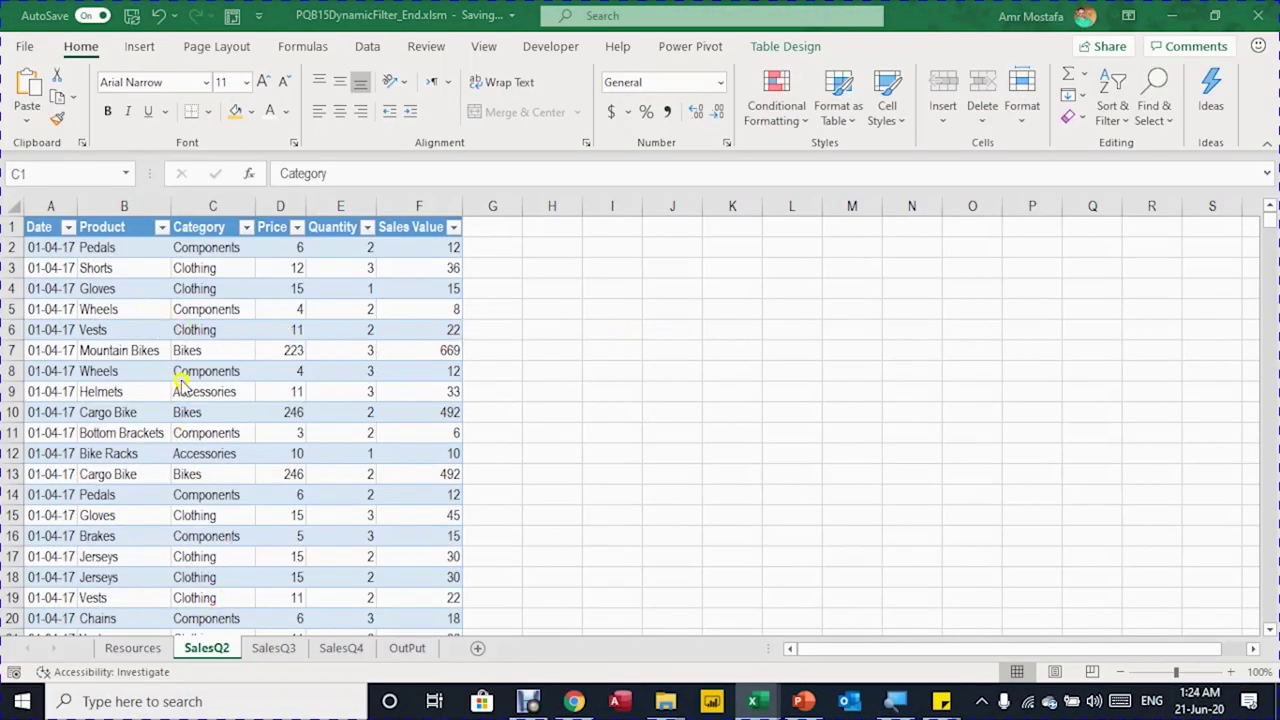
Jump to the last and first rows of the SalesQ2 table, then go to the OutPut sheet
{"action": "left_click", "coordinate": [160, 309]}
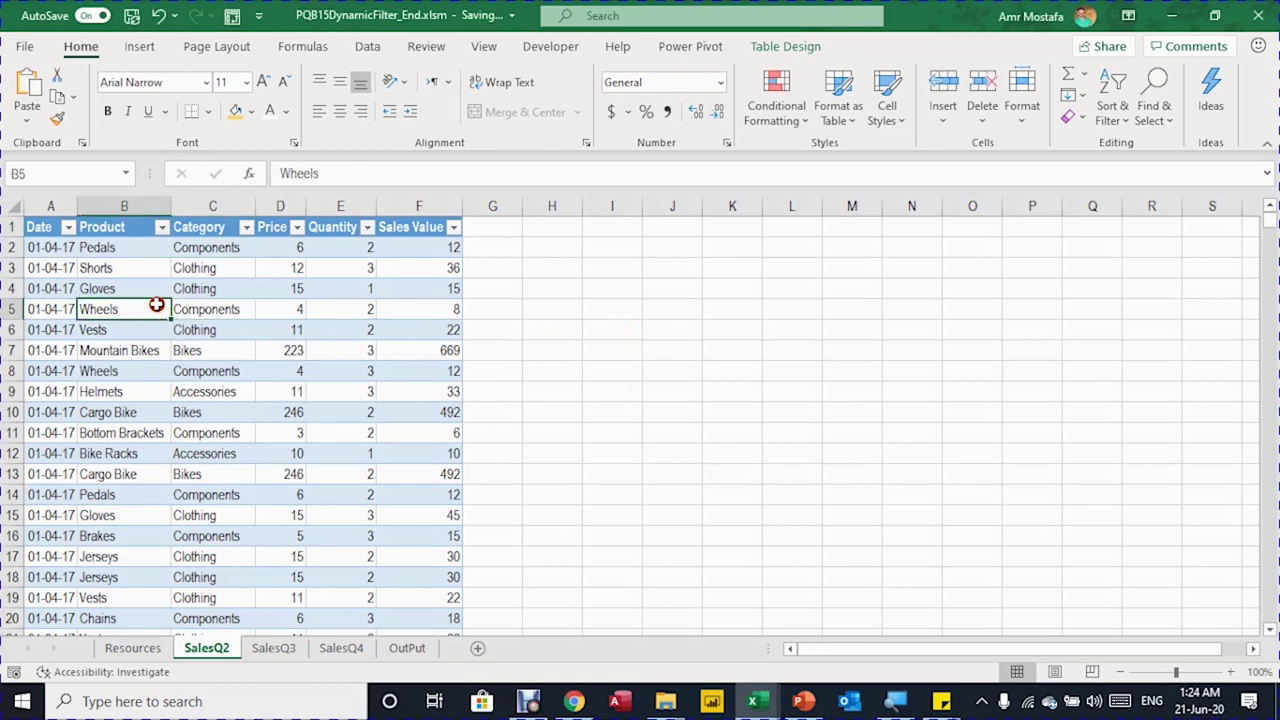
{"action": "key", "text": "ctrl+Down"}
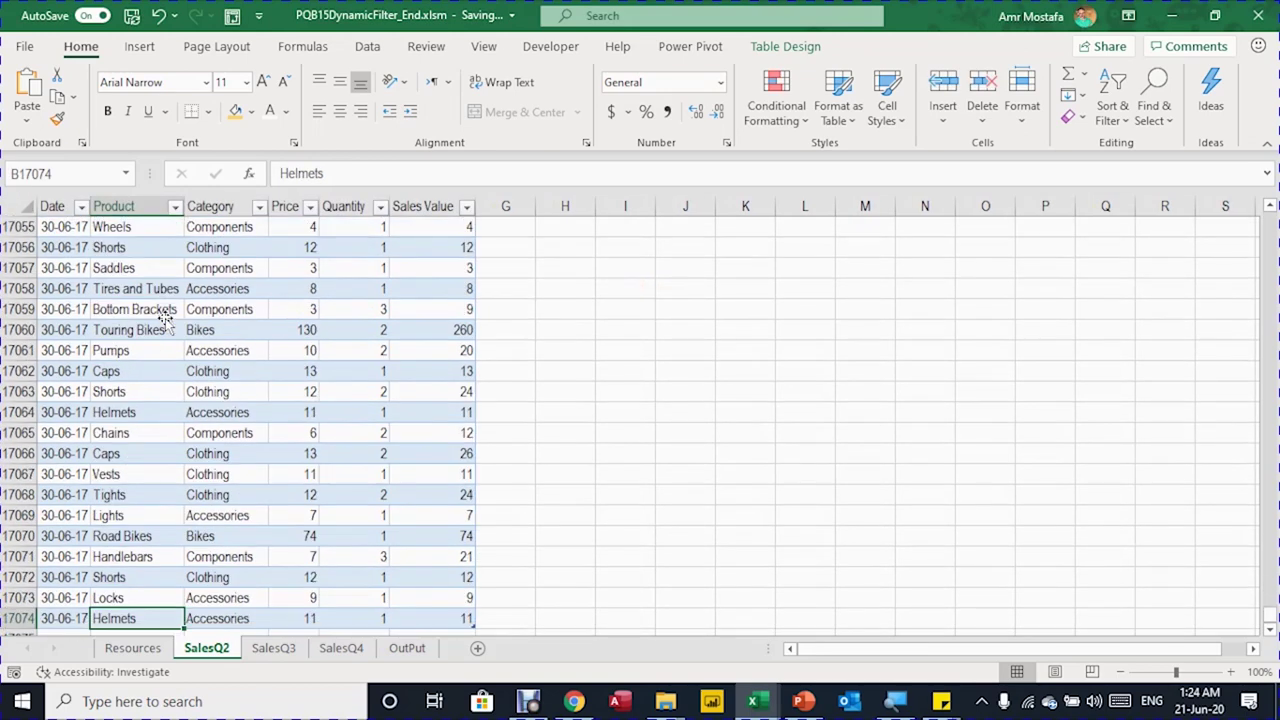
{"action": "key", "text": "ctrl+Up"}
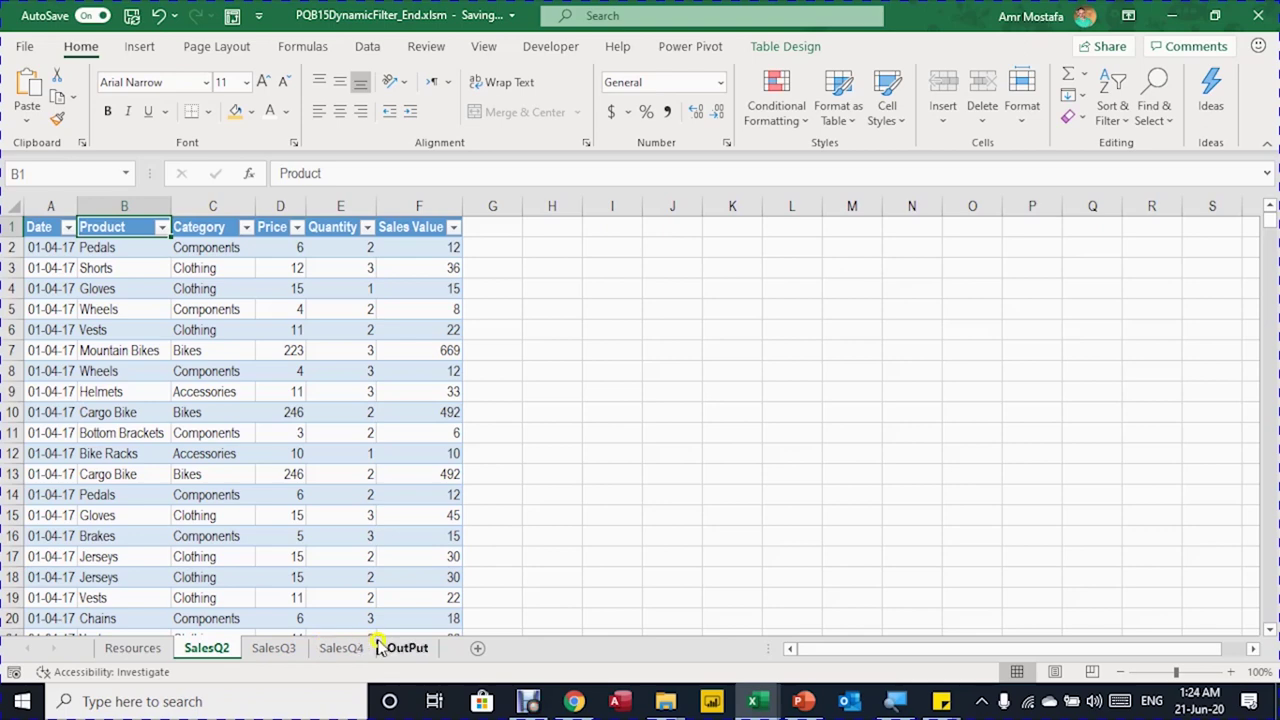
{"action": "left_click", "coordinate": [407, 648]}
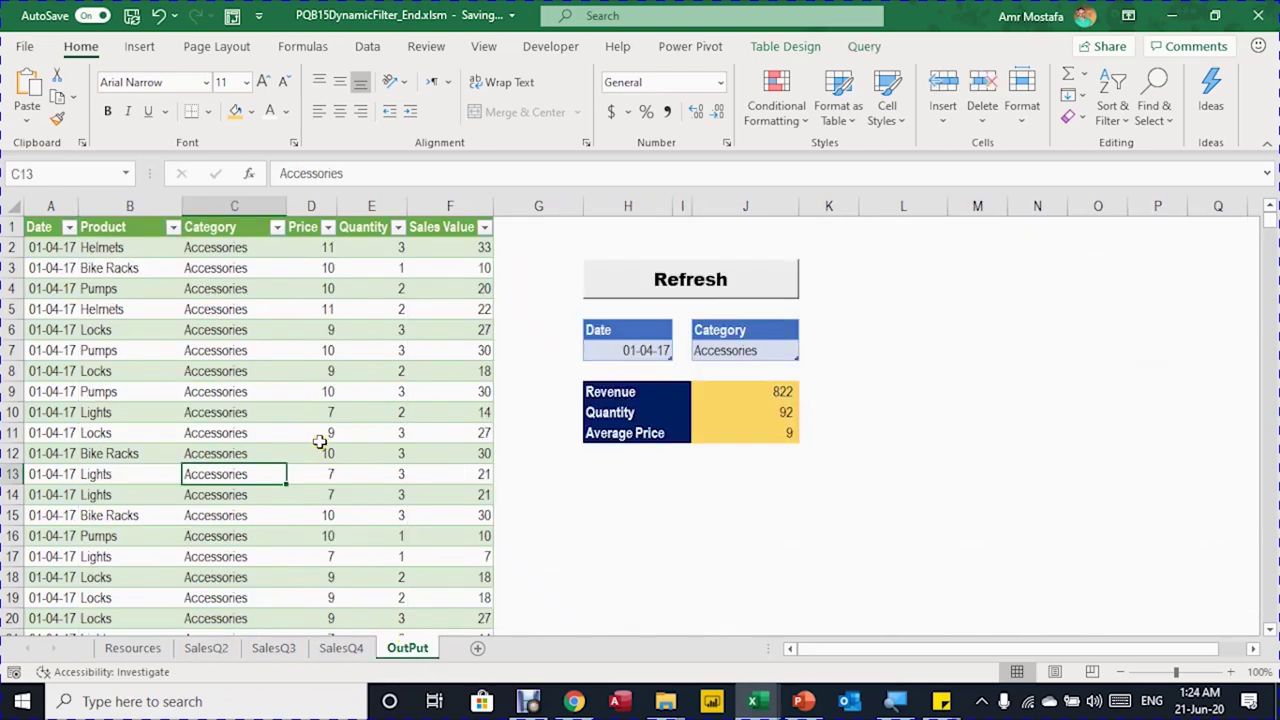
{"action": "key", "text": "ctrl+Down"}
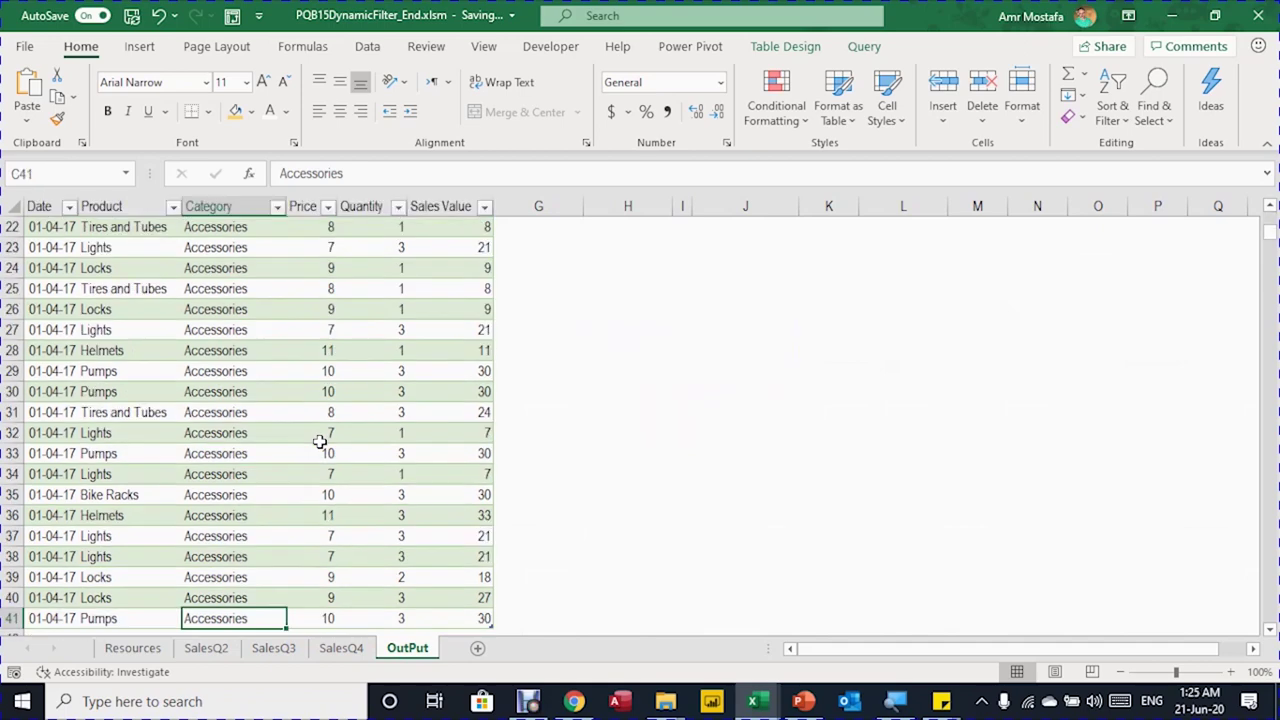
{"action": "key", "text": "ctrl+Up"}
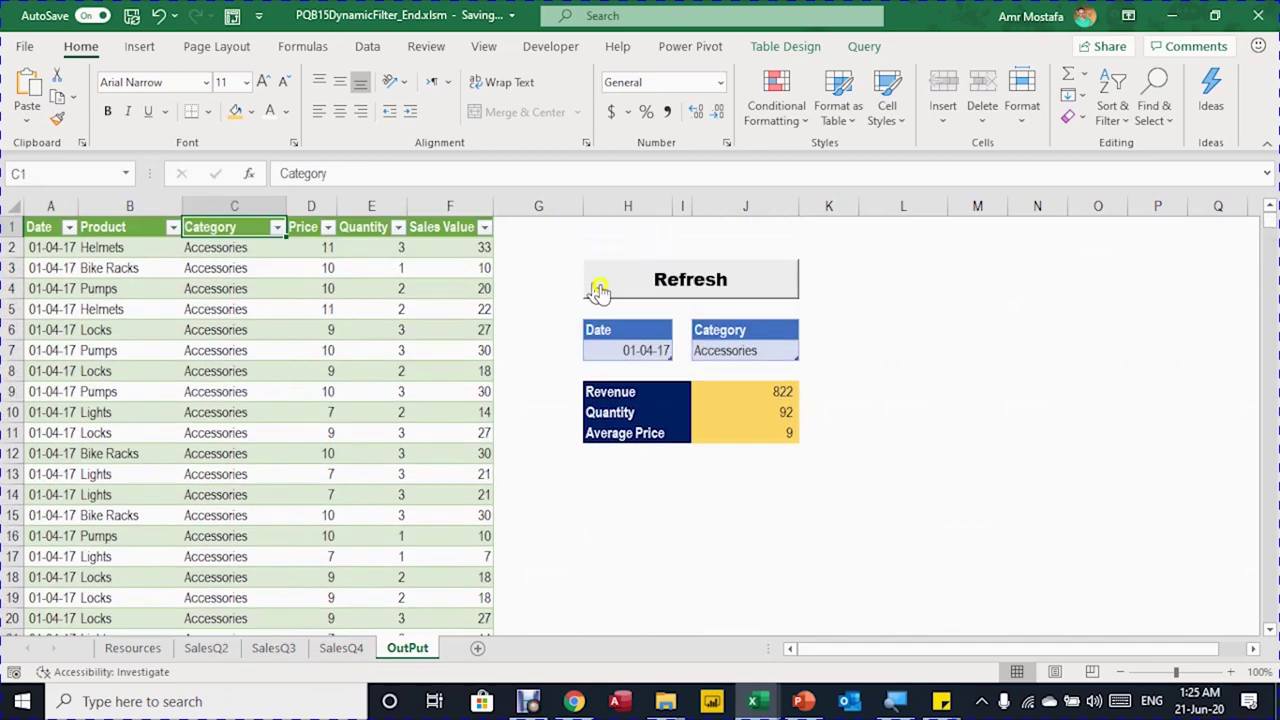
{"action": "left_click", "coordinate": [635, 351]}
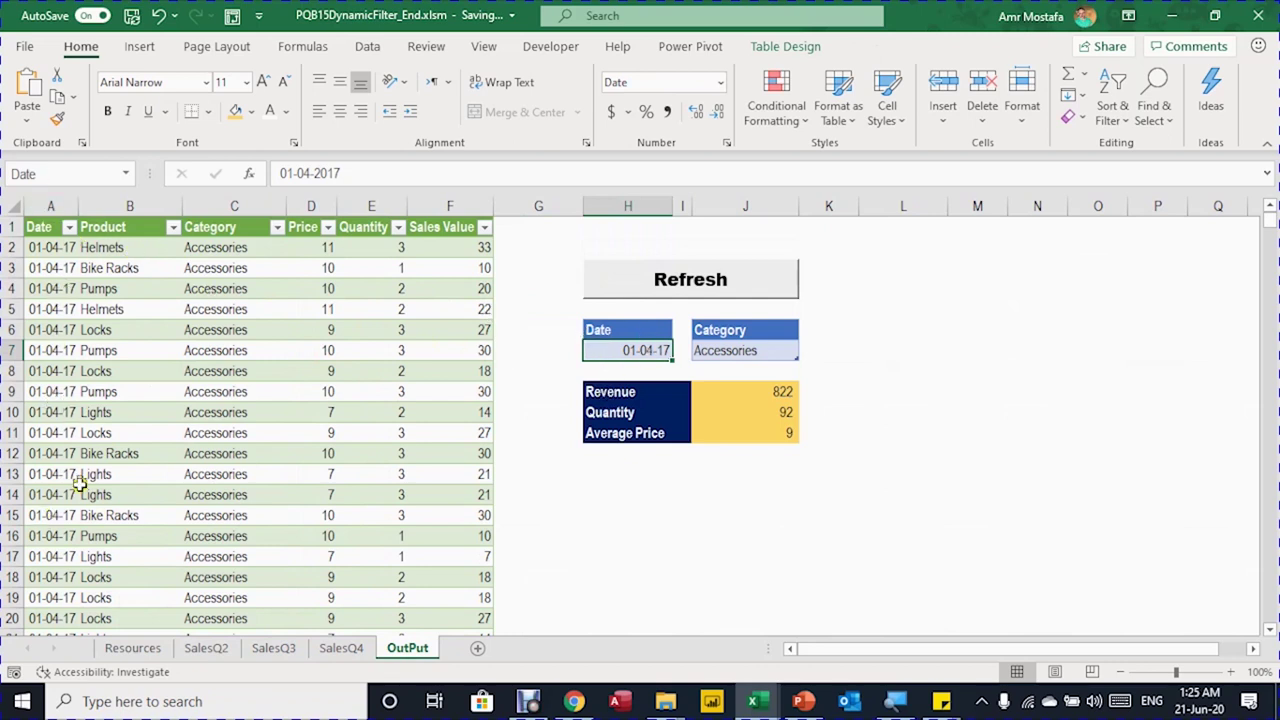
{"action": "left_click", "coordinate": [758, 348]}
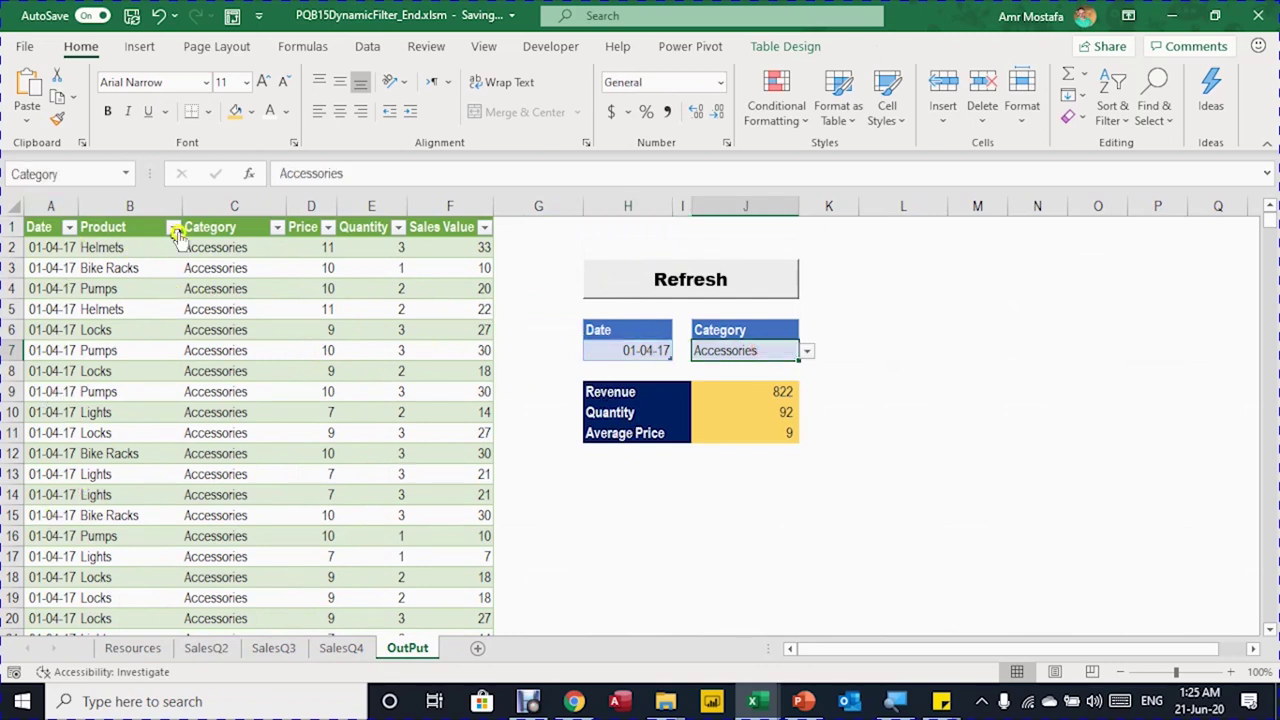
{"action": "left_click", "coordinate": [806, 350]}
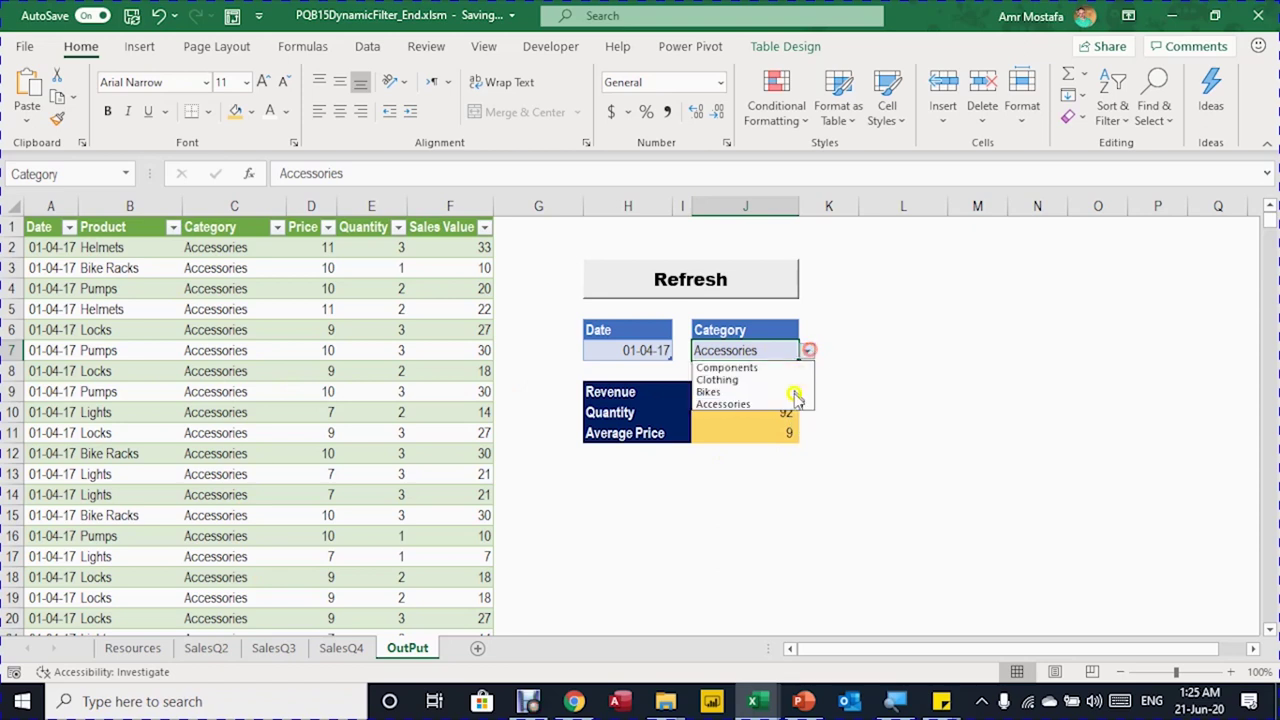
{"action": "left_click", "coordinate": [780, 404]}
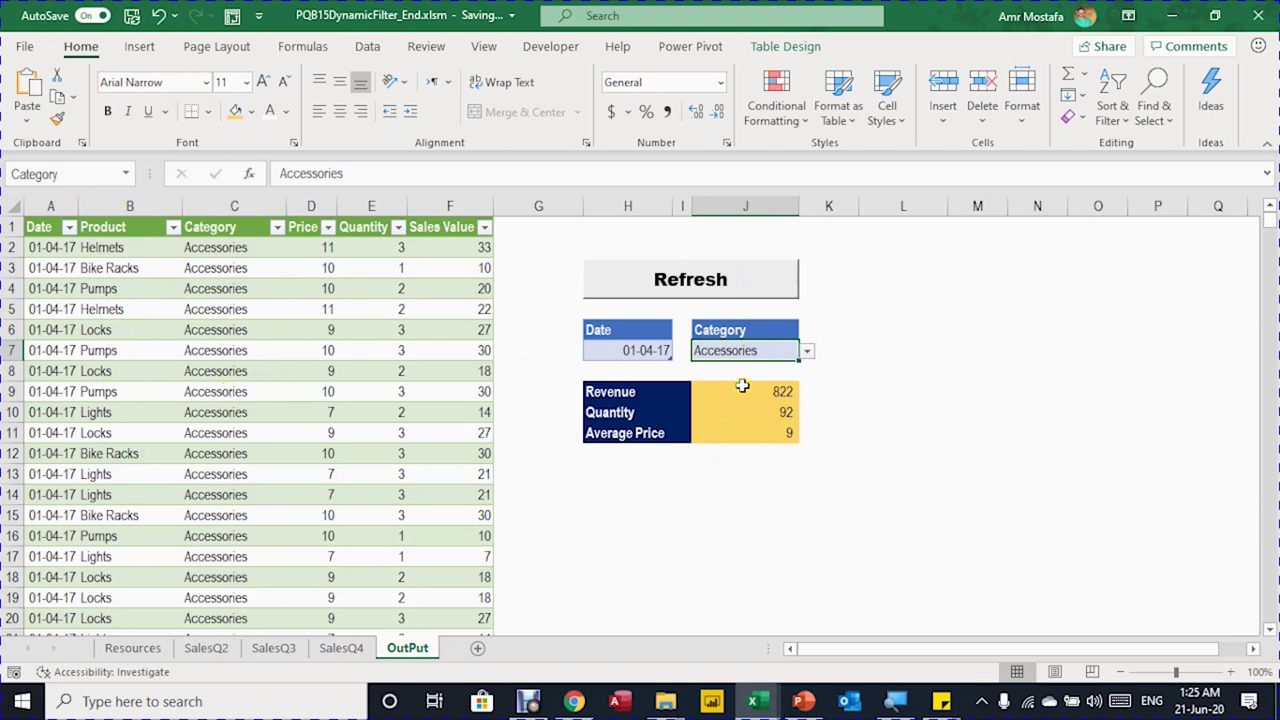
{"action": "left_click_drag", "start_coordinate": [743, 391], "coordinate": [757, 433]}
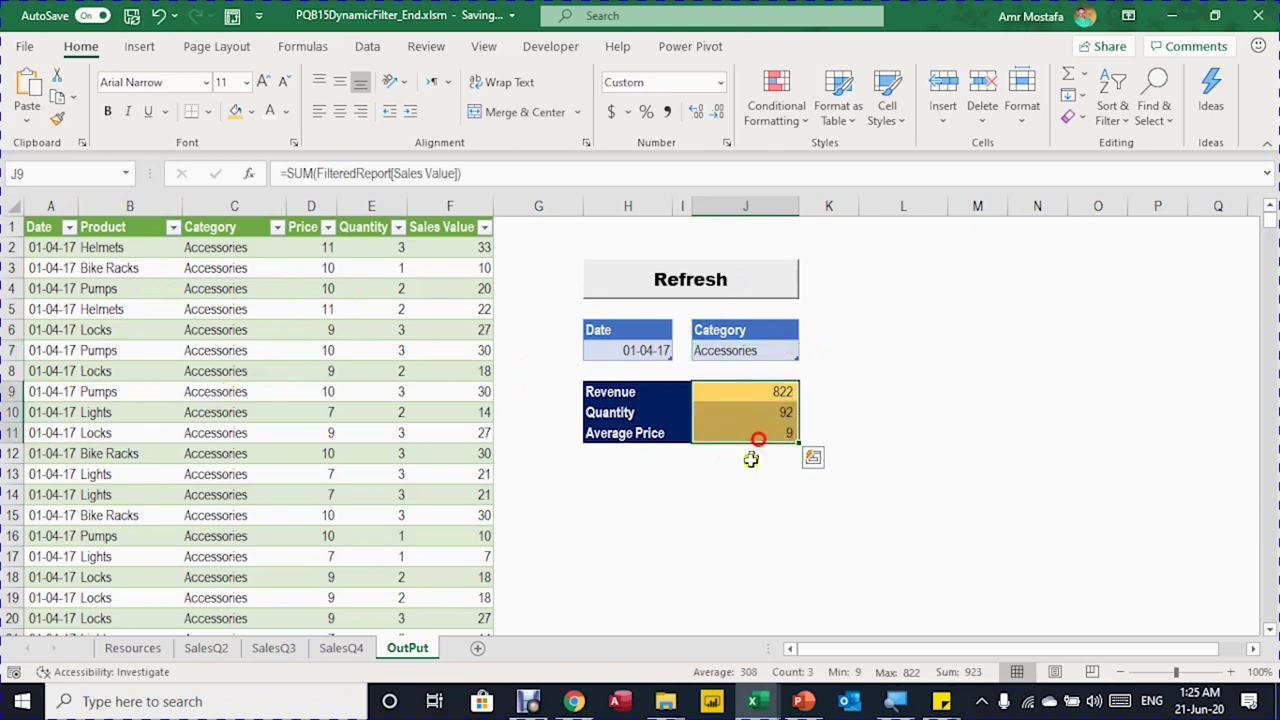
{"action": "left_click", "coordinate": [313, 380]}
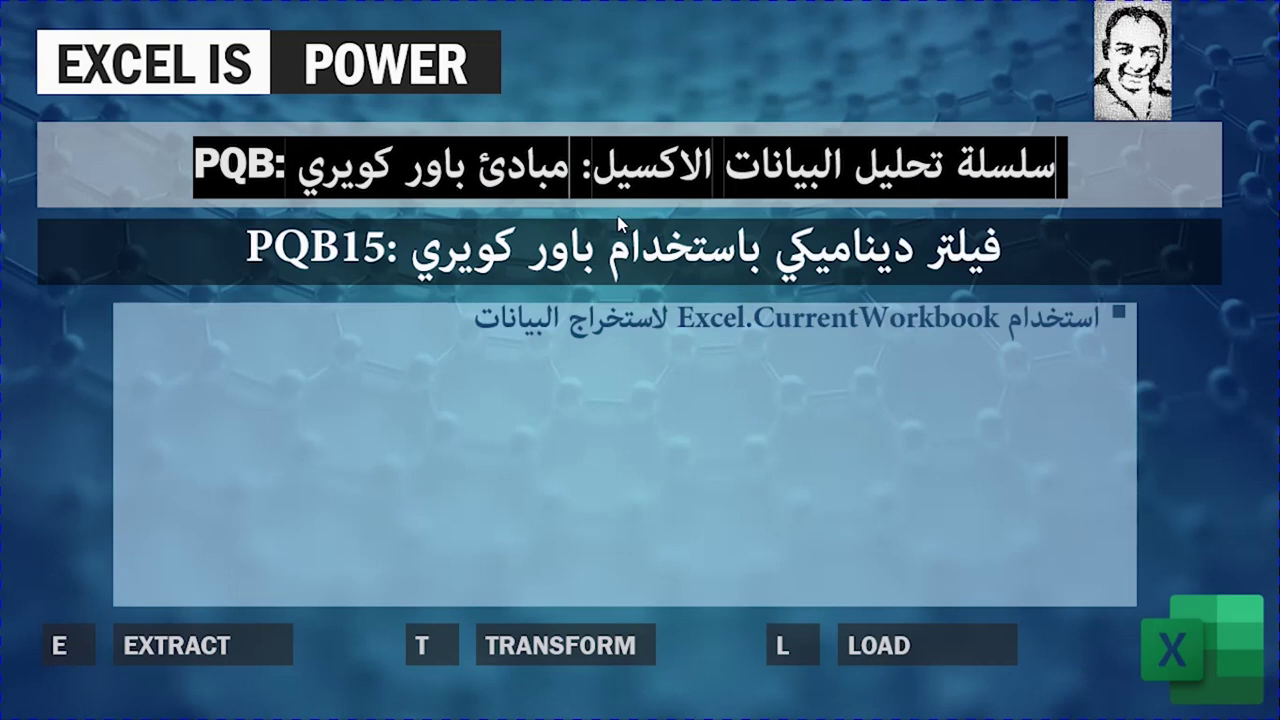
Reveal the Duplicate, Dynamic Unique List, Data Validation and Drill Down bullets one by one
{"action": "key", "text": "Right"}
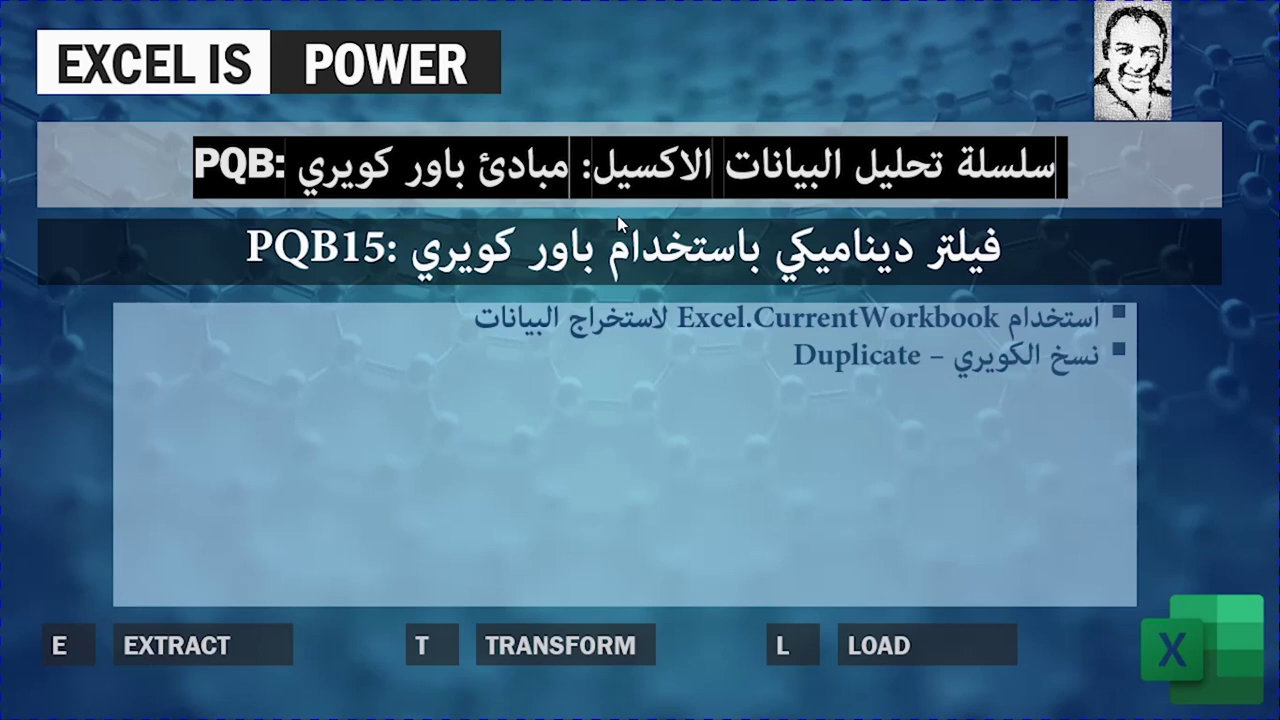
{"action": "key", "text": "Right"}
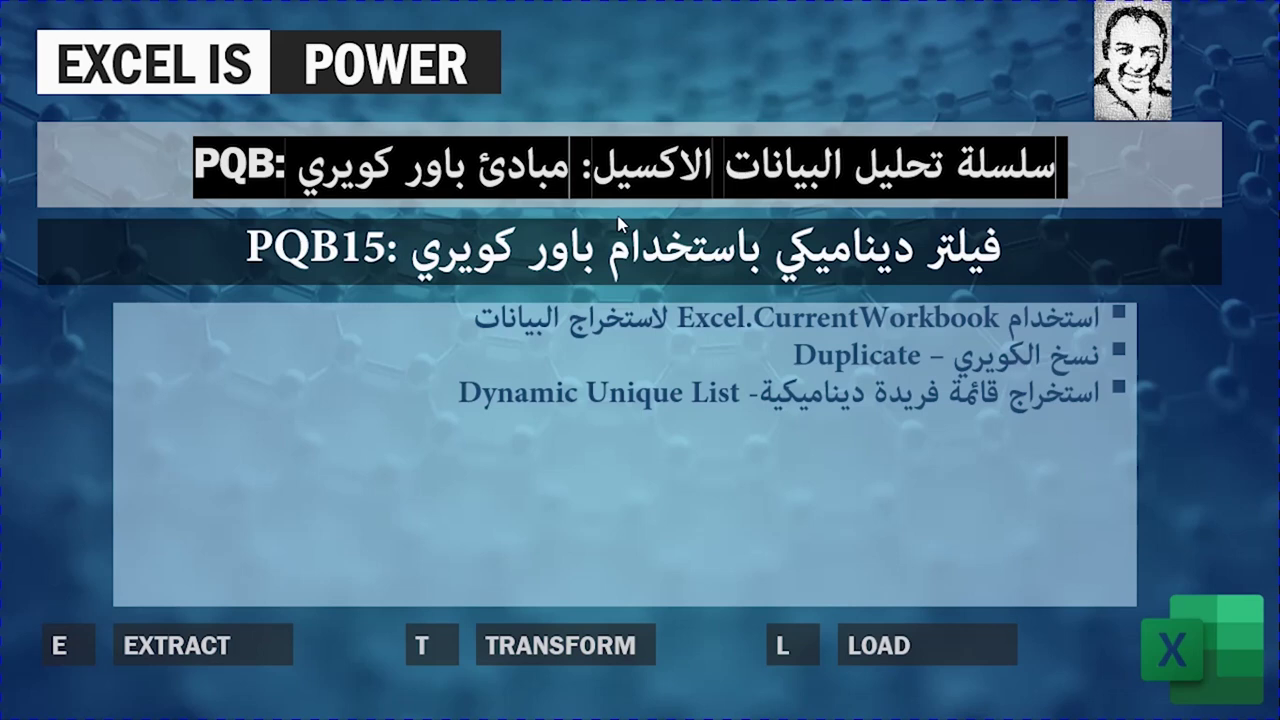
{"action": "key", "text": "Right"}
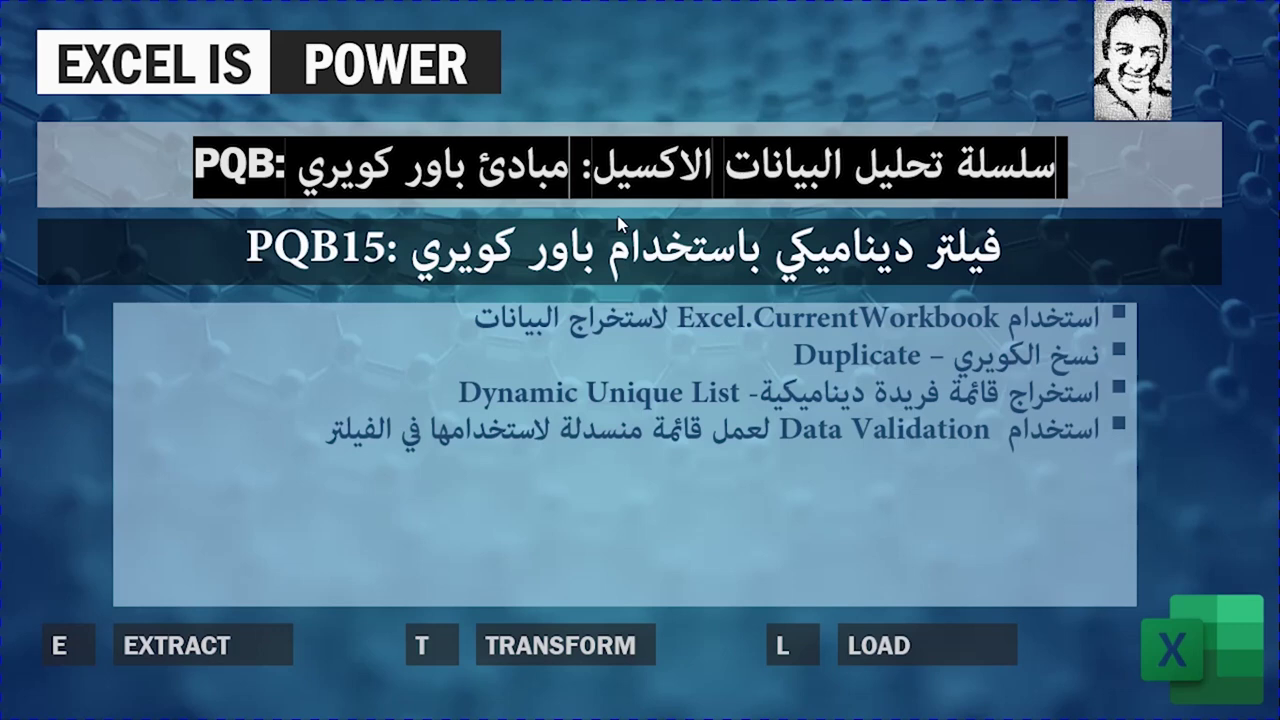
{"action": "left_click", "coordinate": [620, 224]}
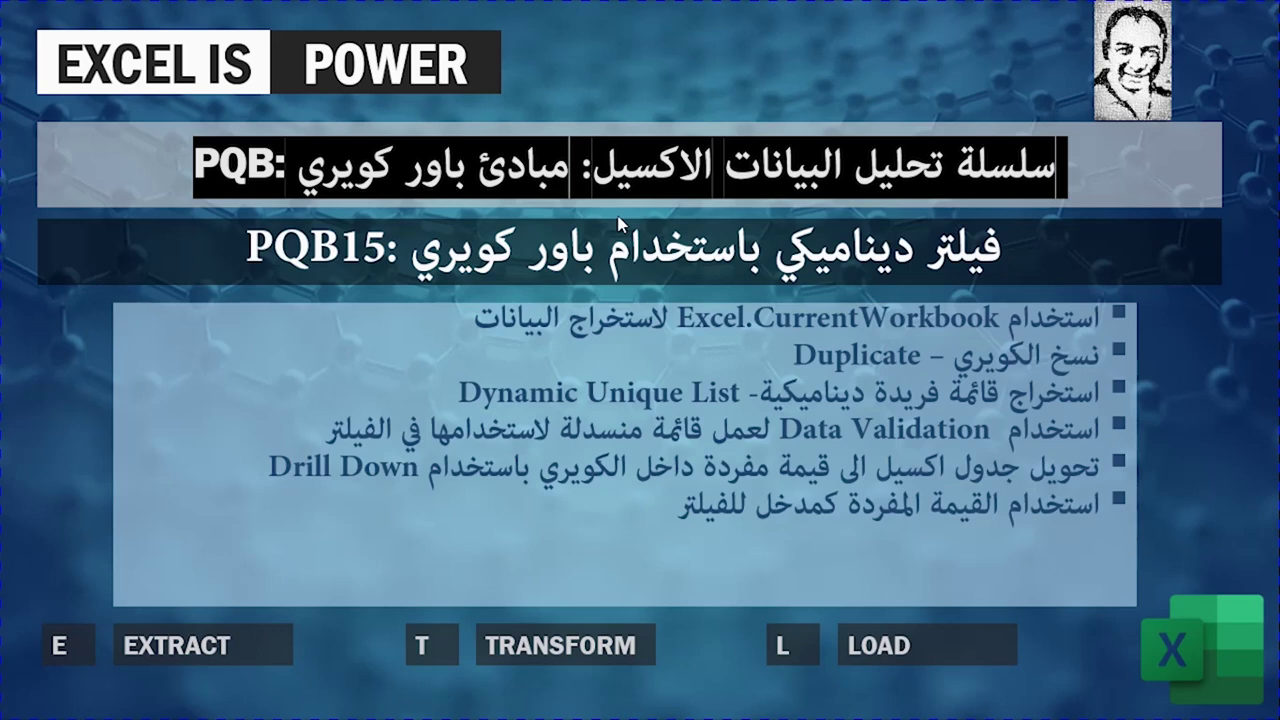
Reveal the final bullets about the filter input value and automatic report refresh
{"action": "key", "text": "Right"}
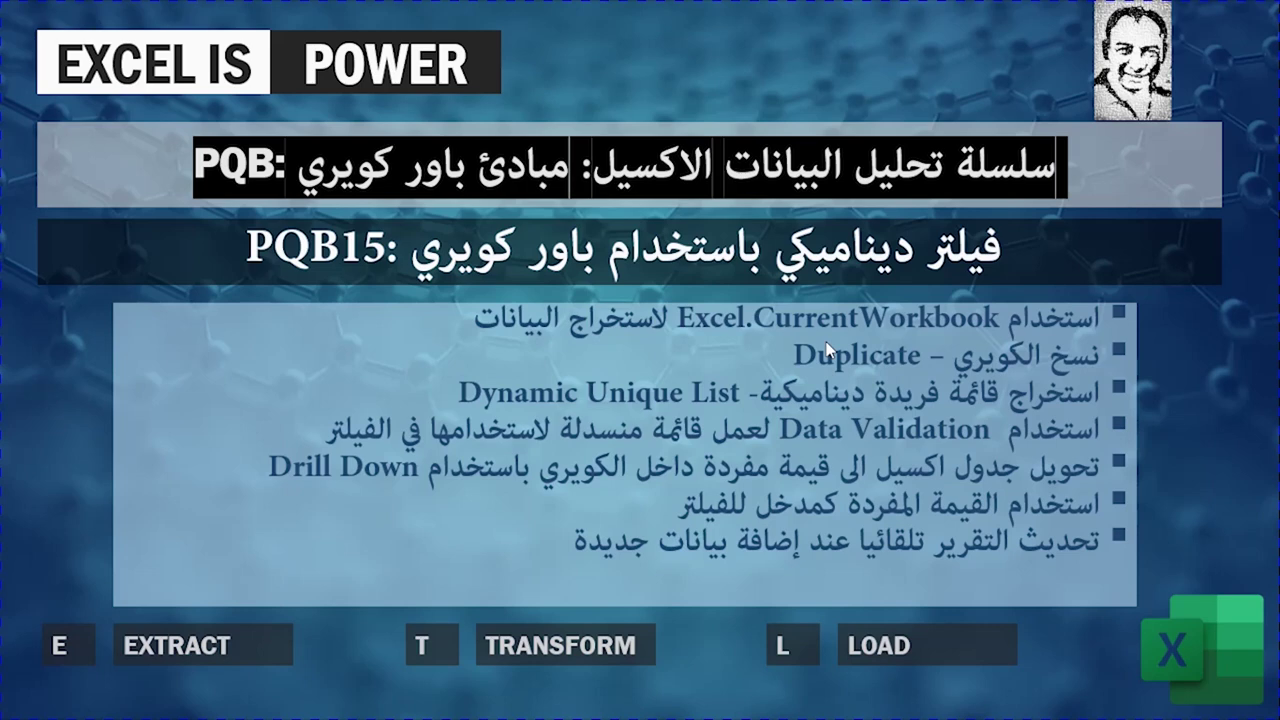
{"action": "key", "text": "Right"}
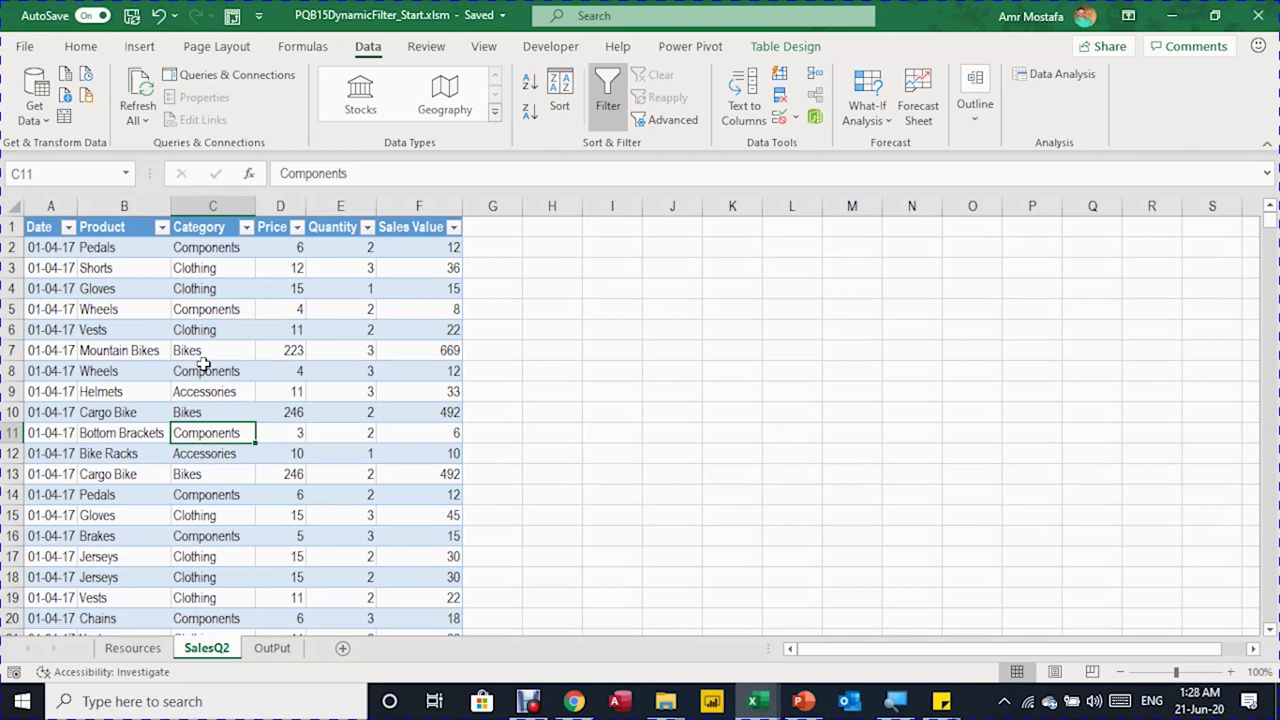
Confirm the table name Sales2017Q2 in Table Design, then create a query from it with From Table/Range
{"action": "key", "text": "alt+j"}
{"action": "key", "text": "t"}
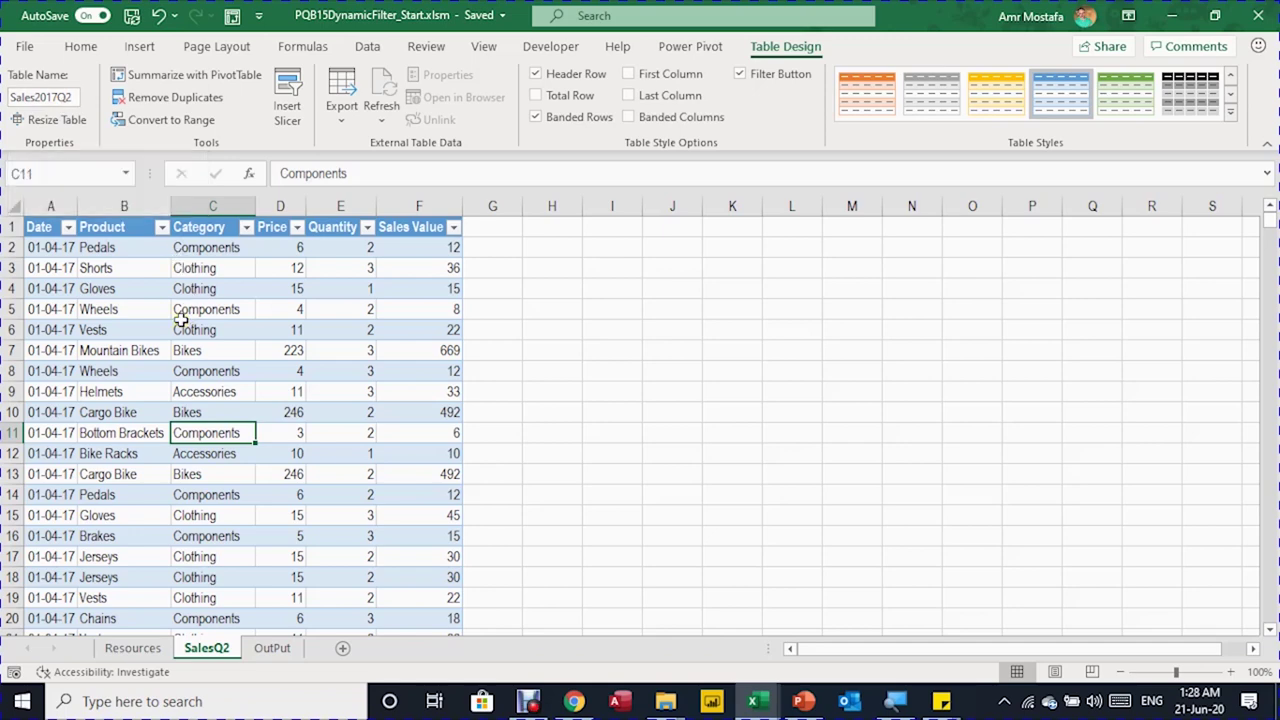
{"action": "left_click", "coordinate": [368, 48]}
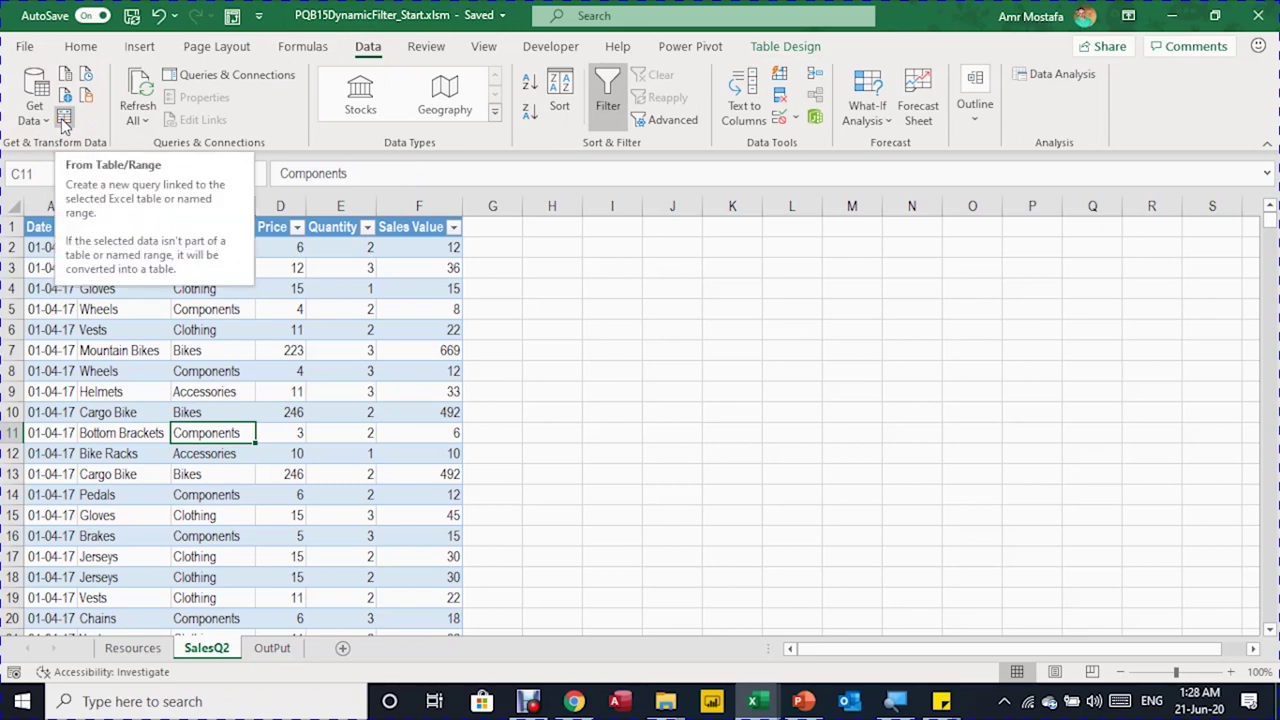
{"action": "left_click", "coordinate": [63, 120]}
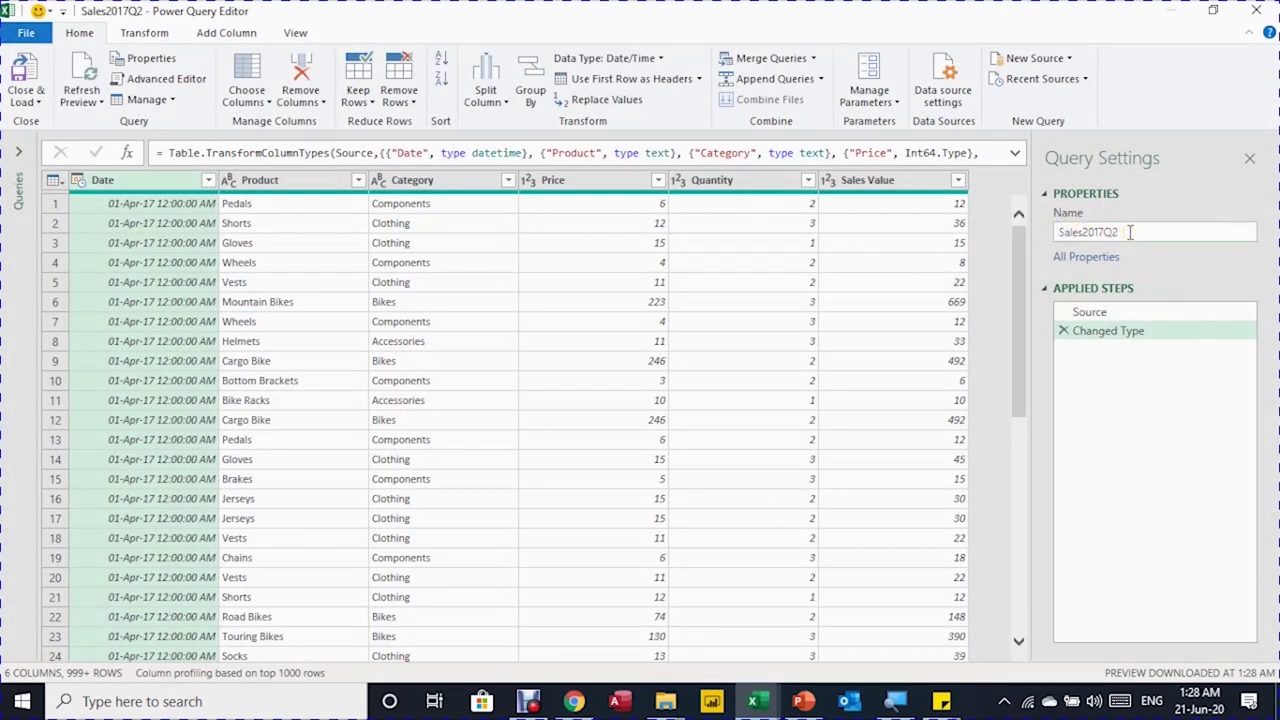
Rename the query to FilteredReport and select its Source step to see the formula
{"action": "left_click_drag", "start_coordinate": [1130, 232], "coordinate": [1042, 230]}
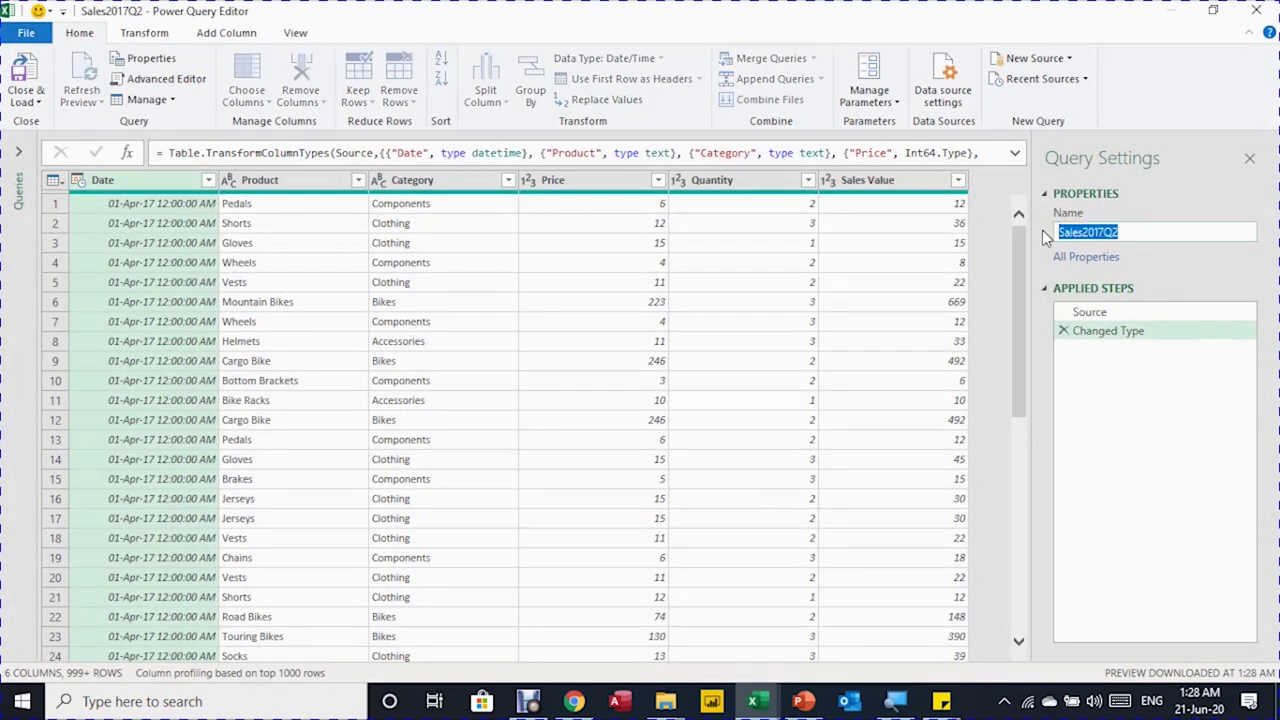
{"action": "type", "text": "Filtered"}
{"action": "type", "text": "Report"}
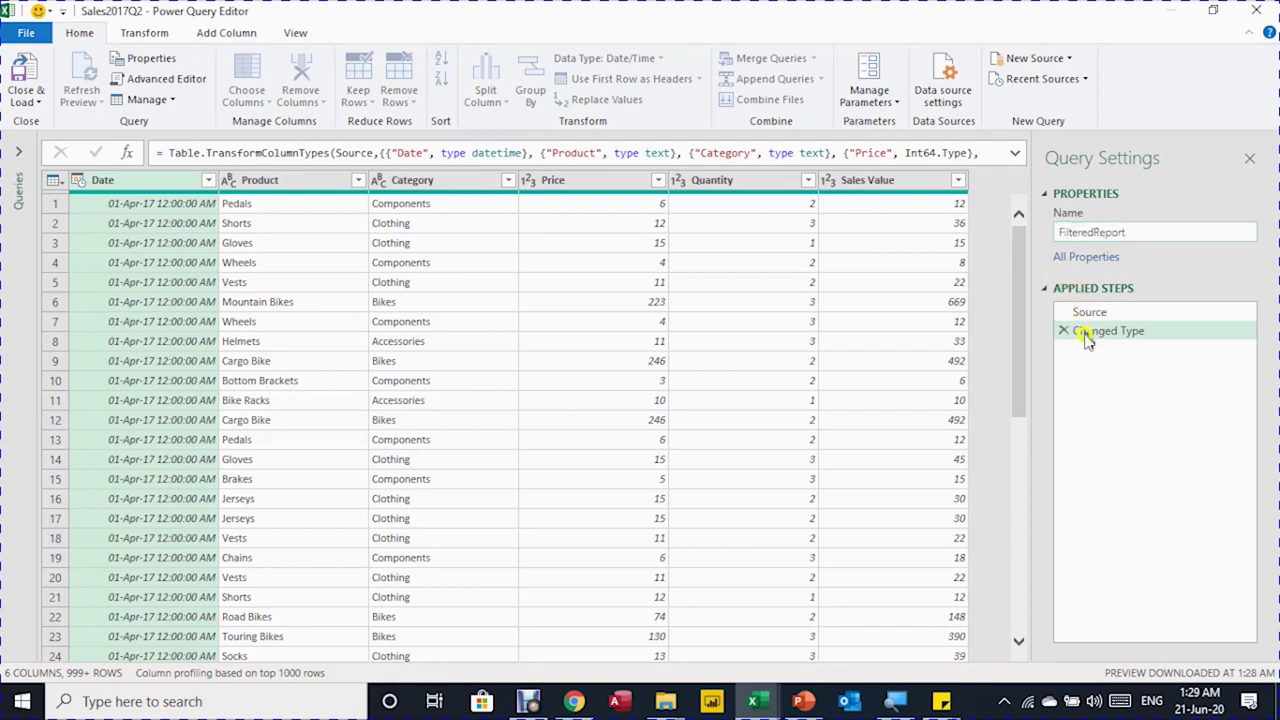
{"action": "left_click_drag", "start_coordinate": [1087, 312], "coordinate": [1090, 318]}
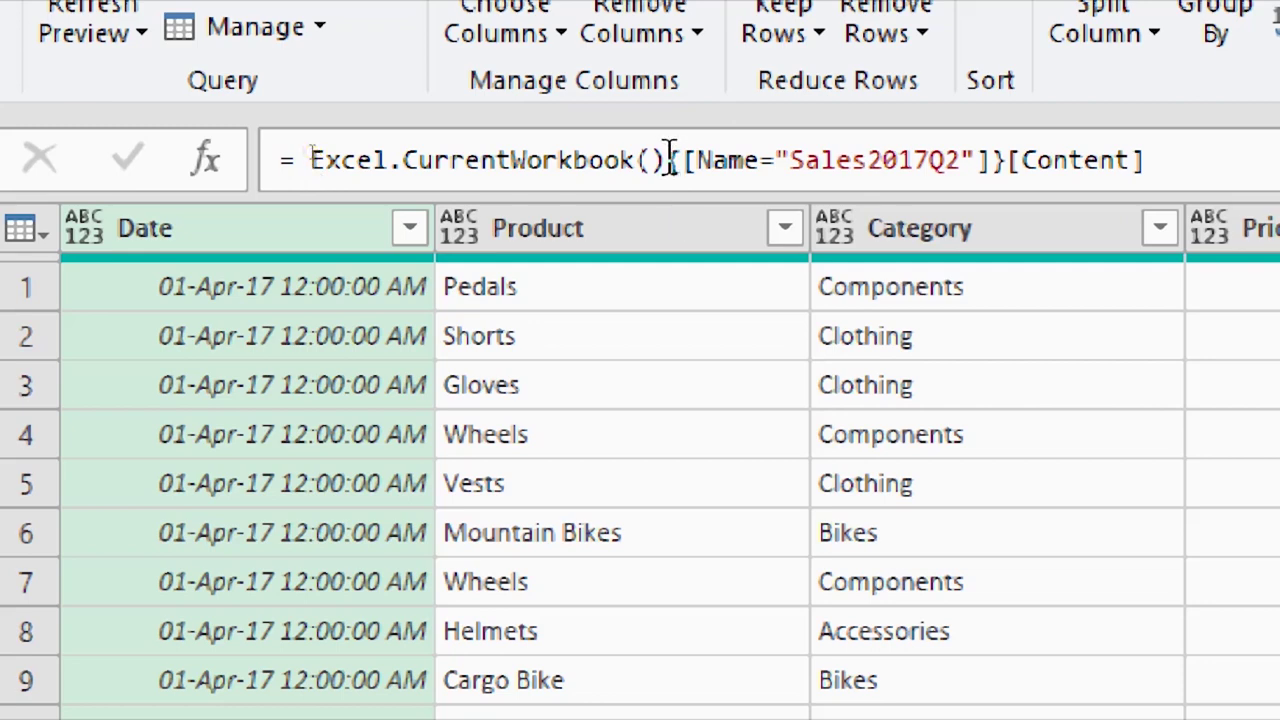
Delete {[Name="Sales2017Q2"]}[Content] so the Source formula is just Excel.CurrentWorkbook()
{"action": "mouse_move", "coordinate": [670, 158]}
{"action": "left_mouse_down"}
{"action": "mouse_move", "coordinate": [1035, 175]}
{"action": "mouse_move", "coordinate": [1140, 157]}
{"action": "left_mouse_up"}
{"action": "key", "text": "Delete"}
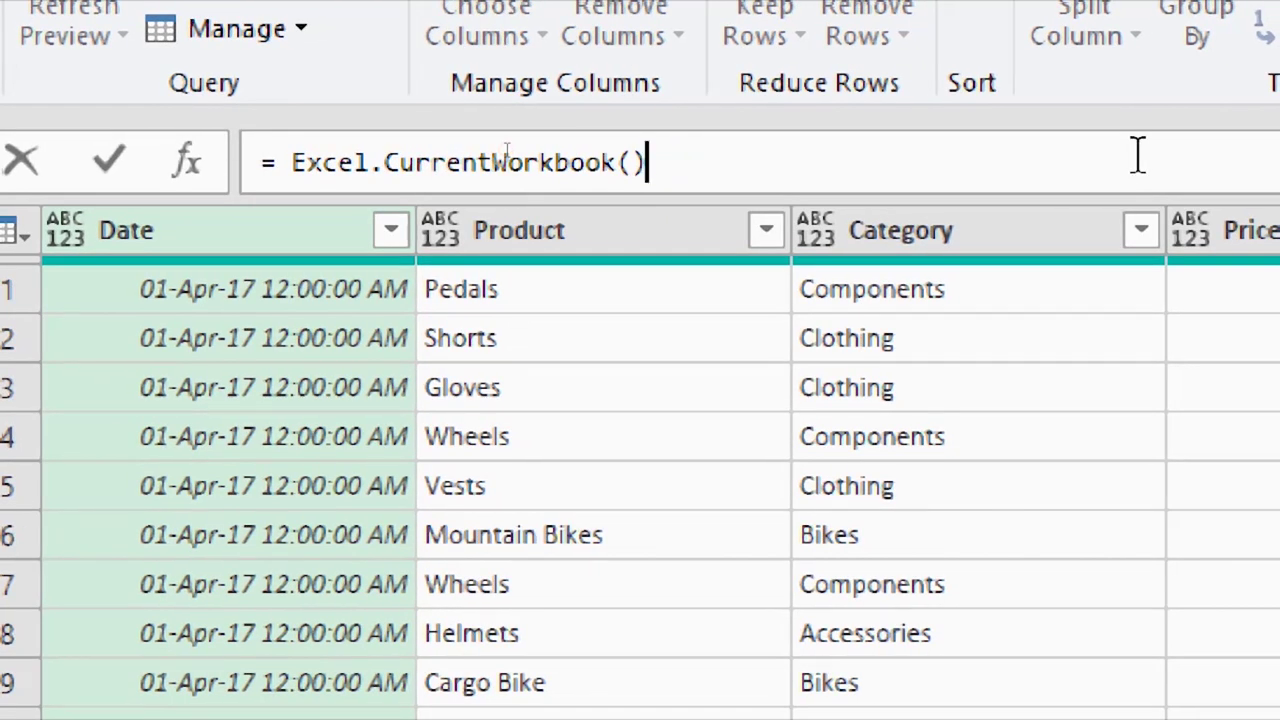
{"action": "key", "text": "Return"}
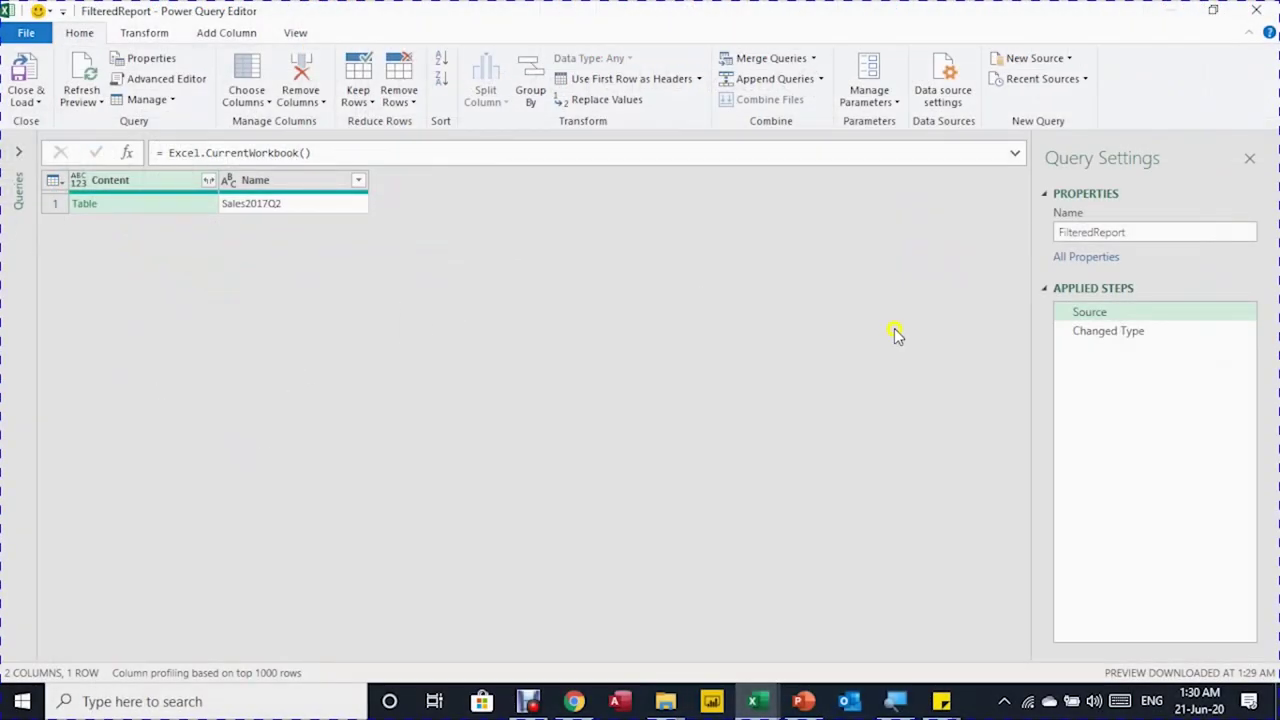
Remove the failing Changed Type step, leaving only Source
{"action": "left_click", "coordinate": [1093, 336]}
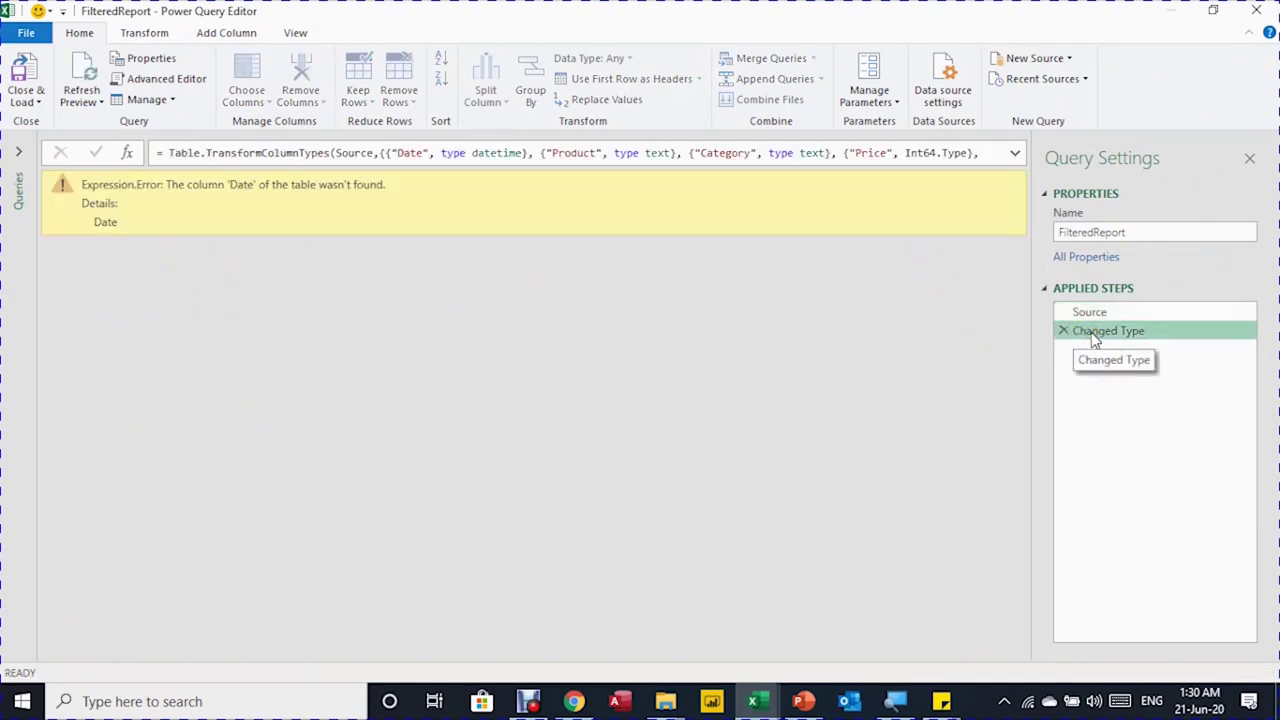
{"action": "left_click", "coordinate": [1093, 316]}
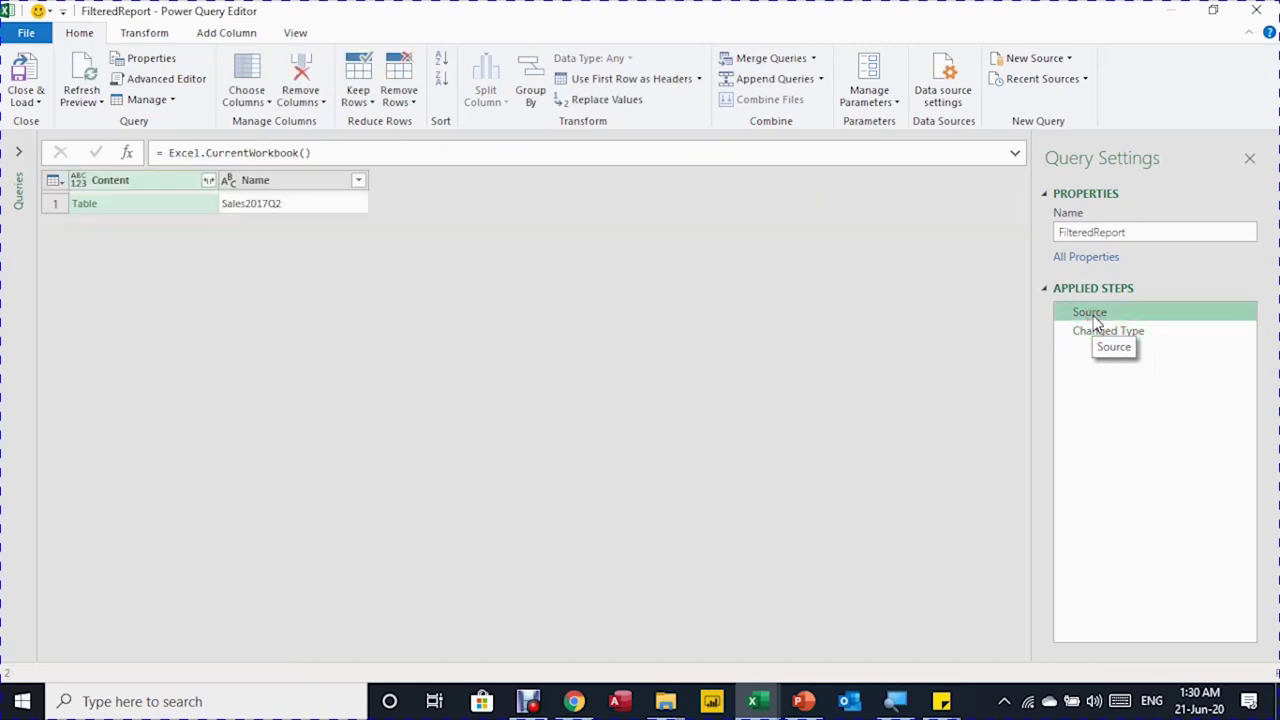
{"action": "left_click", "coordinate": [1093, 333]}
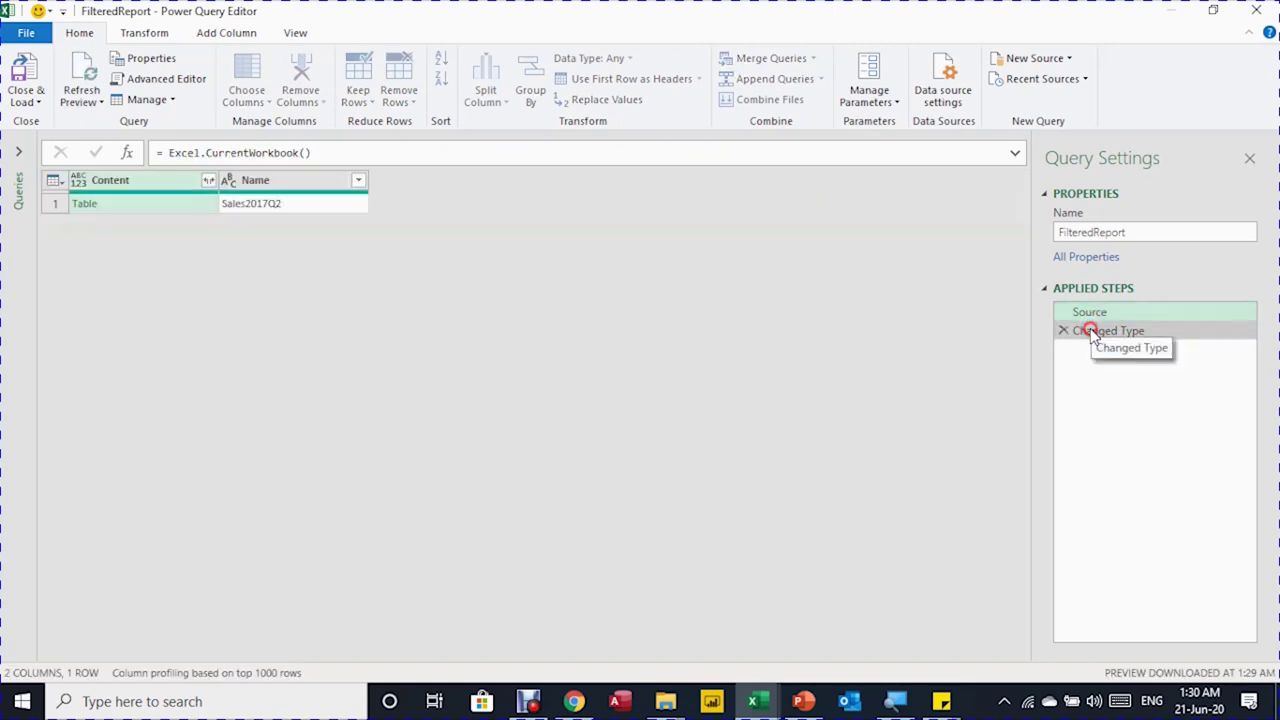
{"action": "left_click", "coordinate": [1063, 331]}
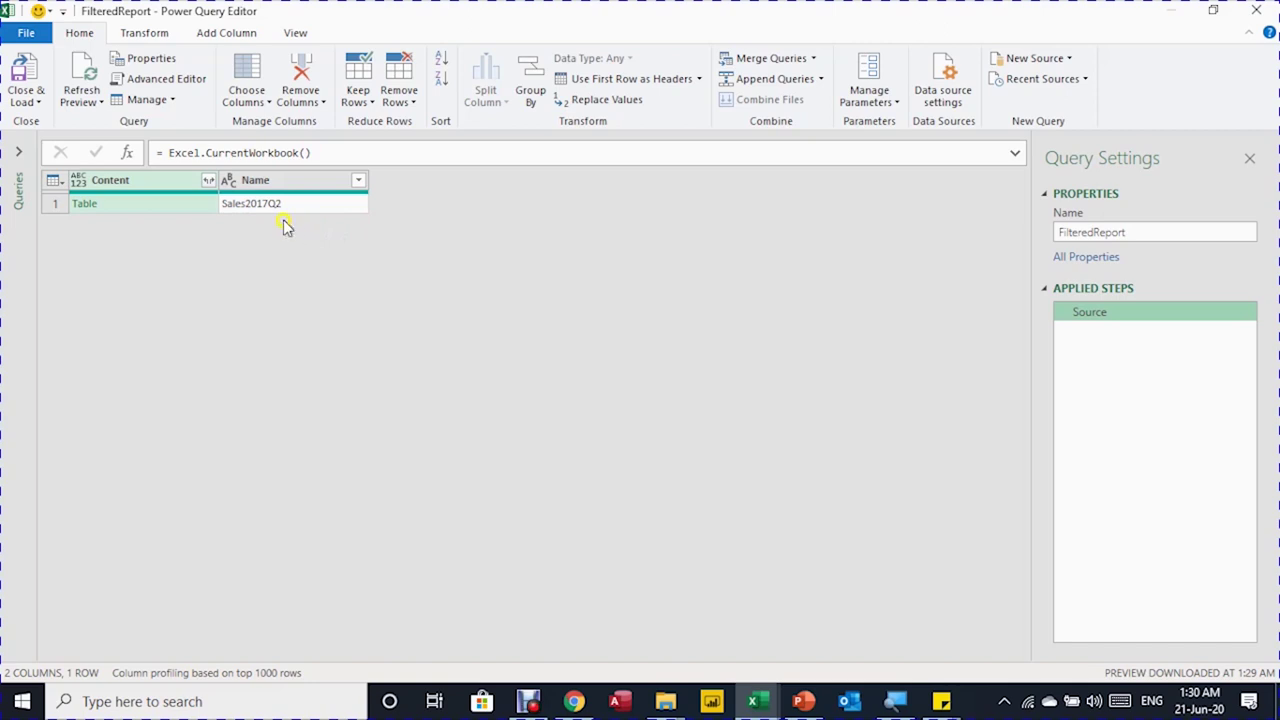
Enter FilteredReport as the query name in Query Settings
{"action": "left_click", "coordinate": [344, 242]}
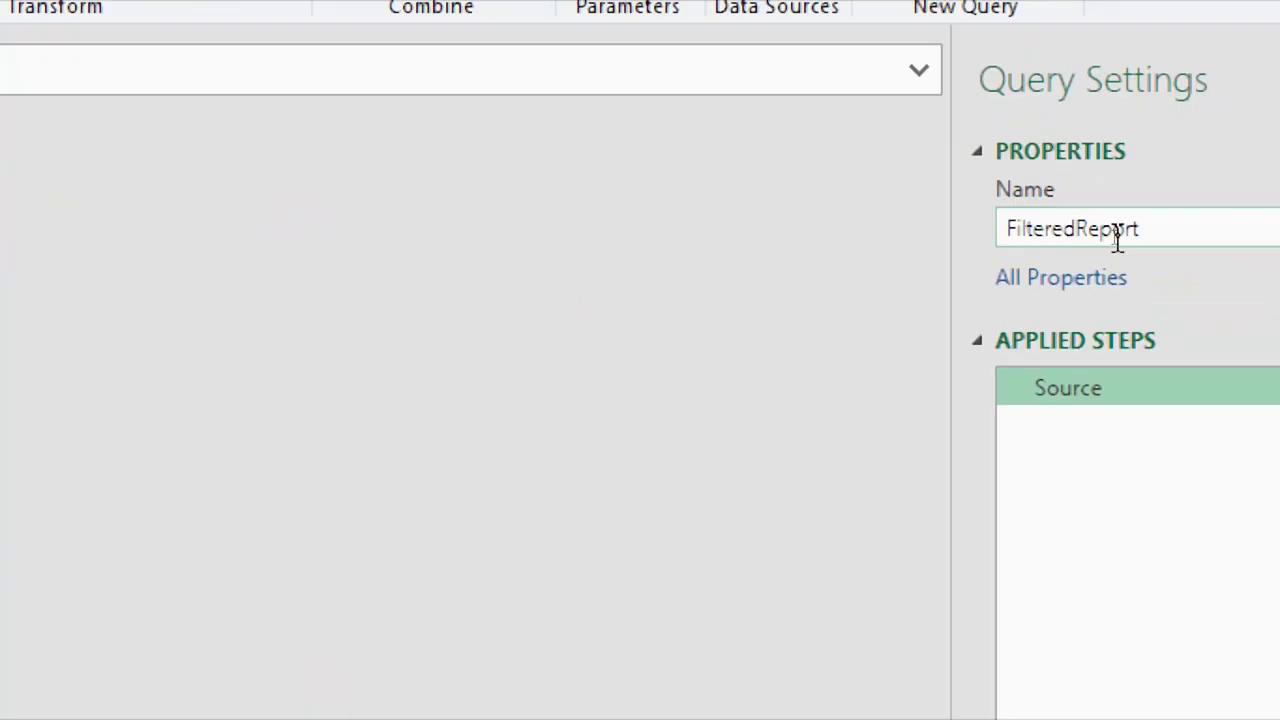
{"action": "left_click_drag", "start_coordinate": [1100, 232], "coordinate": [1076, 232]}
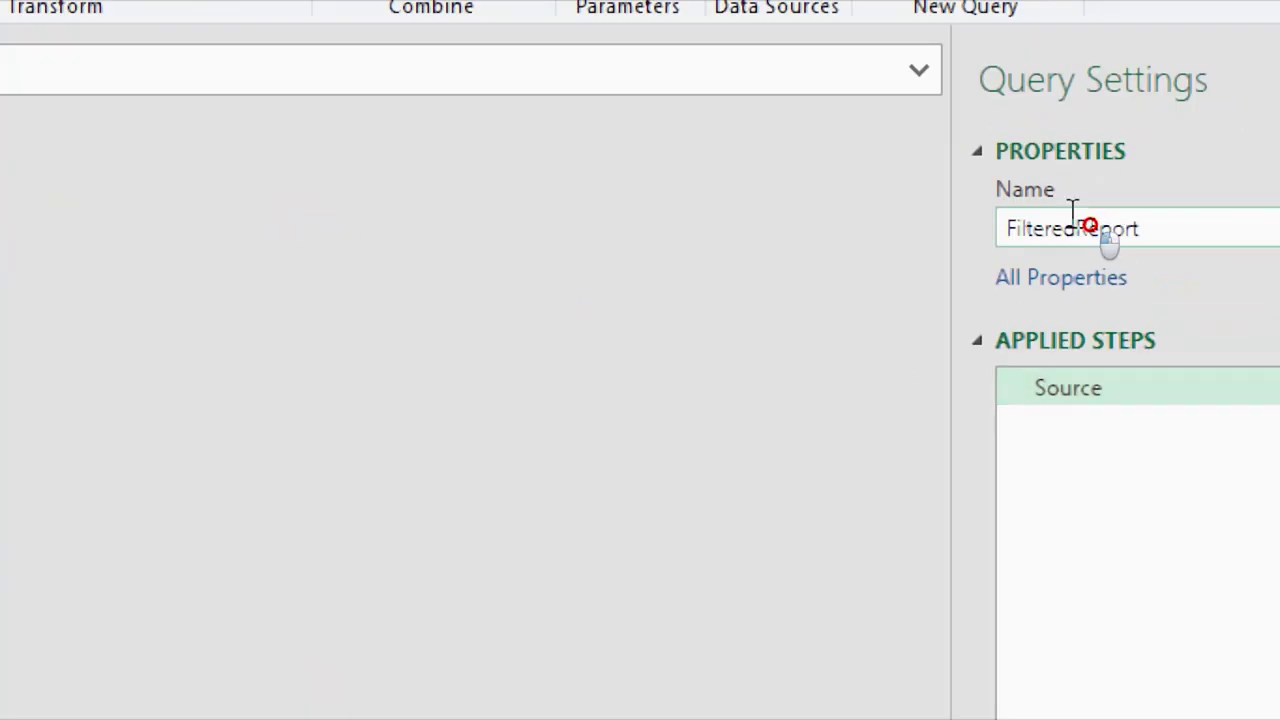
{"action": "left_click", "coordinate": [1072, 228]}
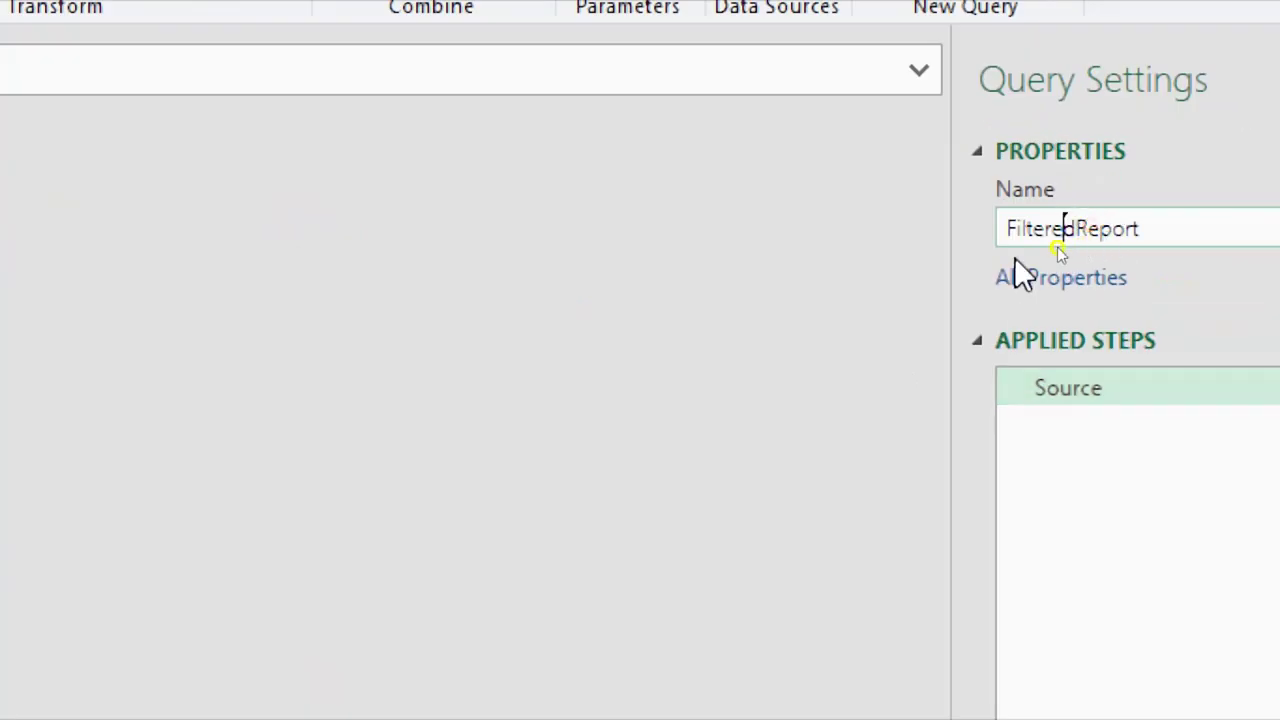
{"action": "left_click", "coordinate": [940, 255]}
{"action": "left_click", "coordinate": [918, 244]}
{"action": "left_click", "coordinate": [912, 242]}
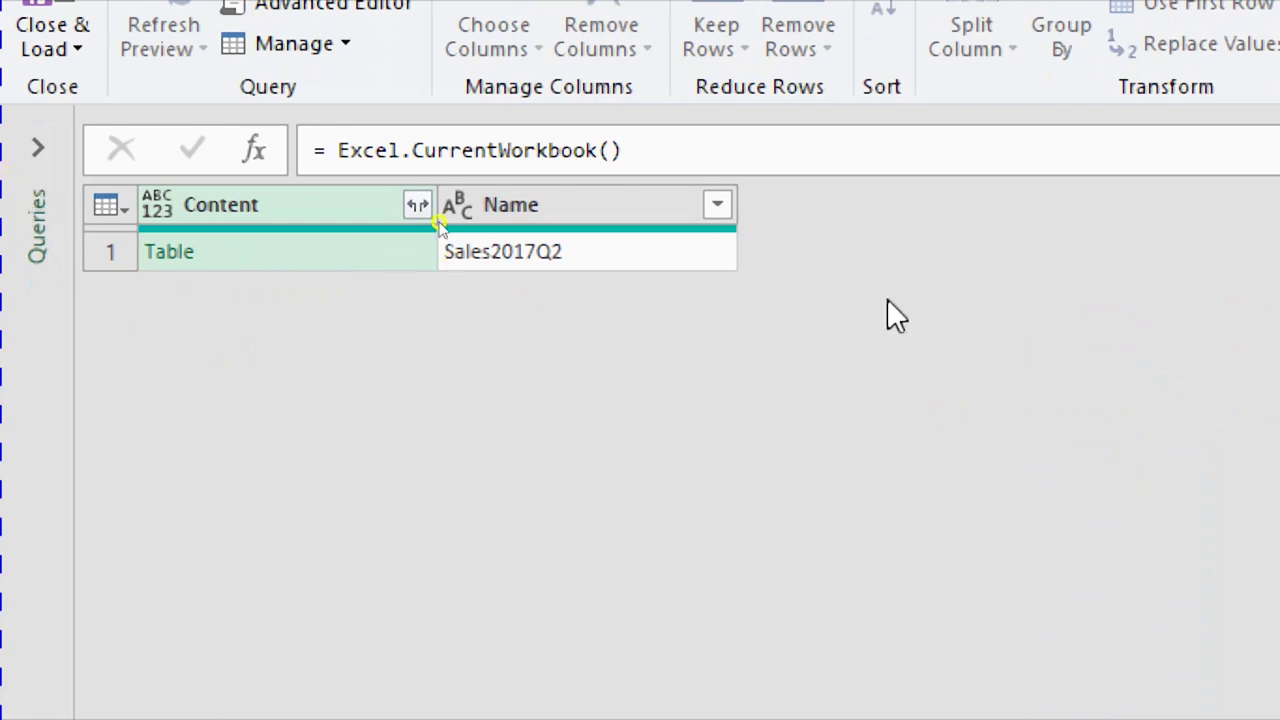
Apply a Begins With filter on the Name column using the value 'Sales'
{"action": "left_click", "coordinate": [358, 186]}
{"action": "left_click", "coordinate": [716, 206]}
{"action": "mouse_move", "coordinate": [208, 482]}
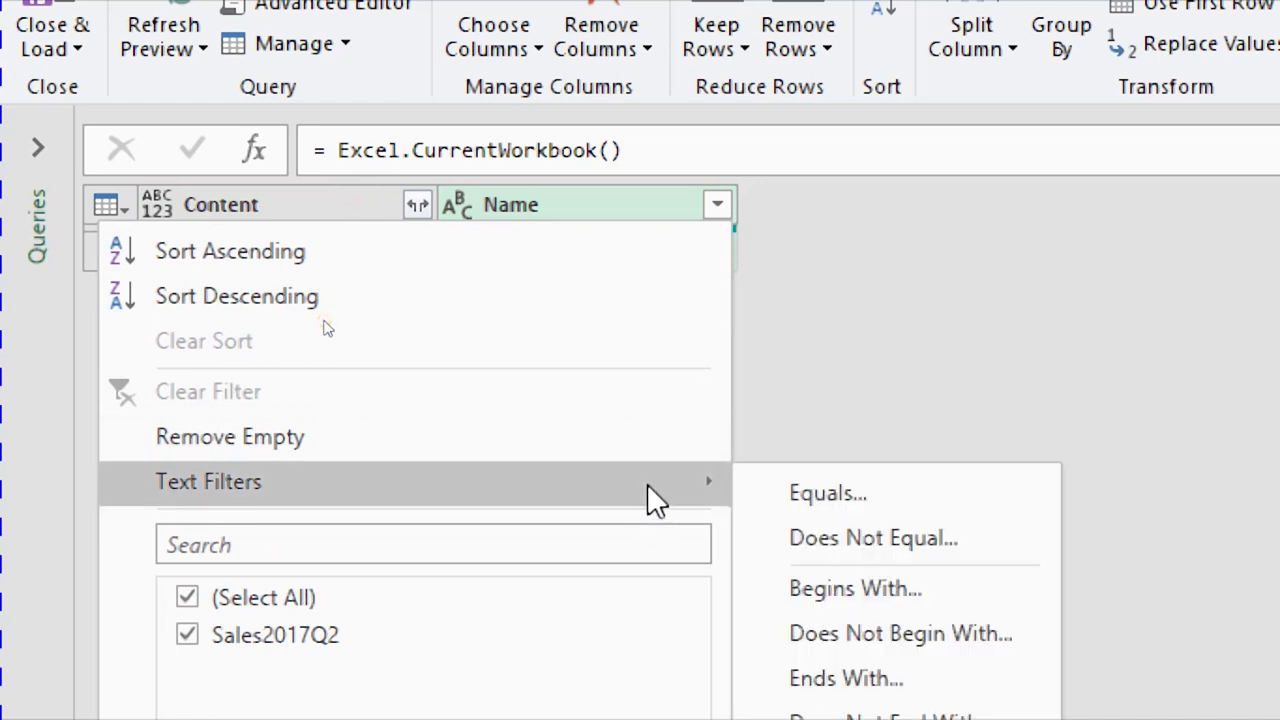
{"action": "left_click", "coordinate": [859, 587]}
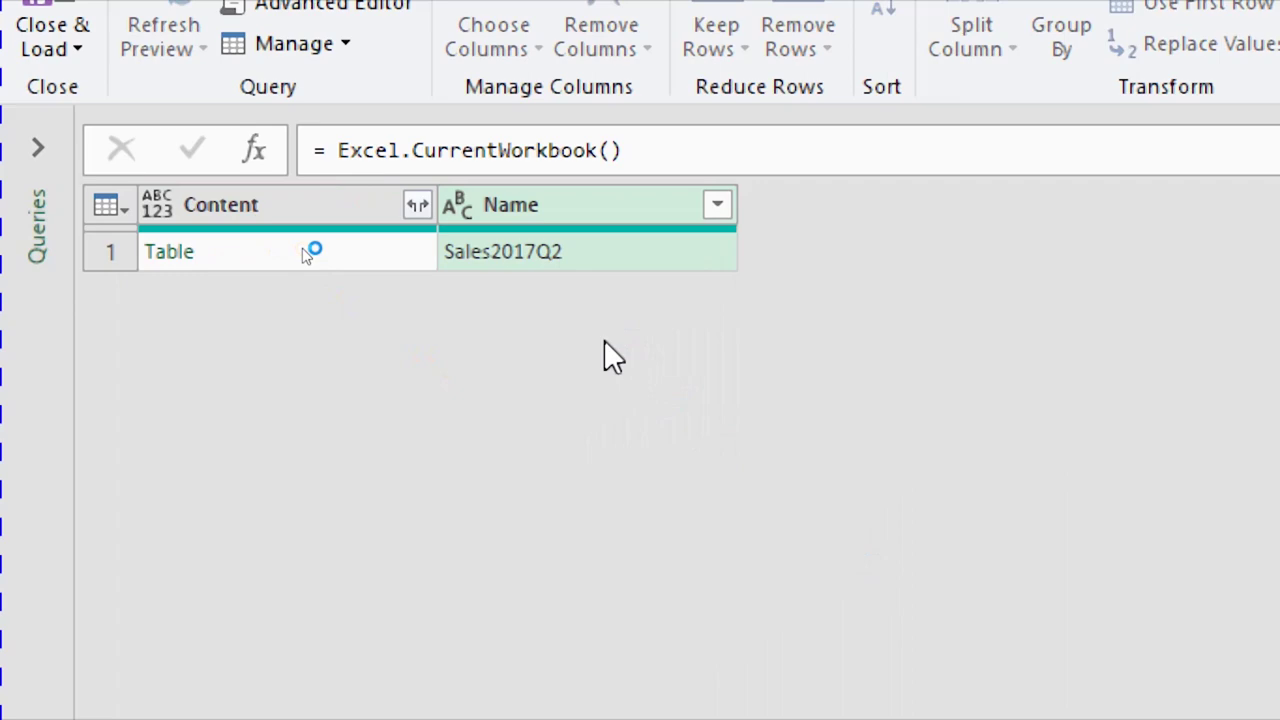
{"action": "type", "text": "Sae"}
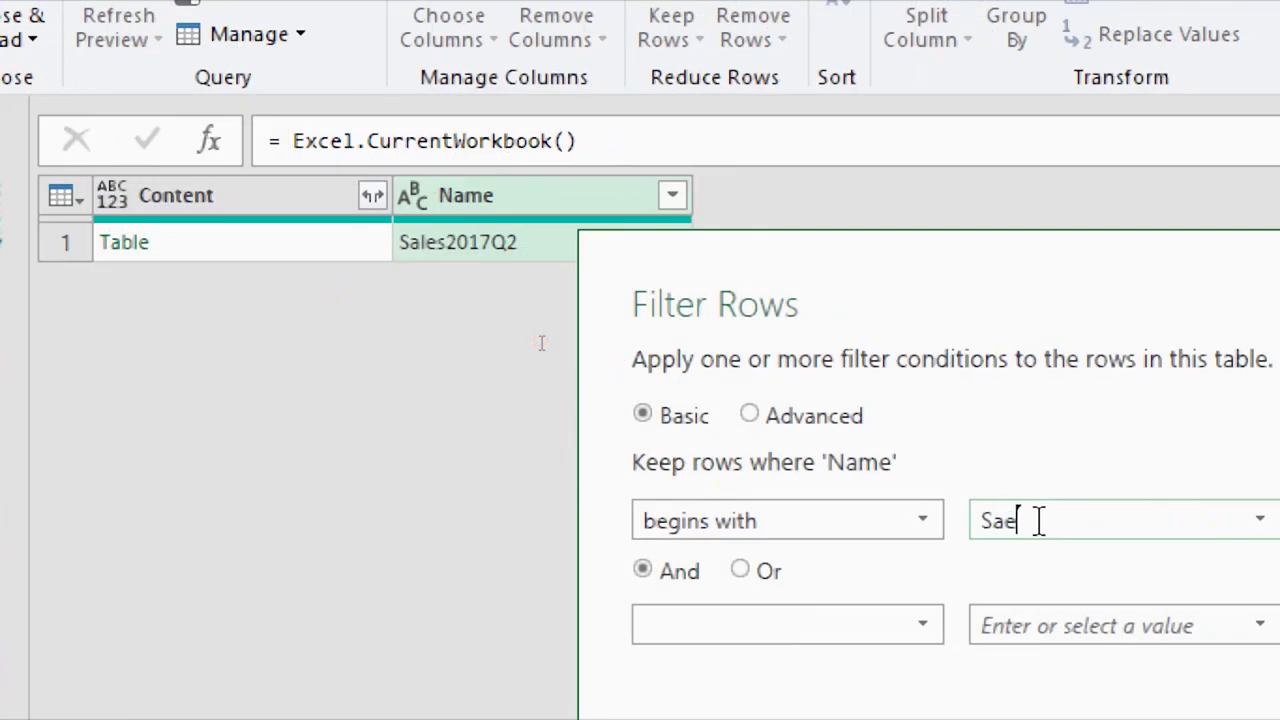
{"action": "type", "text": "ls"}
{"action": "key", "text": "BackSpace"}
{"action": "key", "text": "BackSpace"}
{"action": "key", "text": "BackSpace"}
{"action": "type", "text": "les"}
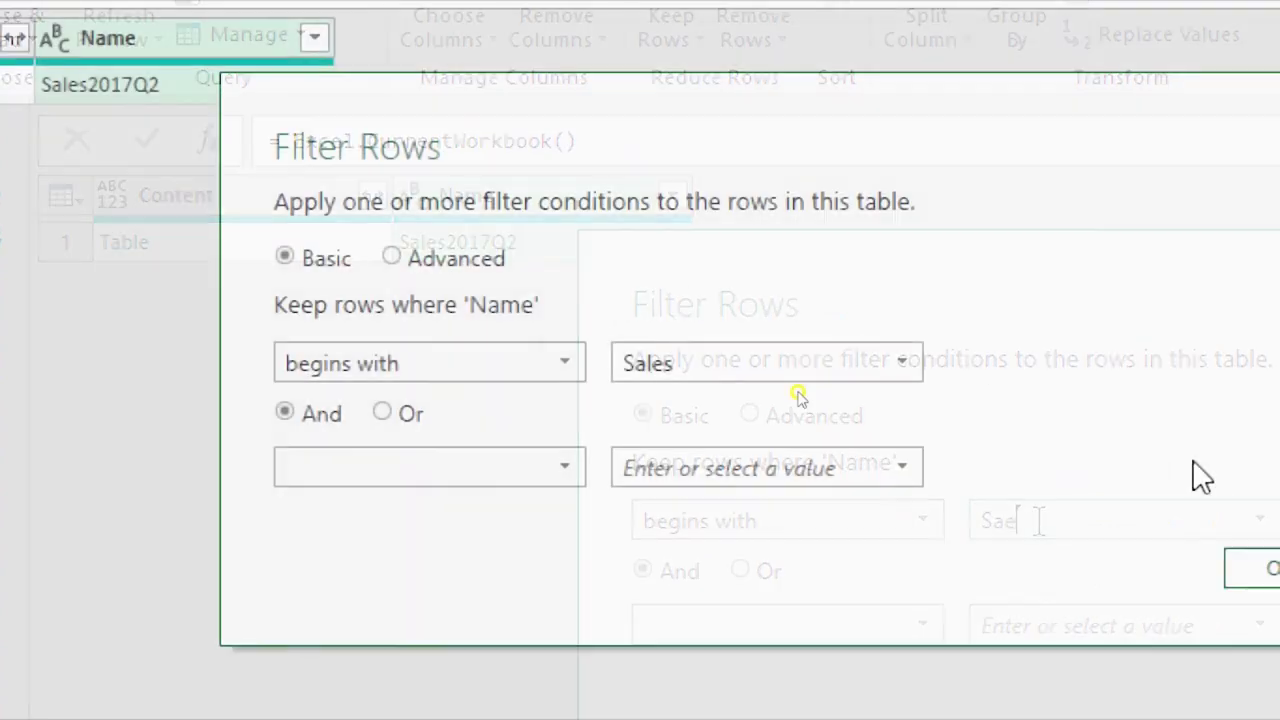
{"action": "left_click", "coordinate": [1203, 515]}
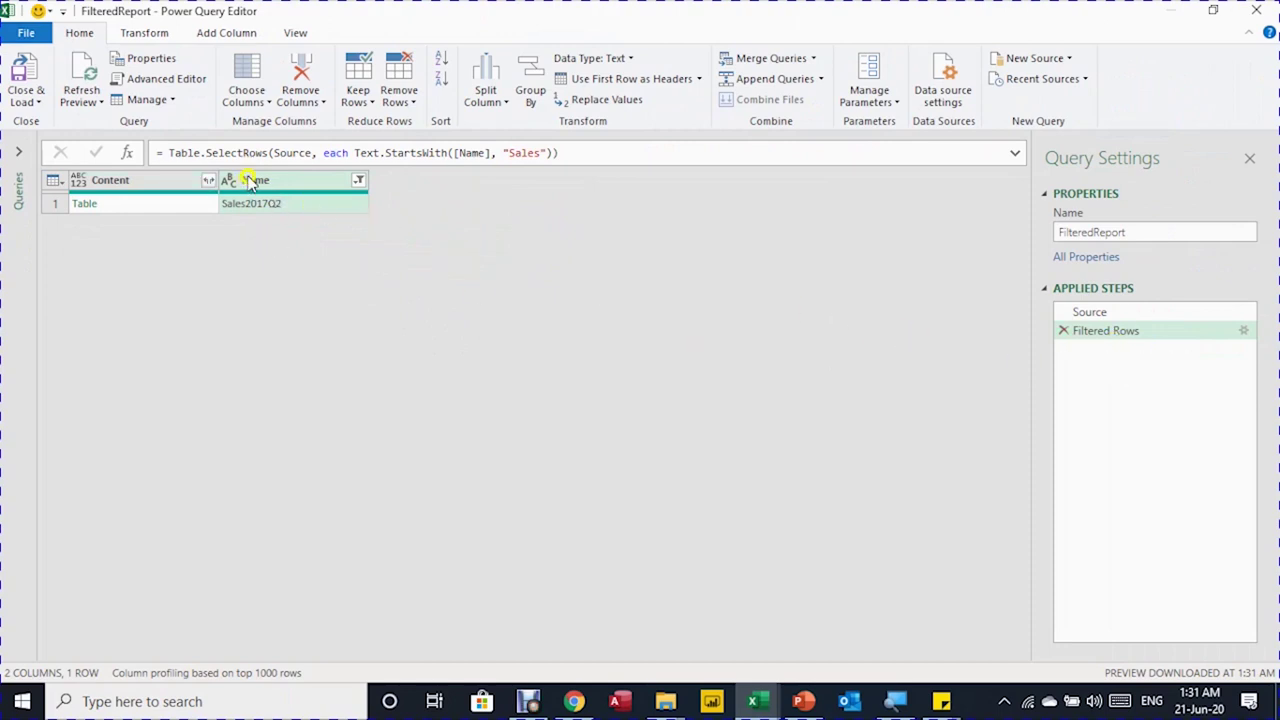
Remove all columns except Content
{"action": "left_click", "coordinate": [156, 210]}
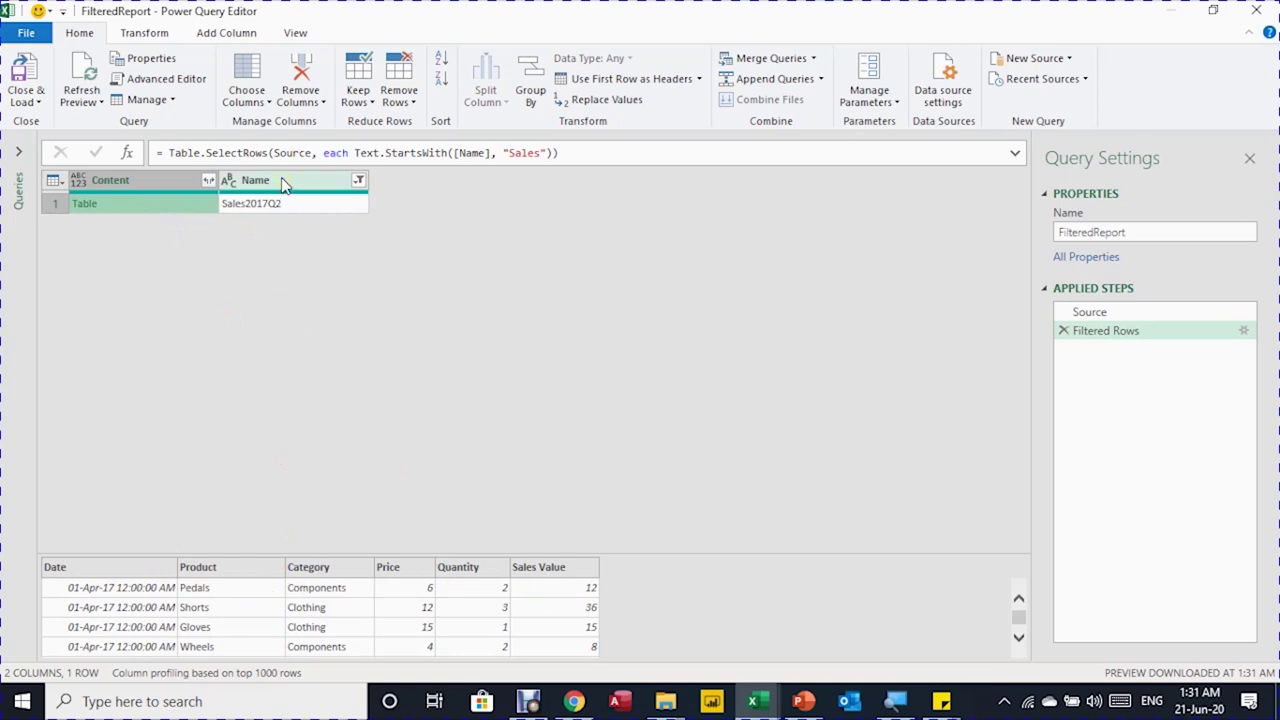
{"action": "left_click", "coordinate": [170, 187]}
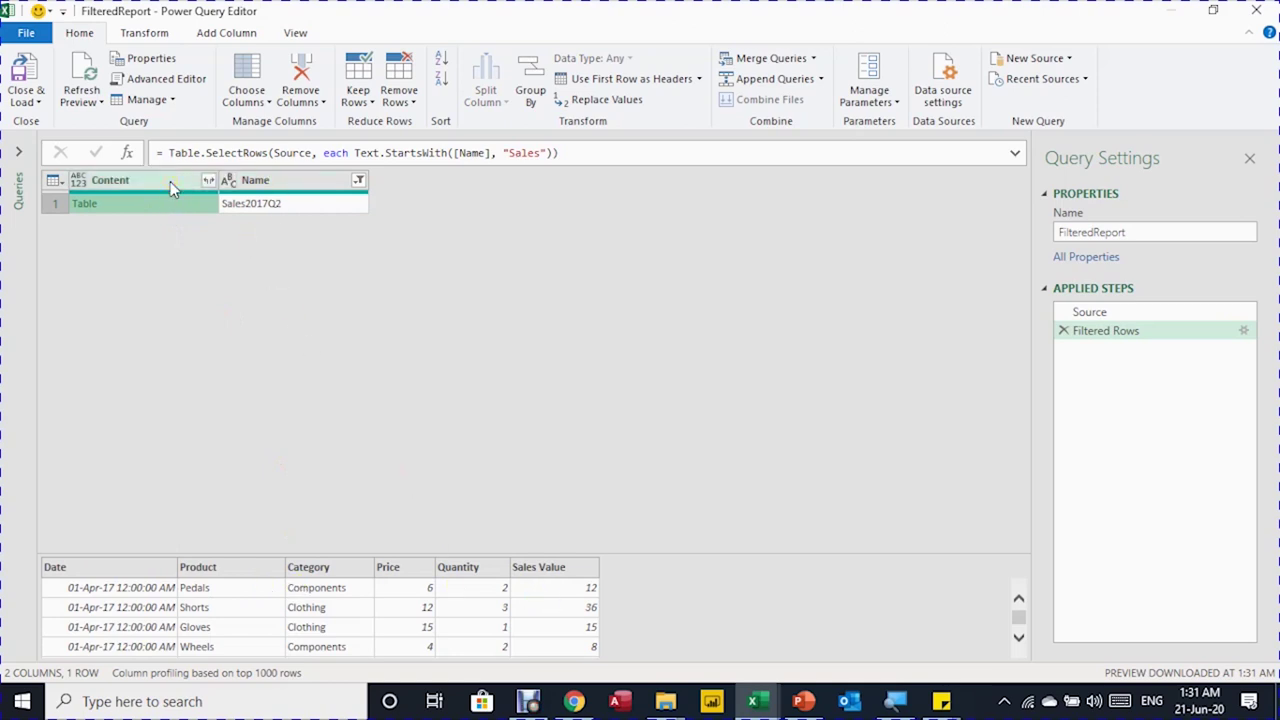
{"action": "right_click", "coordinate": [170, 187]}
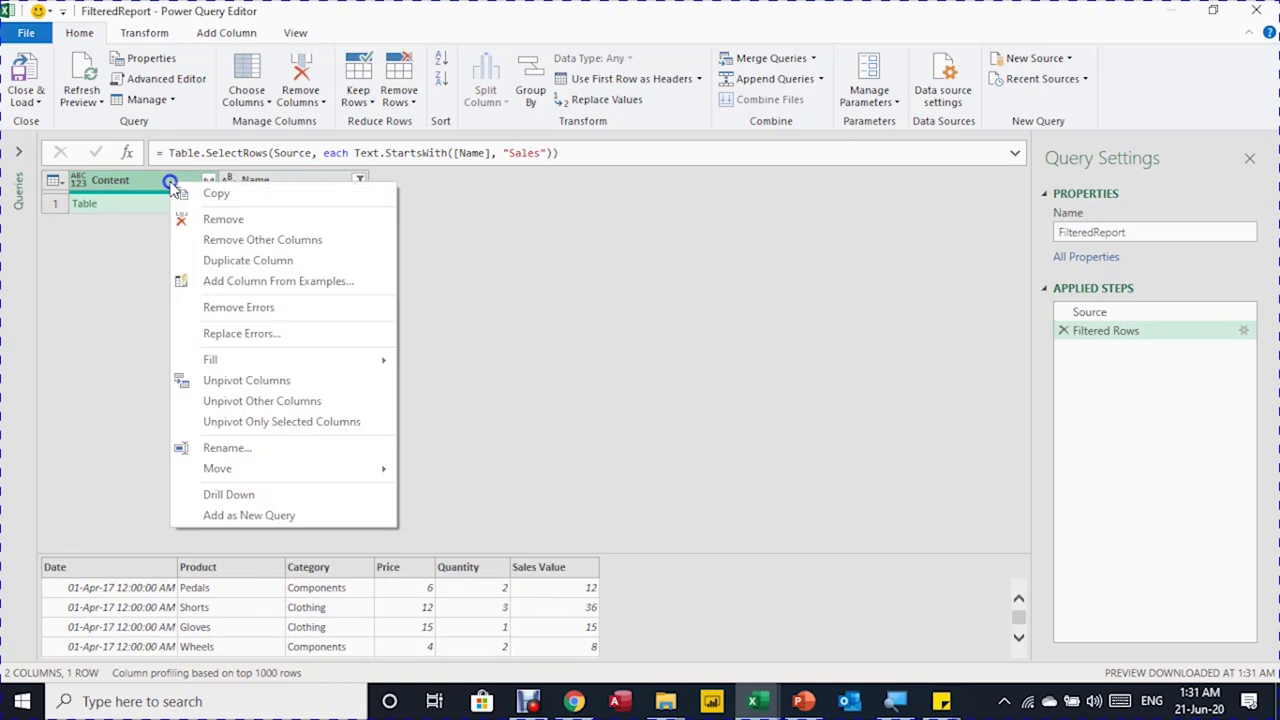
{"action": "left_click", "coordinate": [236, 240]}
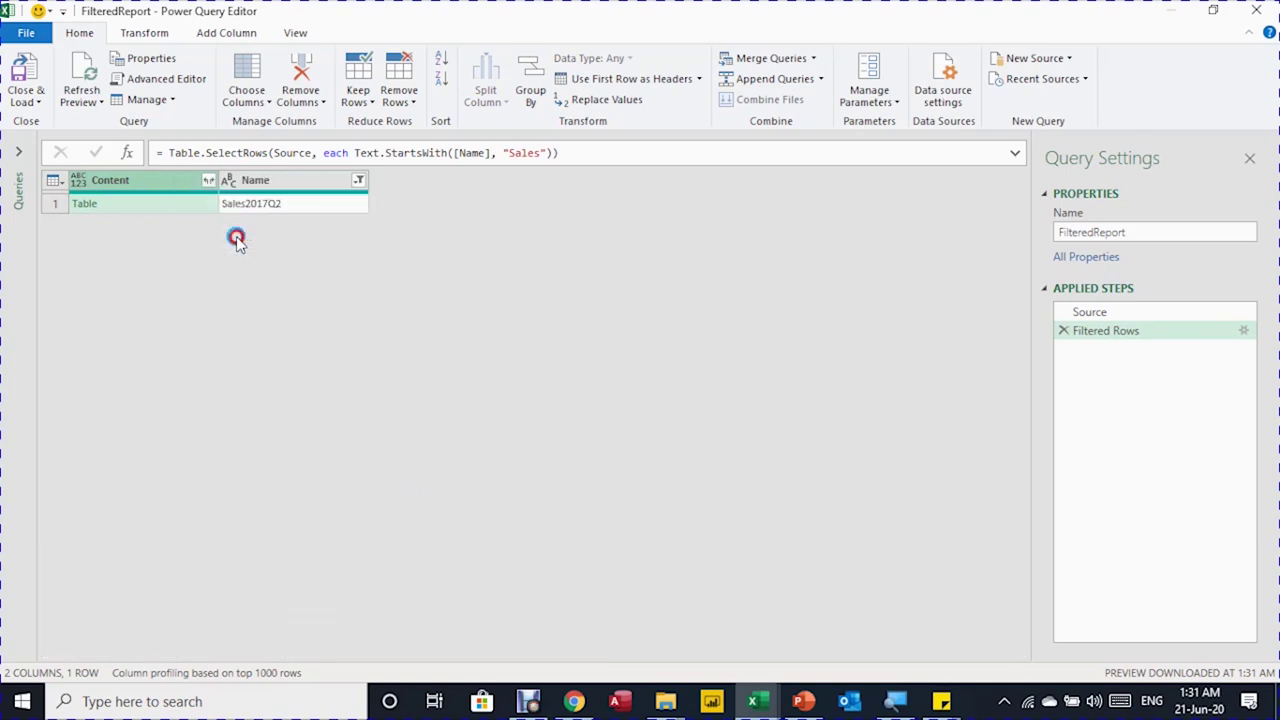
Expand Content into its six data columns without the original column-name prefix
{"action": "left_click", "coordinate": [210, 181]}
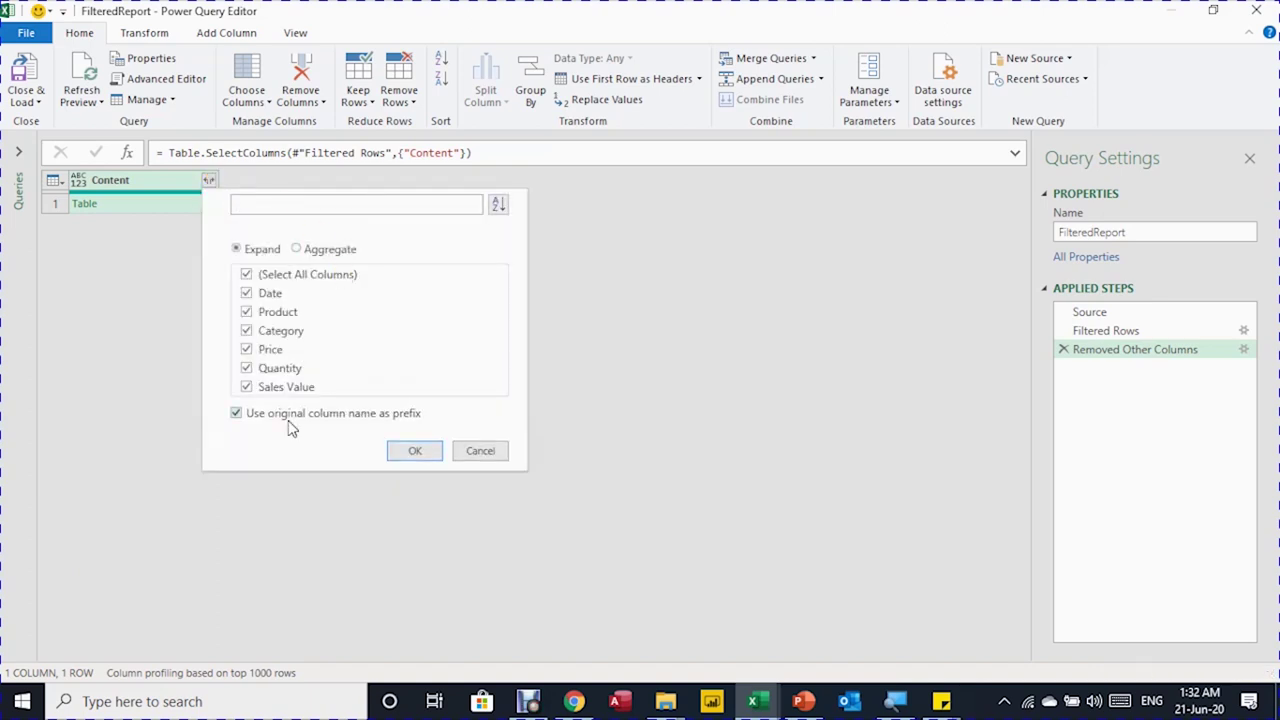
{"action": "left_click", "coordinate": [237, 416]}
{"action": "left_click", "coordinate": [237, 414]}
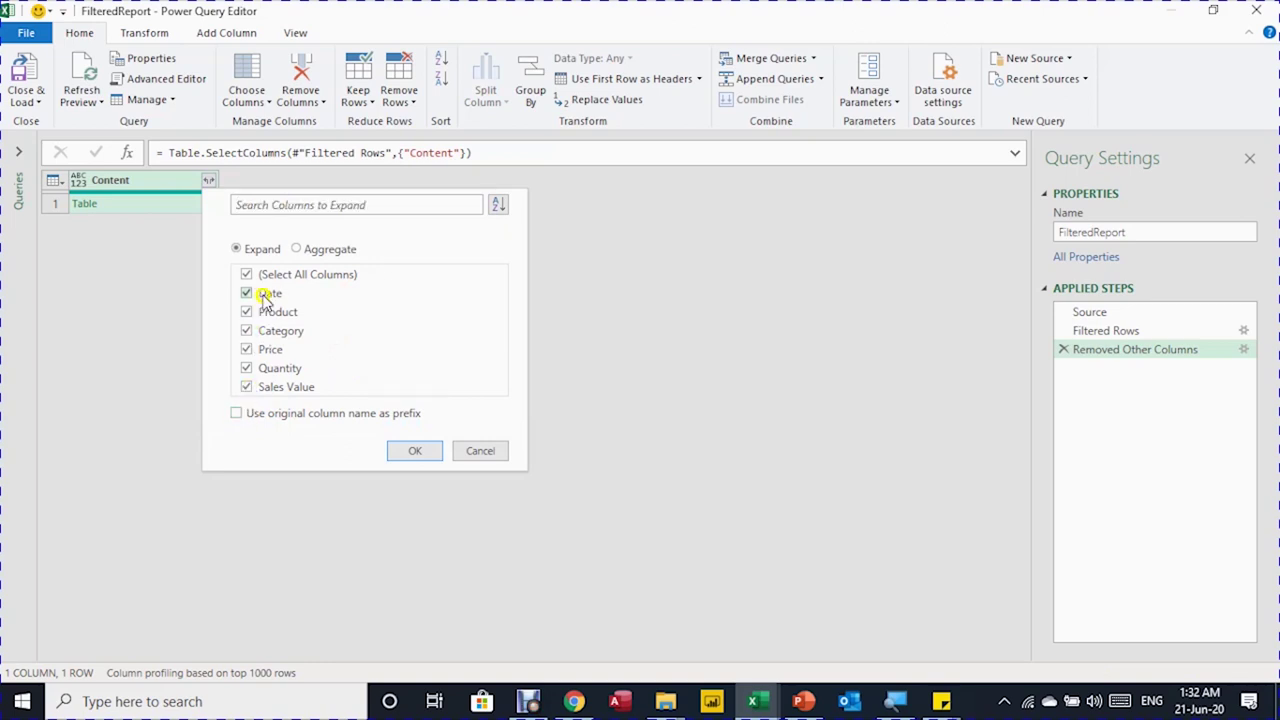
{"action": "left_click", "coordinate": [413, 452]}
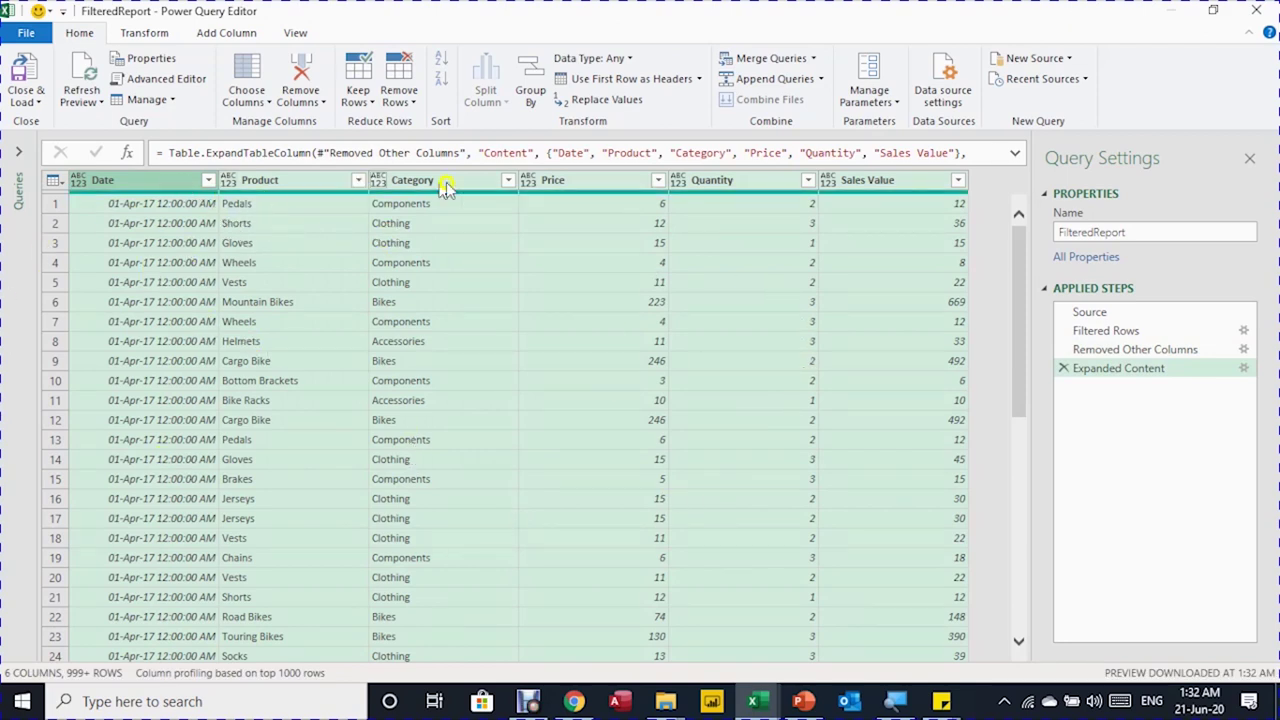
Auto-detect all column data types, then set the Date column's type to Date
{"action": "left_click", "coordinate": [144, 32]}
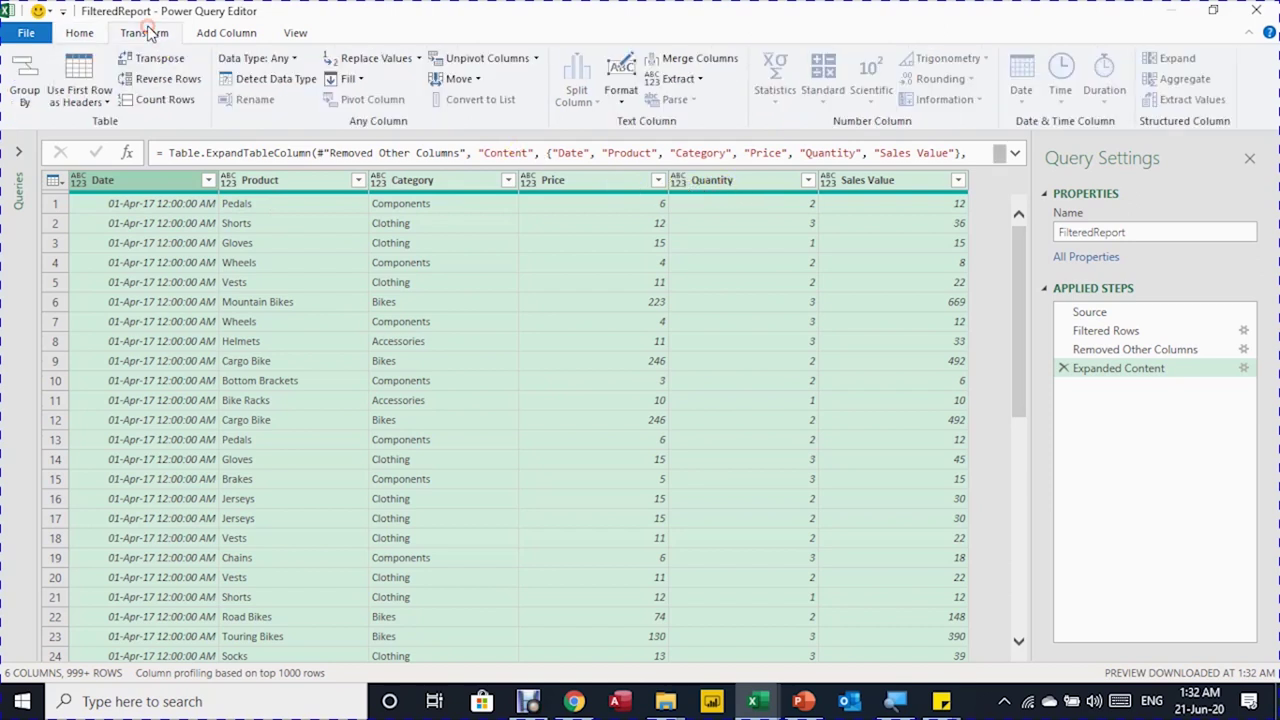
{"action": "left_click", "coordinate": [242, 82]}
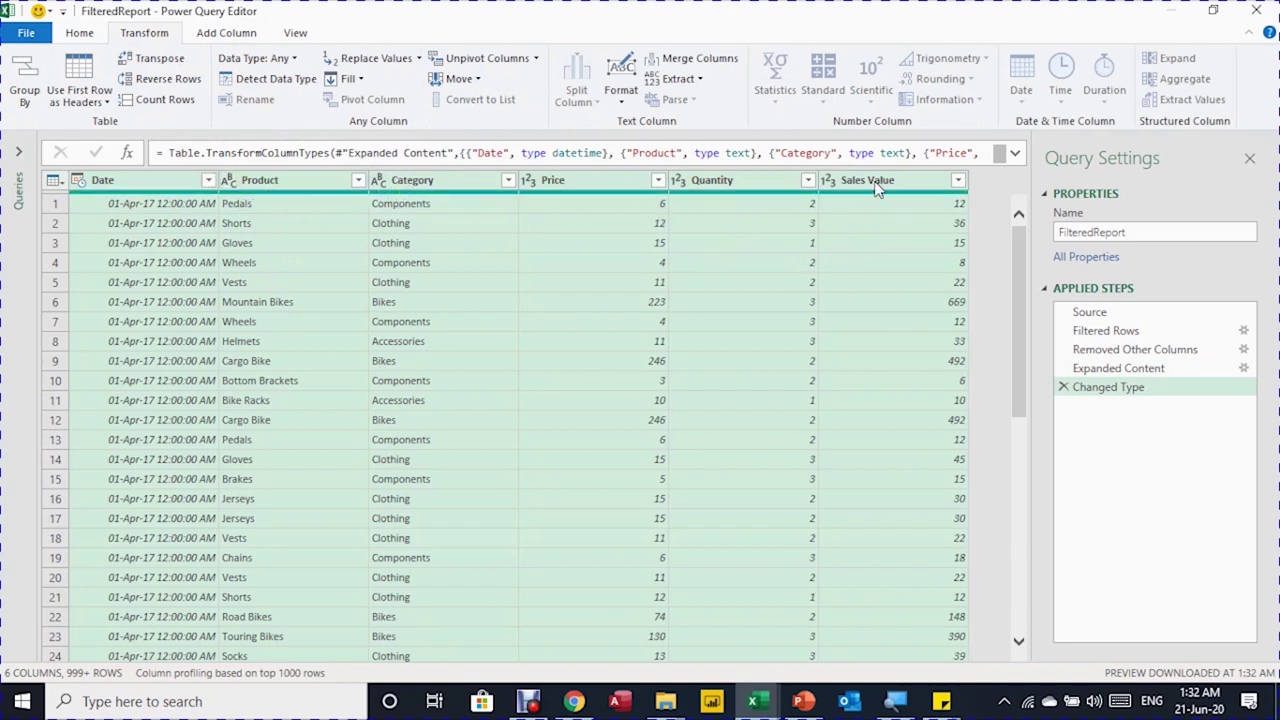
{"action": "left_click", "coordinate": [79, 181]}
{"action": "left_click", "coordinate": [78, 181]}
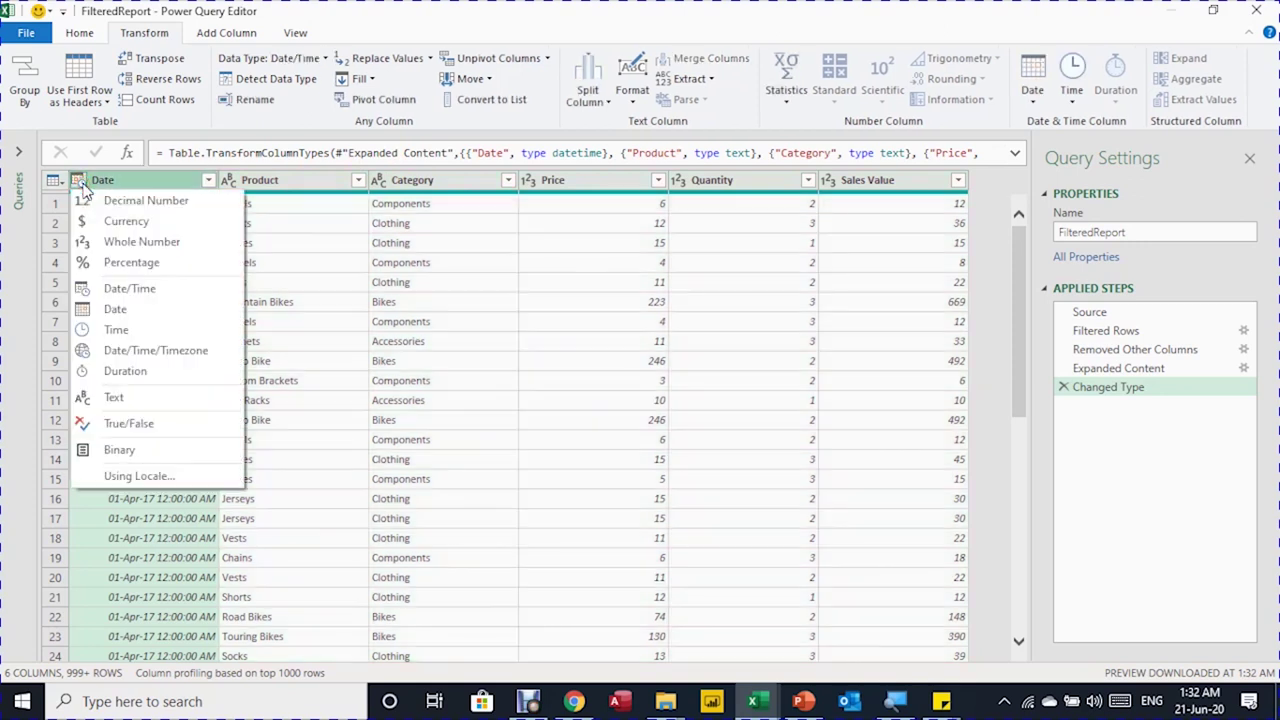
{"action": "left_click", "coordinate": [114, 289]}
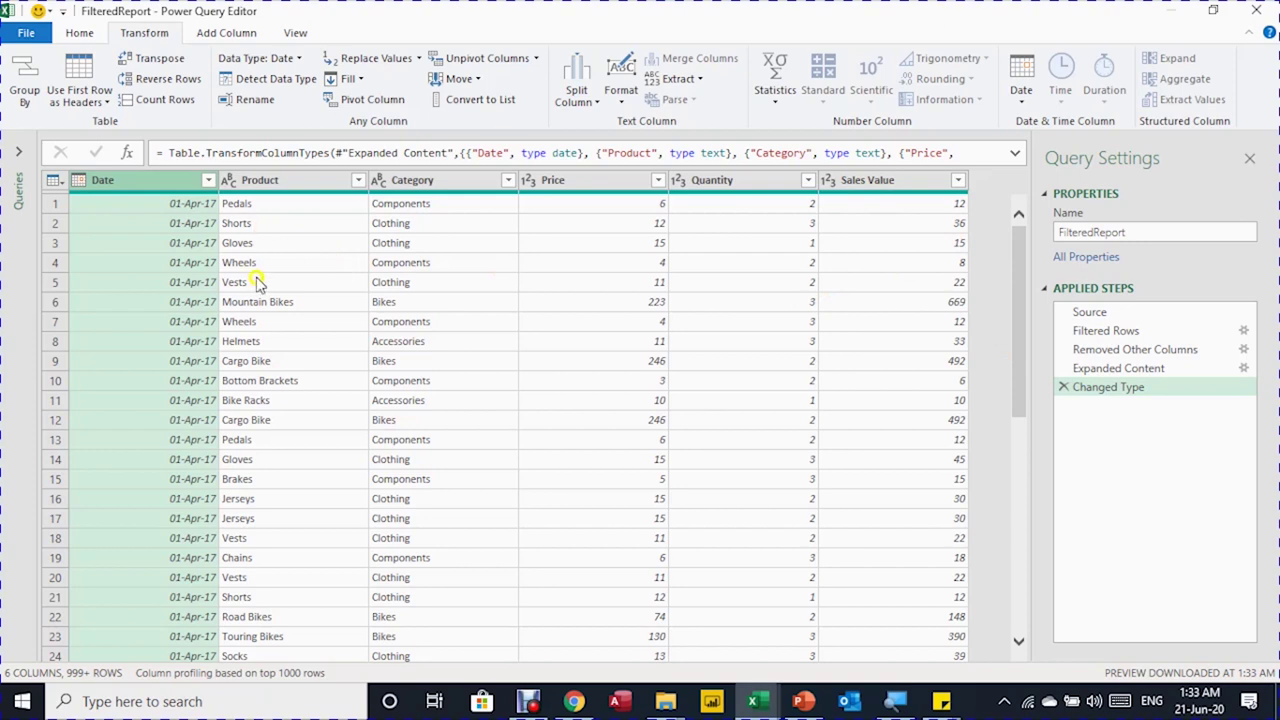
Filter the Date column to keep only 01-Apr-17
{"action": "left_click", "coordinate": [207, 183]}
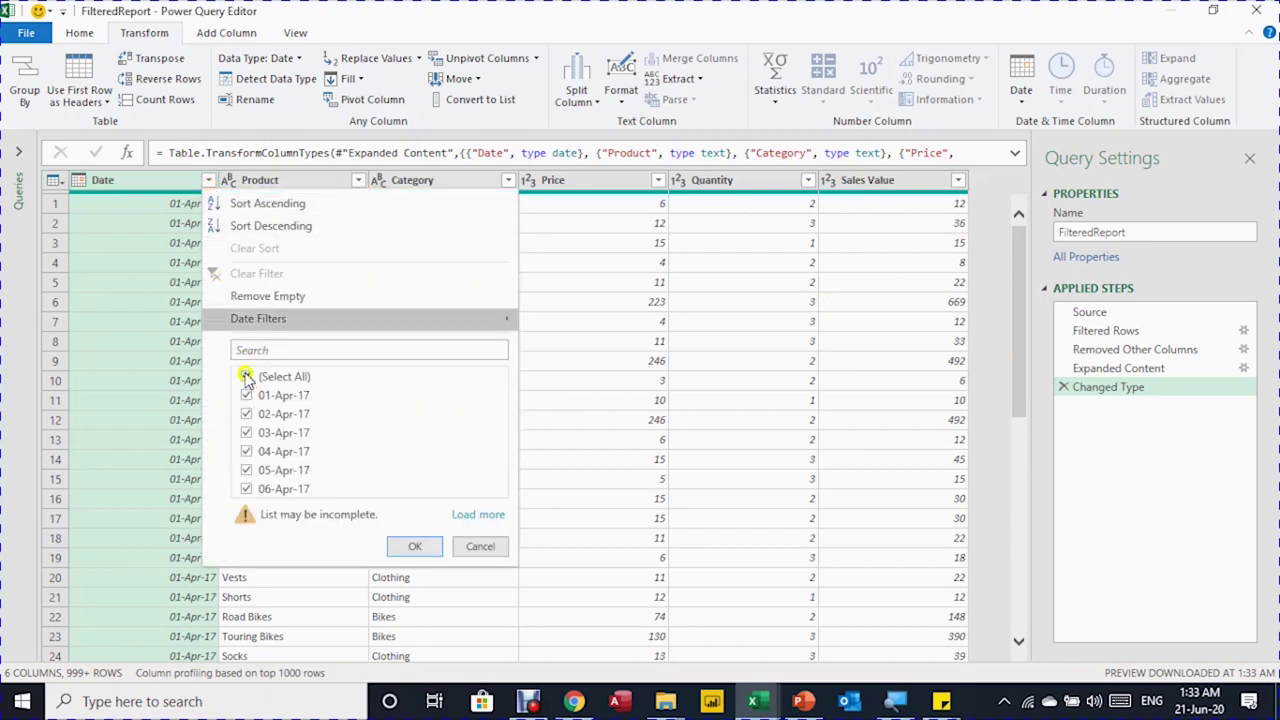
{"action": "left_click", "coordinate": [246, 376]}
{"action": "left_click", "coordinate": [246, 395]}
{"action": "left_click", "coordinate": [414, 549]}
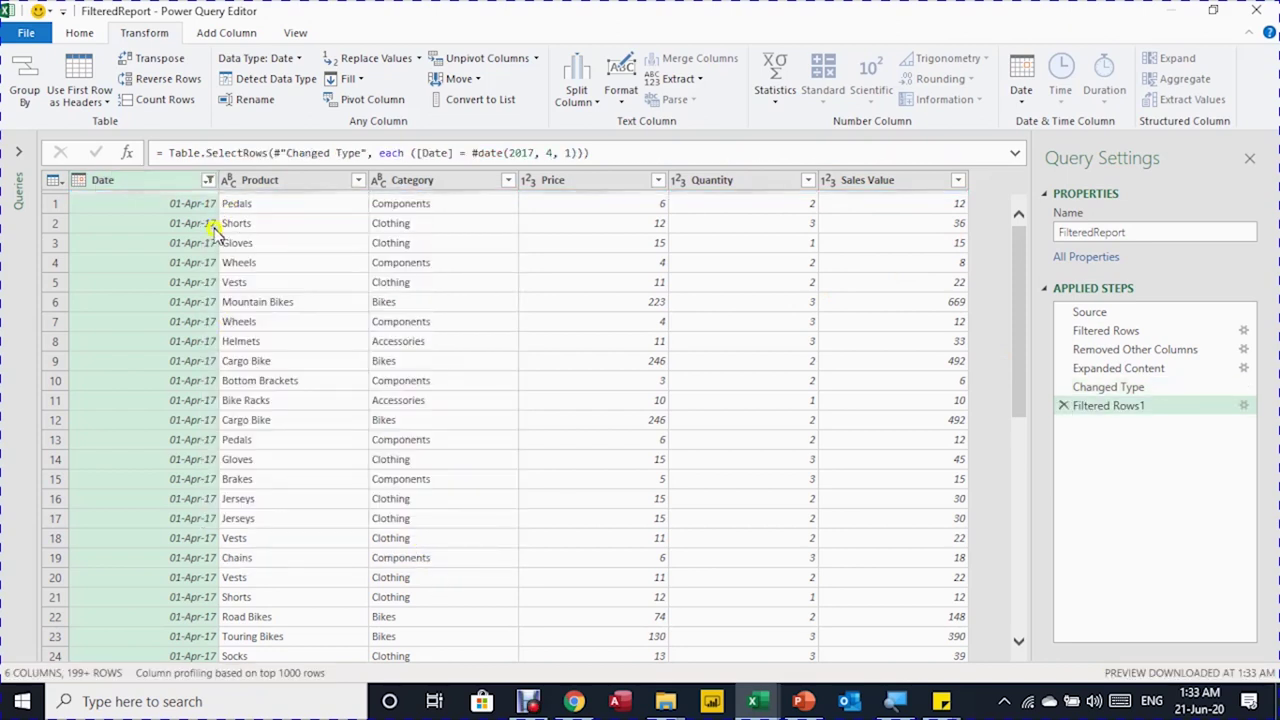
Filter the Category column to keep only Accessories, leaving 40 rows
{"action": "left_click", "coordinate": [509, 180]}
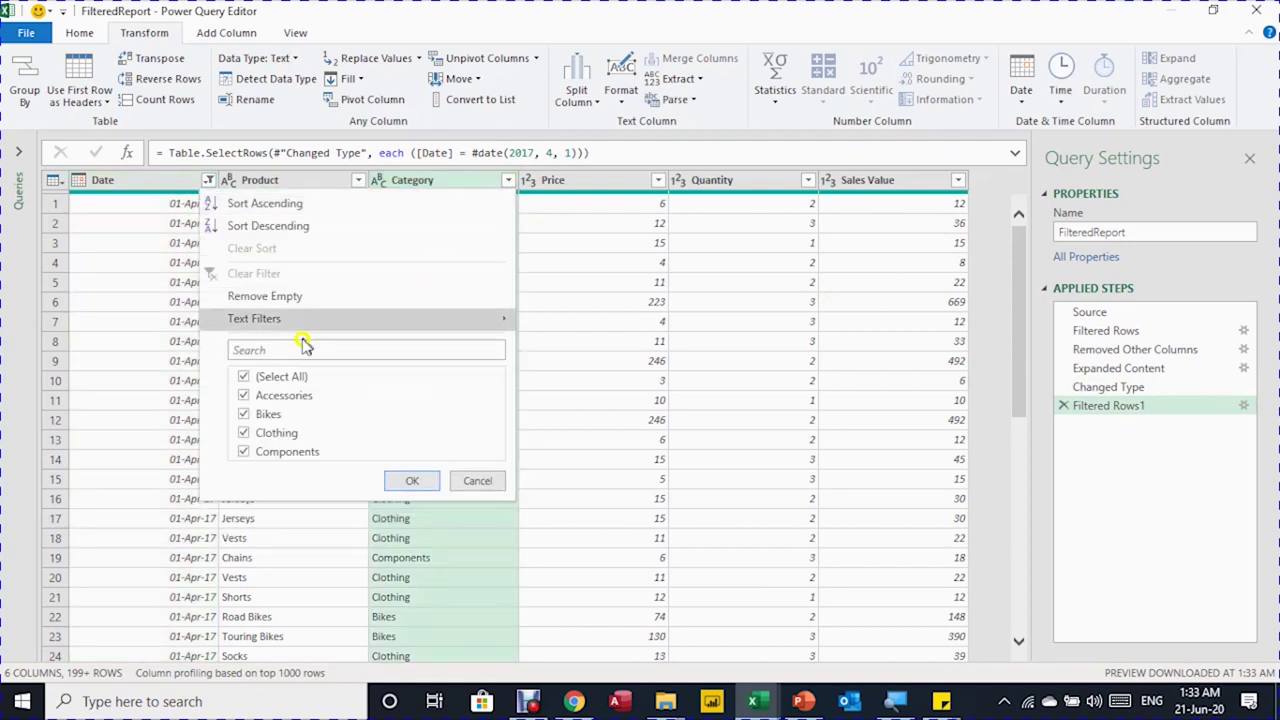
{"action": "left_click", "coordinate": [243, 376]}
{"action": "left_click", "coordinate": [243, 395]}
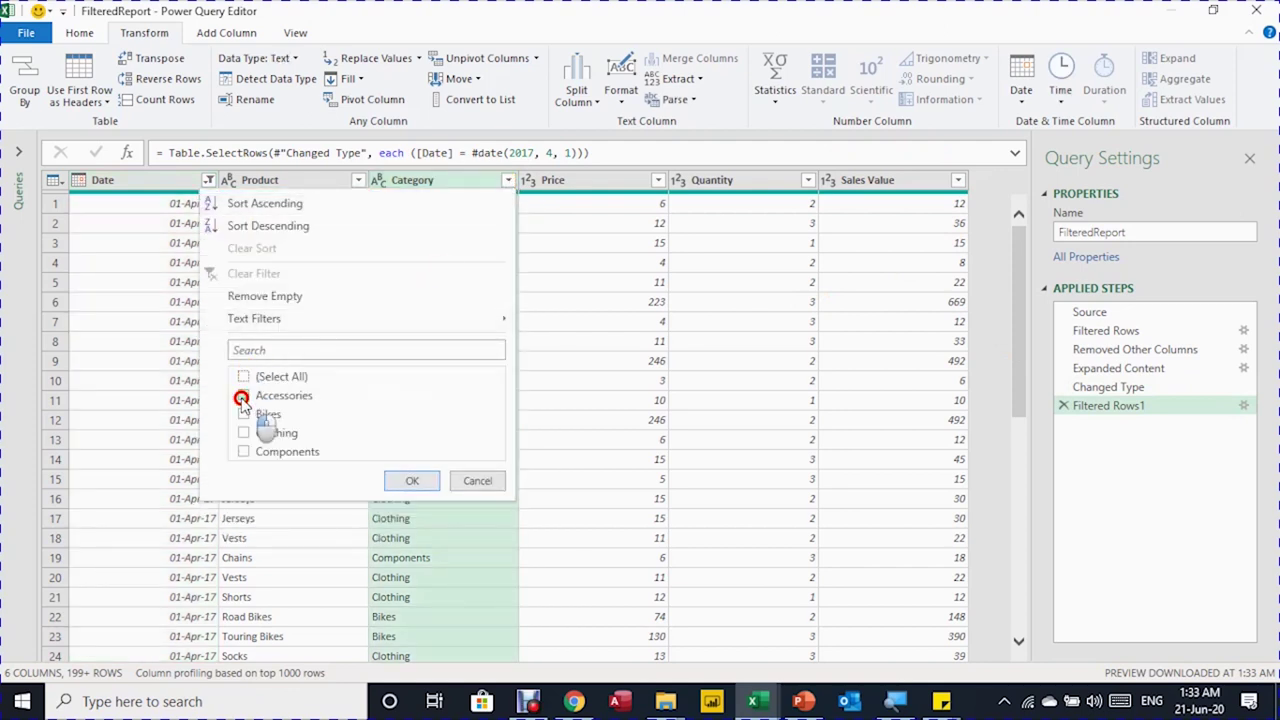
{"action": "left_click", "coordinate": [412, 483]}
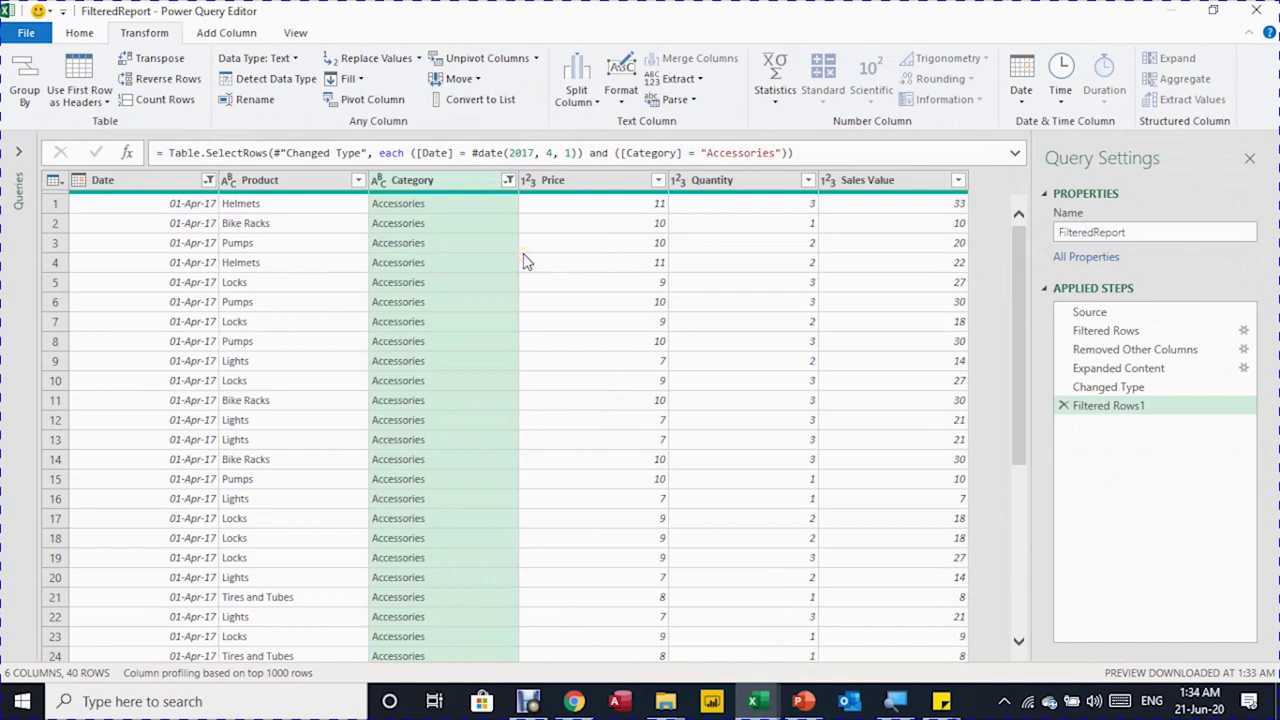
Load the FilteredReport query as a table into the existing OutPut sheet at cell A1
{"action": "left_click", "coordinate": [79, 33]}
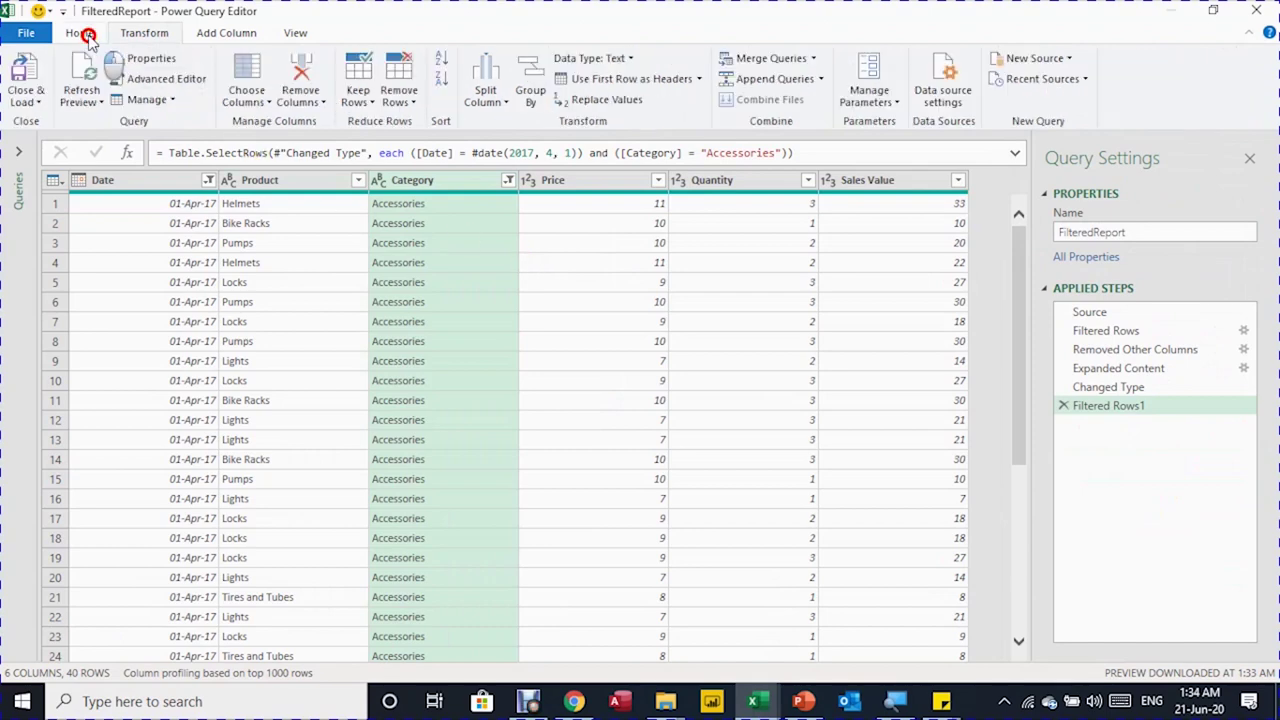
{"action": "left_click", "coordinate": [38, 102]}
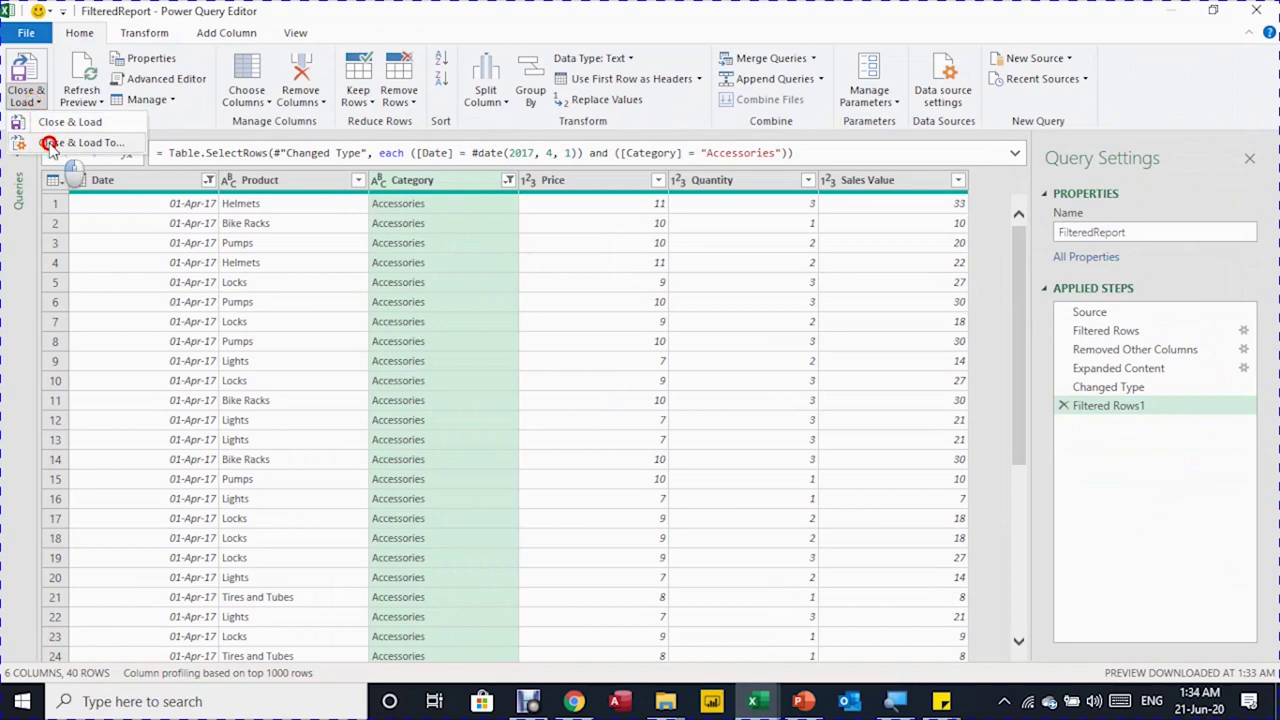
{"action": "left_click", "coordinate": [55, 125]}
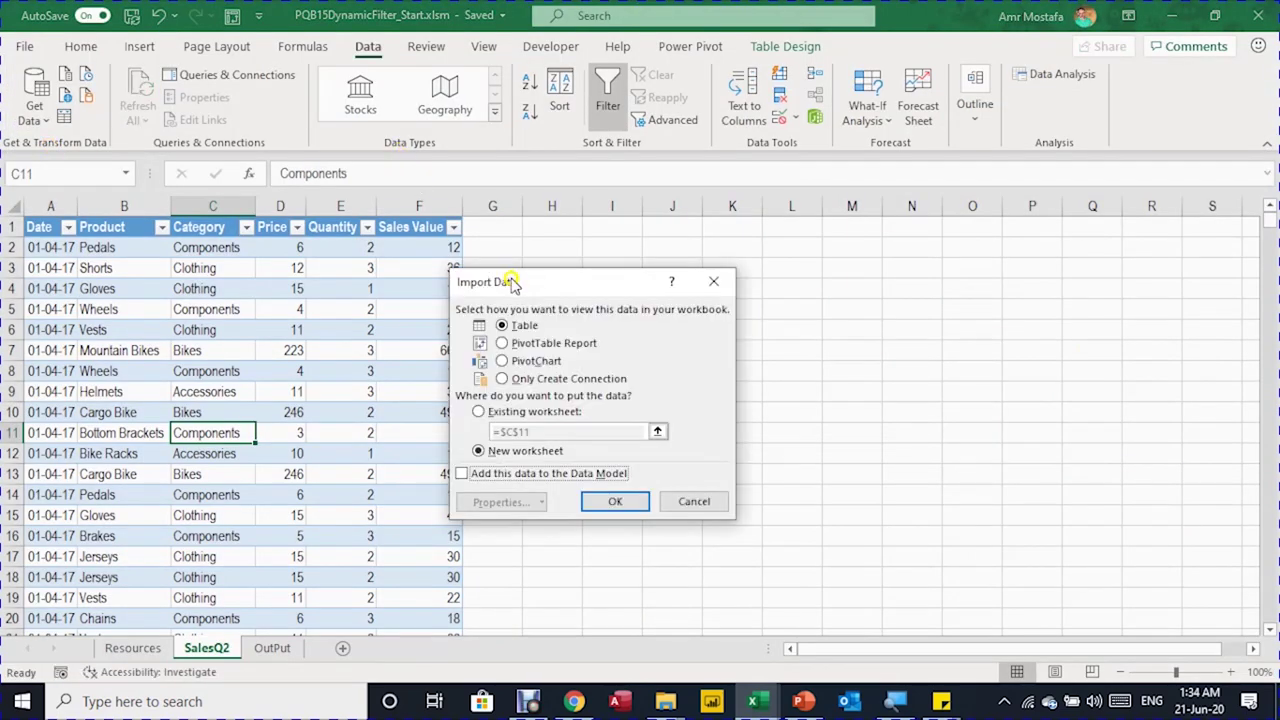
{"action": "left_click", "coordinate": [538, 411]}
{"action": "left_click", "coordinate": [272, 648]}
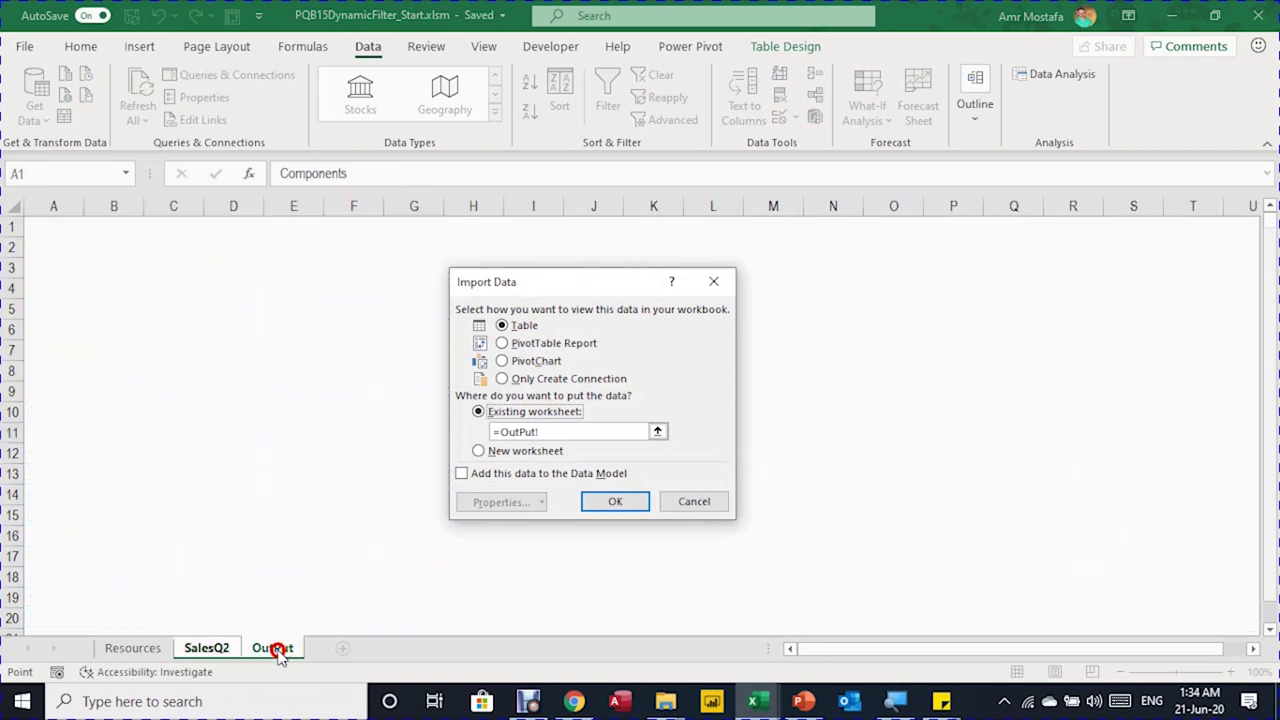
{"action": "left_click", "coordinate": [43, 226]}
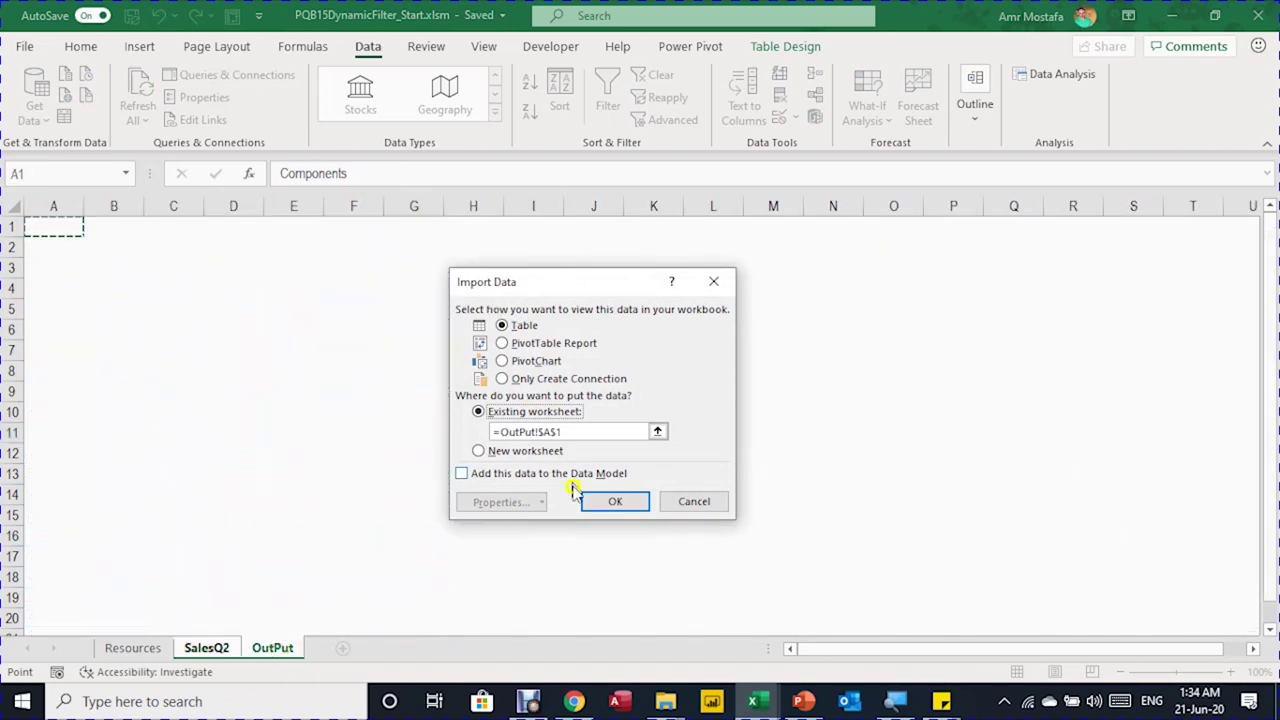
{"action": "left_click", "coordinate": [593, 504]}
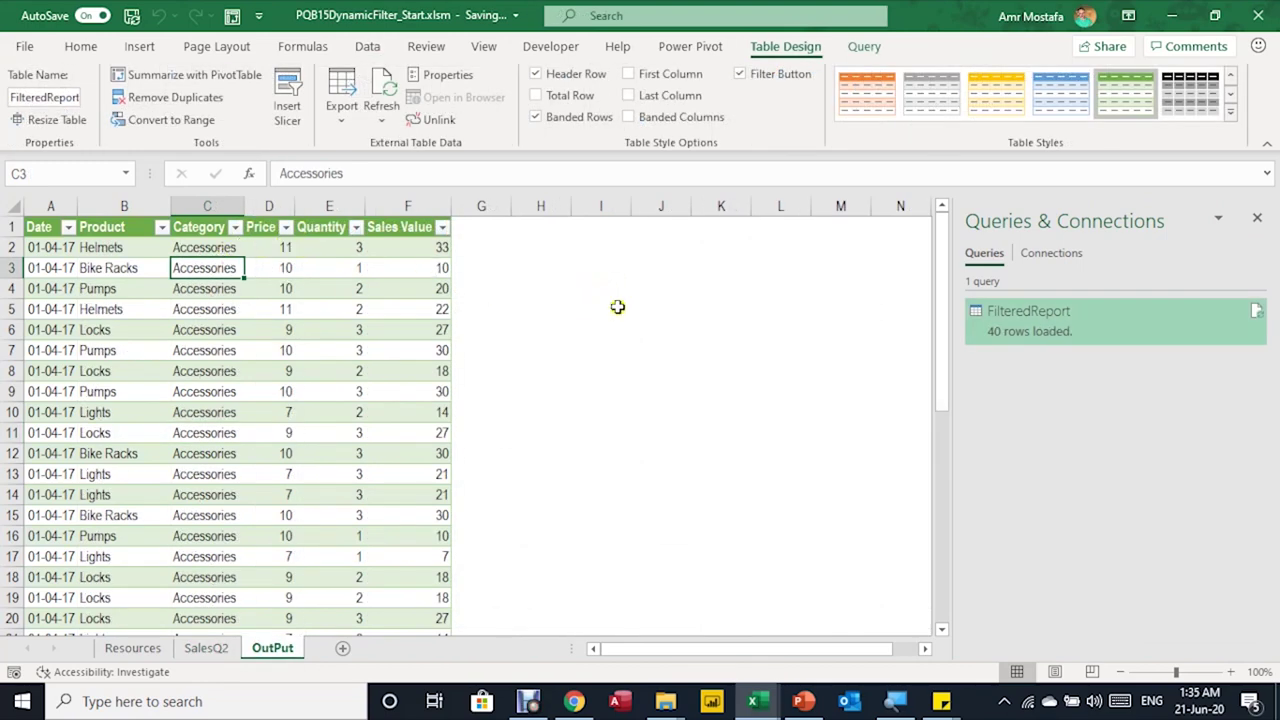
Enter the Date label in I5 with the date 1/4/2017 below it in I6
{"action": "left_click", "coordinate": [603, 306]}
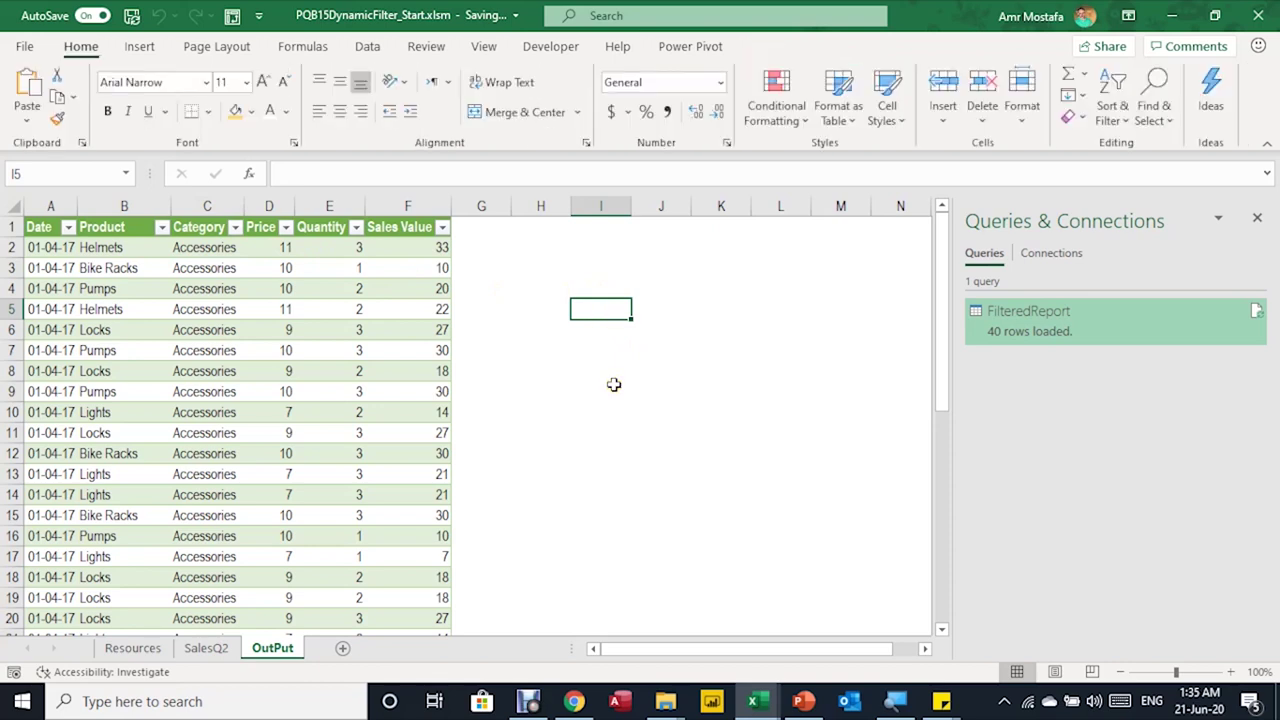
{"action": "type", "text": "Date"}
{"action": "key", "text": "Return"}
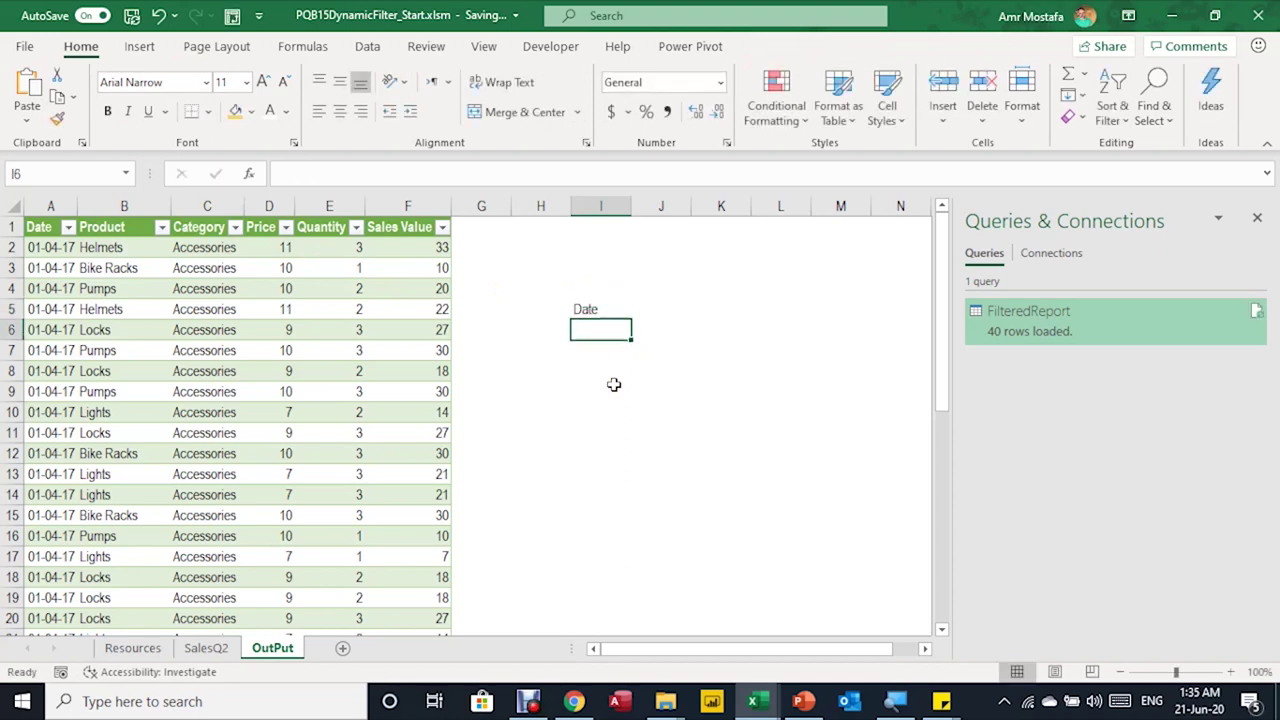
{"action": "type", "text": "1/4/2017"}
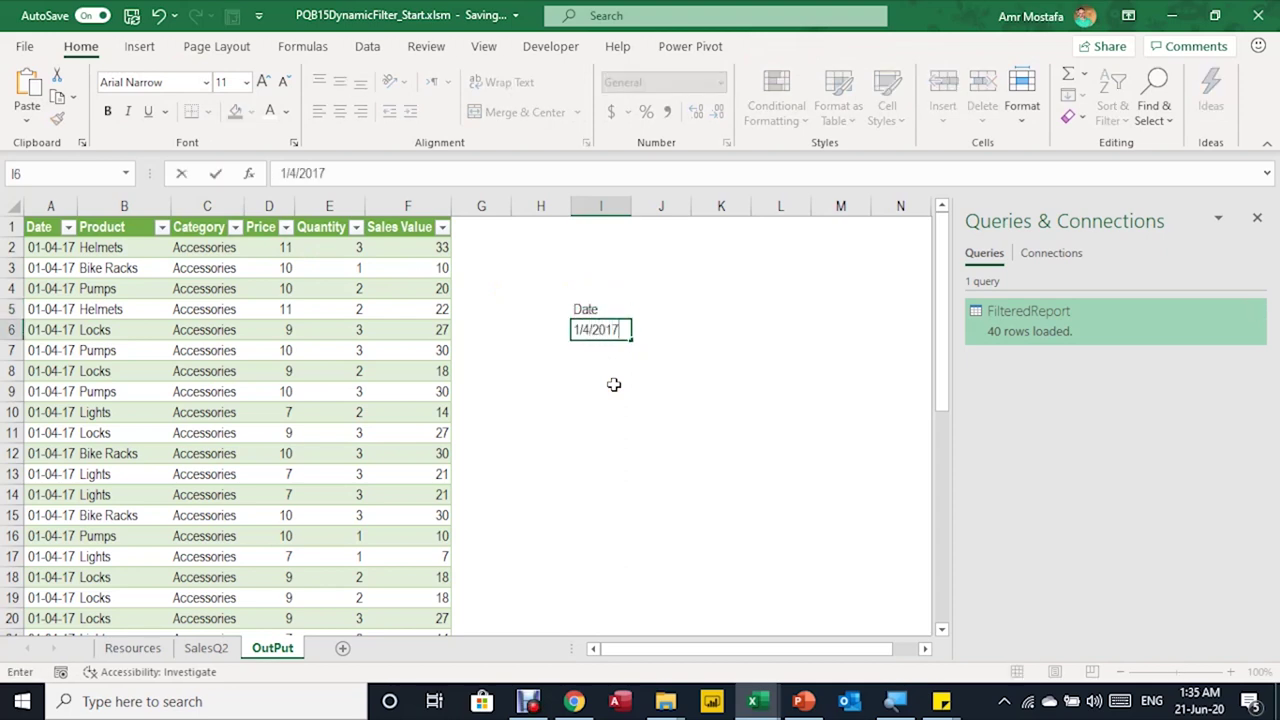
{"action": "key", "text": "Return"}
{"action": "key", "text": "Up"}
{"action": "key", "text": "Up"}
{"action": "key", "text": "Right"}
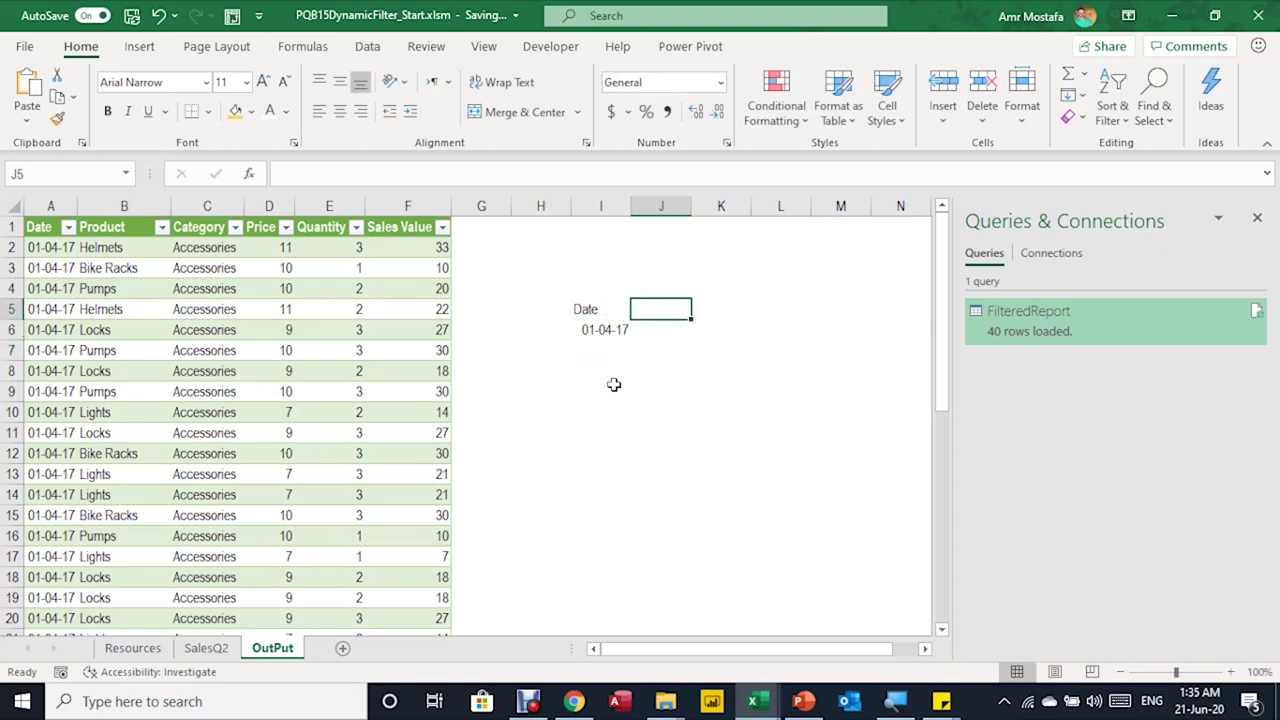
{"action": "key", "text": "Right"}
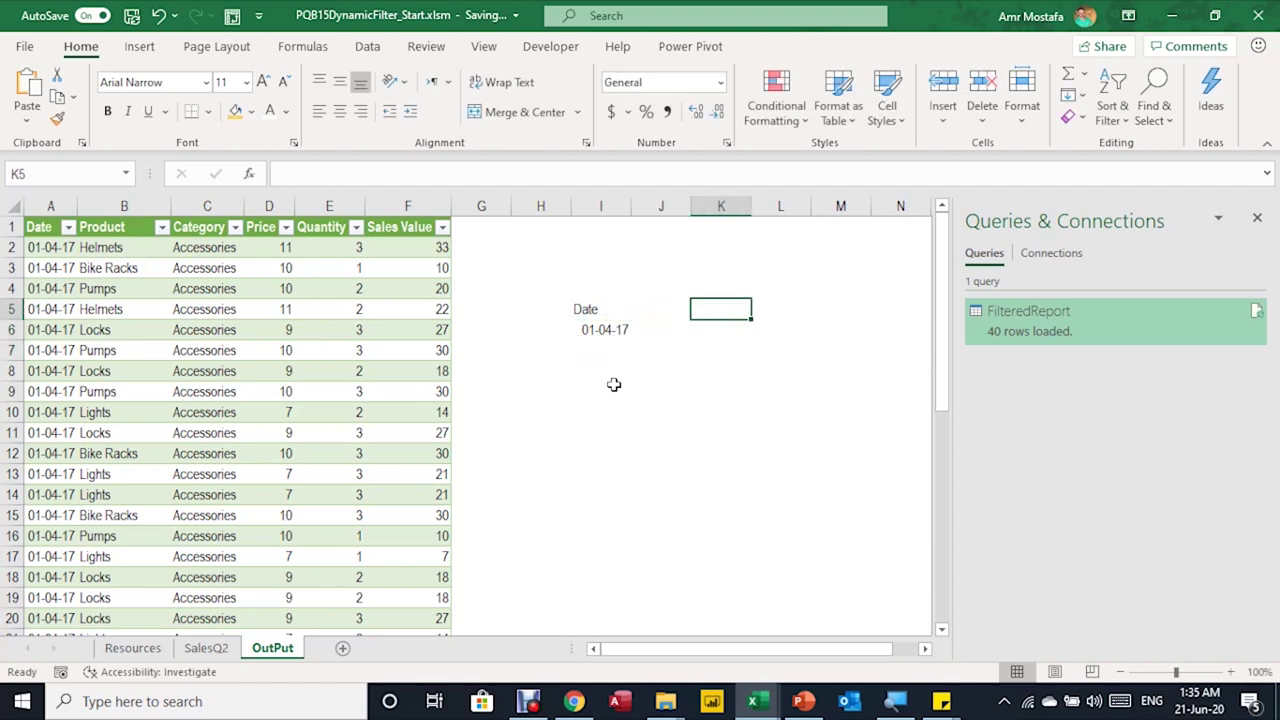
Add Category in K5 with Accessories pasted into K6, then convert the Date pair to a table
{"action": "type", "text": "Category"}
{"action": "key", "text": "Return"}
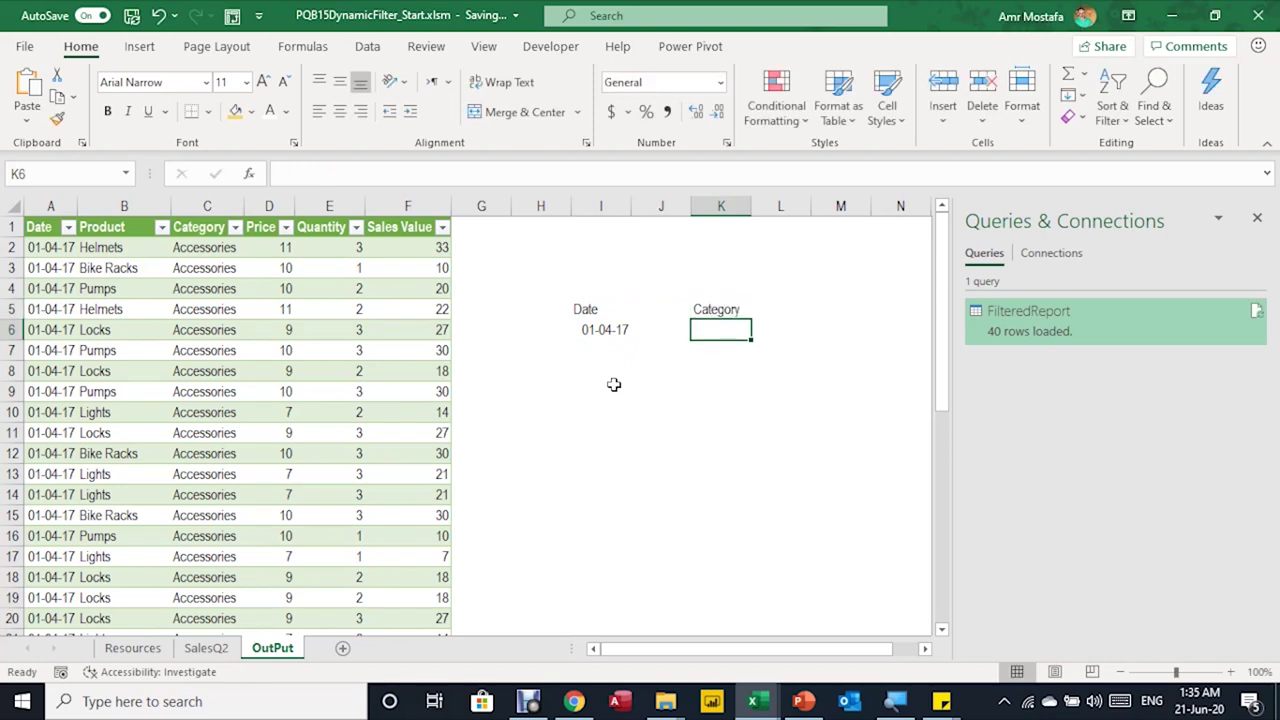
{"action": "left_click", "coordinate": [211, 250]}
{"action": "left_click_drag", "start_coordinate": [345, 175], "coordinate": [250, 173]}
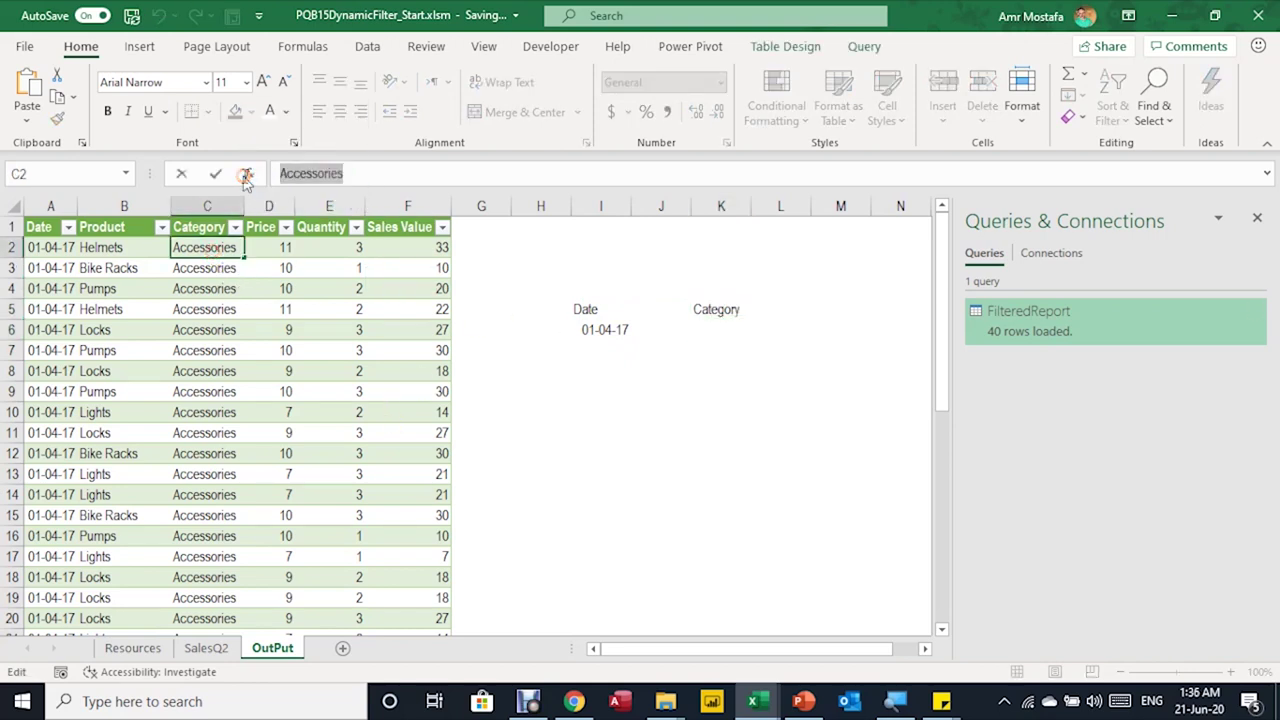
{"action": "key", "text": "Escape"}
{"action": "left_click", "coordinate": [720, 326]}
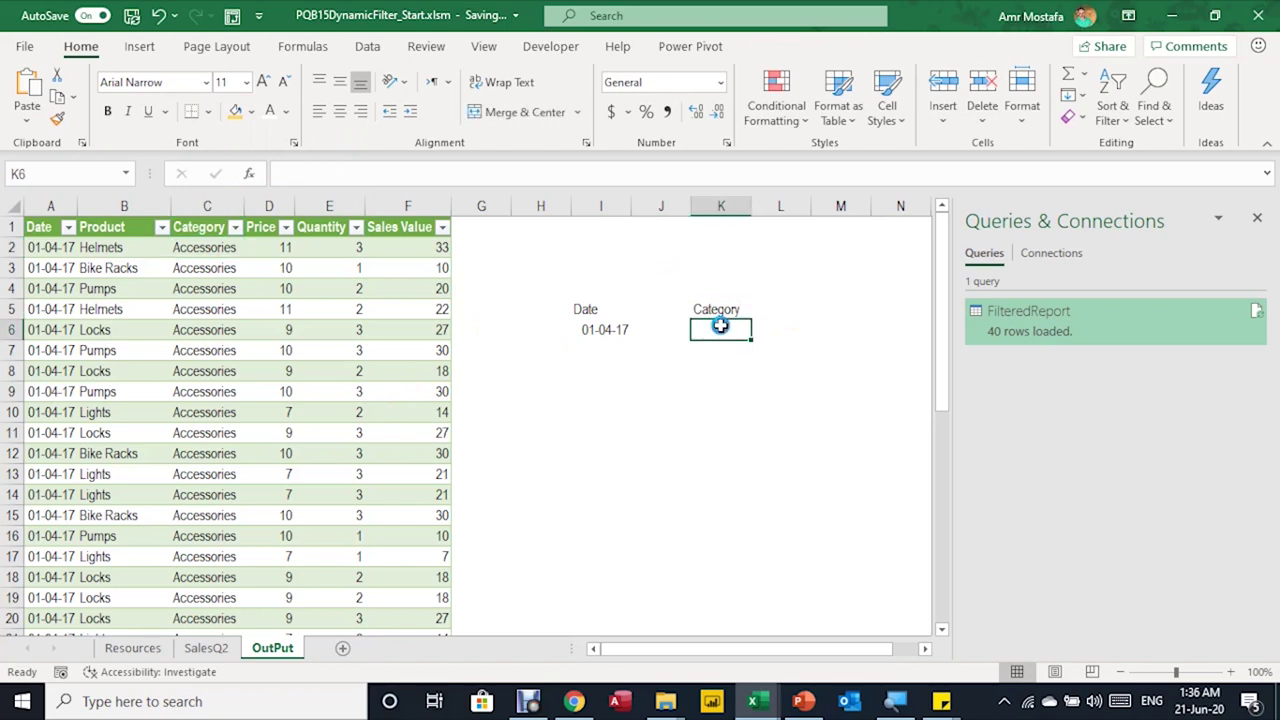
{"action": "key", "text": "ctrl+v"}
{"action": "left_click", "coordinate": [603, 330]}
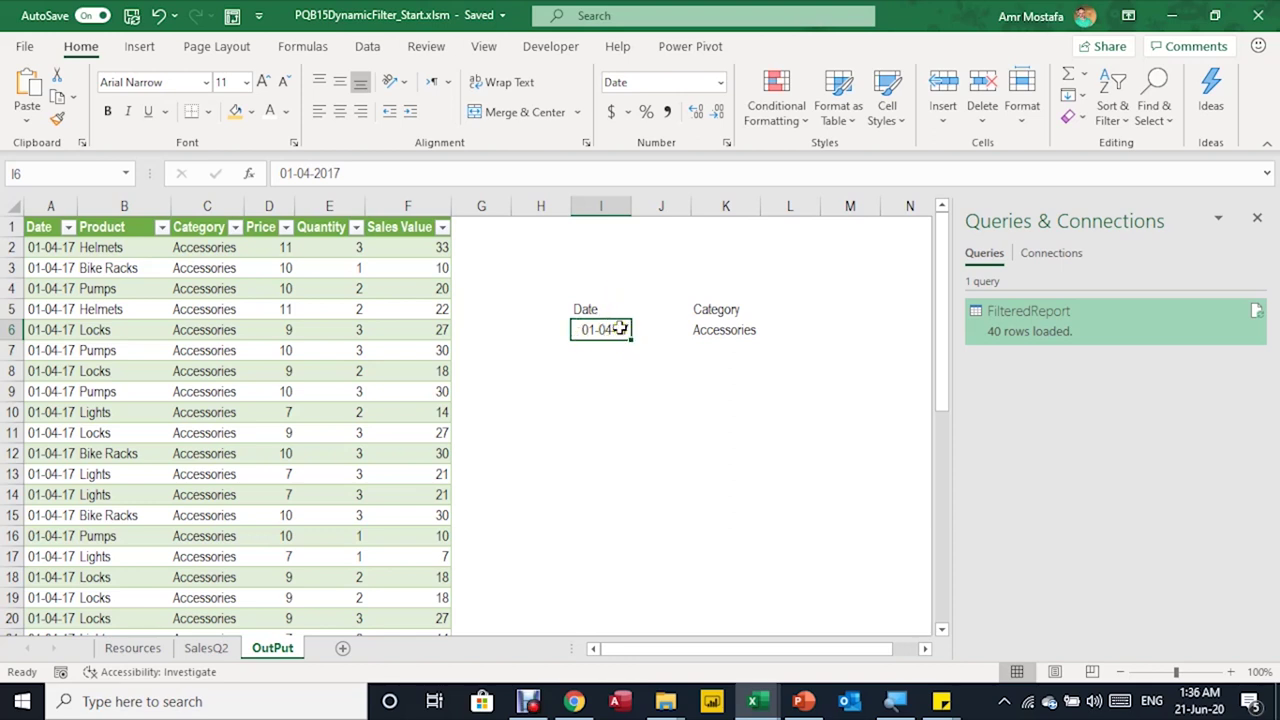
{"action": "key", "text": "ctrl+t"}
Create the date table, name it DateInput, and load it into Power Query via From Table/Range
{"action": "left_click", "coordinate": [565, 446]}
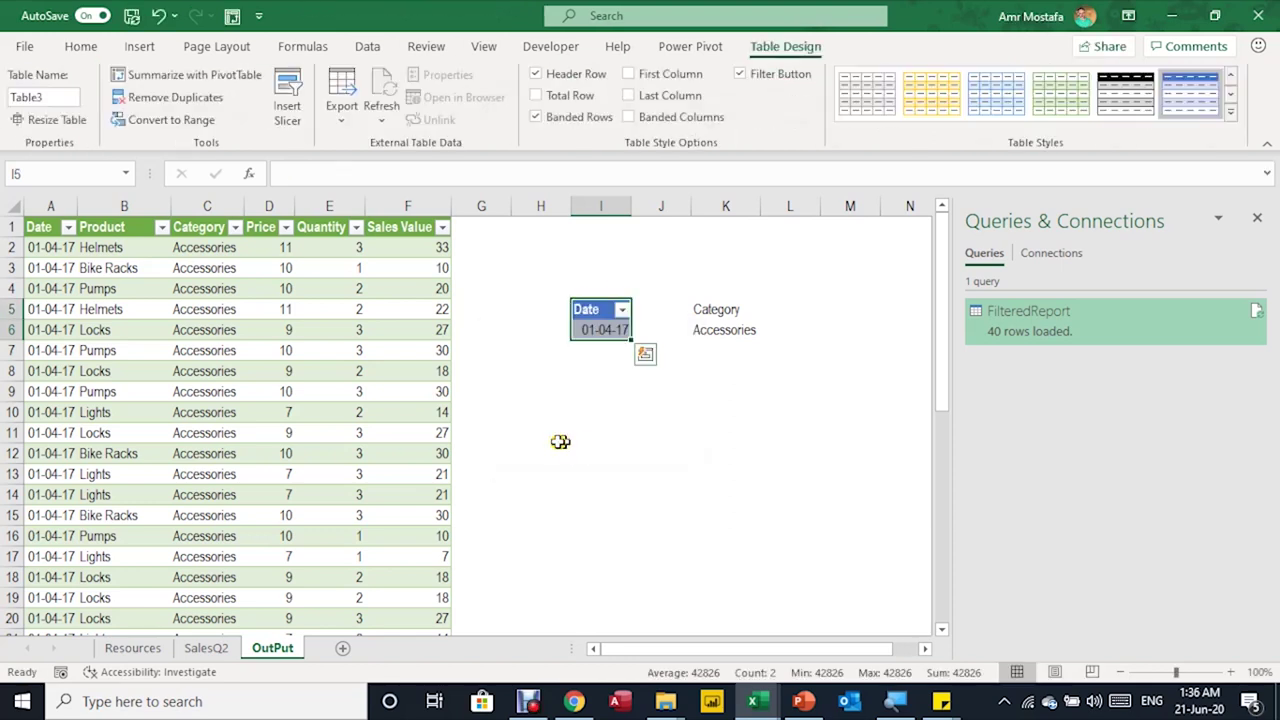
{"action": "left_click", "coordinate": [54, 97]}
{"action": "type", "text": "DateInput"}
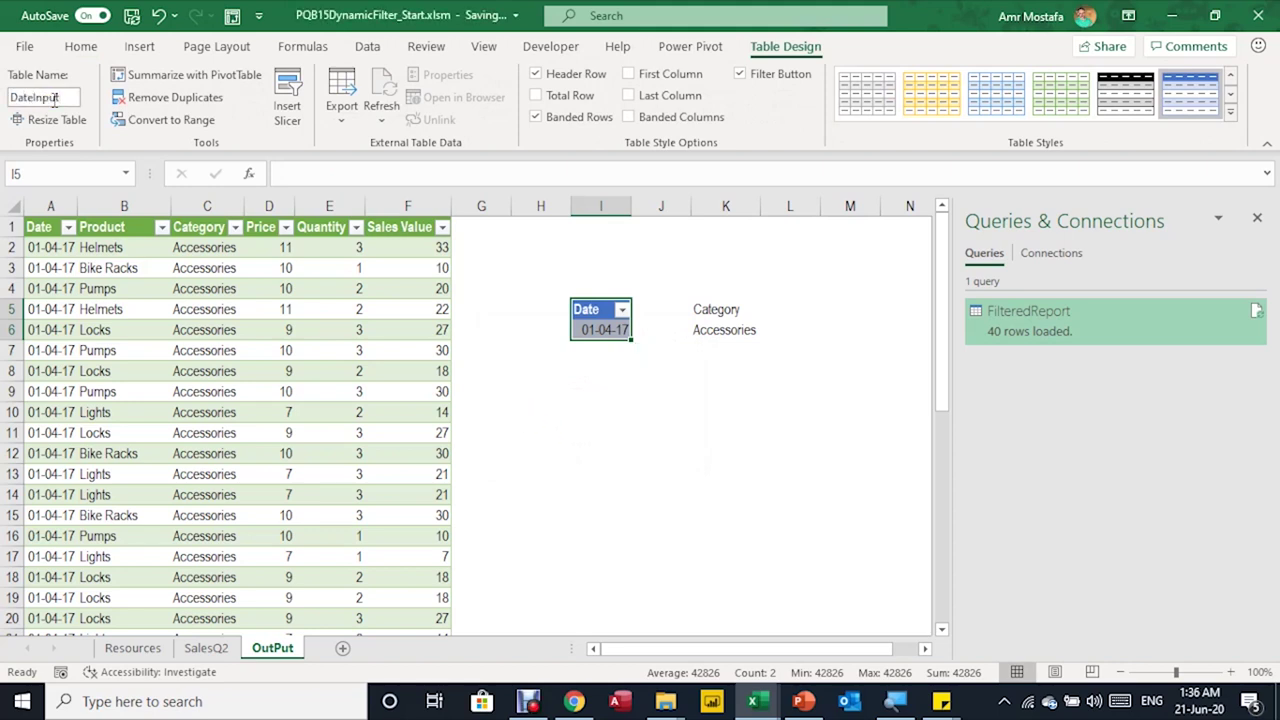
{"action": "key", "text": "Return"}
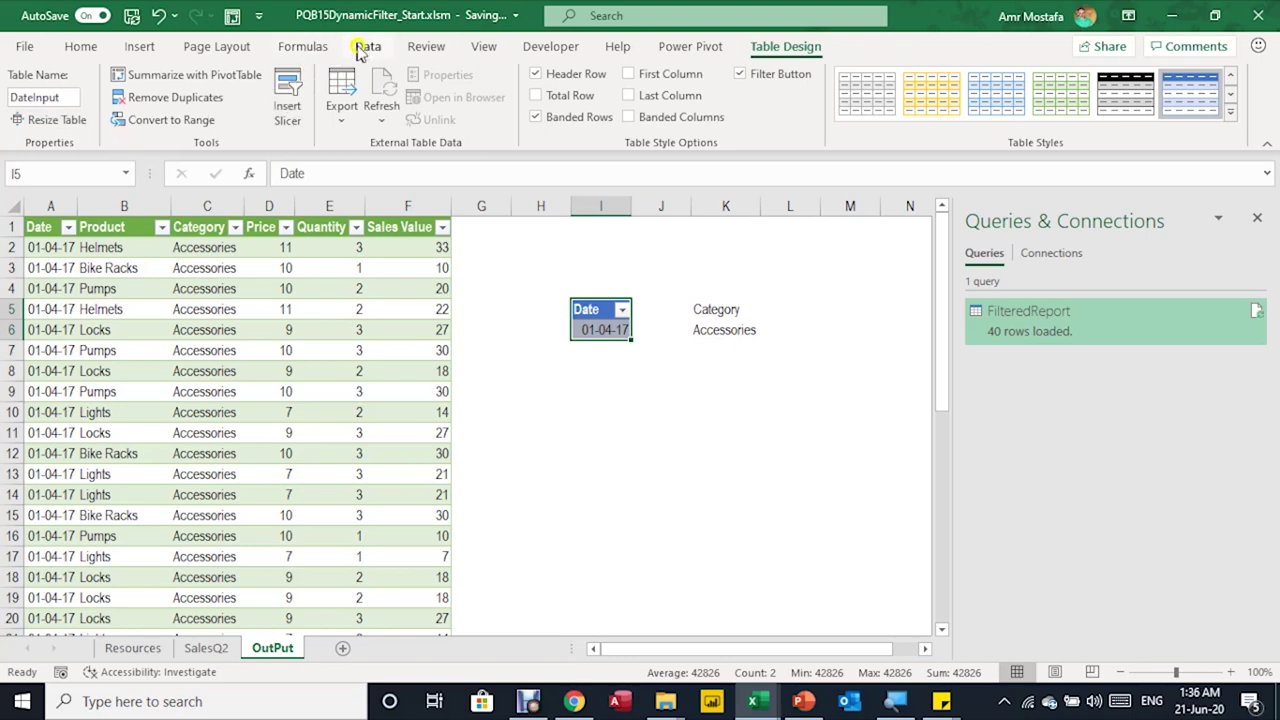
{"action": "left_click", "coordinate": [364, 47]}
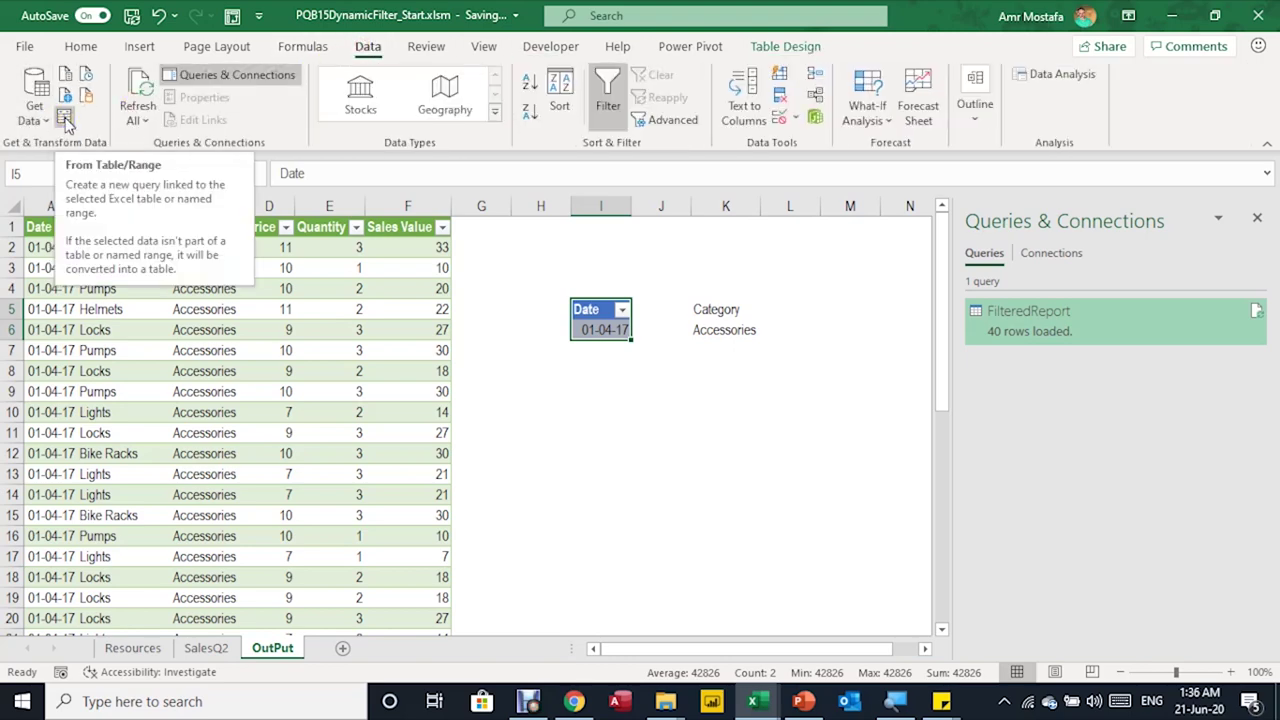
{"action": "left_click", "coordinate": [65, 120]}
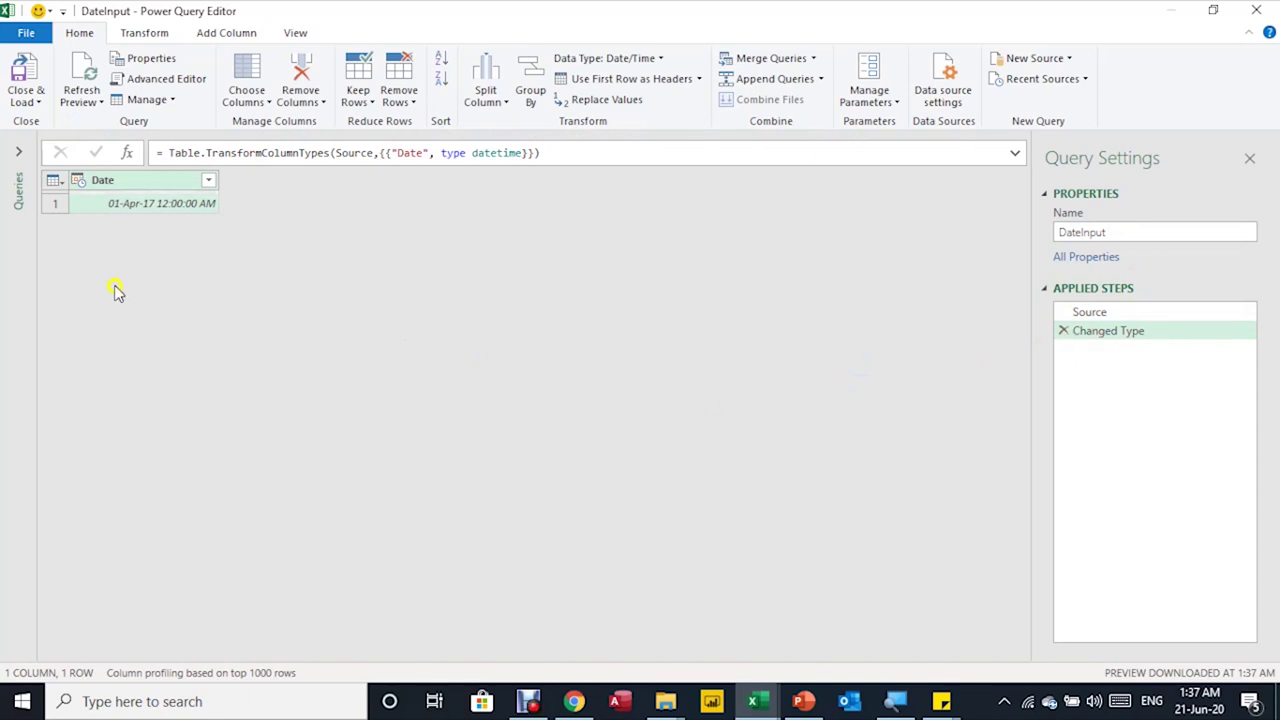
Change the DateInput Date column type to Date, replacing the current type step
{"action": "left_click", "coordinate": [80, 182]}
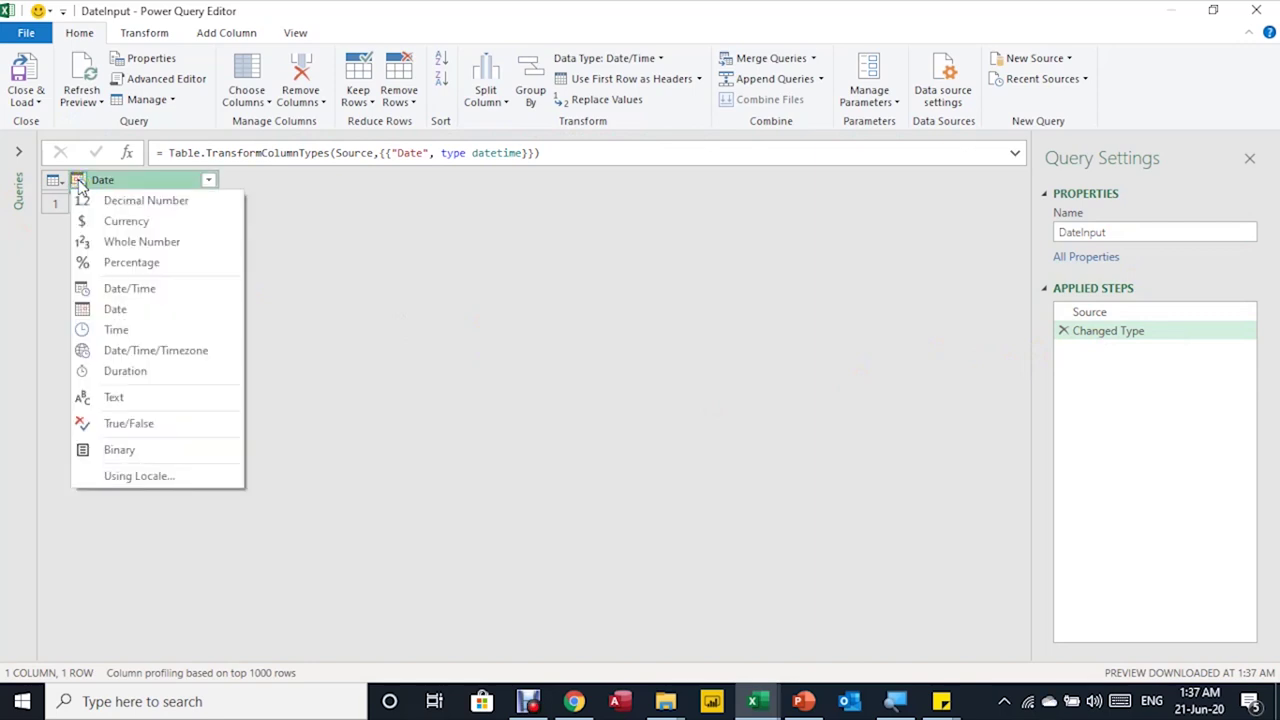
{"action": "left_click", "coordinate": [115, 309]}
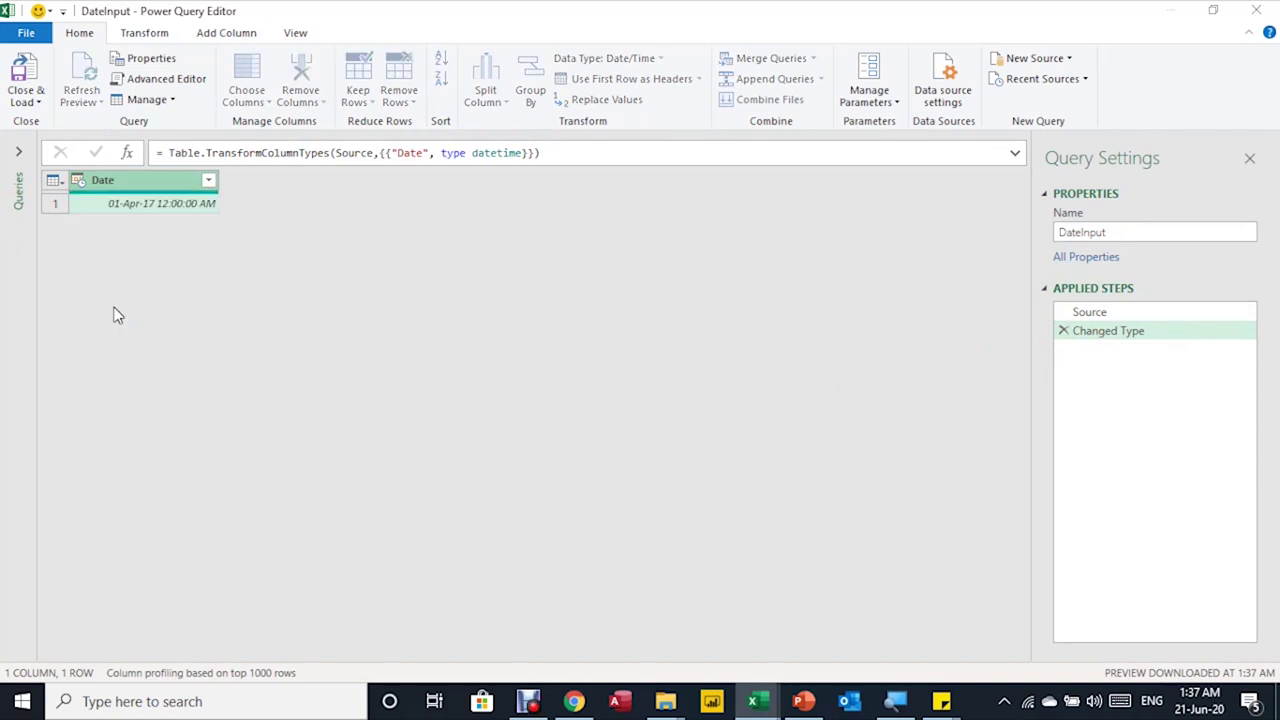
{"action": "left_click", "coordinate": [632, 395]}
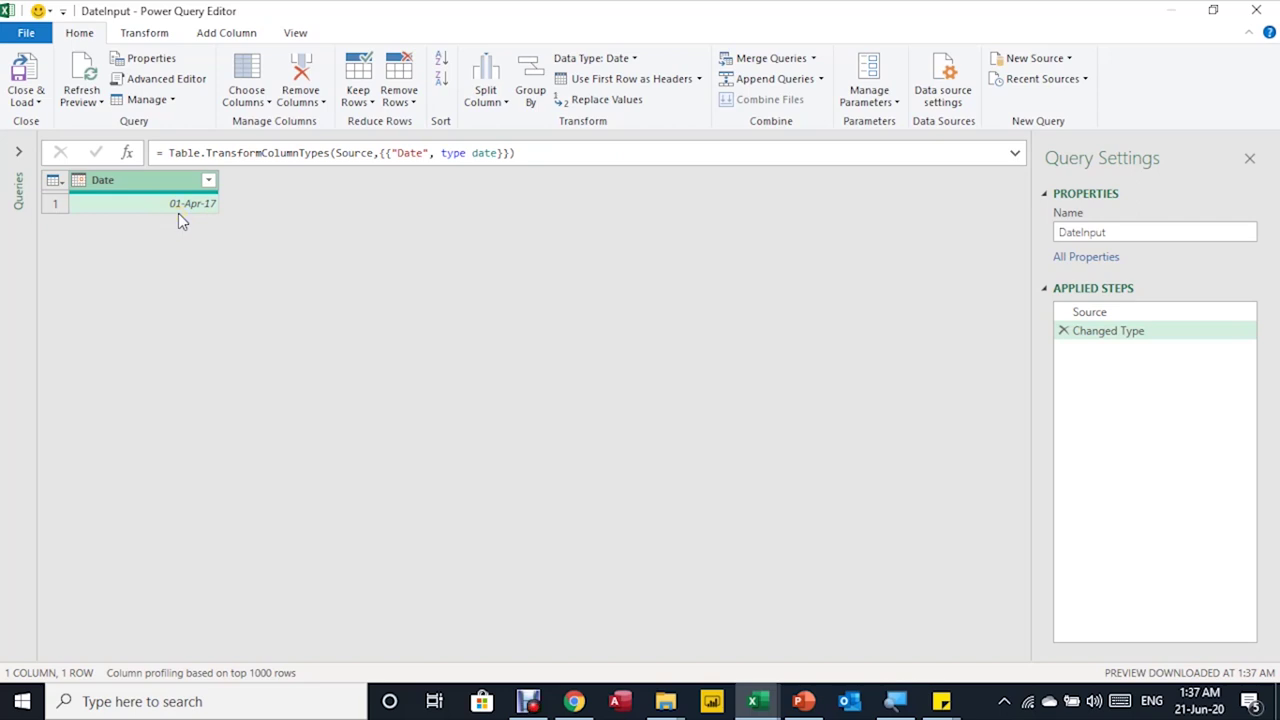
Drill down to the single 01-Apr-17 value and check the DateInput query name
{"action": "right_click", "coordinate": [172, 203]}
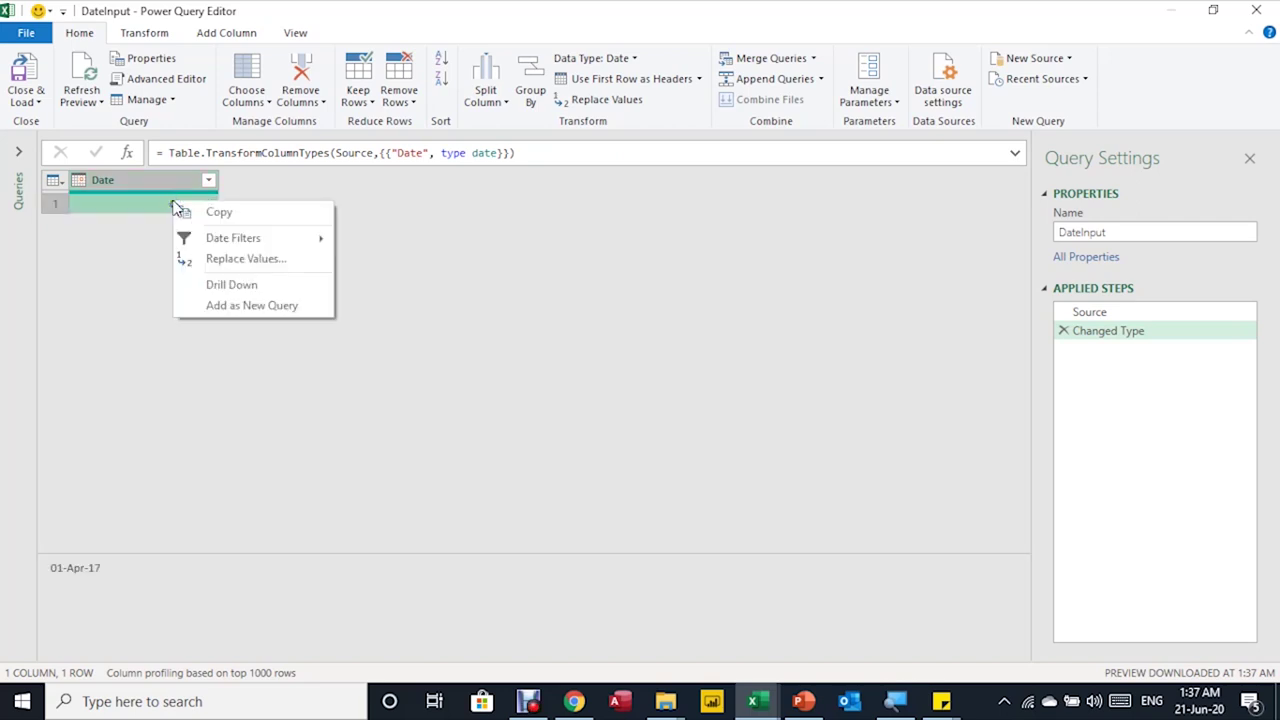
{"action": "left_click", "coordinate": [234, 285]}
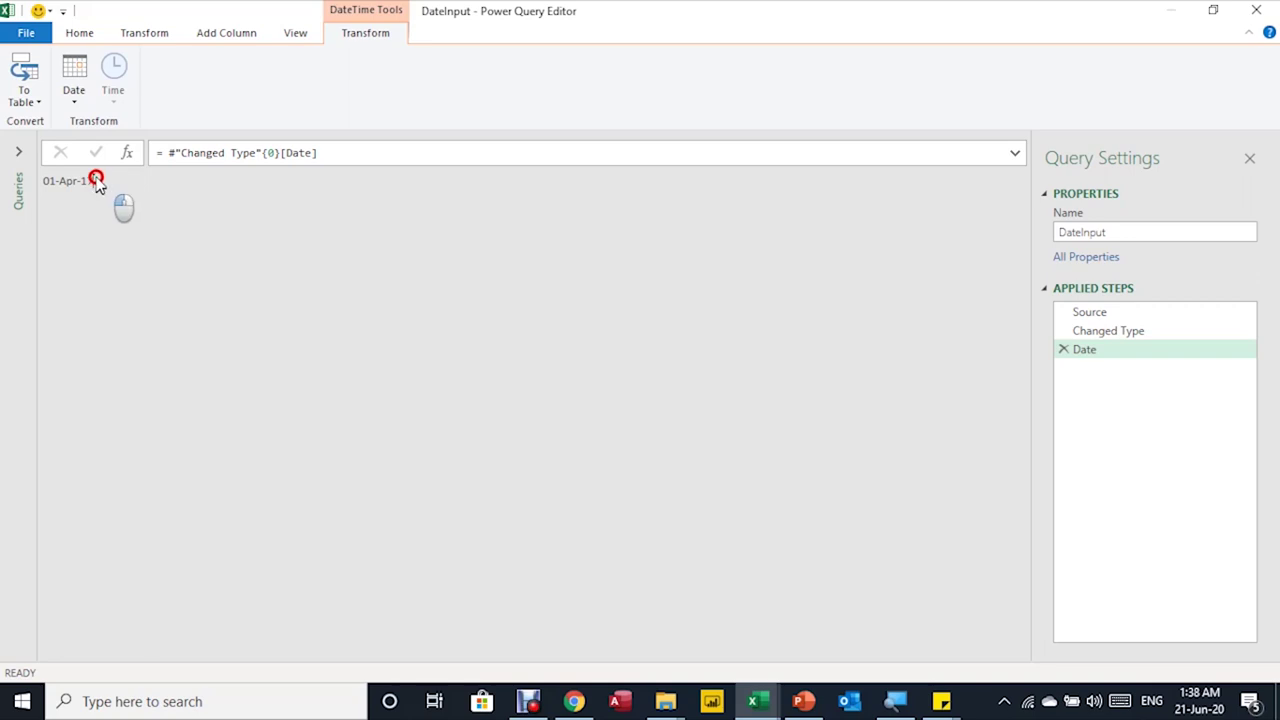
{"action": "left_click_drag", "start_coordinate": [96, 181], "coordinate": [30, 180]}
{"action": "left_click", "coordinate": [18, 151]}
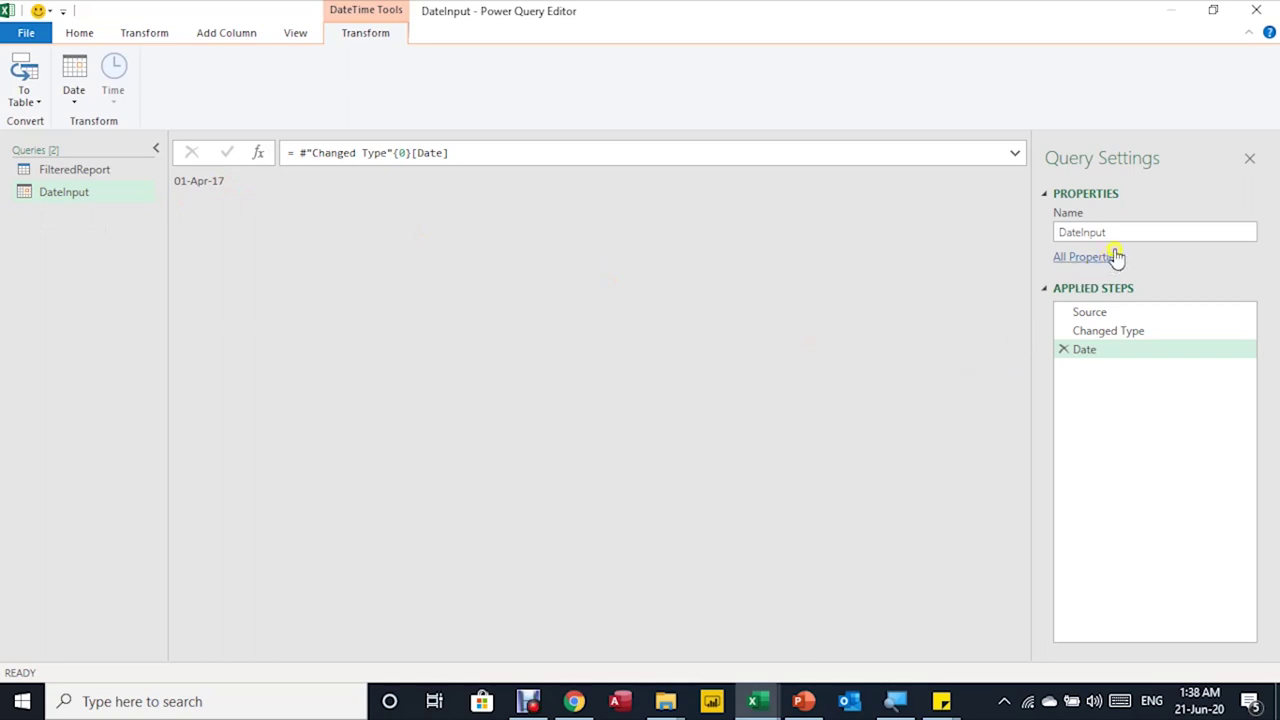
{"action": "left_click_drag", "start_coordinate": [1109, 231], "coordinate": [1054, 230]}
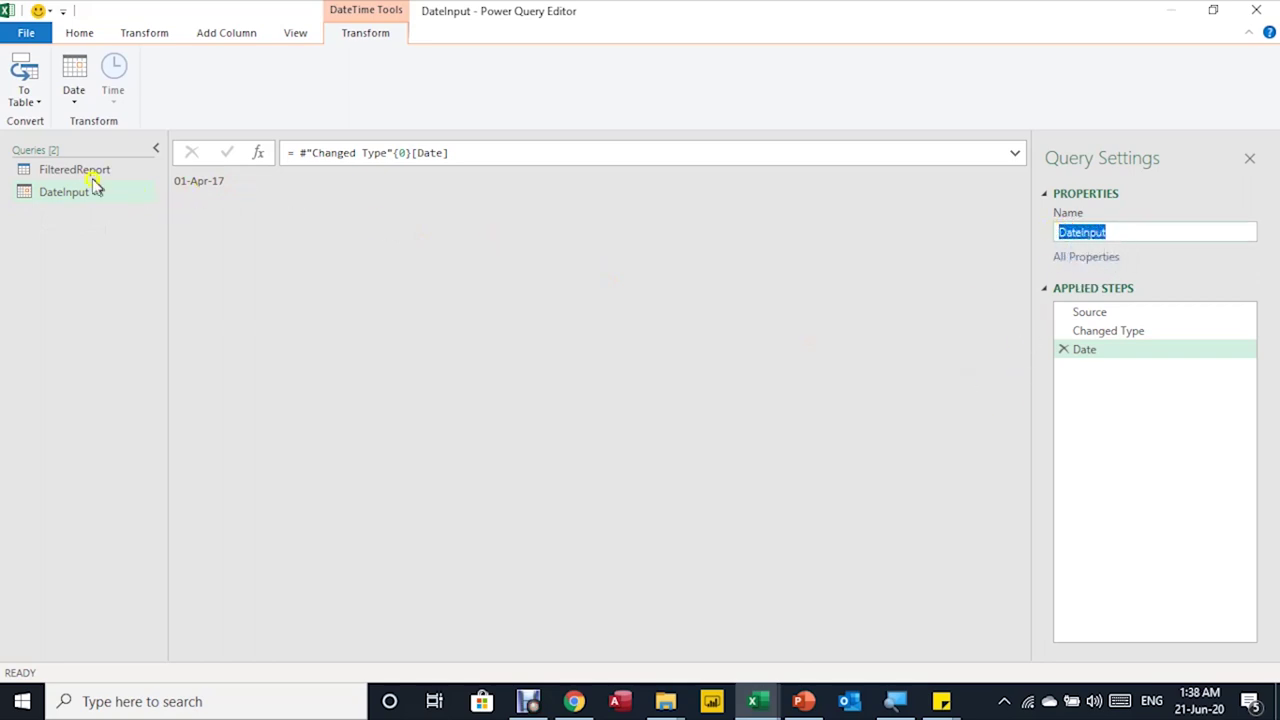
In FilteredReport's Filtered Rows1 formula, replace #date(2017, 4, 1) with DateInput
{"action": "left_click", "coordinate": [82, 170]}
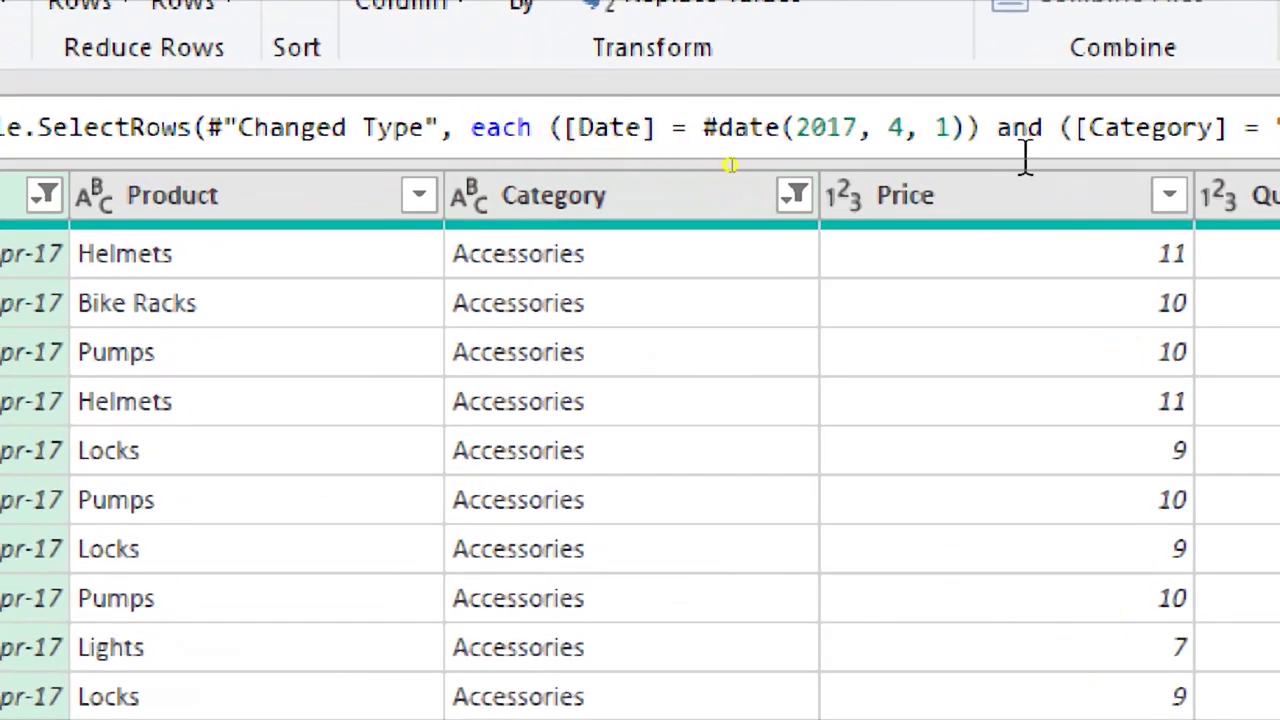
{"action": "left_click_drag", "start_coordinate": [966, 127], "coordinate": [703, 130]}
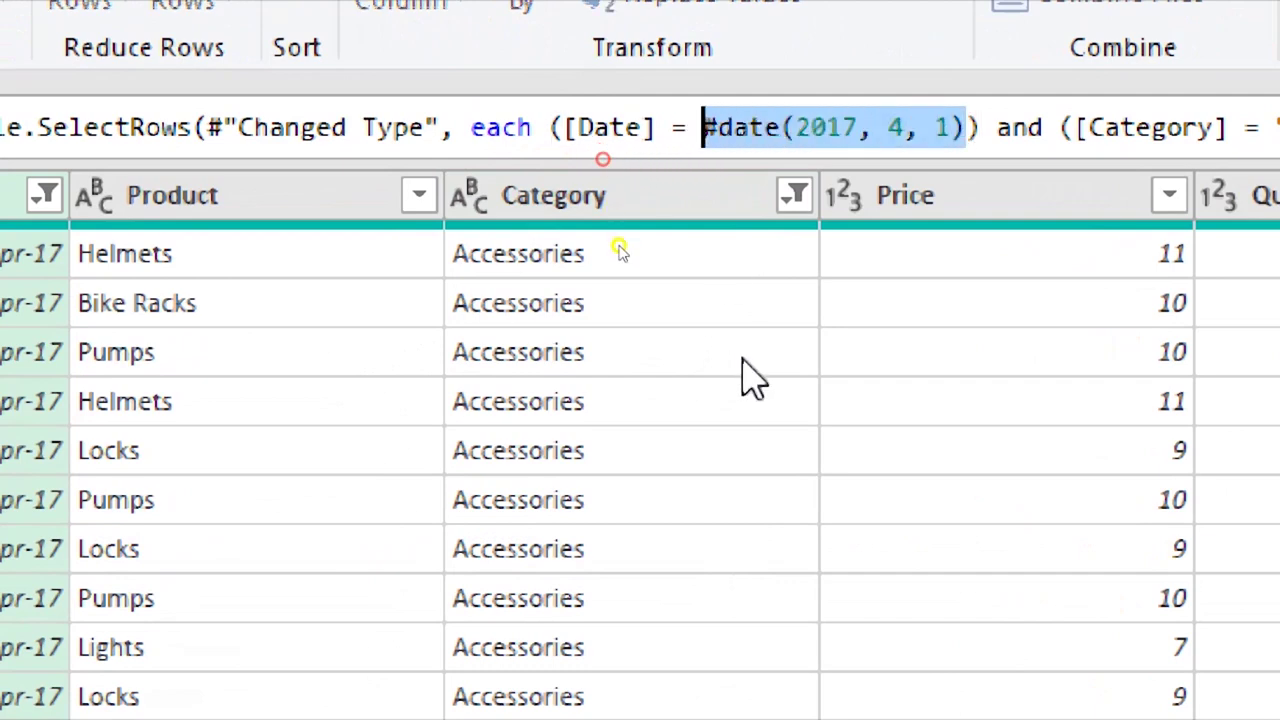
{"action": "type", "text": "DateInput"}
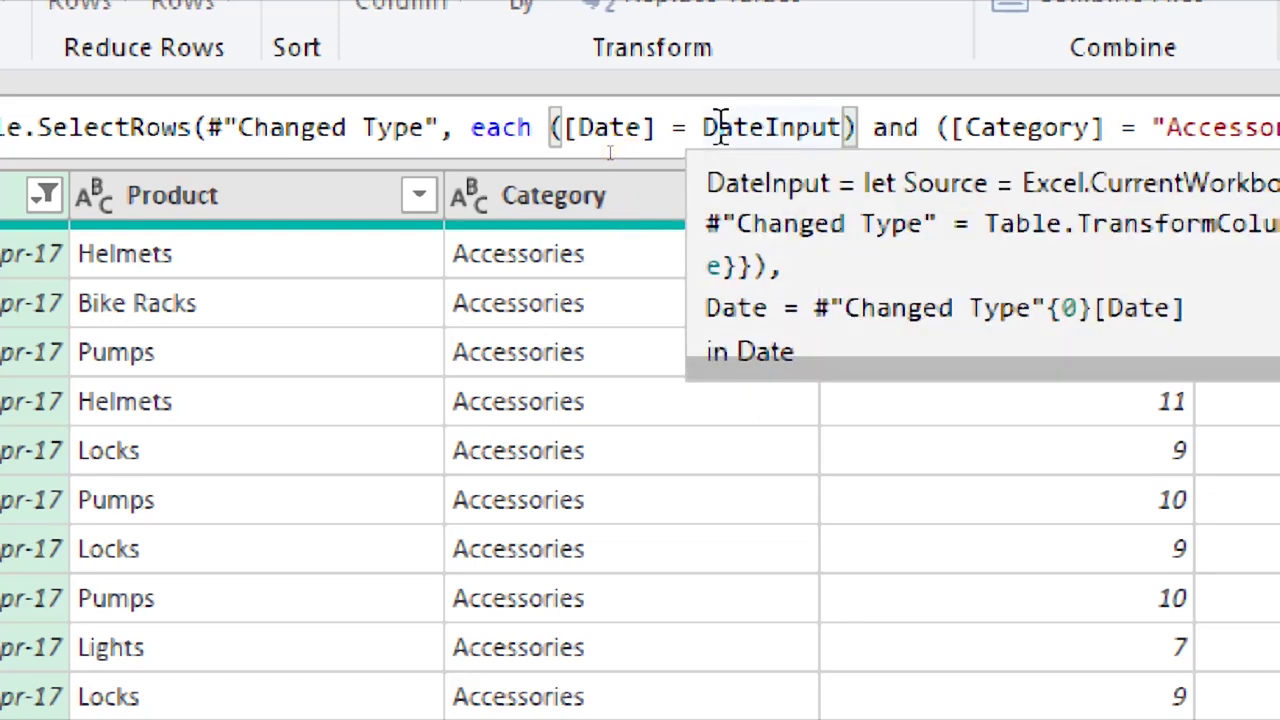
{"action": "mouse_move", "coordinate": [770, 128]}
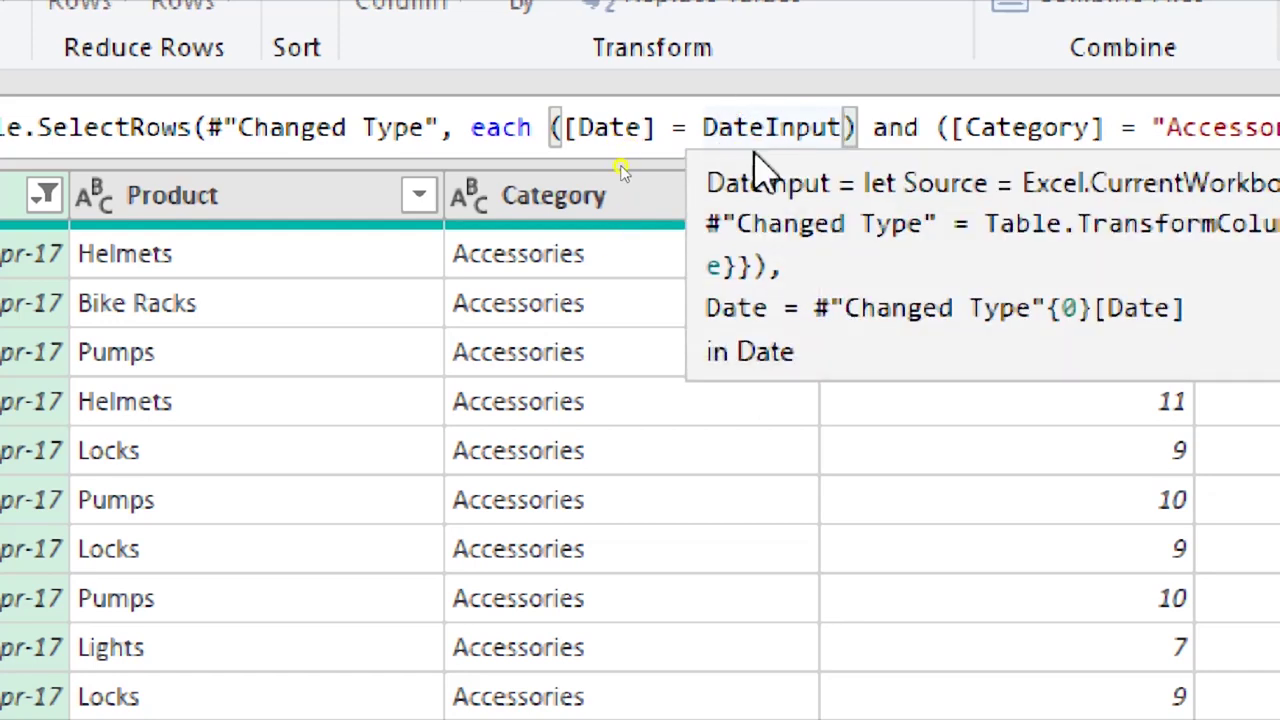
{"action": "key", "text": "Return"}
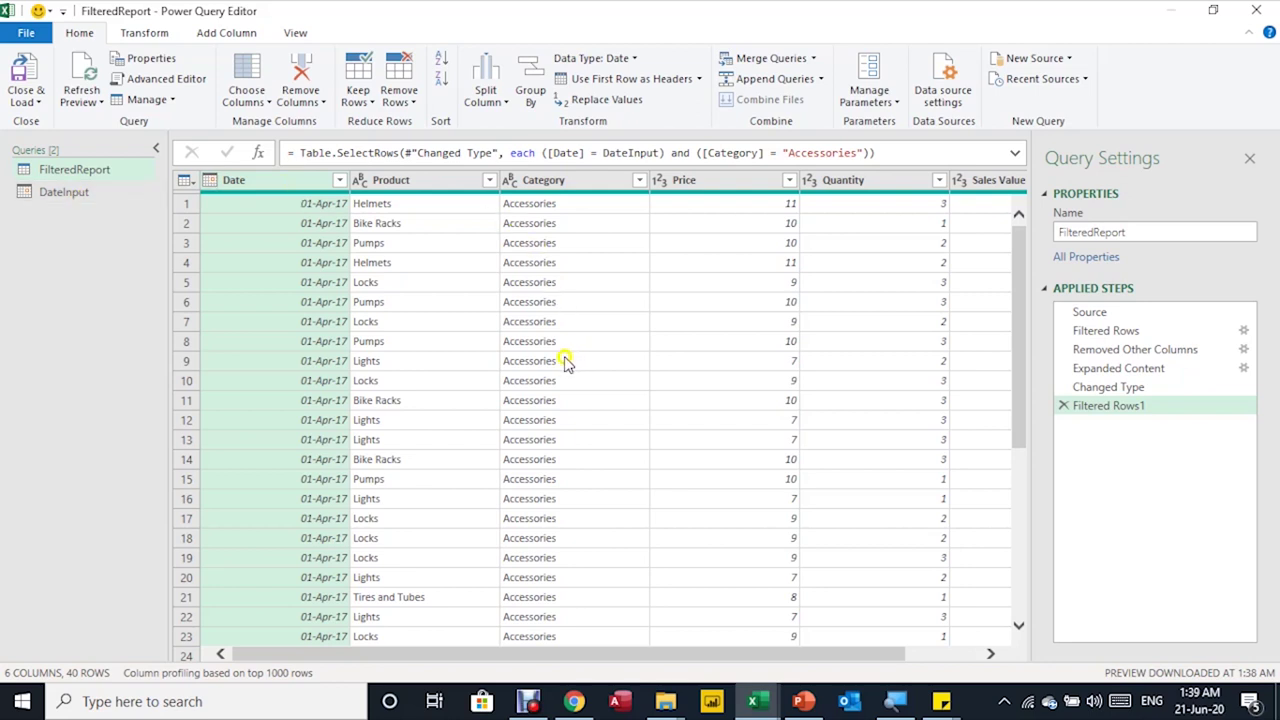
Close the editor and load the DateInput query as a connection only
{"action": "left_click", "coordinate": [27, 112]}
{"action": "left_click", "coordinate": [48, 147]}
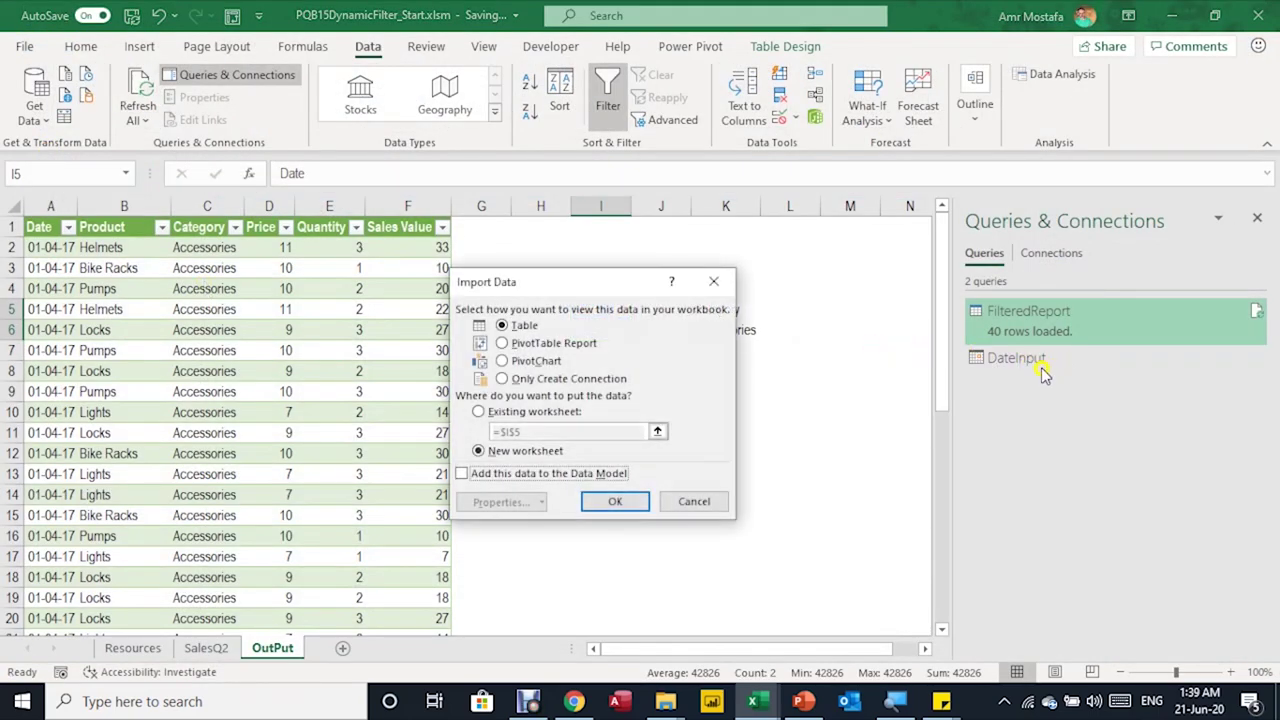
{"action": "left_click", "coordinate": [515, 378]}
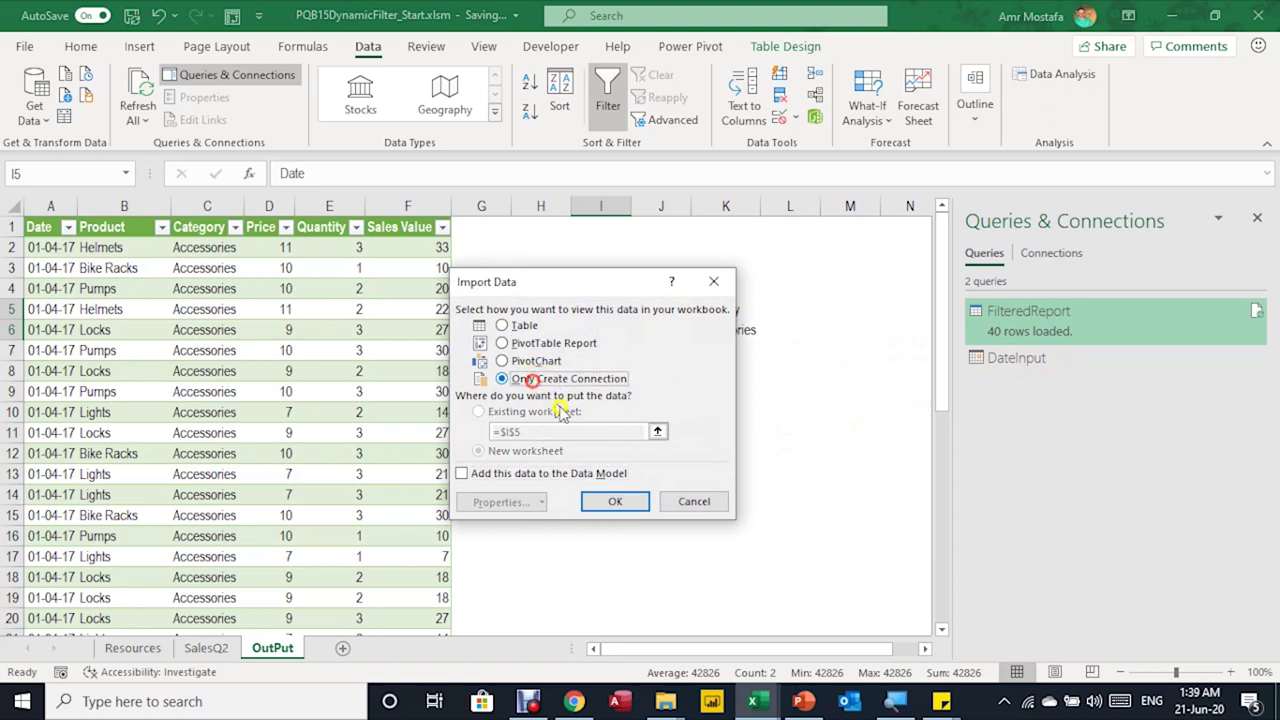
{"action": "left_click", "coordinate": [615, 501]}
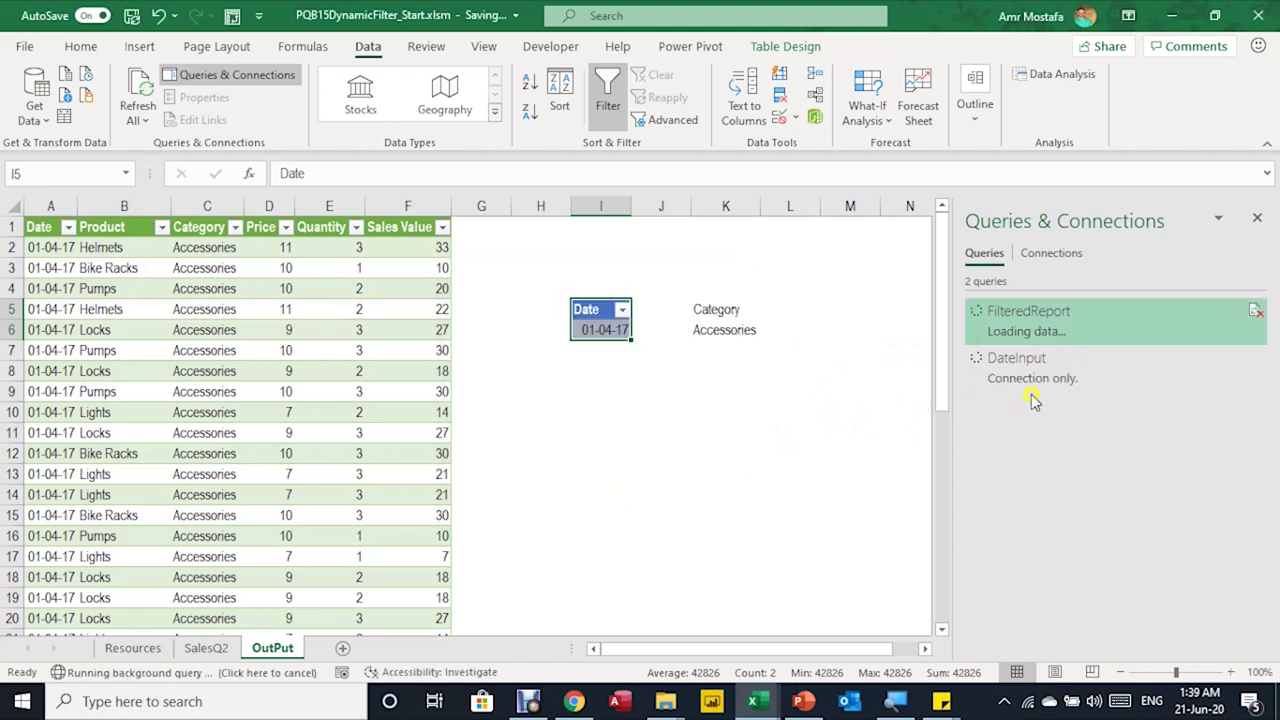
Change the input date to 02-04-2017 and refresh the report, now showing 52 Accessories rows
{"action": "left_click", "coordinate": [606, 331]}
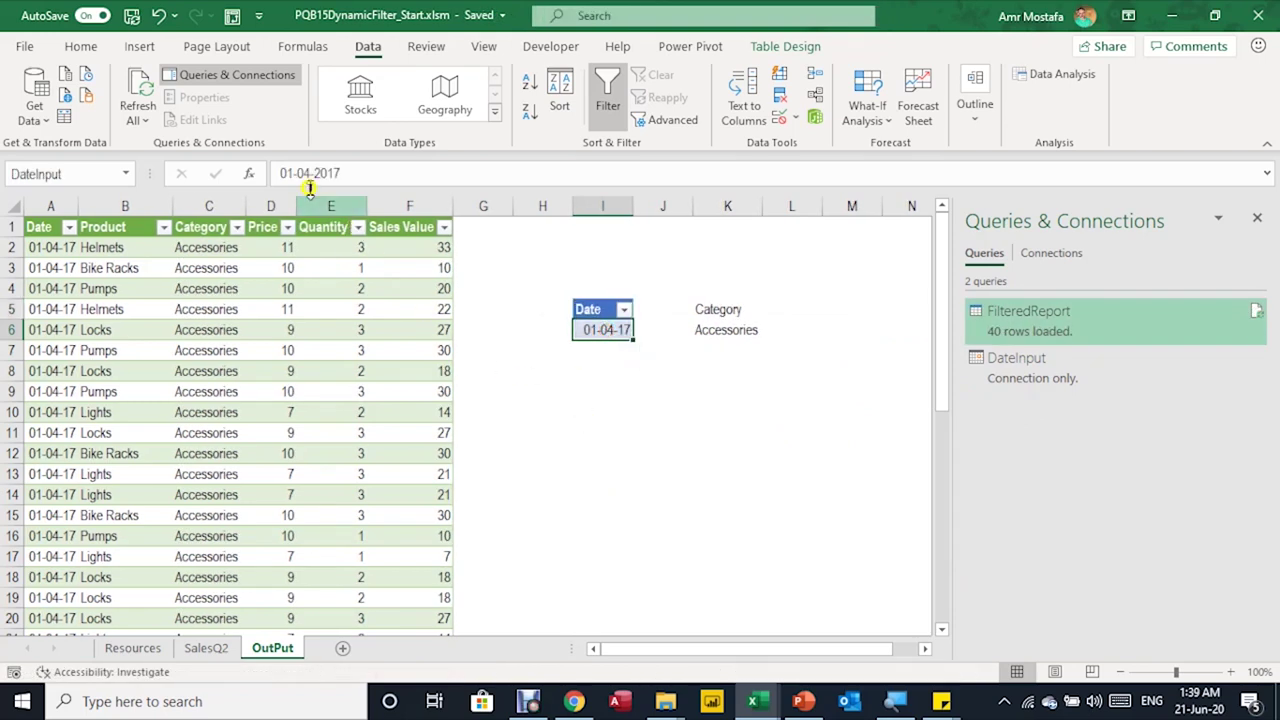
{"action": "left_click", "coordinate": [286, 172]}
{"action": "double_click", "coordinate": [286, 172]}
{"action": "type", "text": "02"}
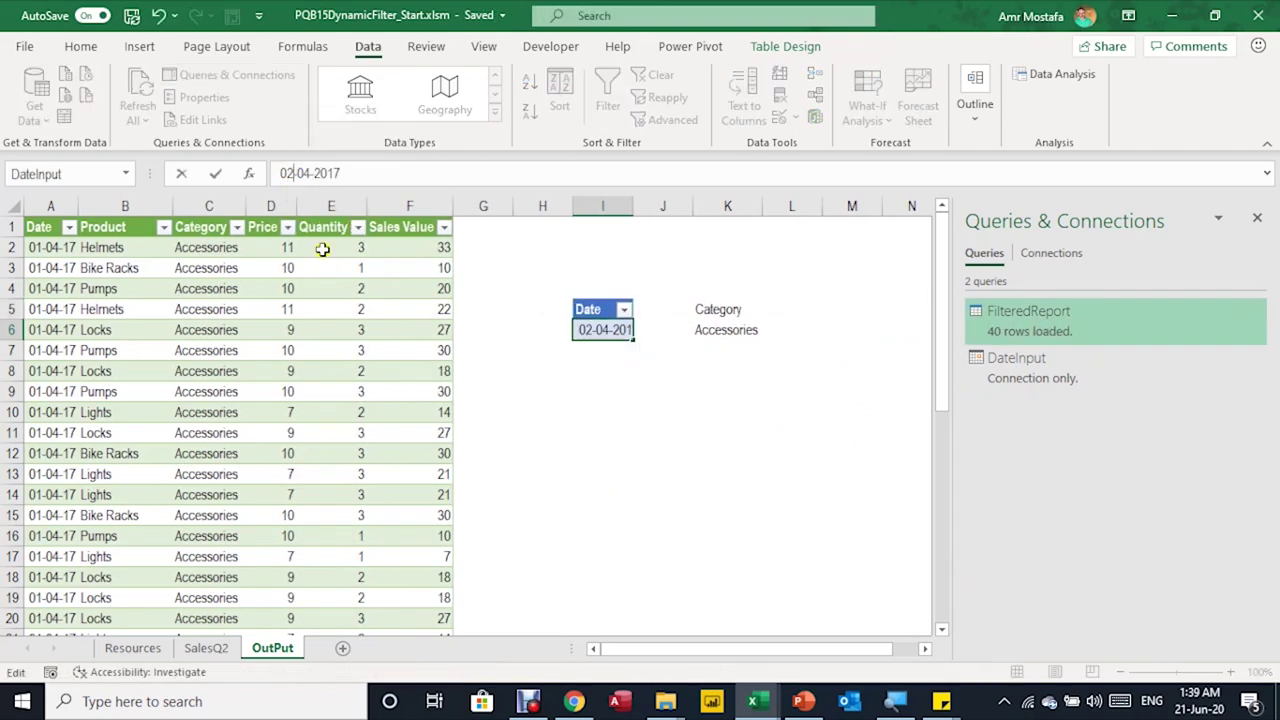
{"action": "key", "text": "Return"}
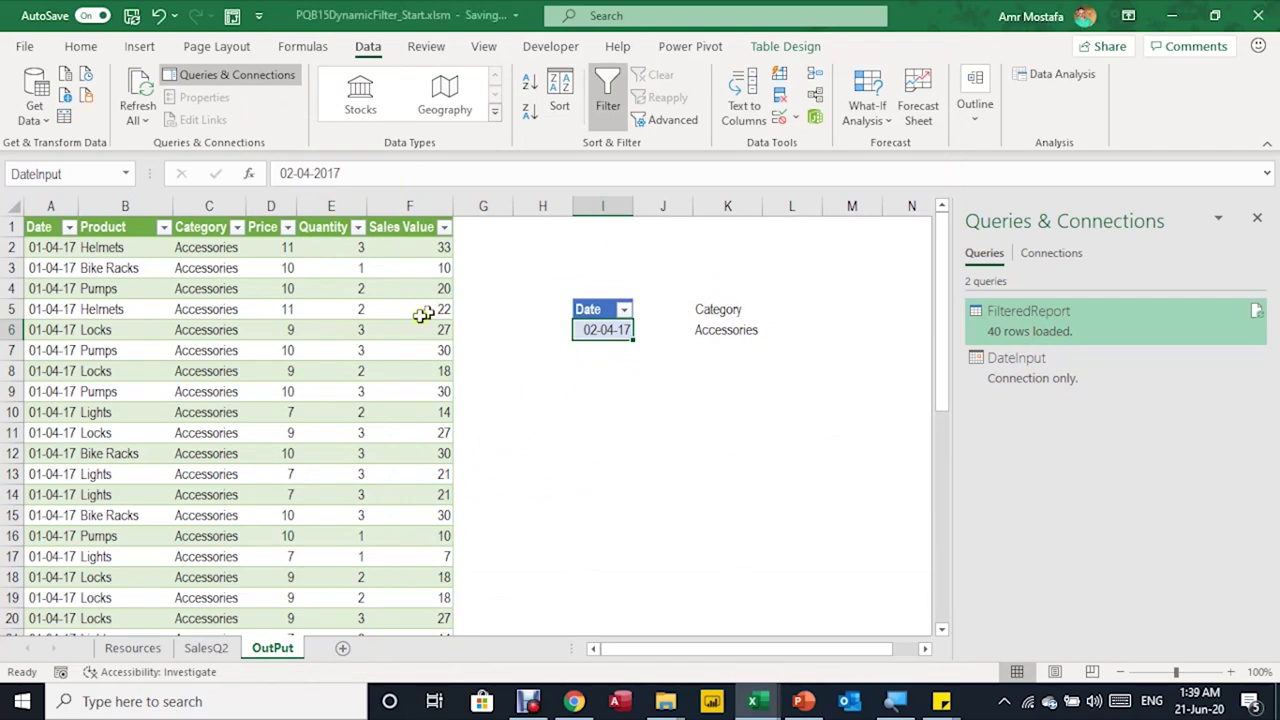
{"action": "left_click", "coordinate": [309, 326]}
{"action": "right_click", "coordinate": [307, 328]}
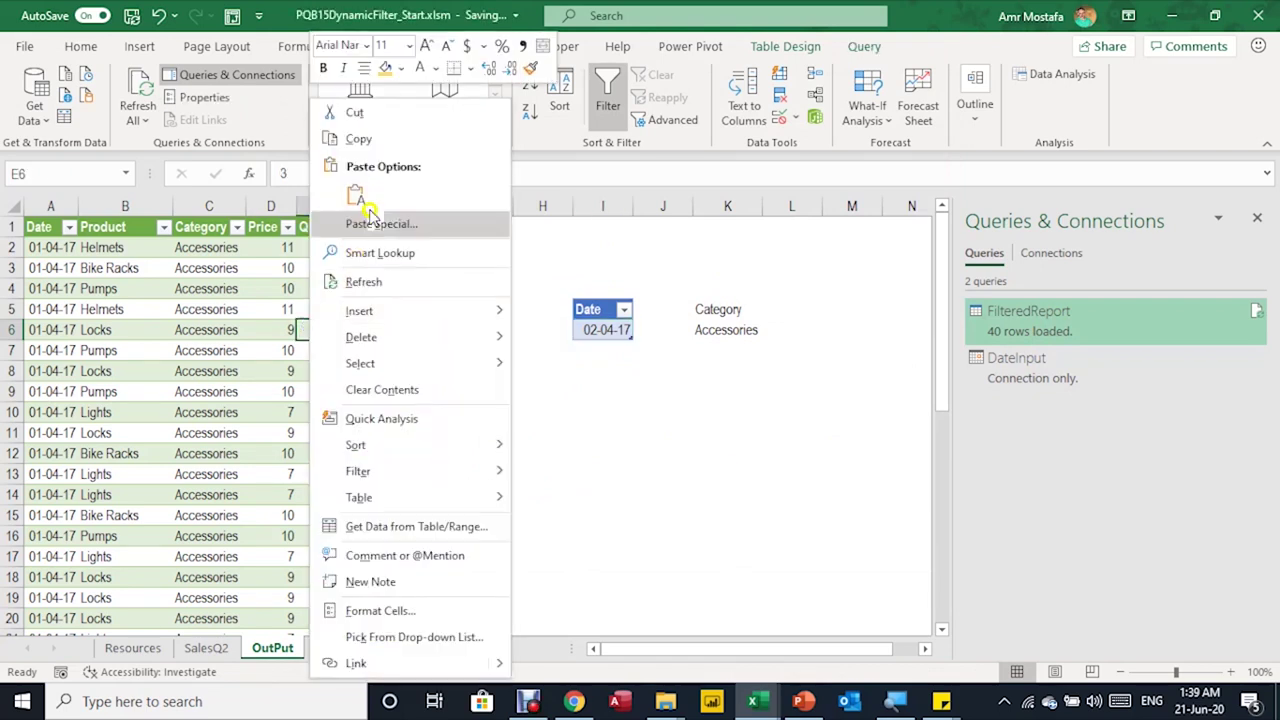
{"action": "left_click", "coordinate": [362, 282]}
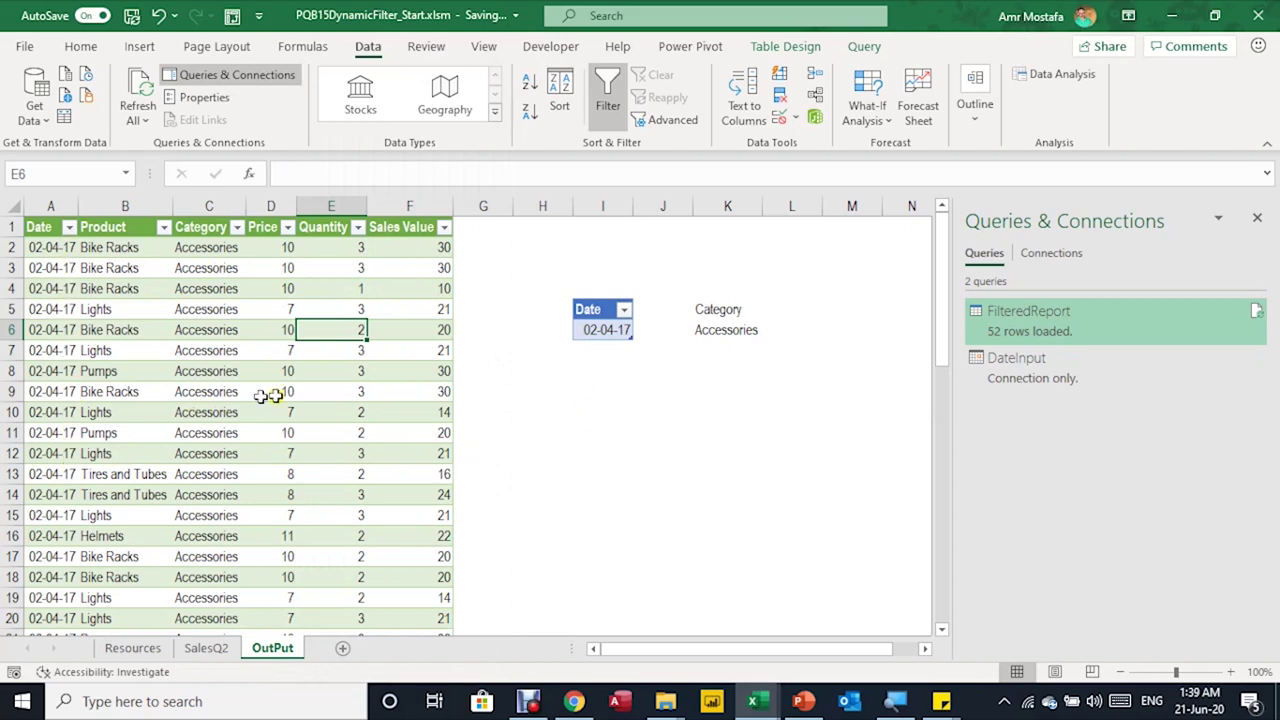
{"action": "left_click", "coordinate": [718, 316]}
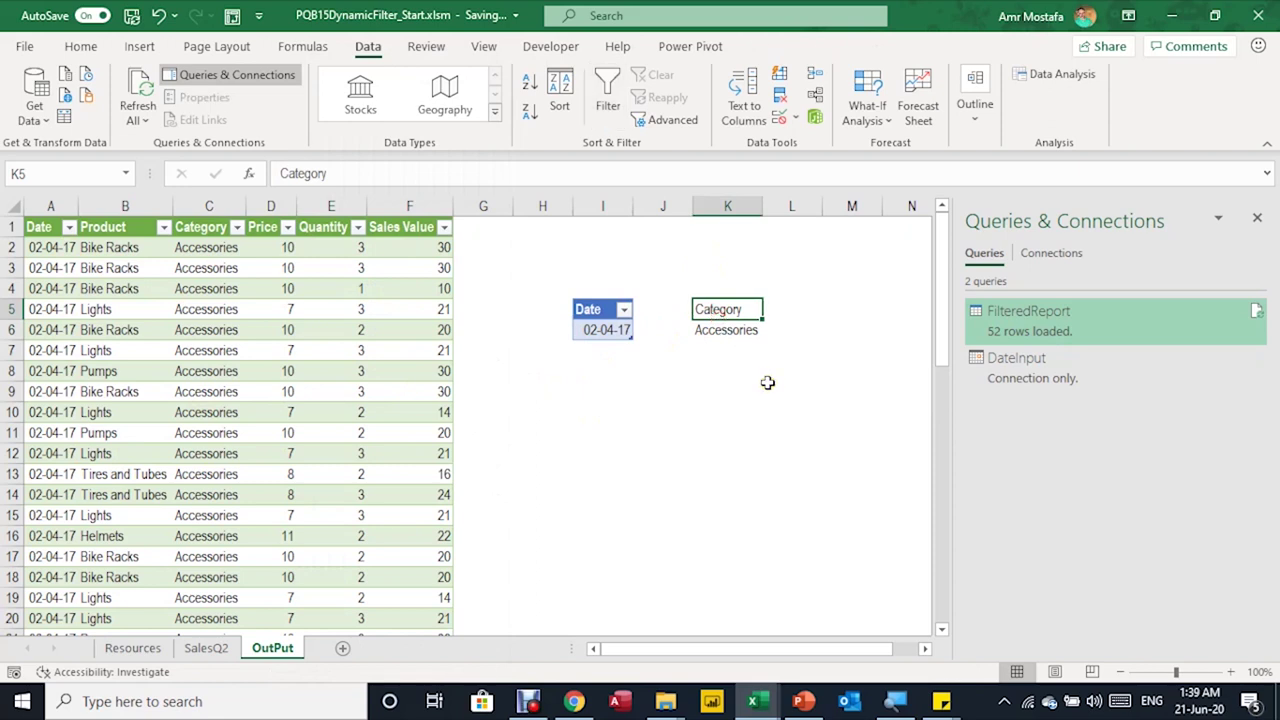
Turn the K5:K6 Category cells into a headed table named CategoryInput
{"action": "key", "text": "ctrl+t"}
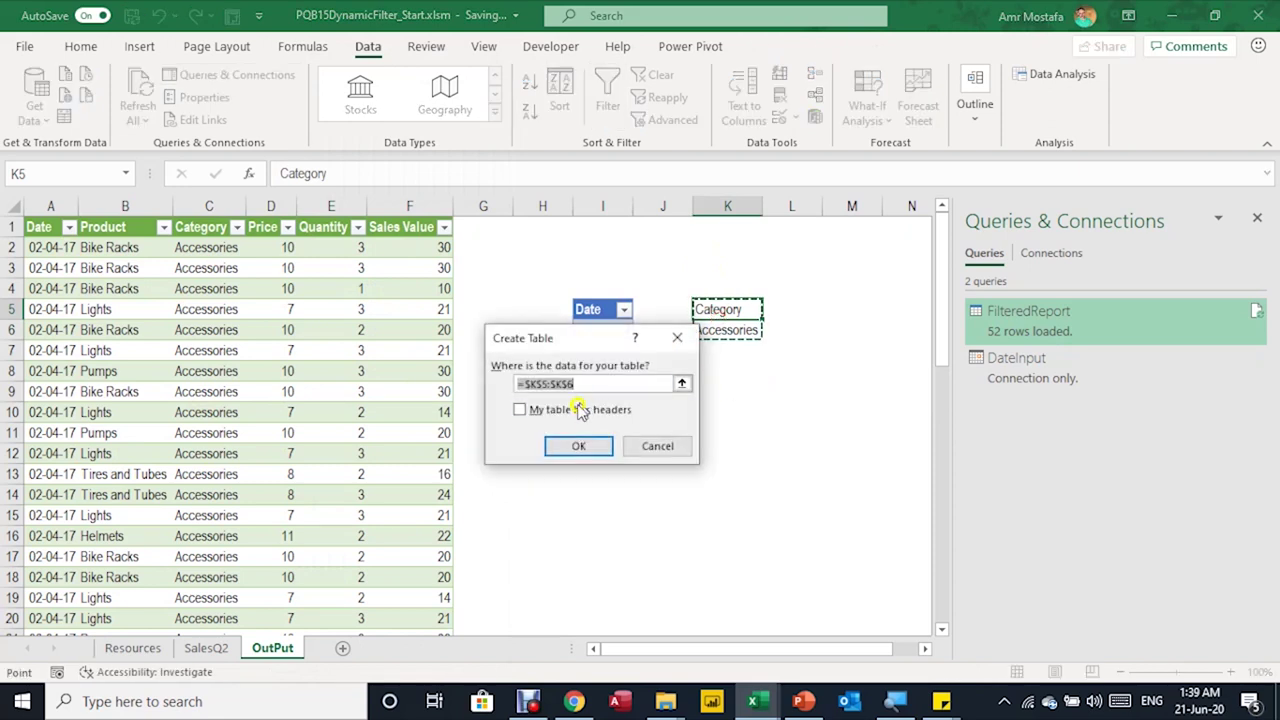
{"action": "left_click", "coordinate": [584, 409]}
{"action": "left_click", "coordinate": [579, 446]}
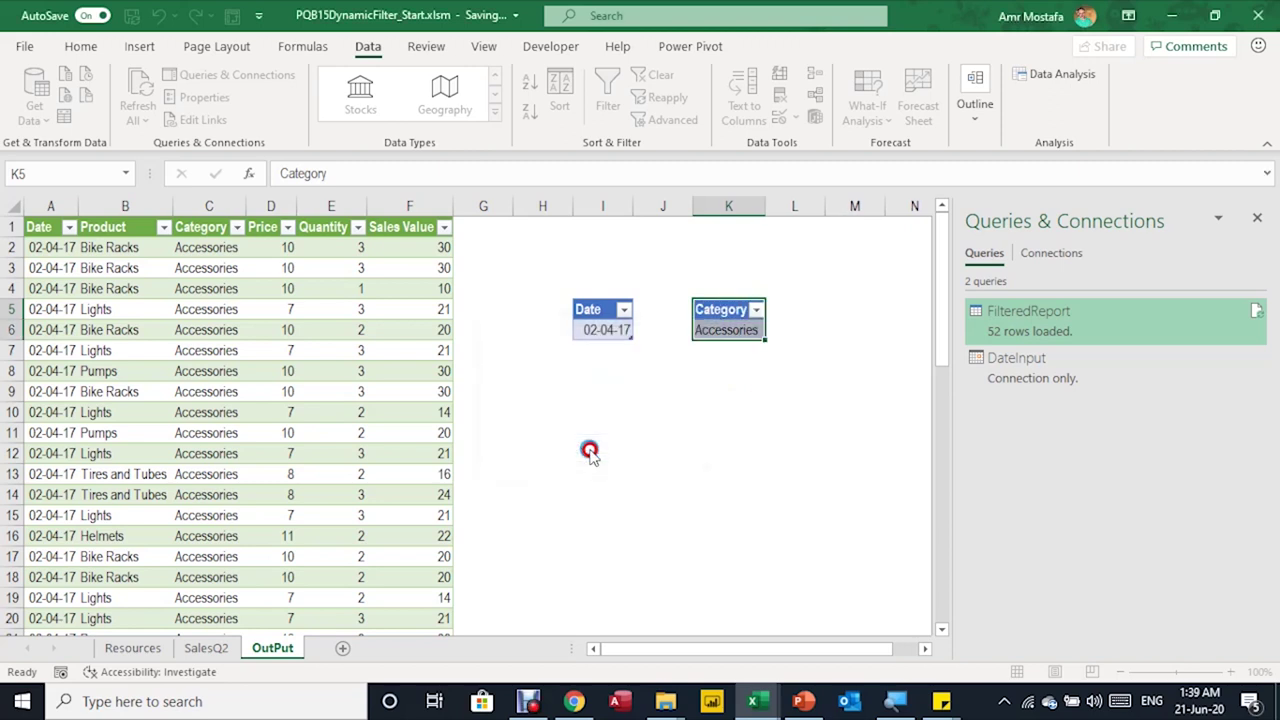
{"action": "type", "text": "Category"}
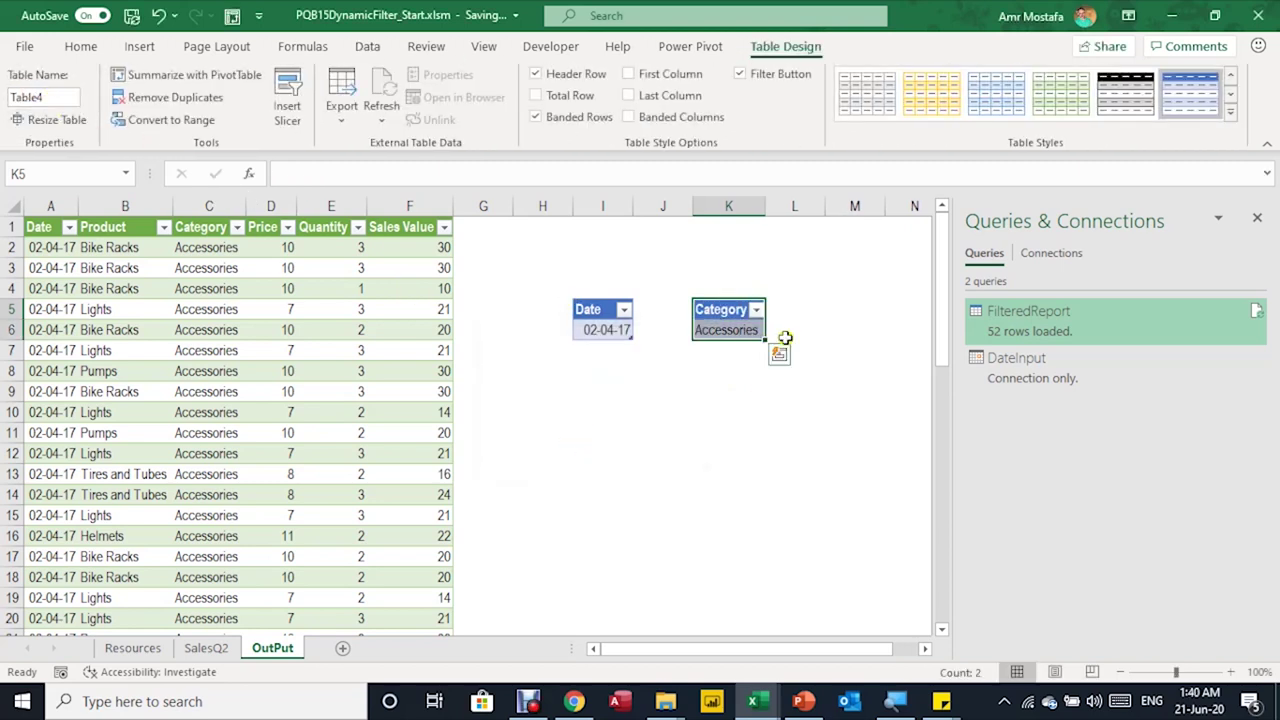
{"action": "key", "text": "Return"}
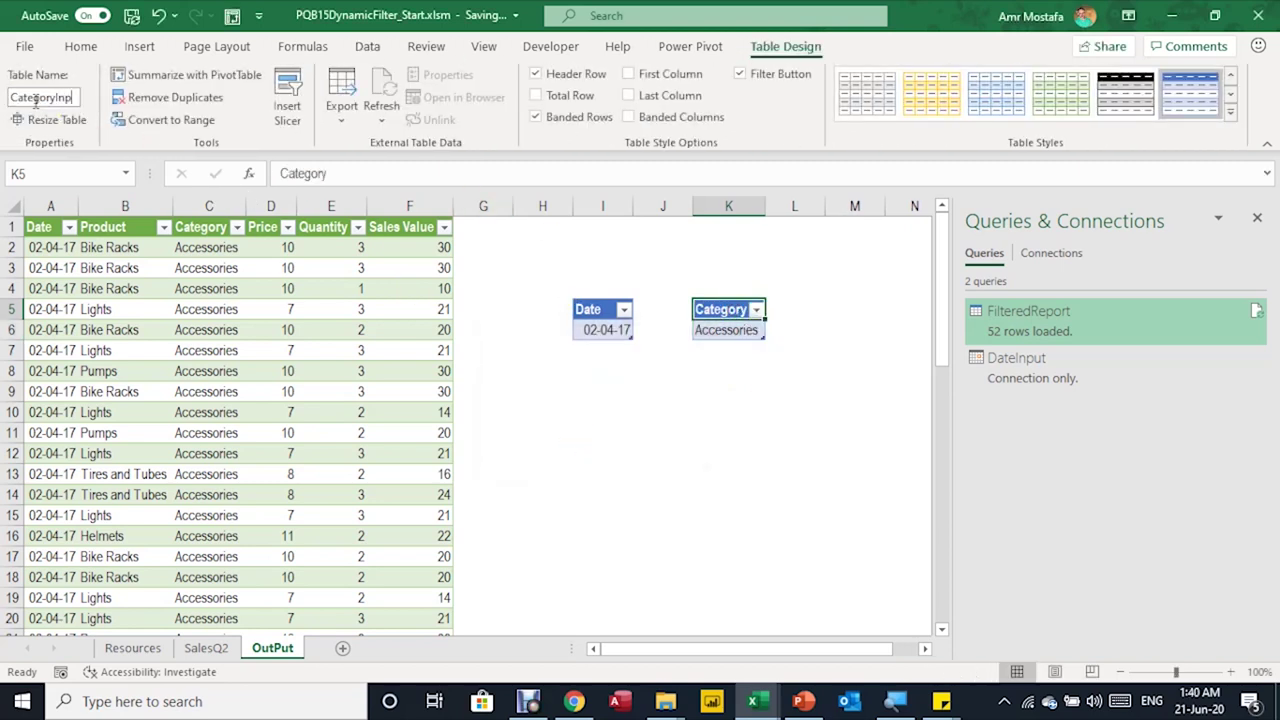
{"action": "type", "text": "ut"}
{"action": "key", "text": "Return"}
Bring CategoryInput into Power Query, delete Changed Type, and drill down to Accessories
{"action": "left_click", "coordinate": [367, 46]}
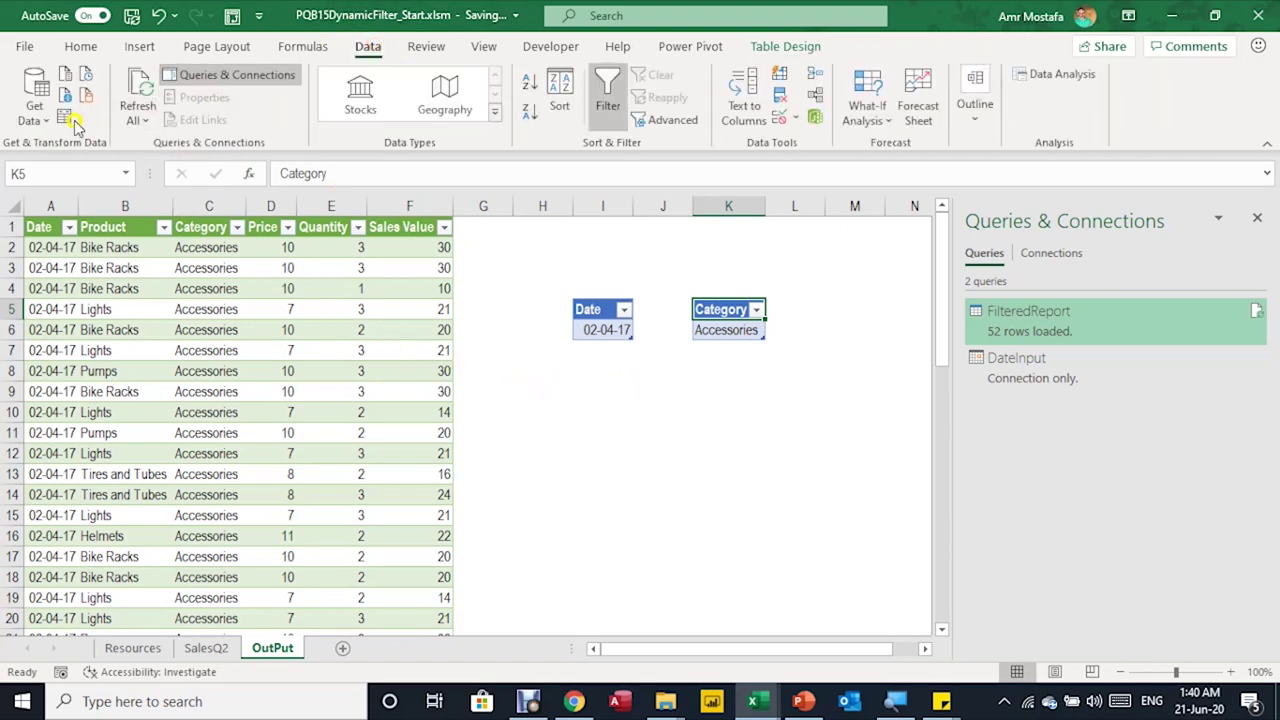
{"action": "left_click", "coordinate": [64, 116]}
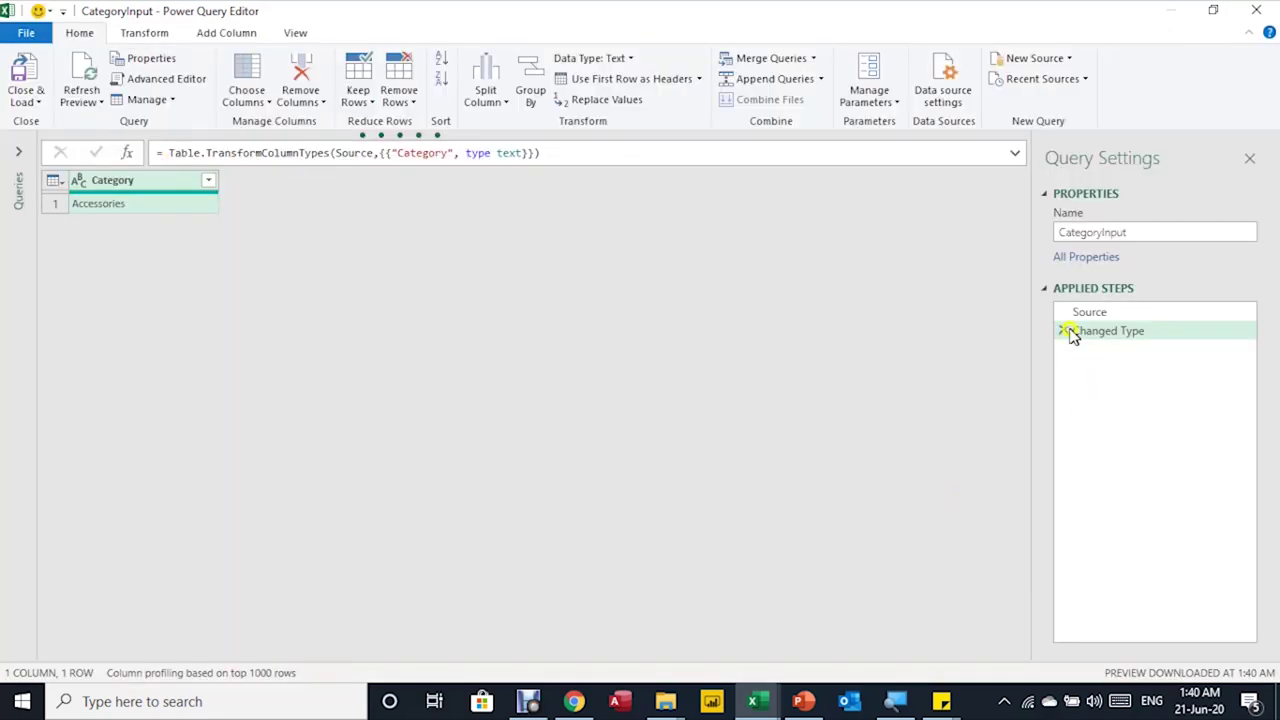
{"action": "left_click", "coordinate": [1063, 332]}
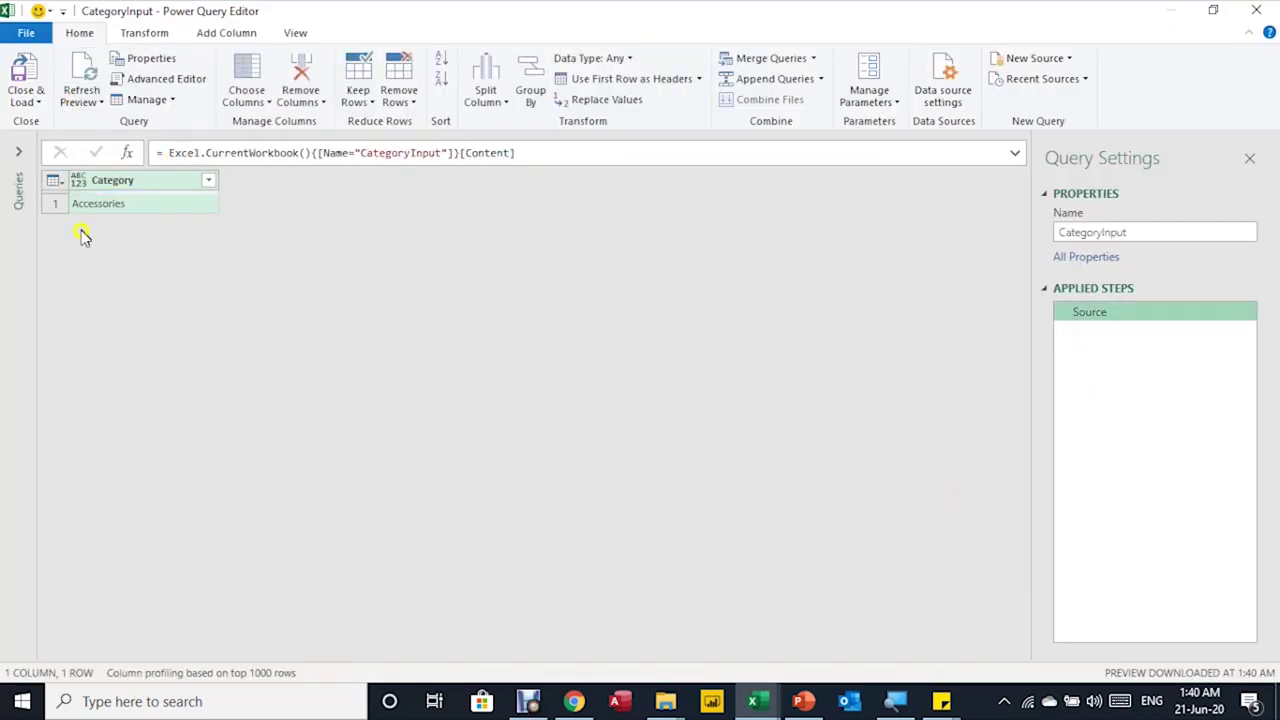
{"action": "right_click", "coordinate": [128, 204]}
{"action": "left_click", "coordinate": [185, 280]}
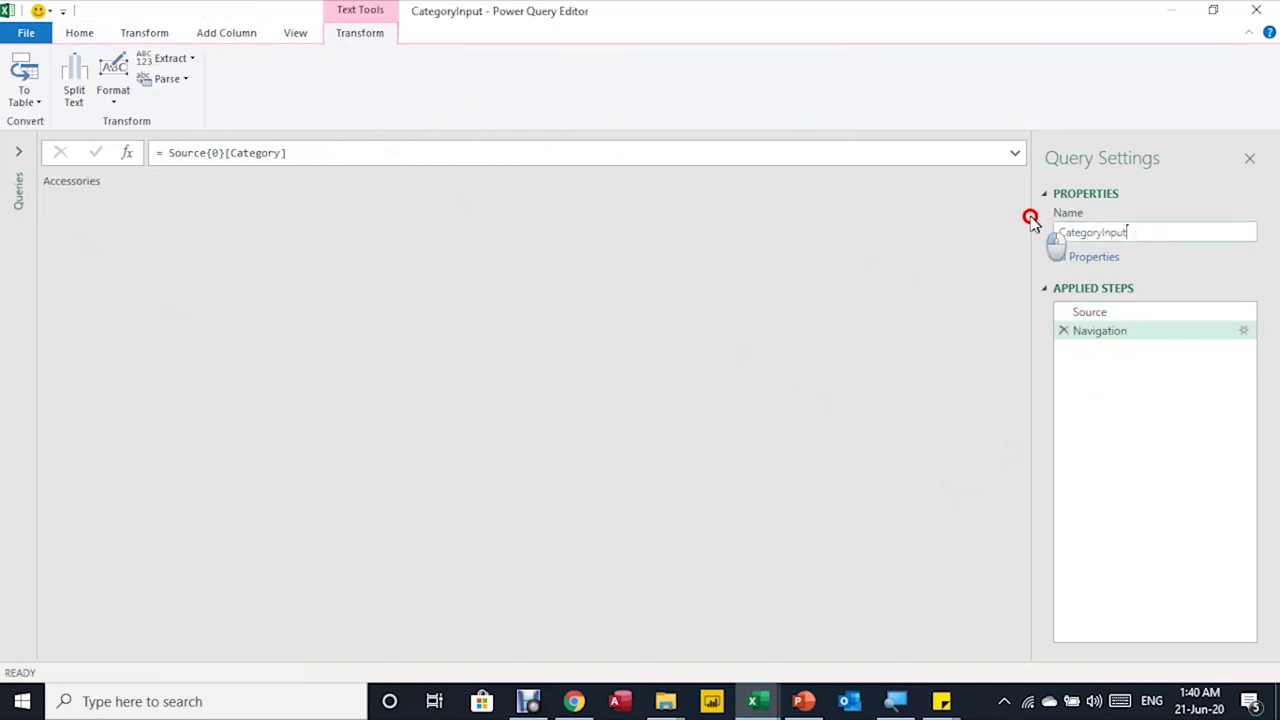
{"action": "left_click_drag", "start_coordinate": [1129, 234], "coordinate": [1042, 230]}
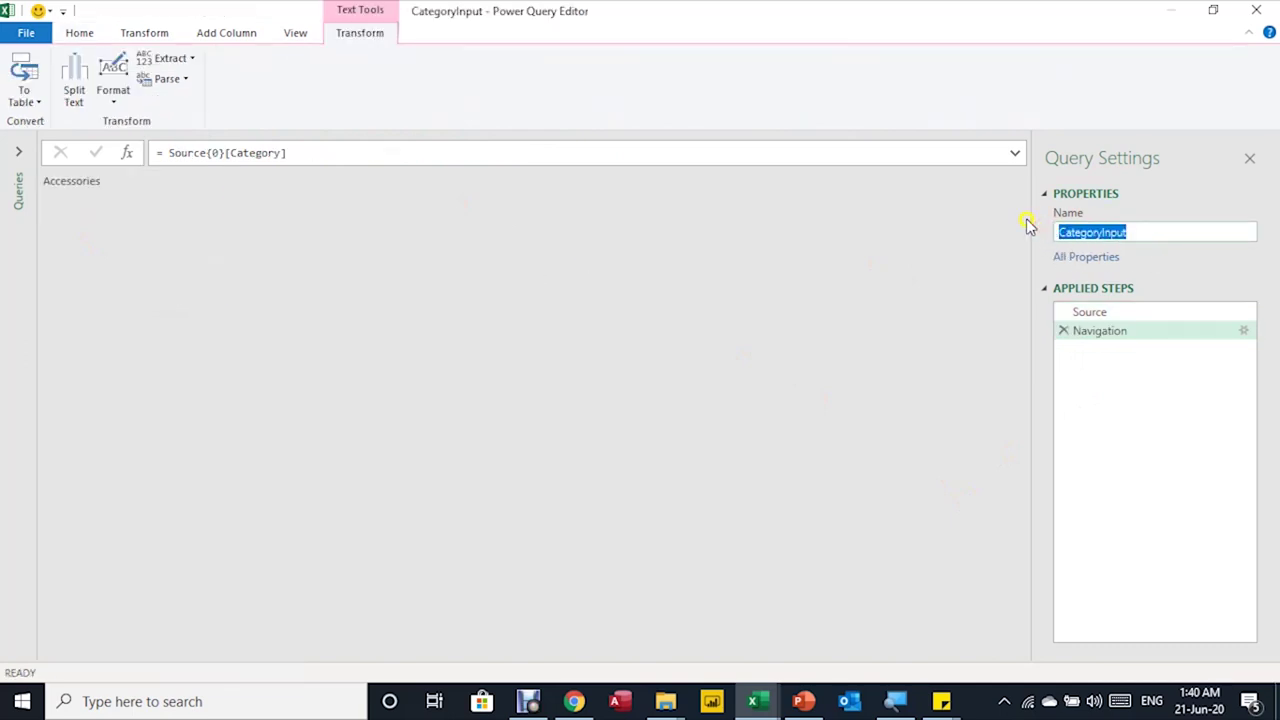
{"action": "left_click", "coordinate": [20, 160]}
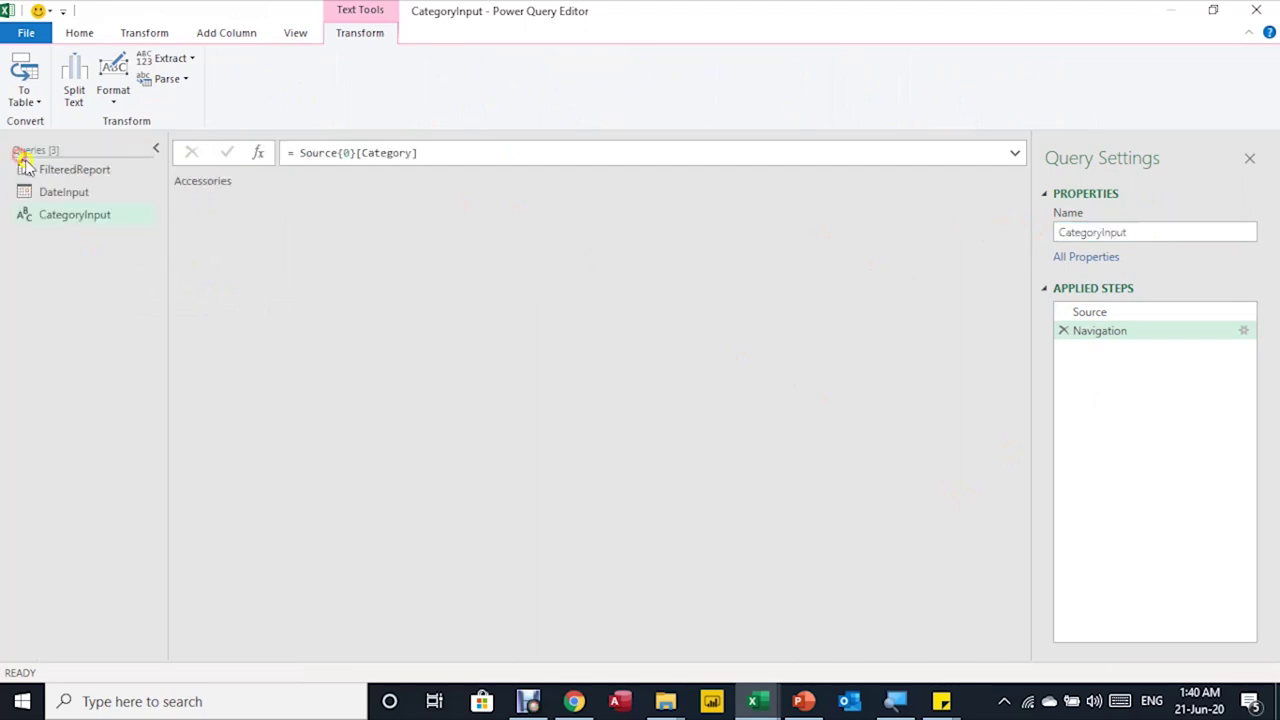
{"action": "left_click", "coordinate": [52, 171]}
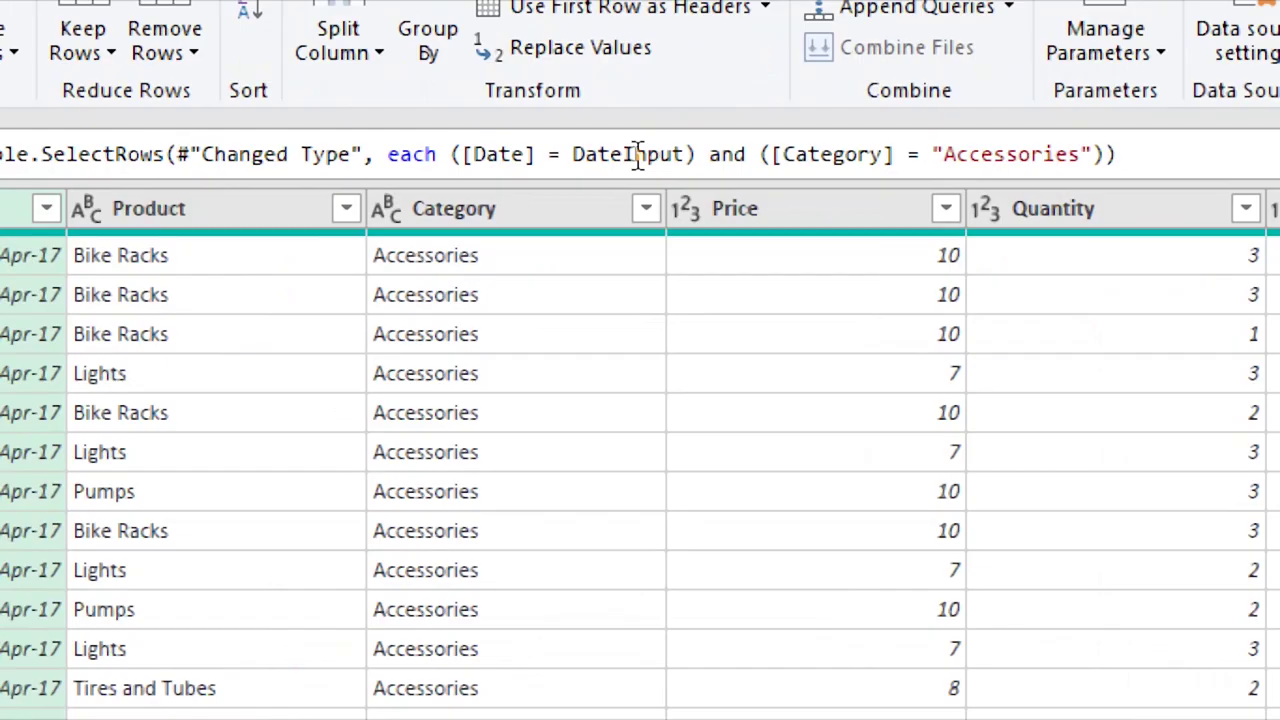
Replace "Accessories" with CategoryInput in the FilteredReport filter formula
{"action": "left_click", "coordinate": [782, 154]}
{"action": "left_click_drag", "start_coordinate": [933, 154], "coordinate": [1095, 154]}
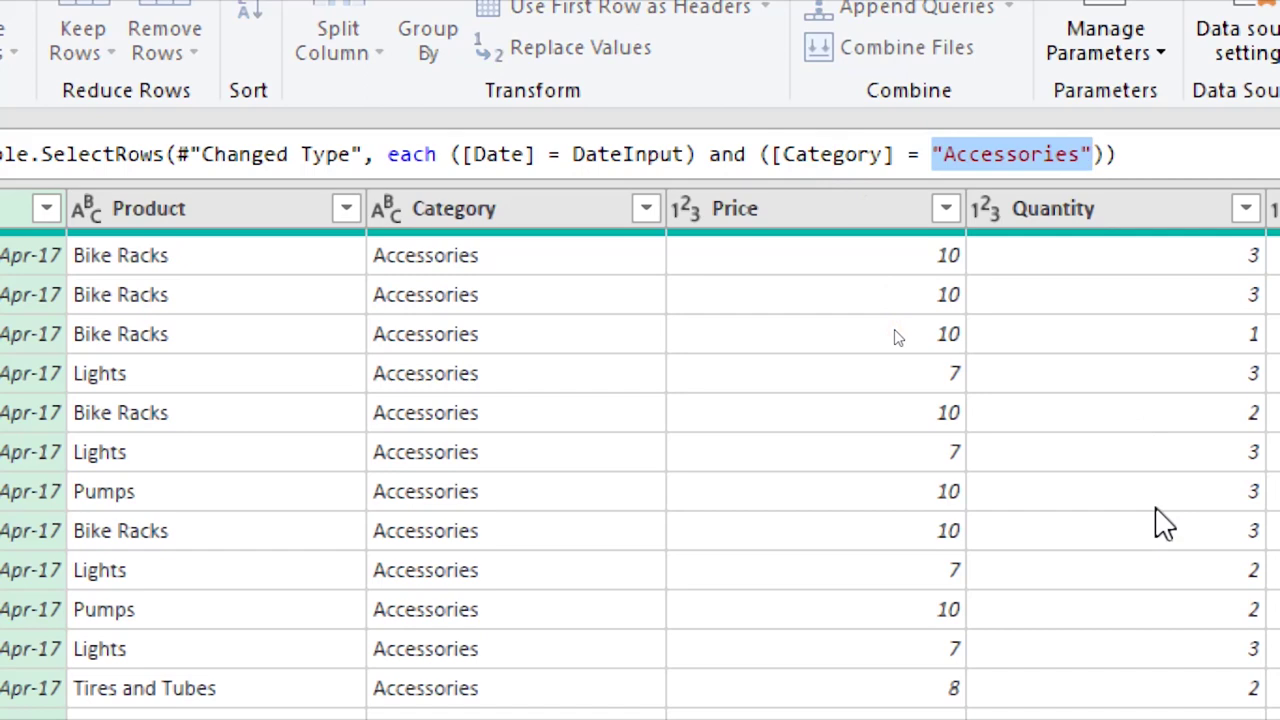
{"action": "type", "text": "CategoryInput"}
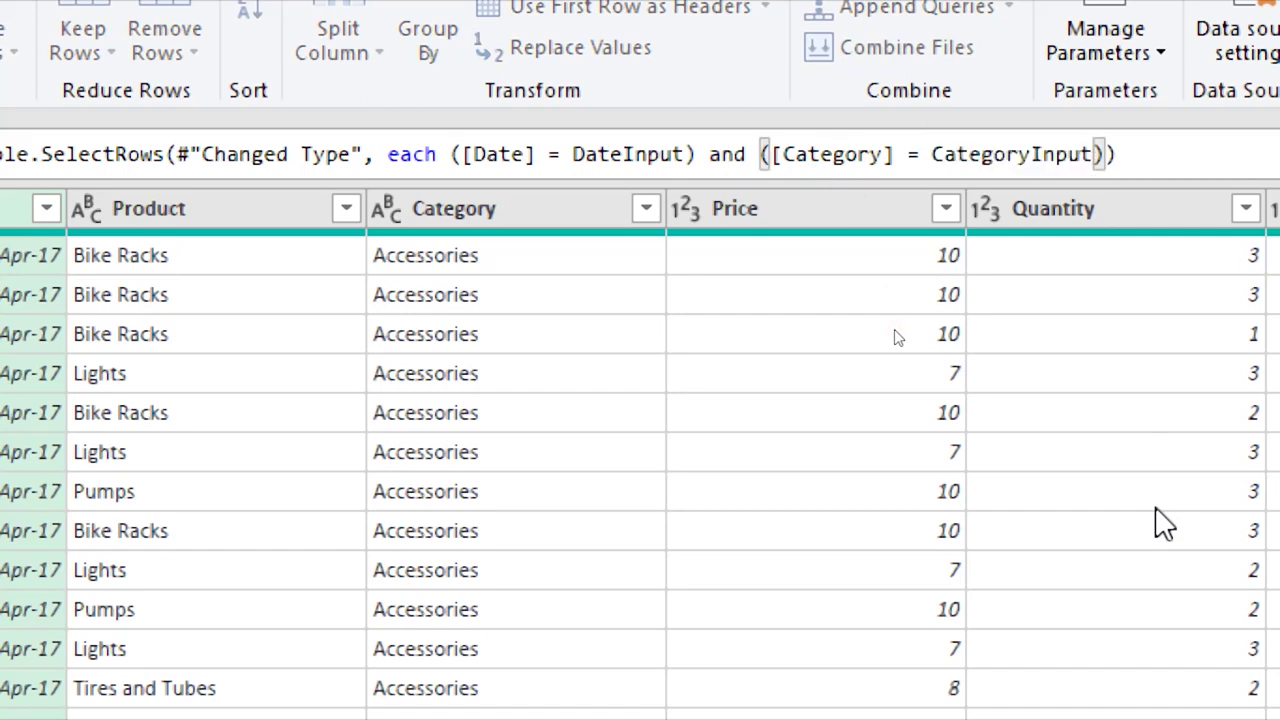
{"action": "left_click", "coordinate": [1155, 508]}
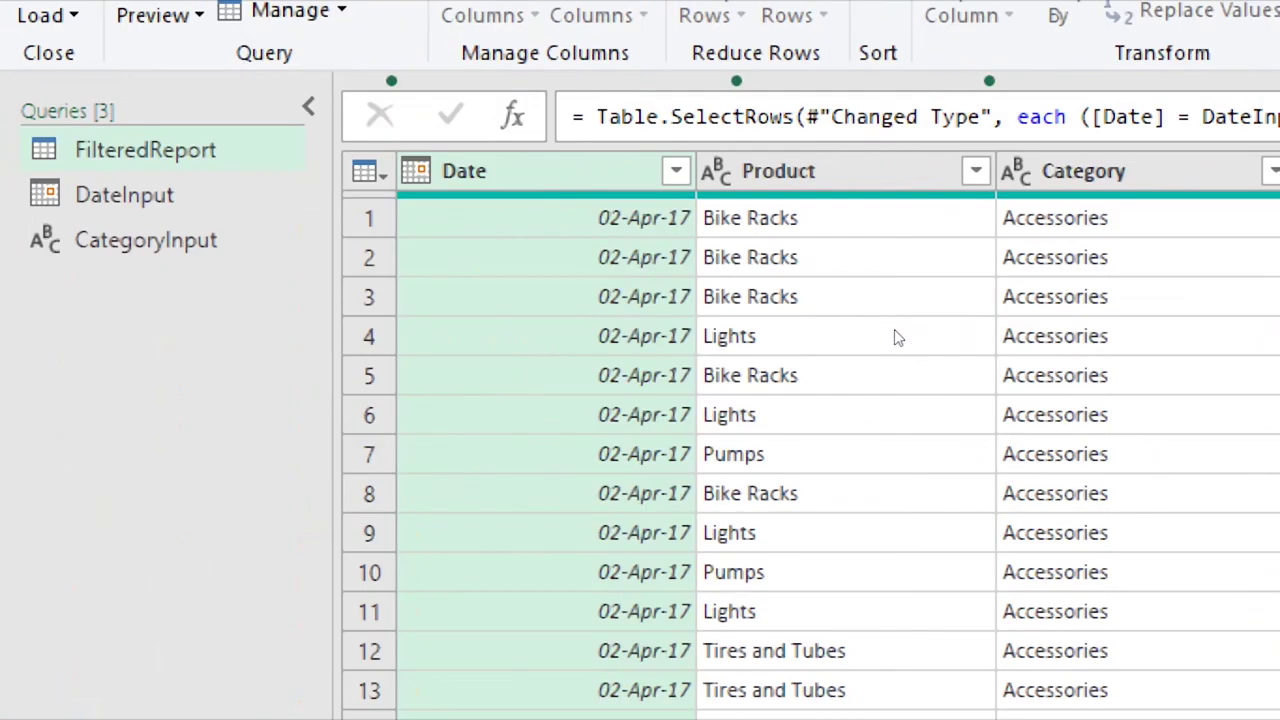
Close the editor and load CategoryInput as a connection only
{"action": "left_click", "coordinate": [77, 20]}
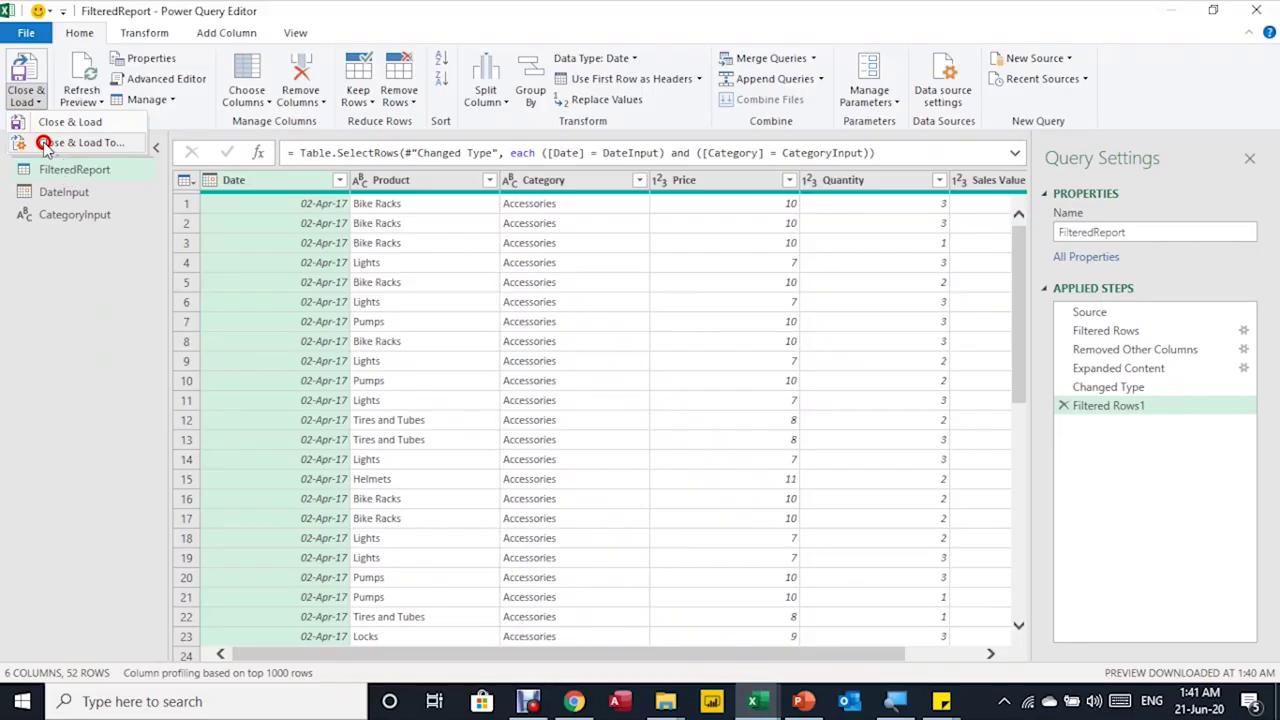
{"action": "left_click", "coordinate": [60, 85]}
{"action": "left_click", "coordinate": [508, 374]}
{"action": "left_click", "coordinate": [631, 503]}
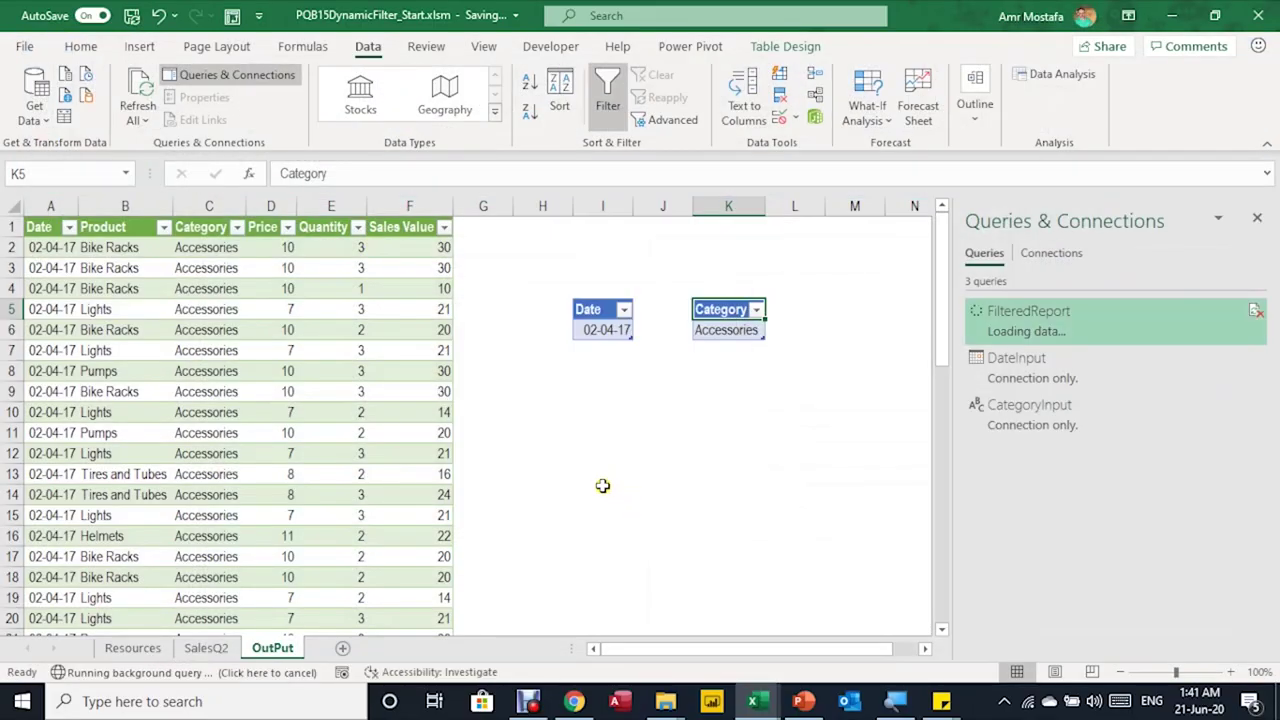
Change the category input in K6 to Bikes and refresh the report table
{"action": "left_click", "coordinate": [712, 338]}
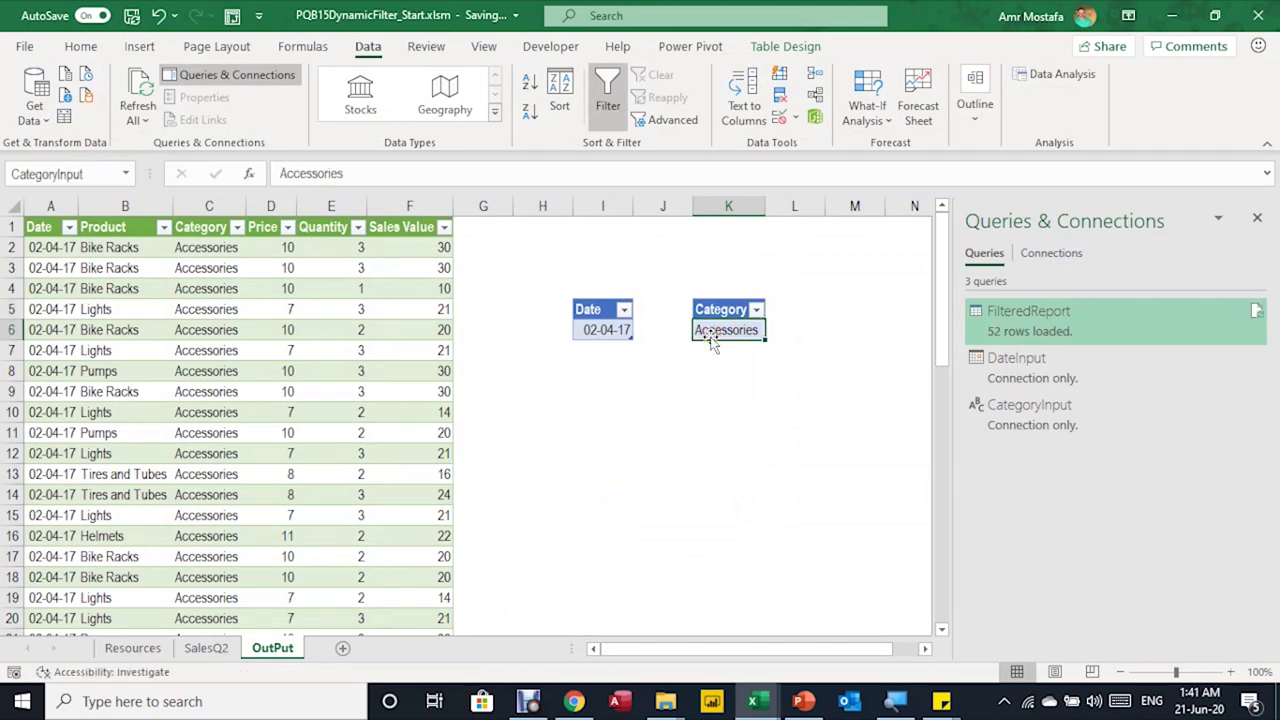
{"action": "type", "text": "Bikes"}
{"action": "key", "text": "Return"}
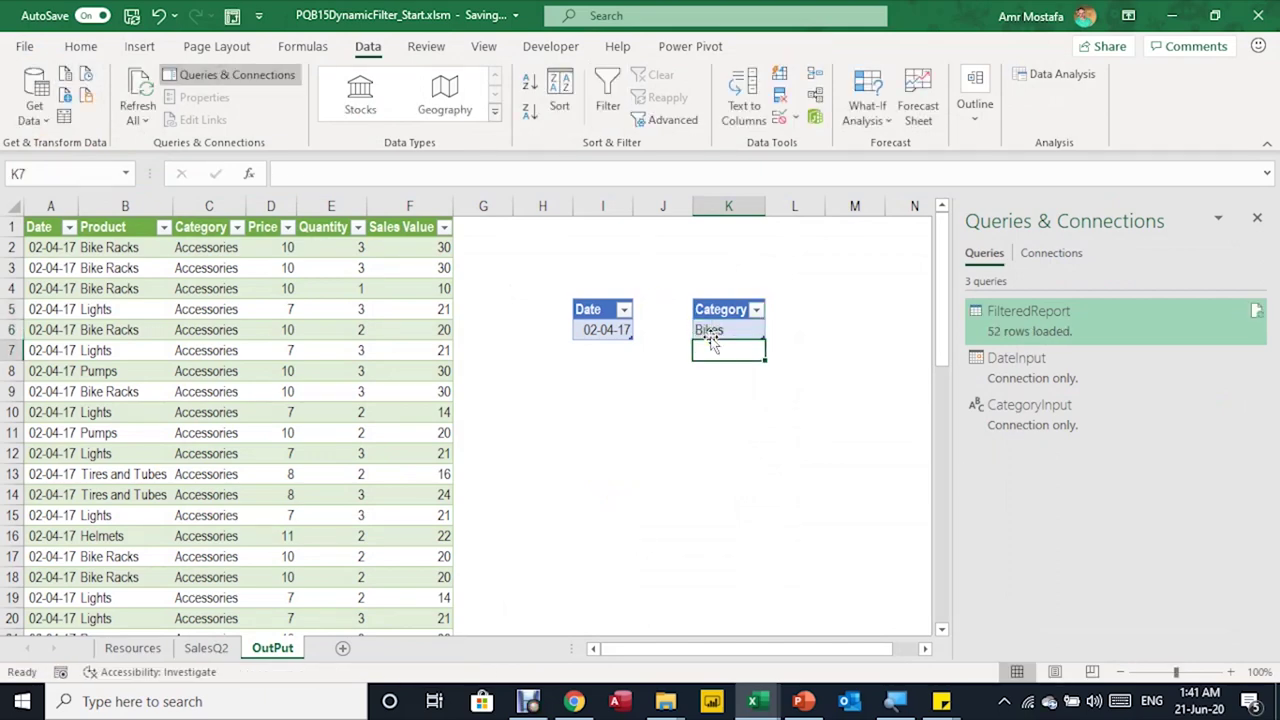
{"action": "right_click", "coordinate": [230, 309]}
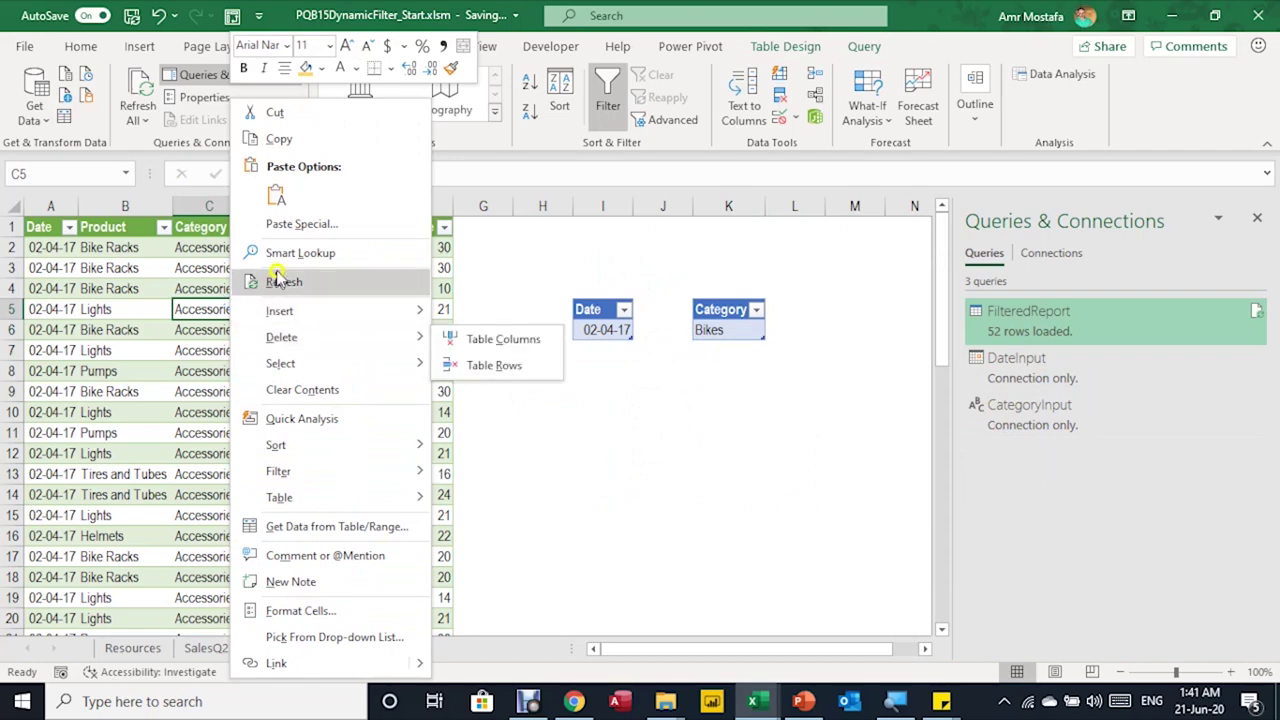
{"action": "left_click", "coordinate": [279, 282]}
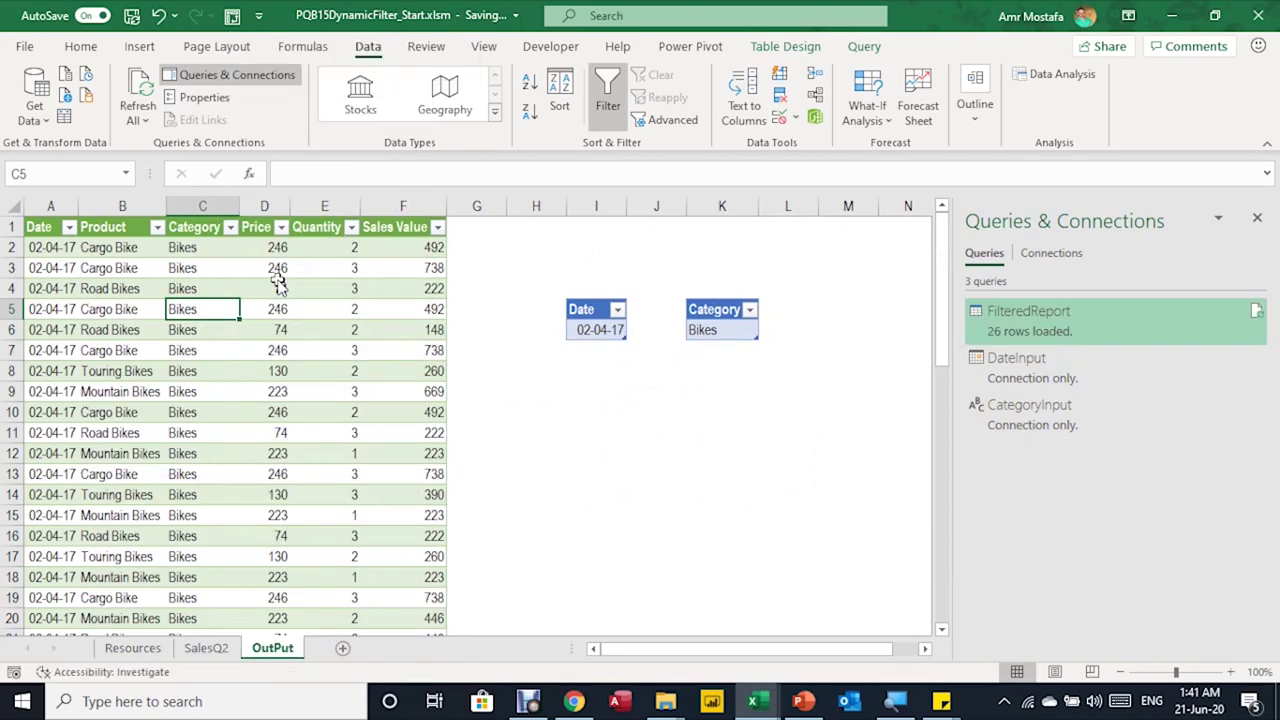
Review the 26 Bikes rows against the date and category inputs, then go to the Resources sheet
{"action": "left_click", "coordinate": [52, 284]}
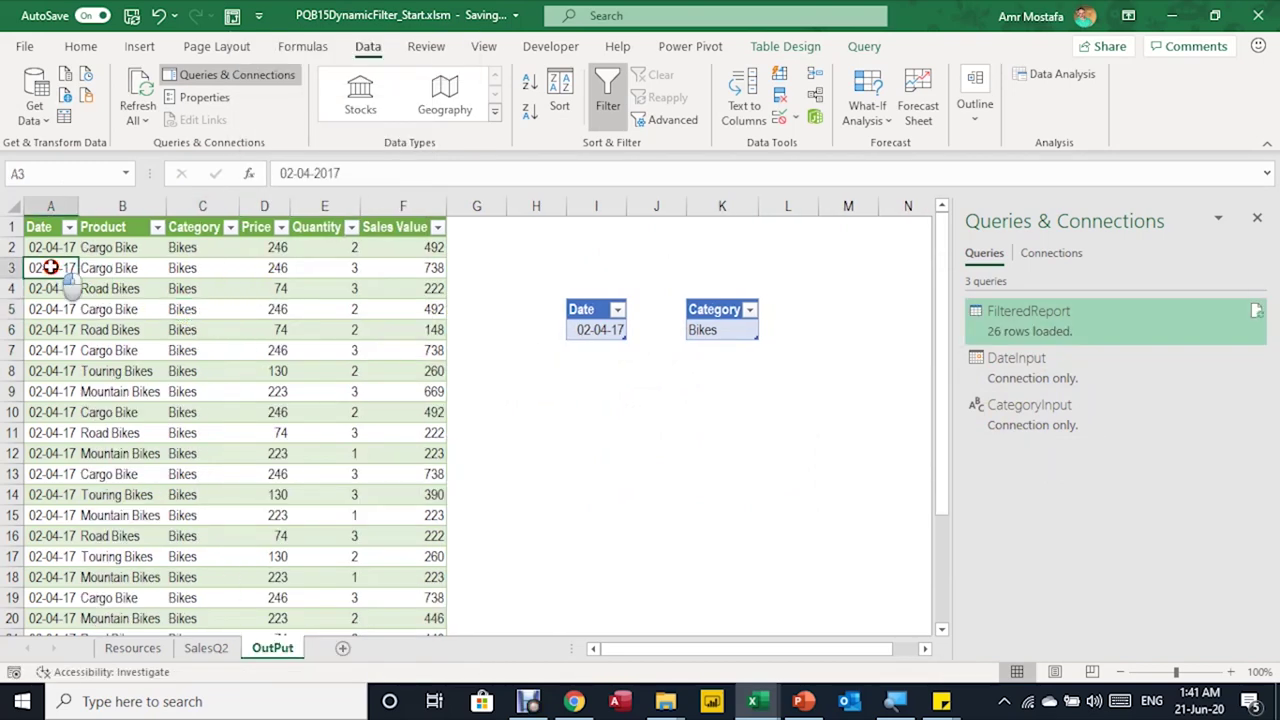
{"action": "left_click", "coordinate": [178, 289]}
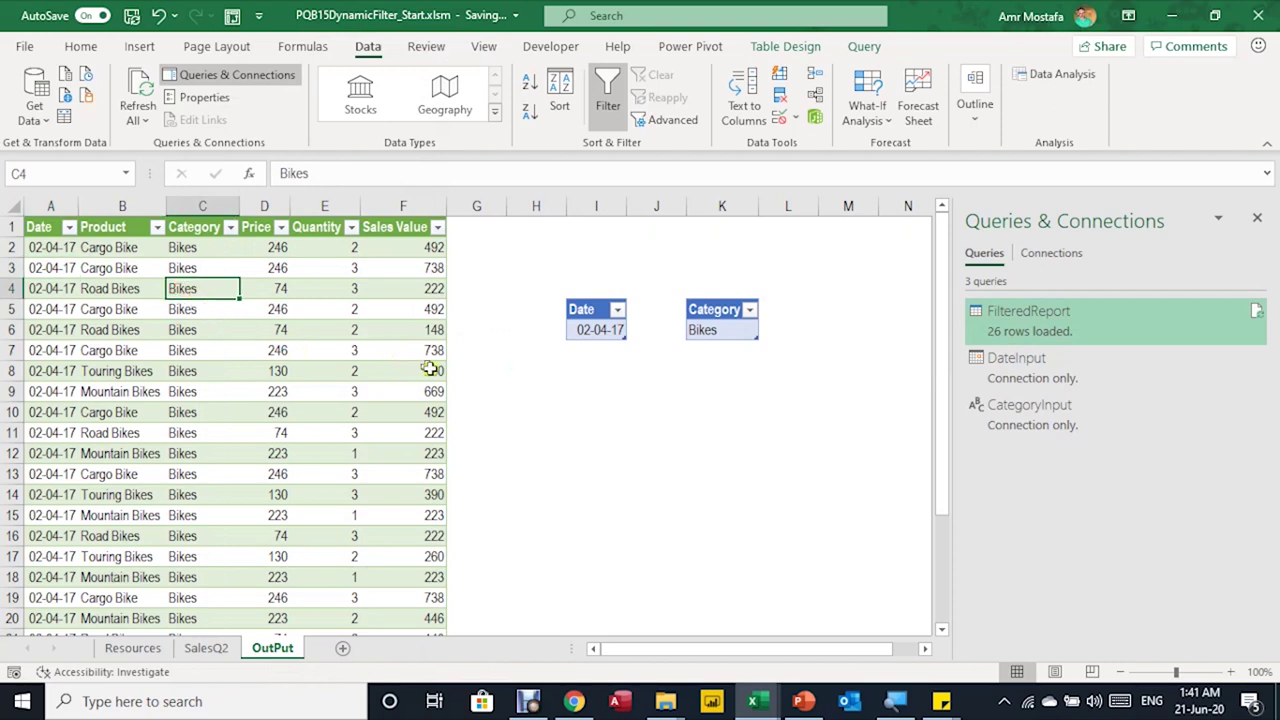
{"action": "left_click", "coordinate": [713, 332]}
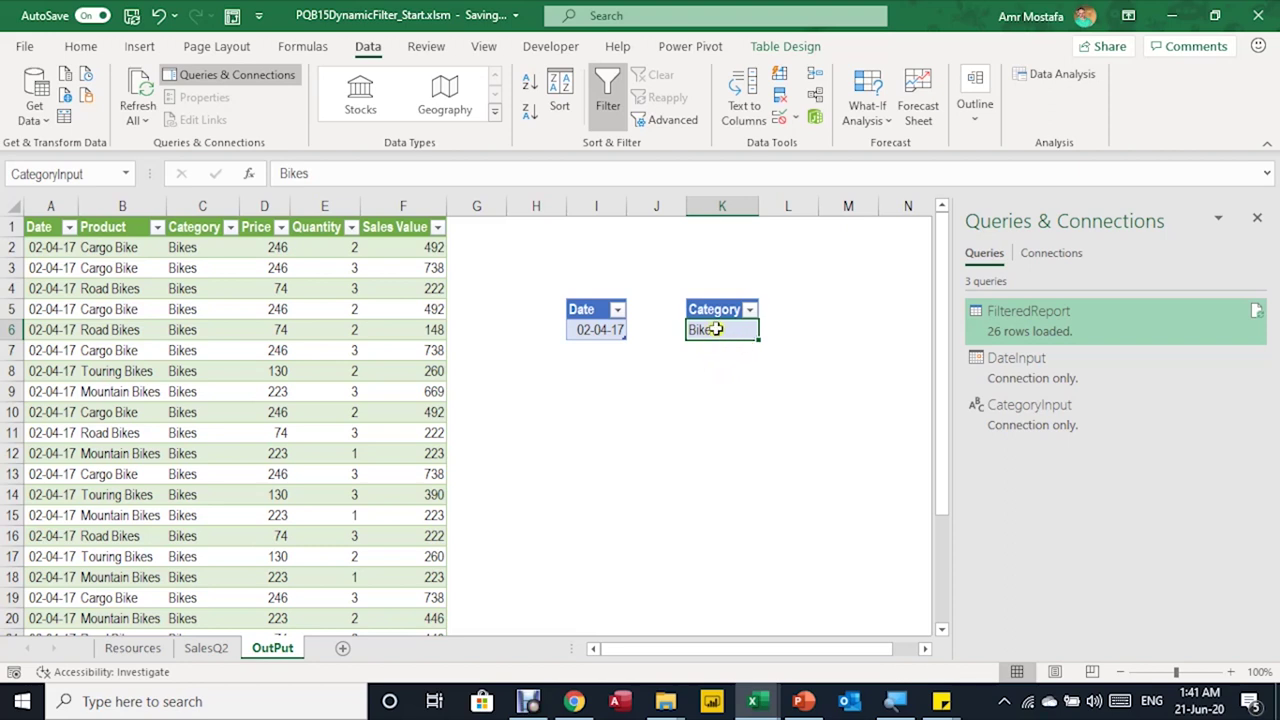
{"action": "left_click", "coordinate": [595, 333]}
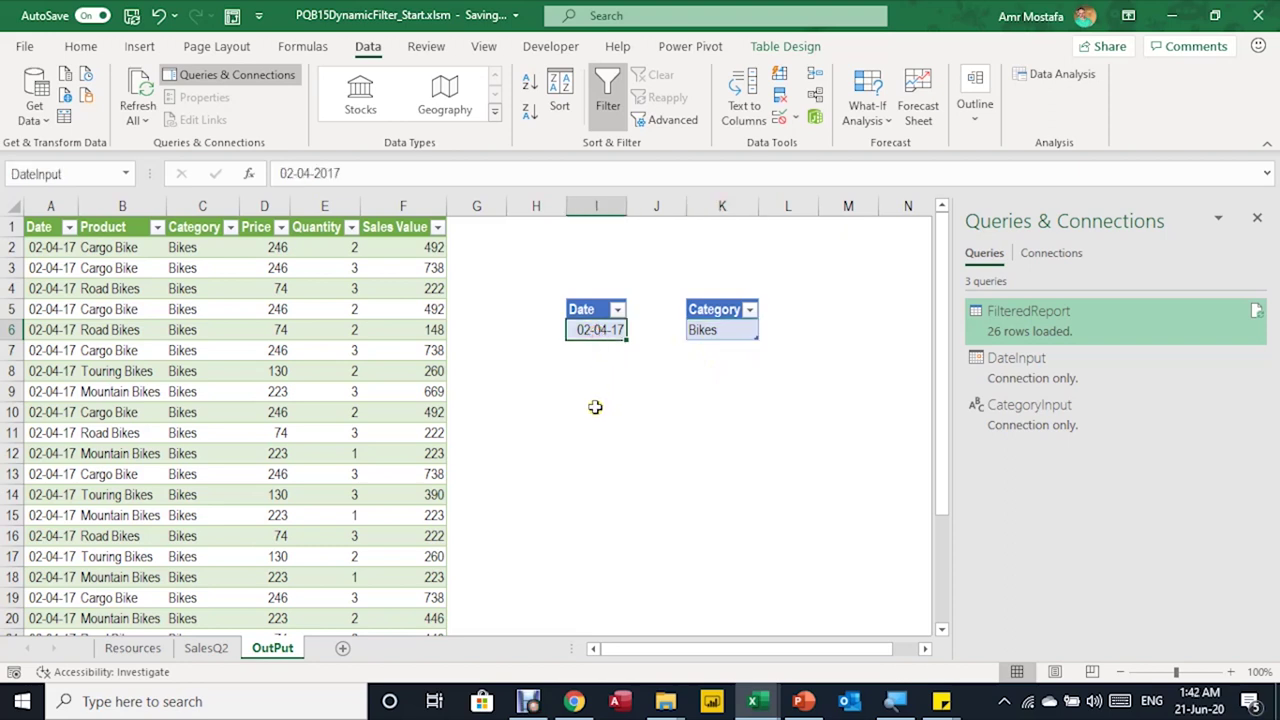
{"action": "left_click", "coordinate": [708, 331]}
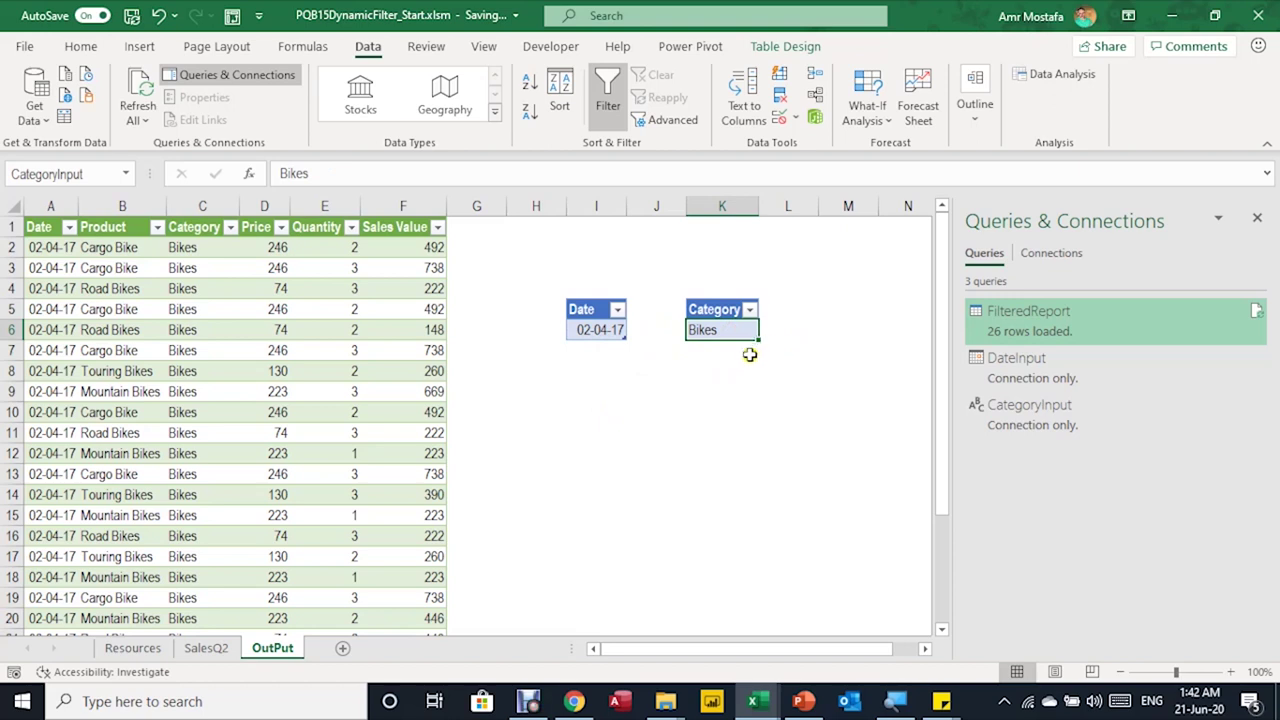
{"action": "left_click", "coordinate": [133, 648]}
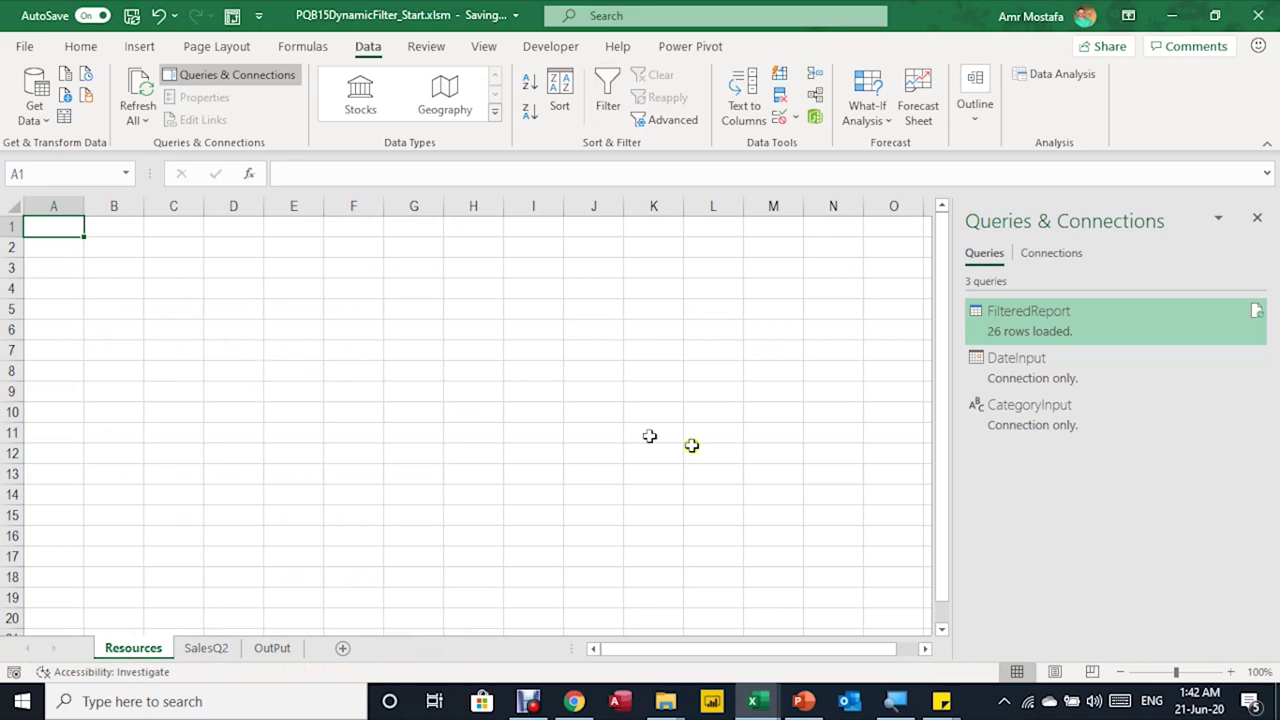
{"action": "mouse_move", "coordinate": [1050, 320]}
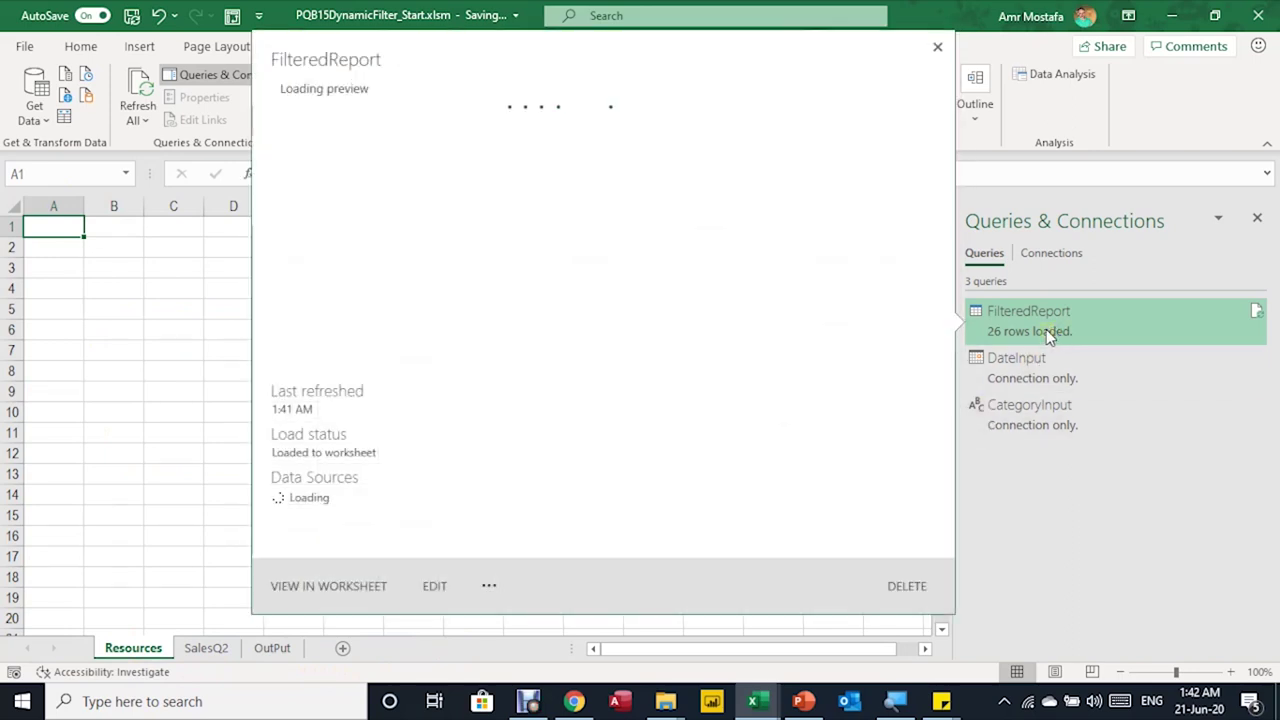
Duplicate the FilteredReport query and name the copy CategoryList
{"action": "right_click", "coordinate": [1047, 332]}
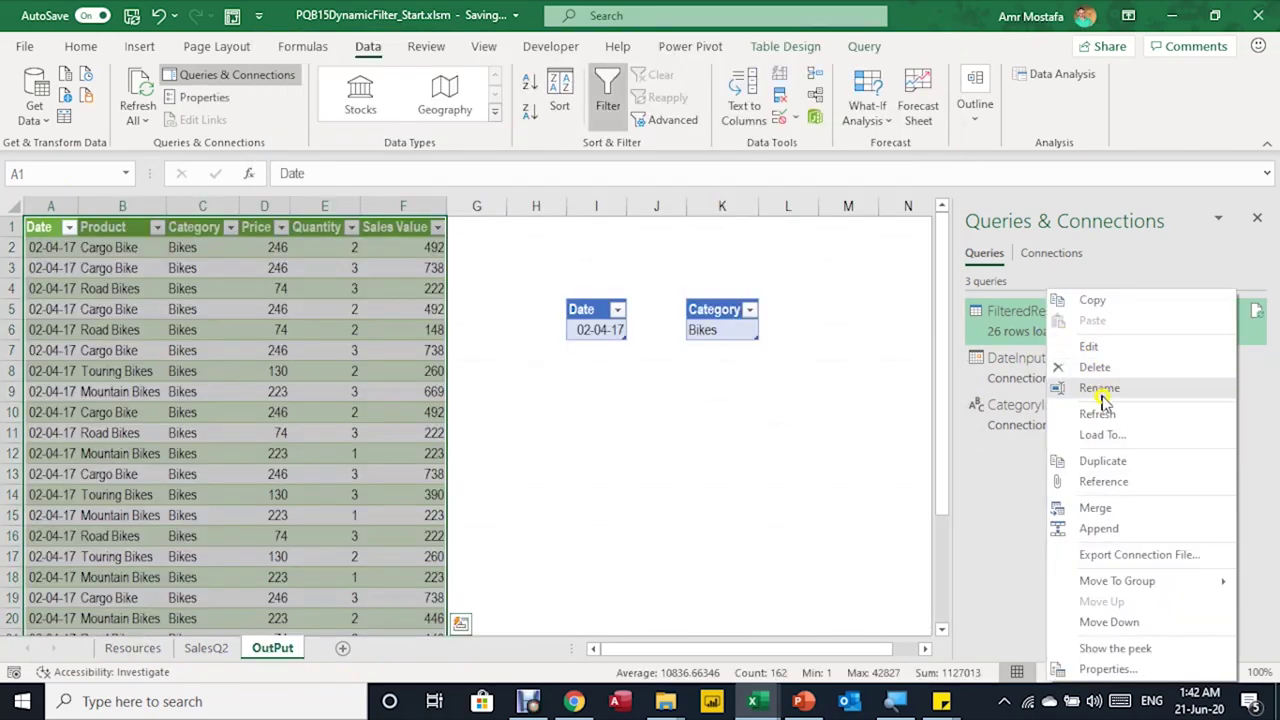
{"action": "left_click", "coordinate": [1116, 464]}
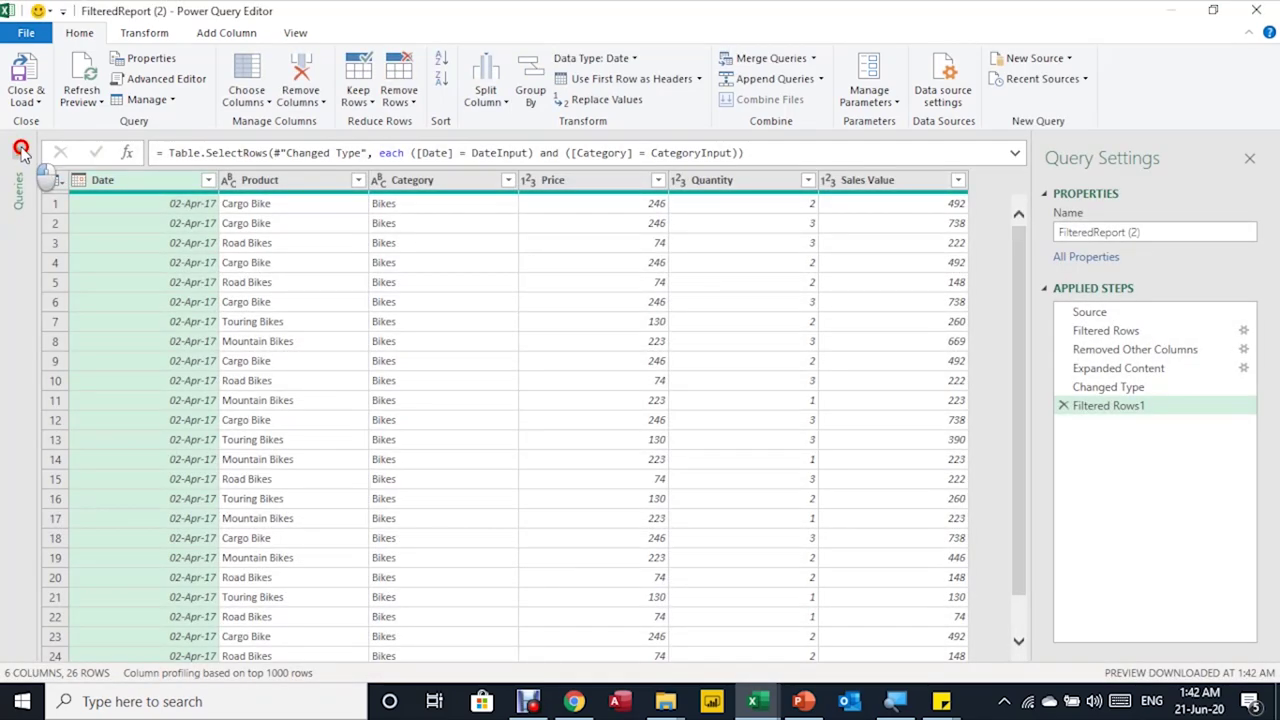
{"action": "left_click", "coordinate": [20, 148]}
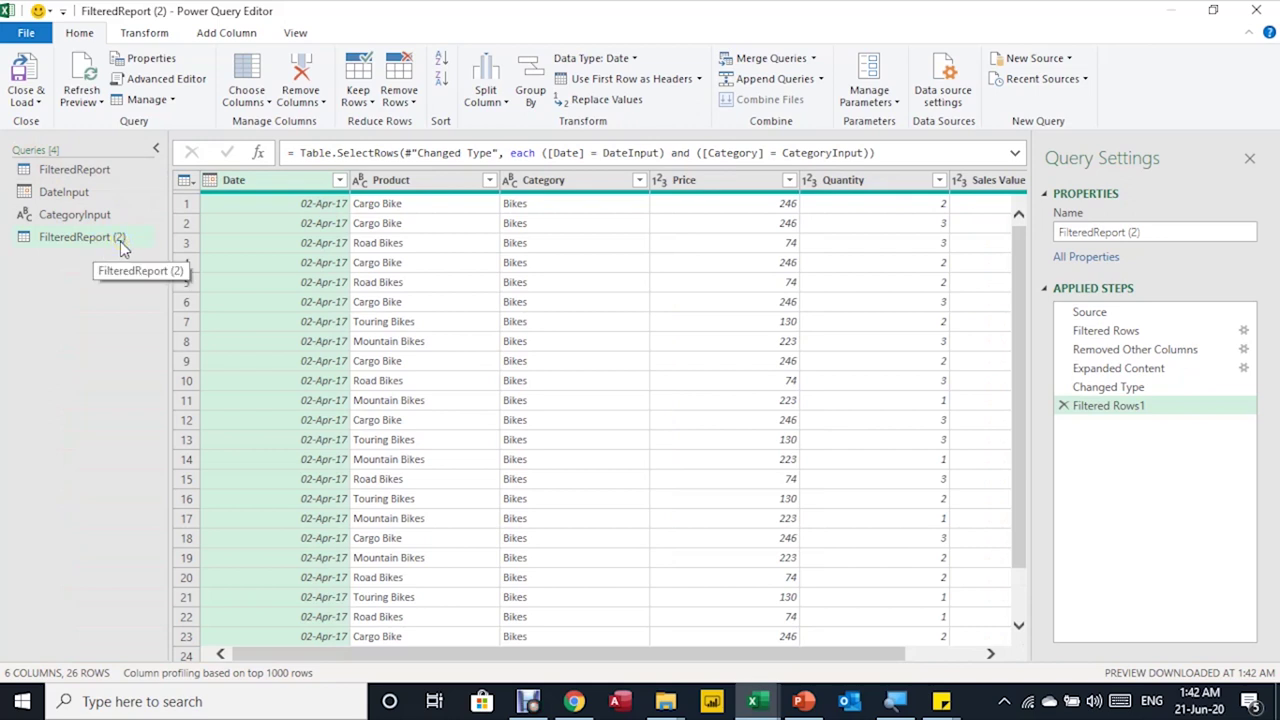
{"action": "left_click", "coordinate": [1165, 233]}
{"action": "type", "text": "CategoryList"}
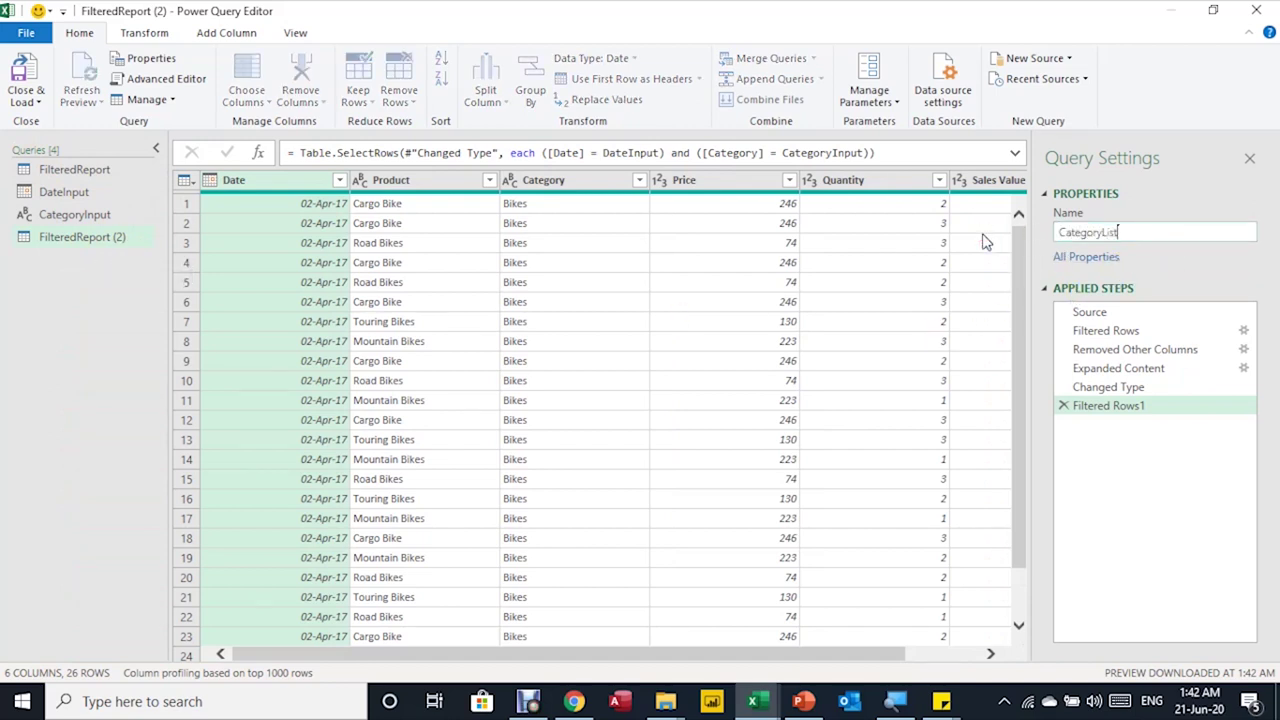
{"action": "key", "text": "Return"}
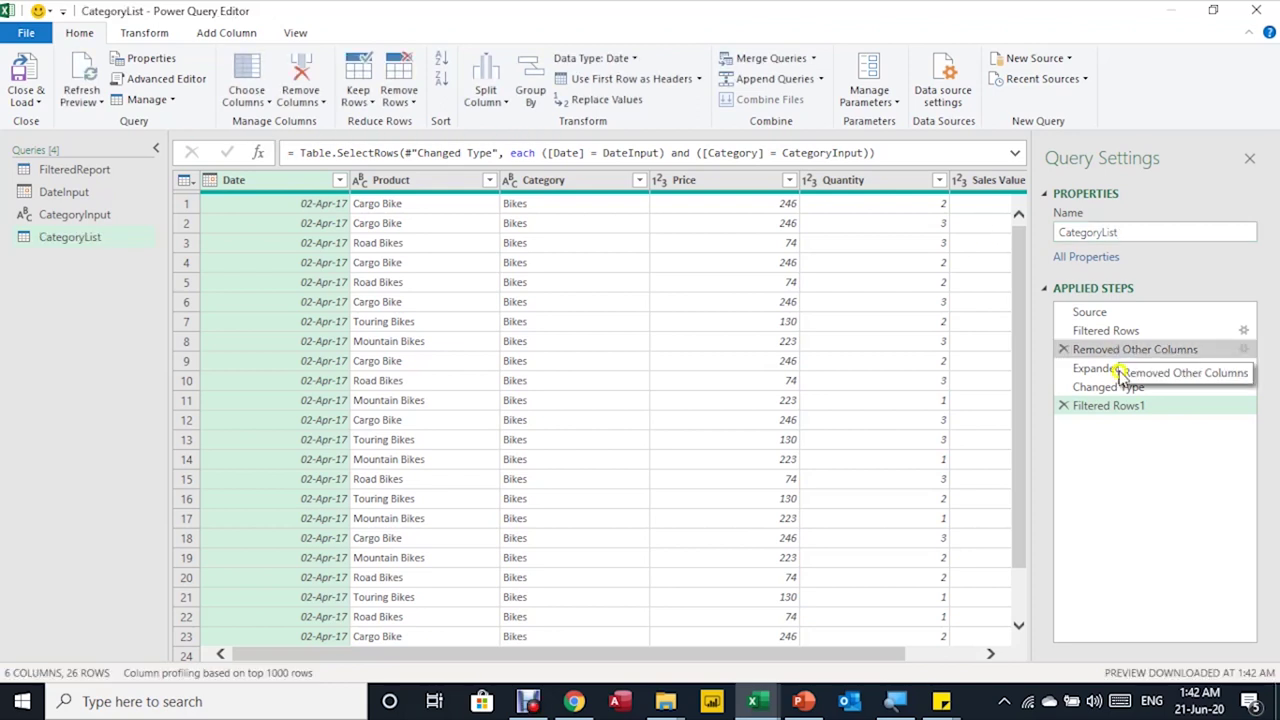
Review the applied steps, then make Expanded Content expand only the Category column
{"action": "left_click", "coordinate": [1124, 315]}
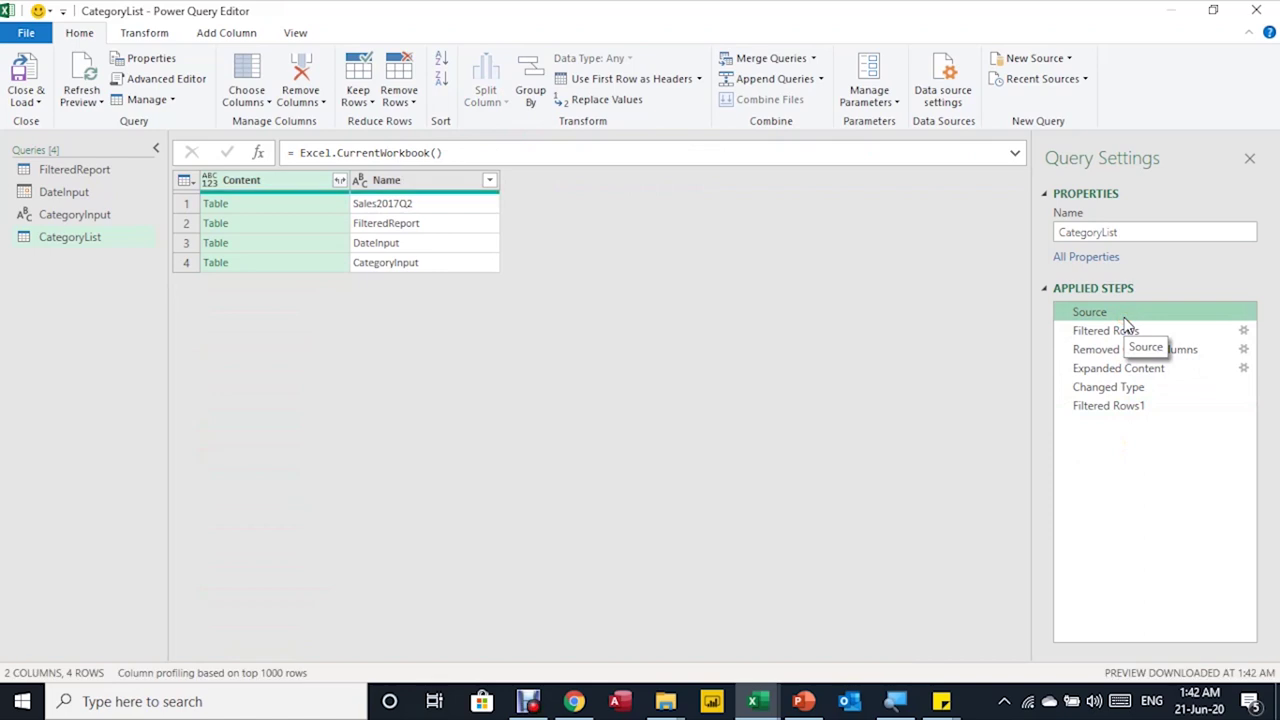
{"action": "left_click", "coordinate": [1125, 333]}
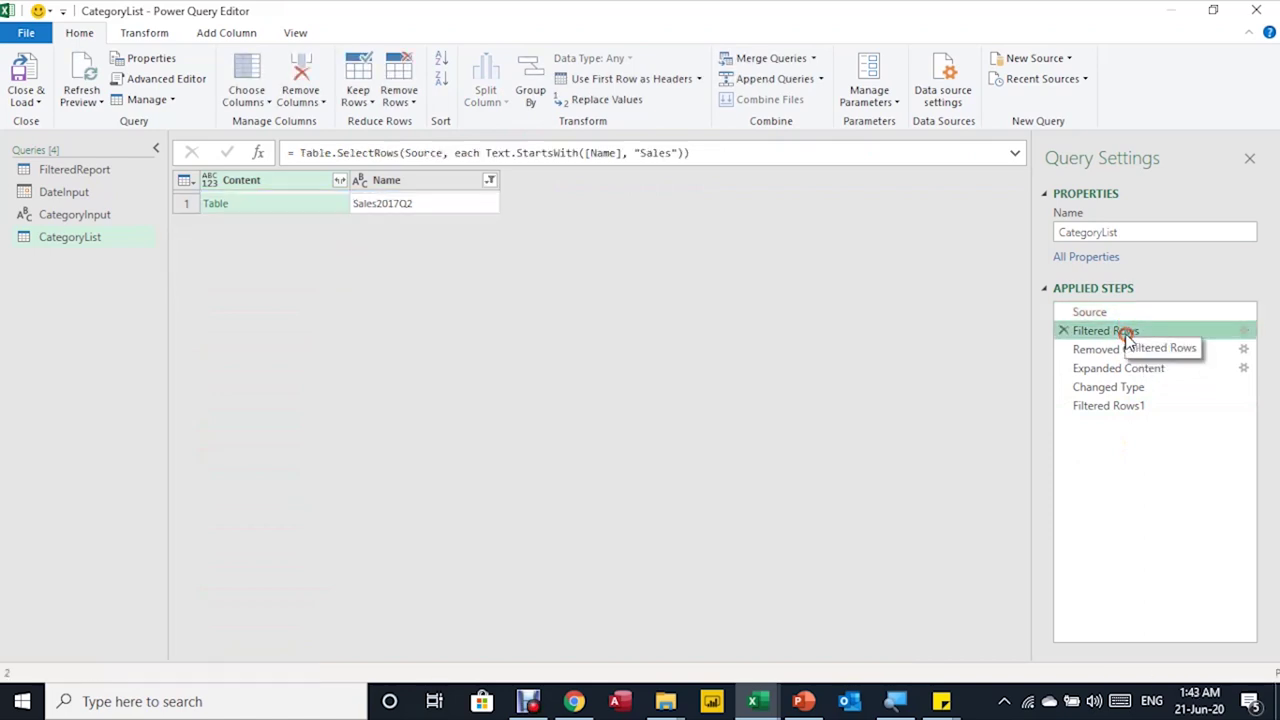
{"action": "left_click", "coordinate": [1121, 313]}
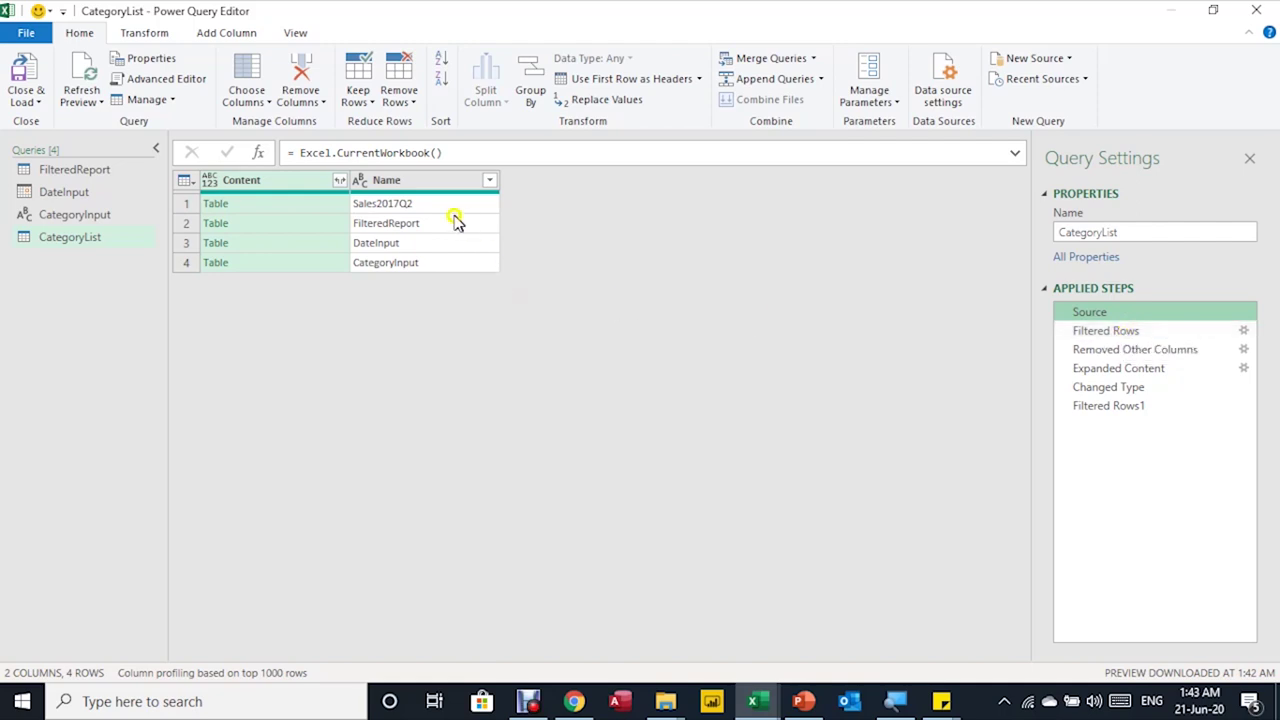
{"action": "left_click", "coordinate": [1128, 331]}
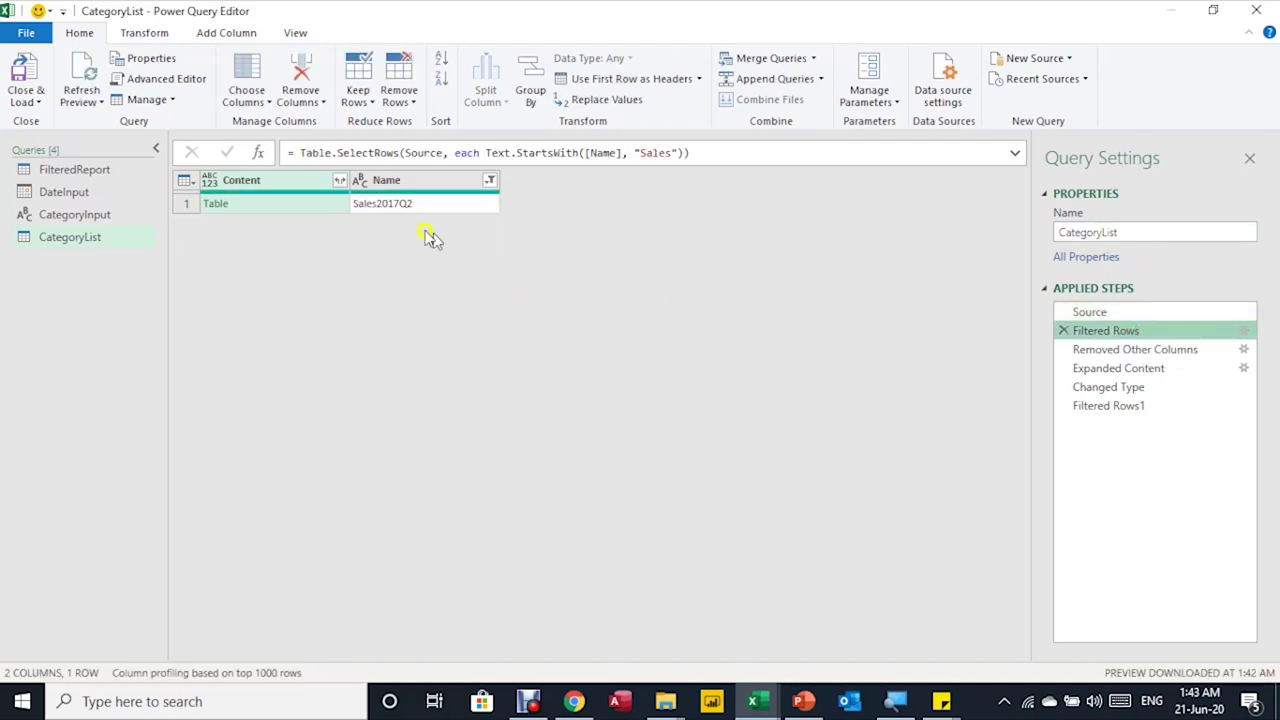
{"action": "left_click", "coordinate": [1112, 352]}
{"action": "left_click", "coordinate": [1118, 370]}
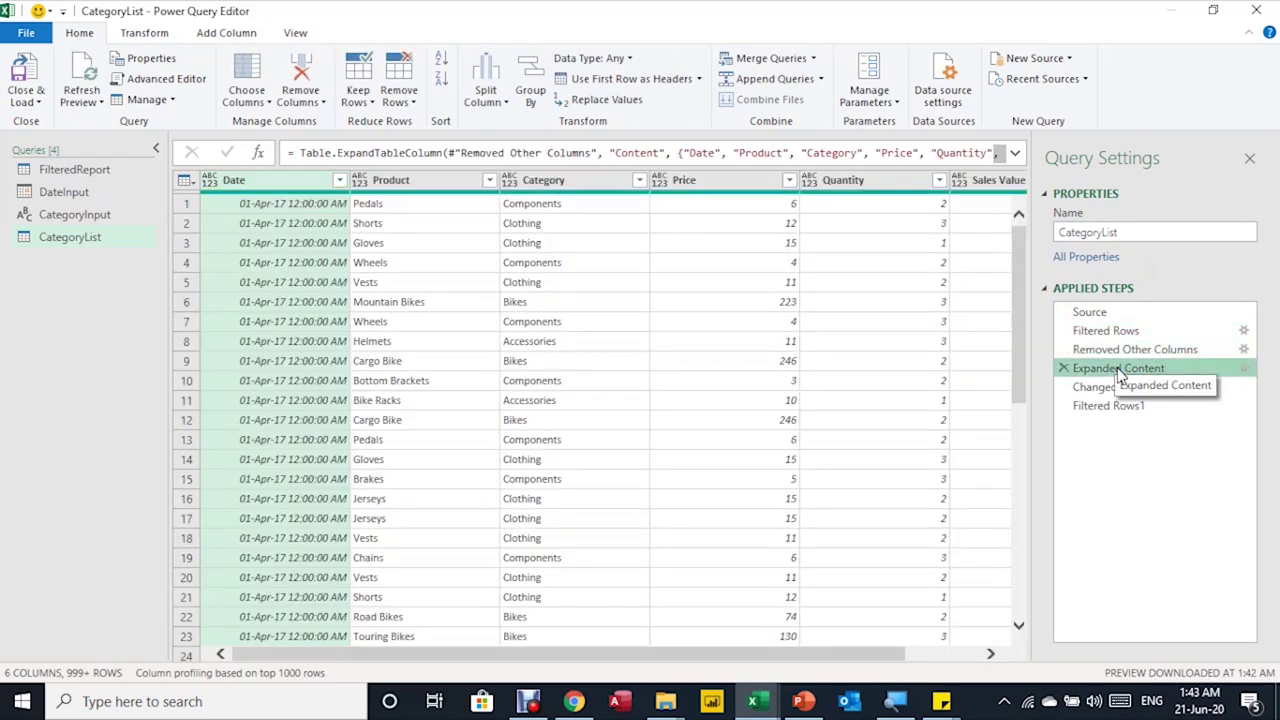
{"action": "left_click", "coordinate": [1246, 368]}
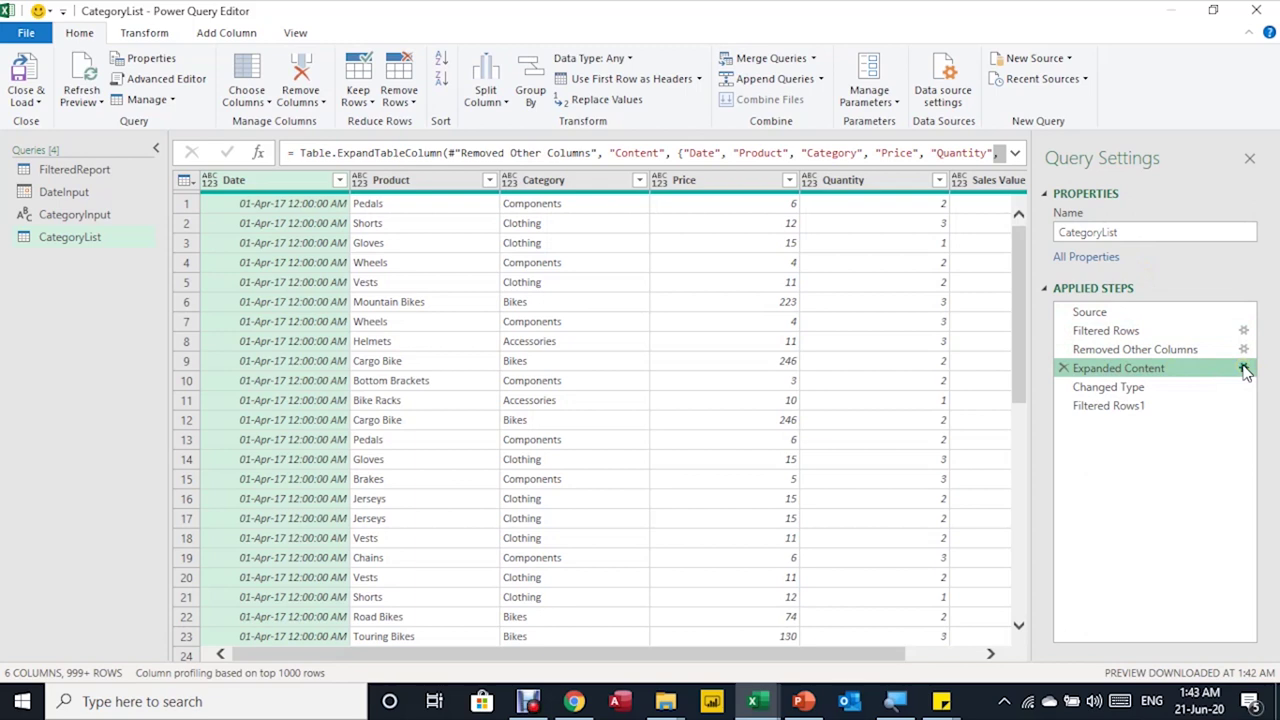
{"action": "left_click", "coordinate": [1245, 369]}
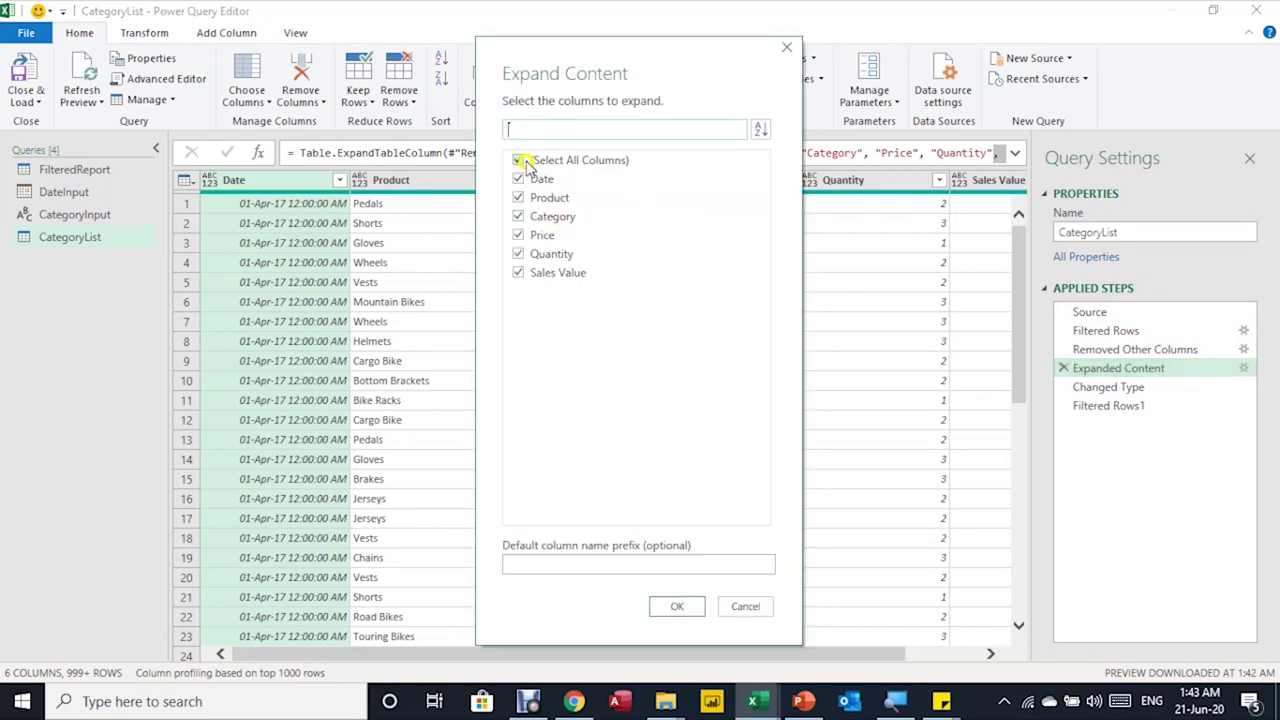
{"action": "left_click", "coordinate": [524, 160]}
{"action": "left_click", "coordinate": [519, 216]}
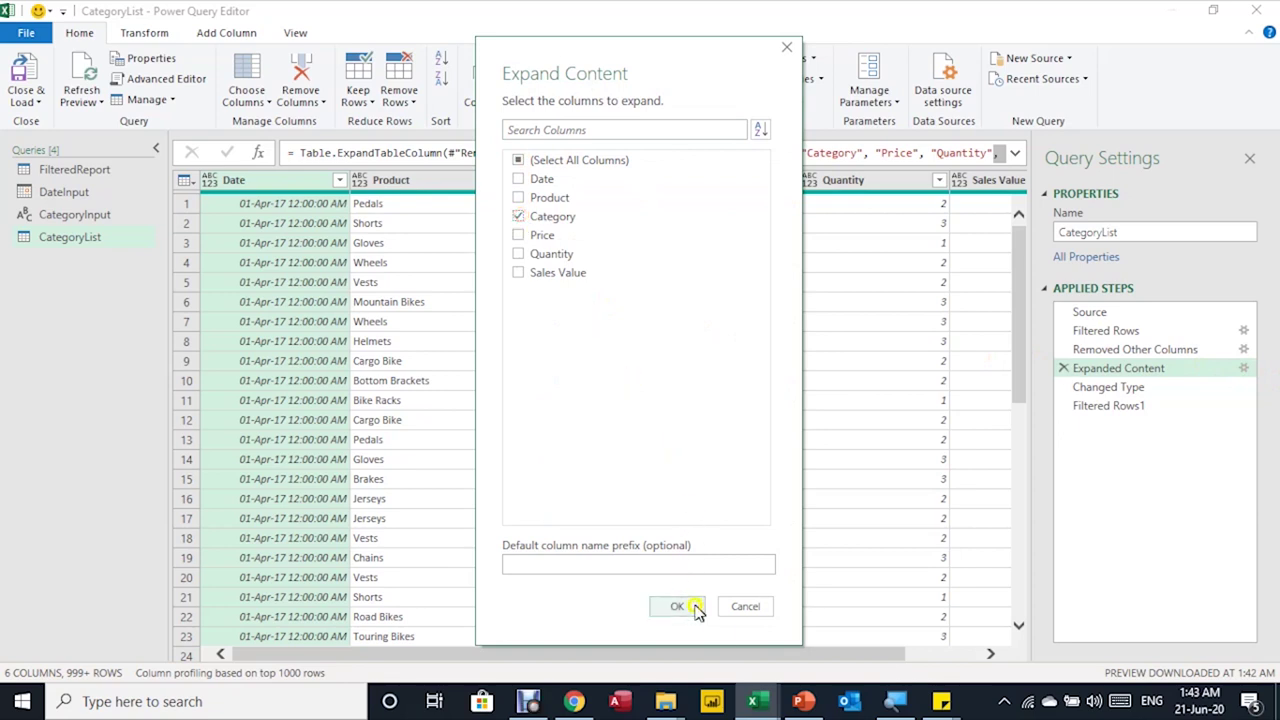
{"action": "left_click", "coordinate": [680, 606]}
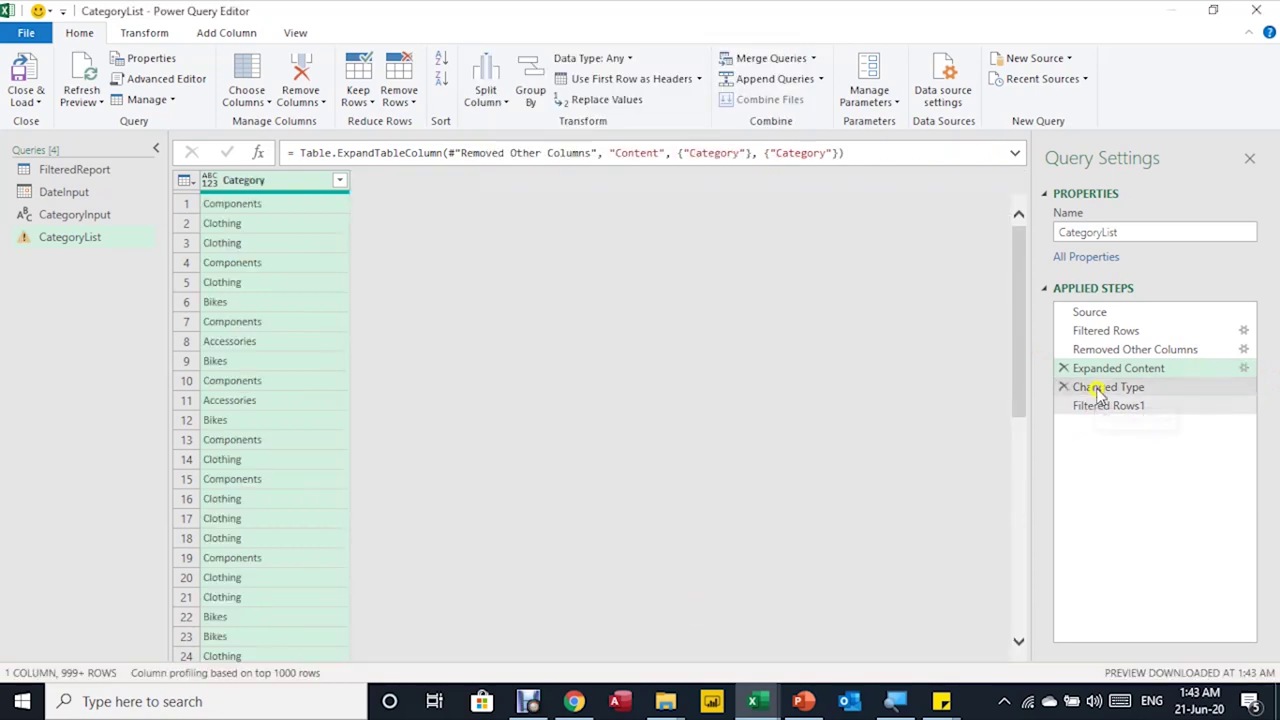
Delete the Changed Type and Filtered Rows1 steps and set Category's type to Text
{"action": "left_click", "coordinate": [1103, 388]}
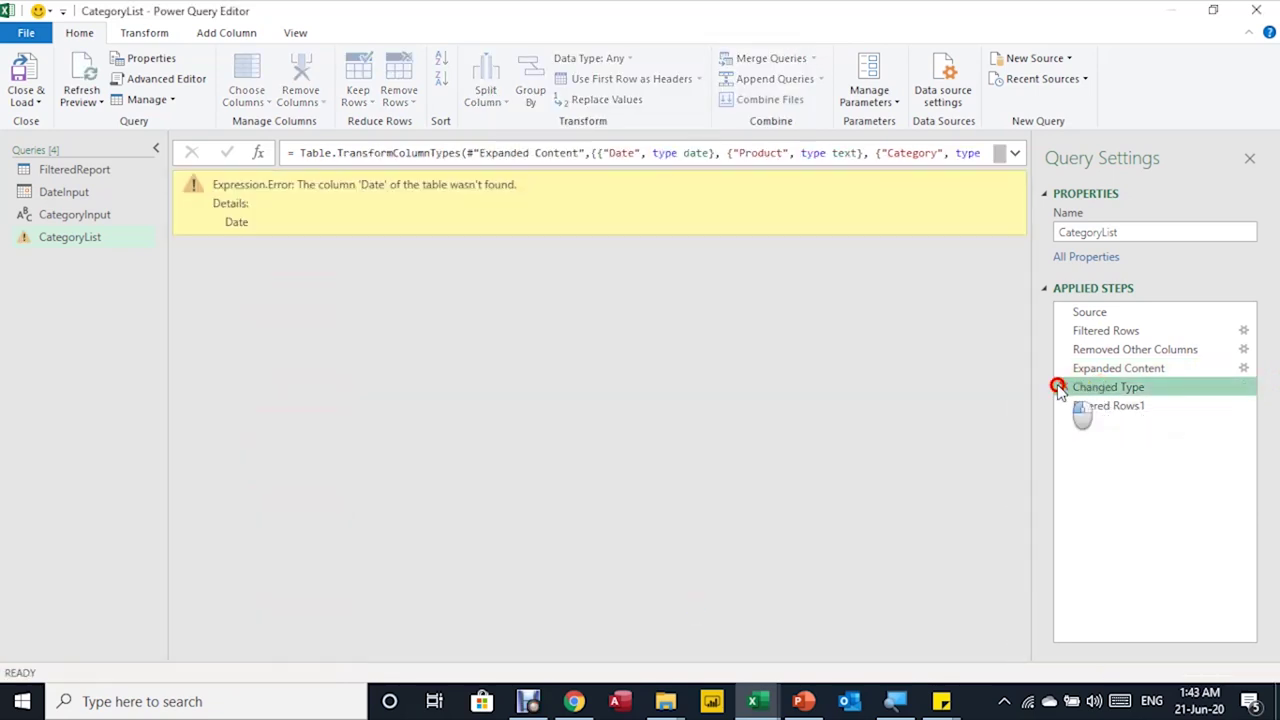
{"action": "left_click", "coordinate": [1063, 387]}
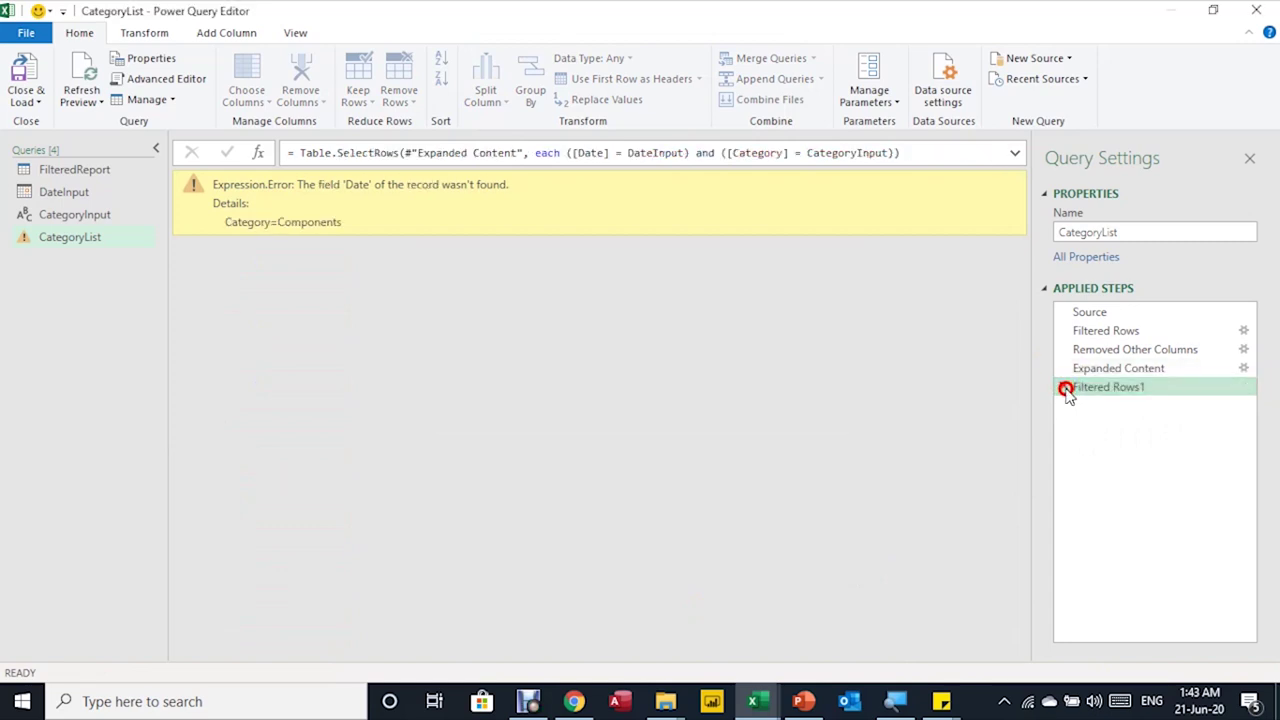
{"action": "left_click", "coordinate": [1063, 387]}
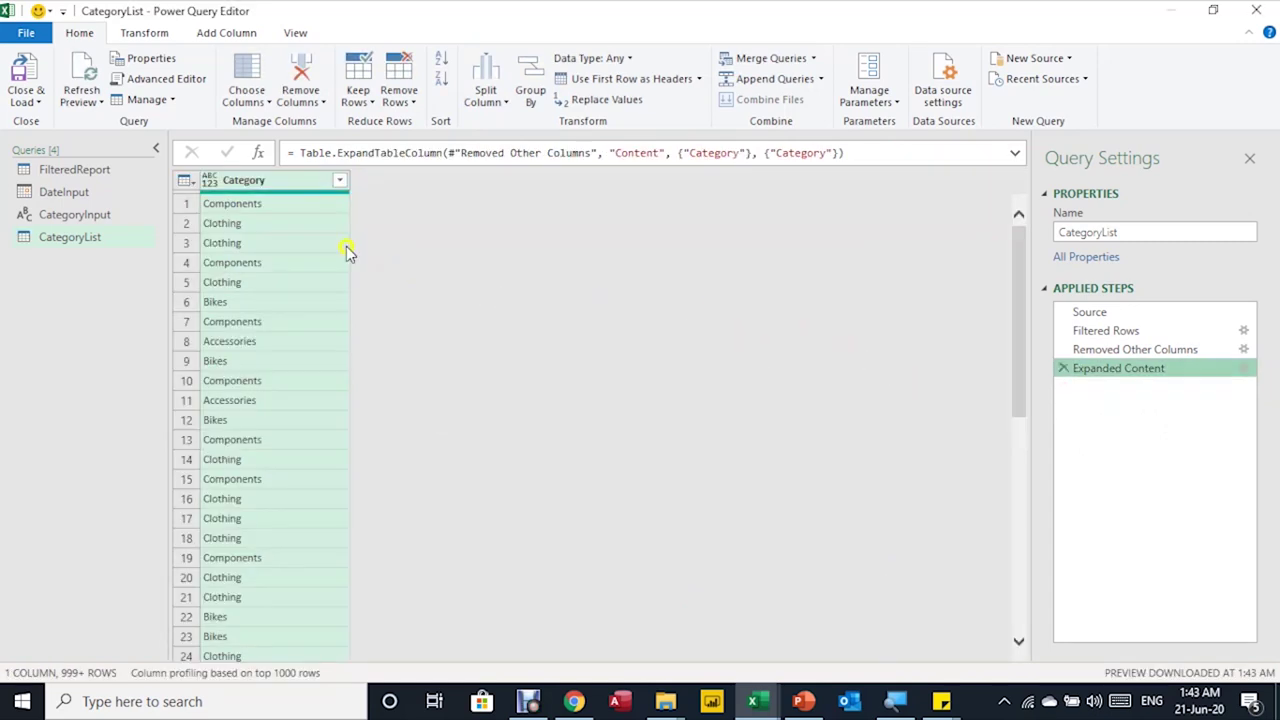
{"action": "left_click", "coordinate": [213, 183]}
{"action": "left_click", "coordinate": [248, 400]}
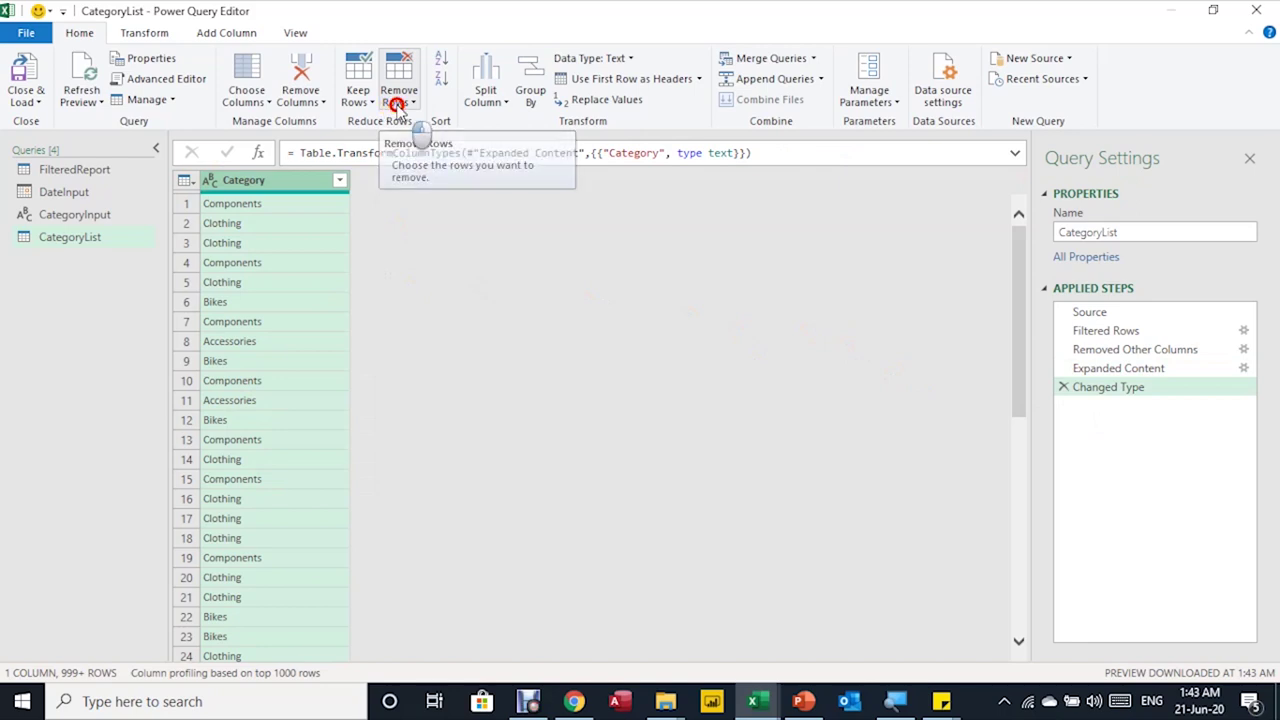
Remove duplicate categories and load CategoryList as a table at Resources!A1
{"action": "left_click", "coordinate": [396, 104]}
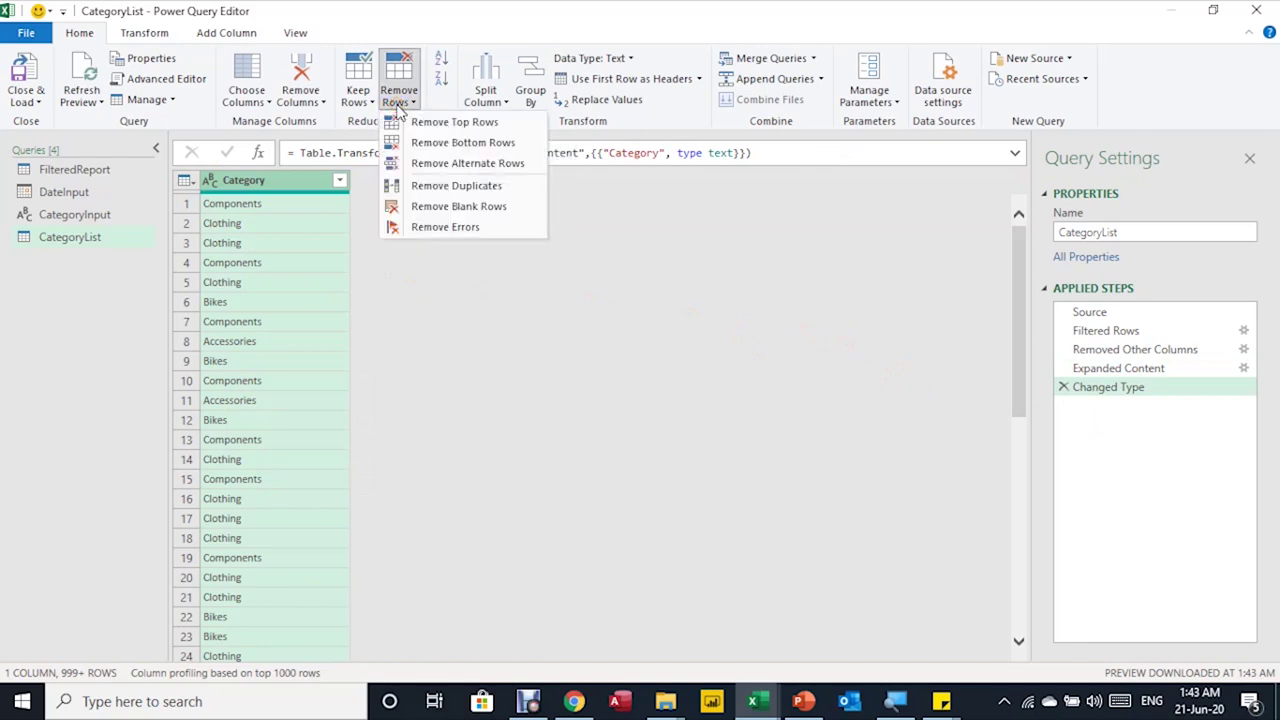
{"action": "left_click", "coordinate": [426, 186]}
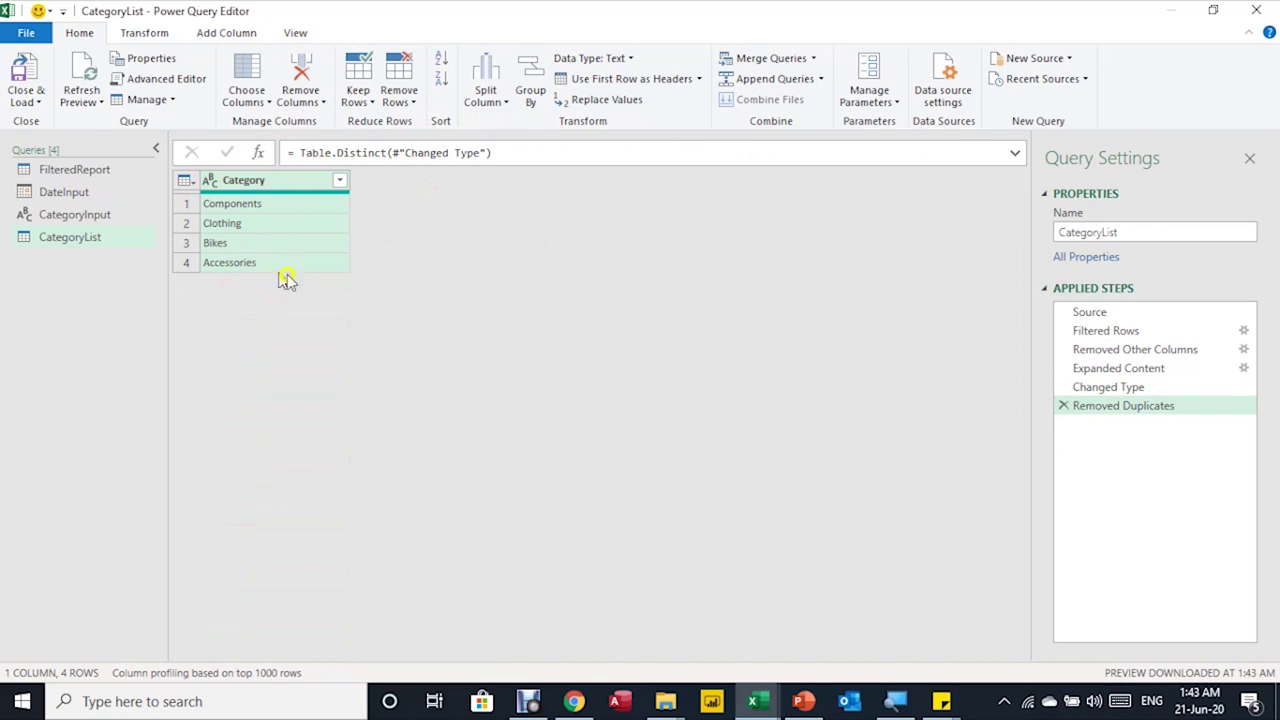
{"action": "left_click", "coordinate": [30, 100]}
{"action": "left_click", "coordinate": [60, 146]}
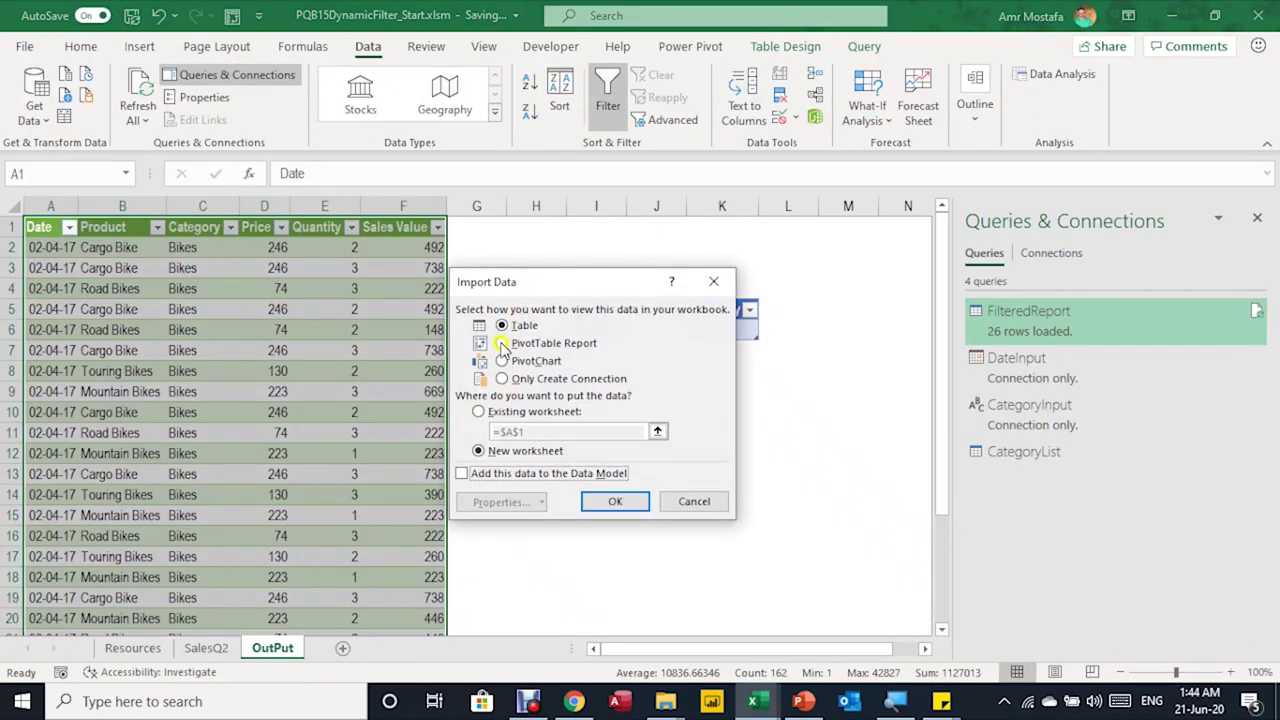
{"action": "left_click", "coordinate": [478, 411]}
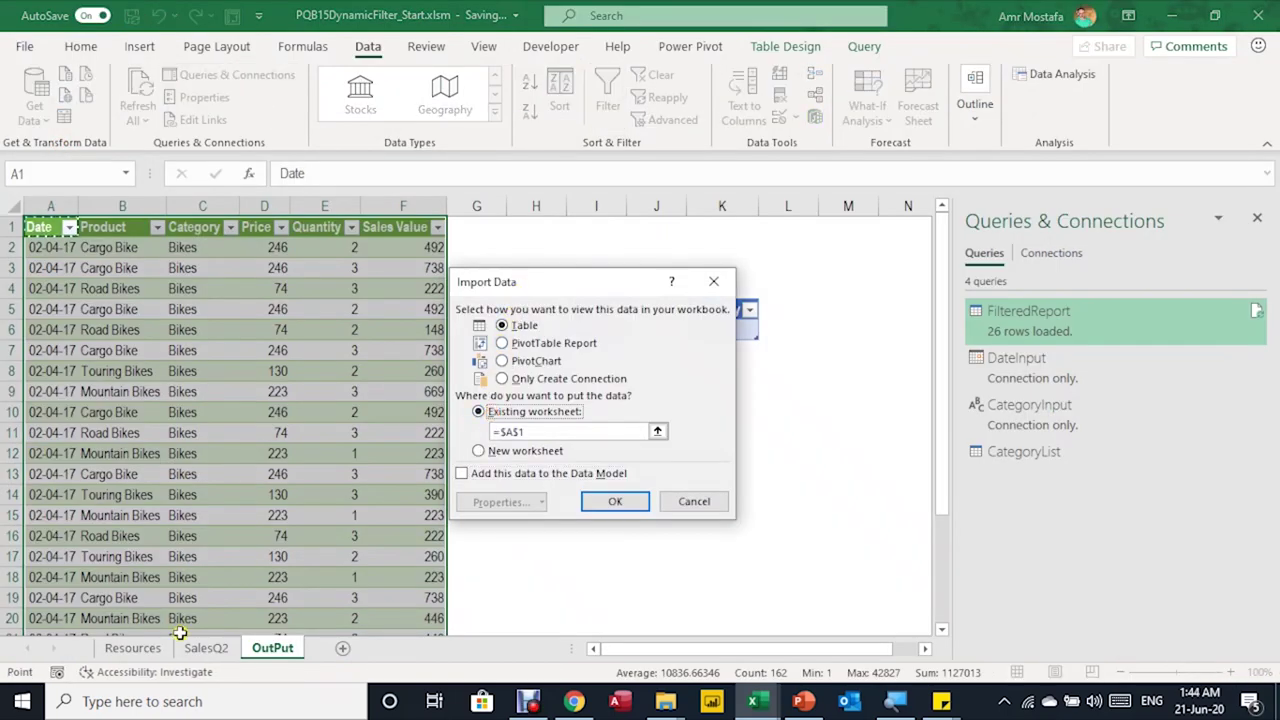
{"action": "left_click", "coordinate": [145, 650]}
{"action": "left_click", "coordinate": [52, 227]}
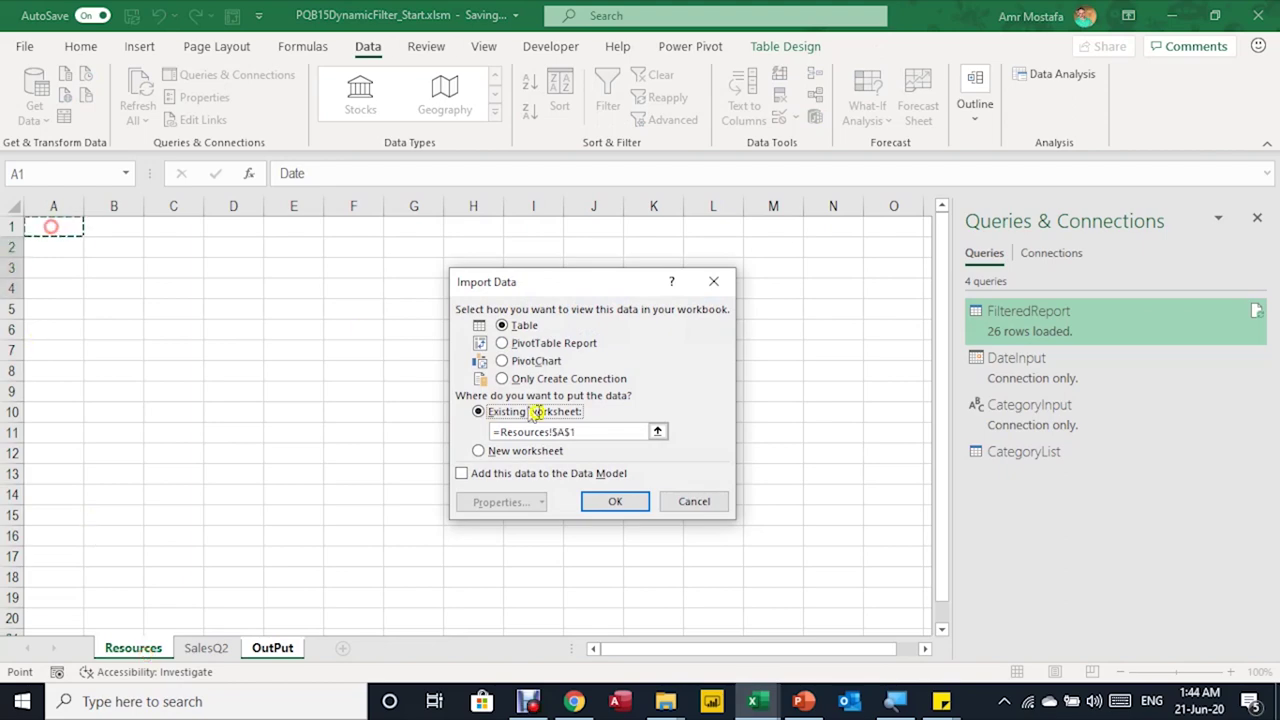
{"action": "left_click", "coordinate": [610, 502]}
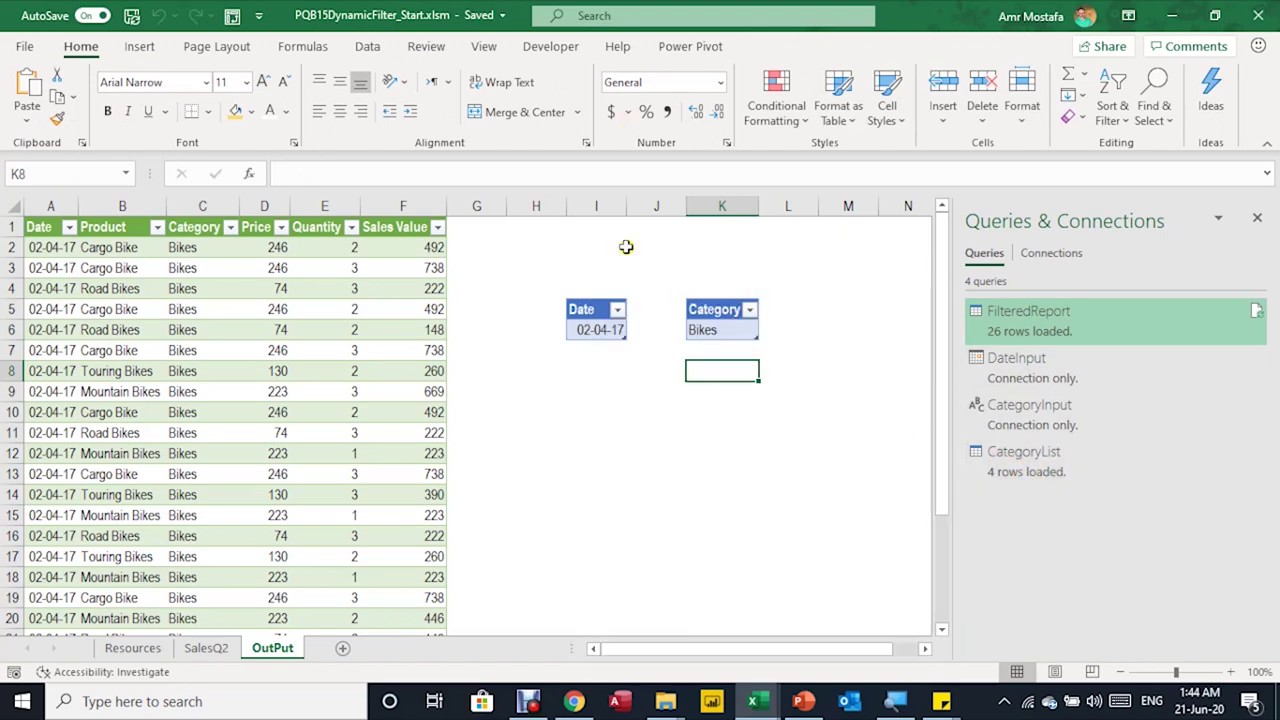
Enter =CategoryList[Category] in K8 so the four categories spill down
{"action": "type", "text": "=cat"}
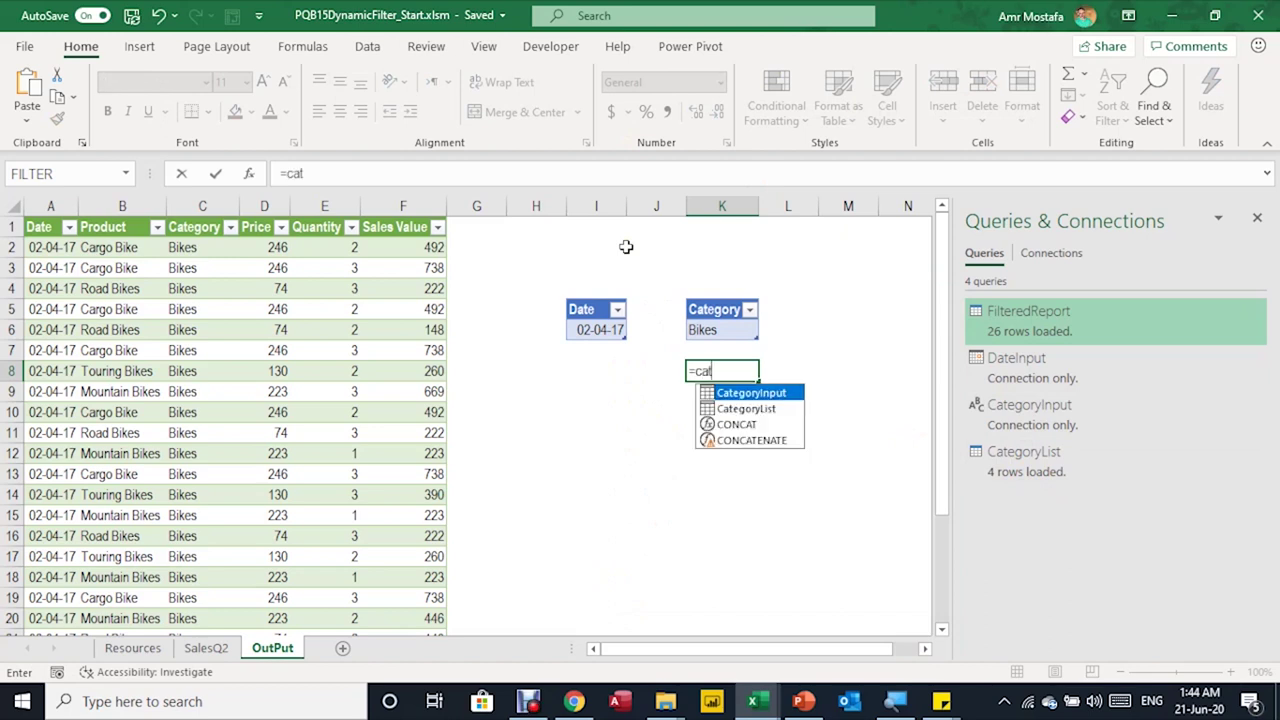
{"action": "type", "text": "e"}
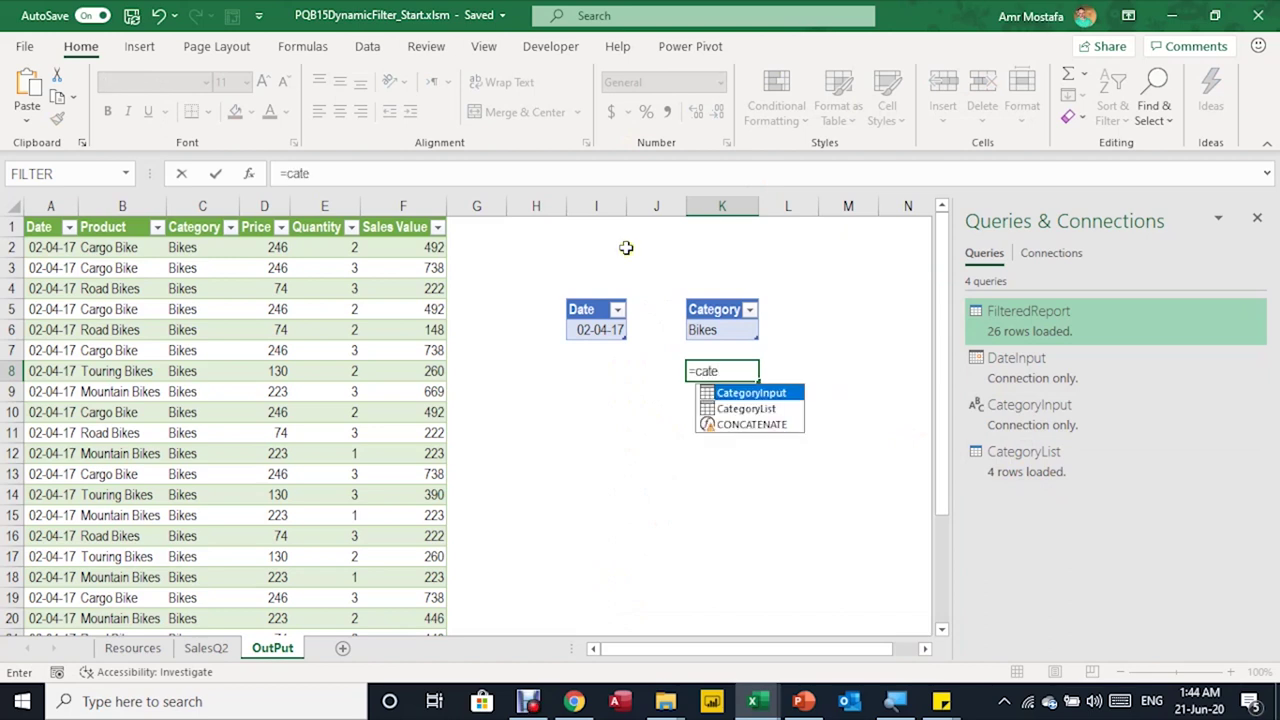
{"action": "key", "text": "Down"}
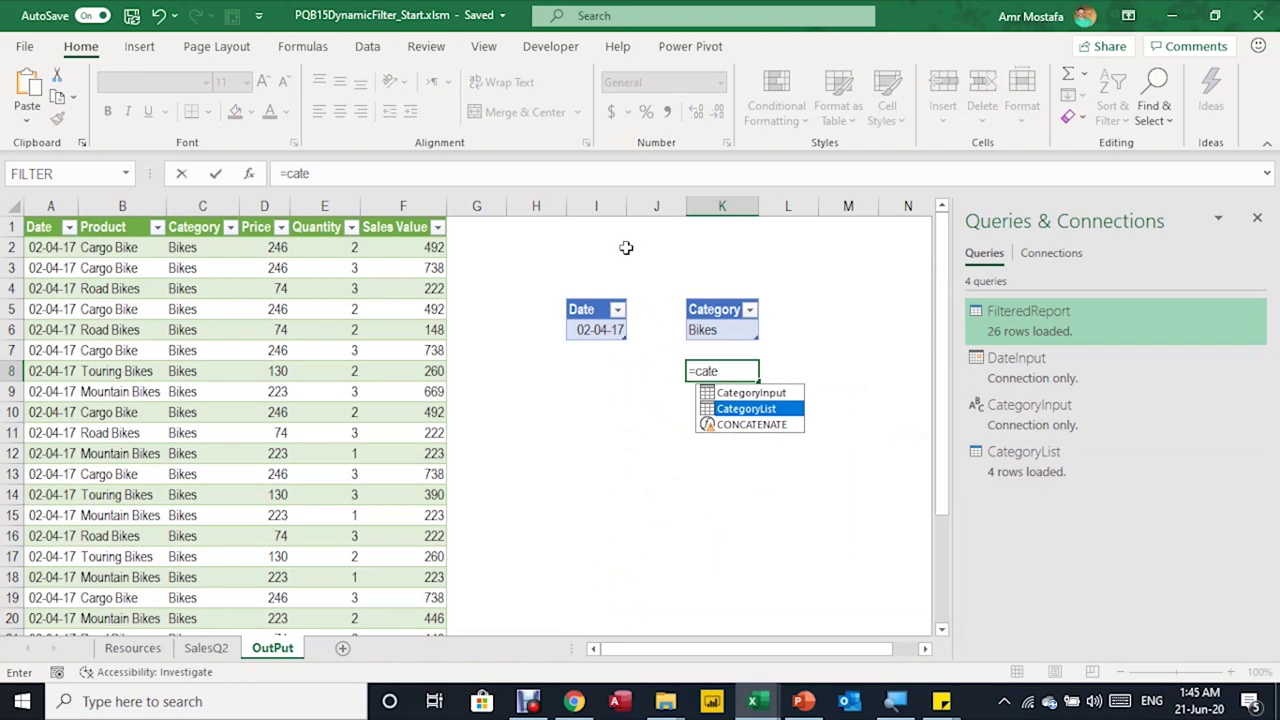
{"action": "key", "text": "Tab"}
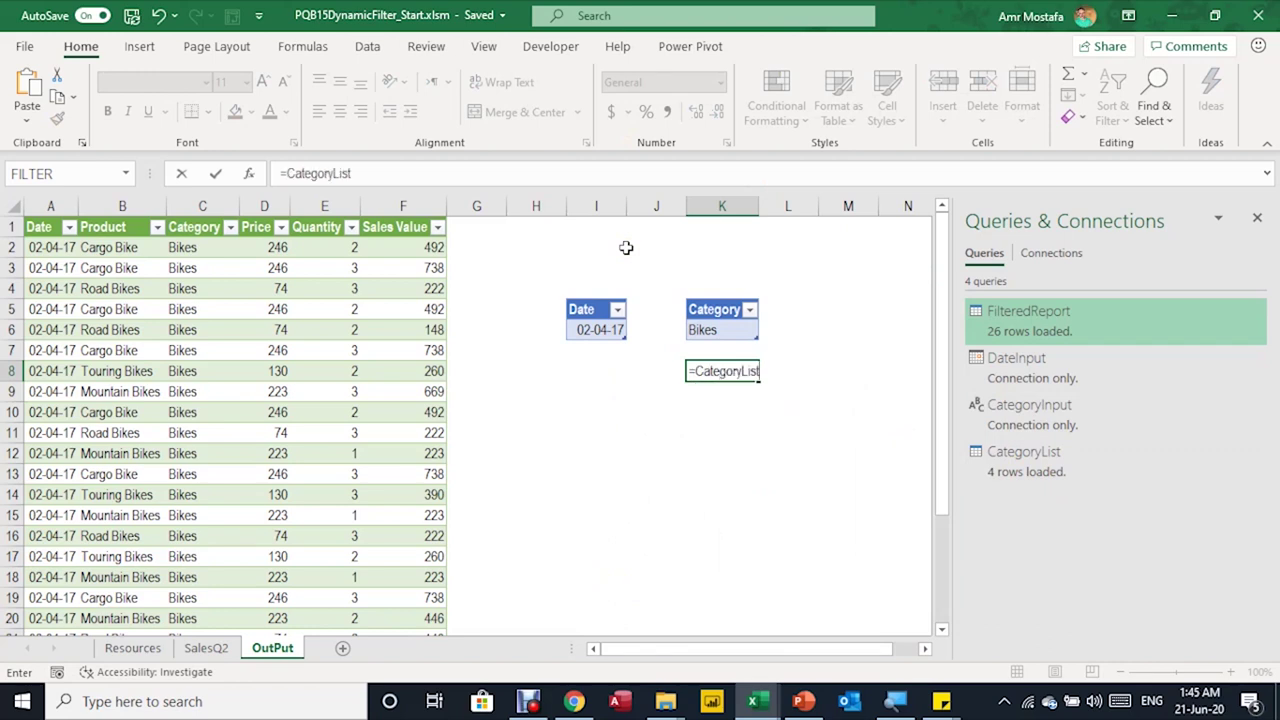
{"action": "type", "text": "["}
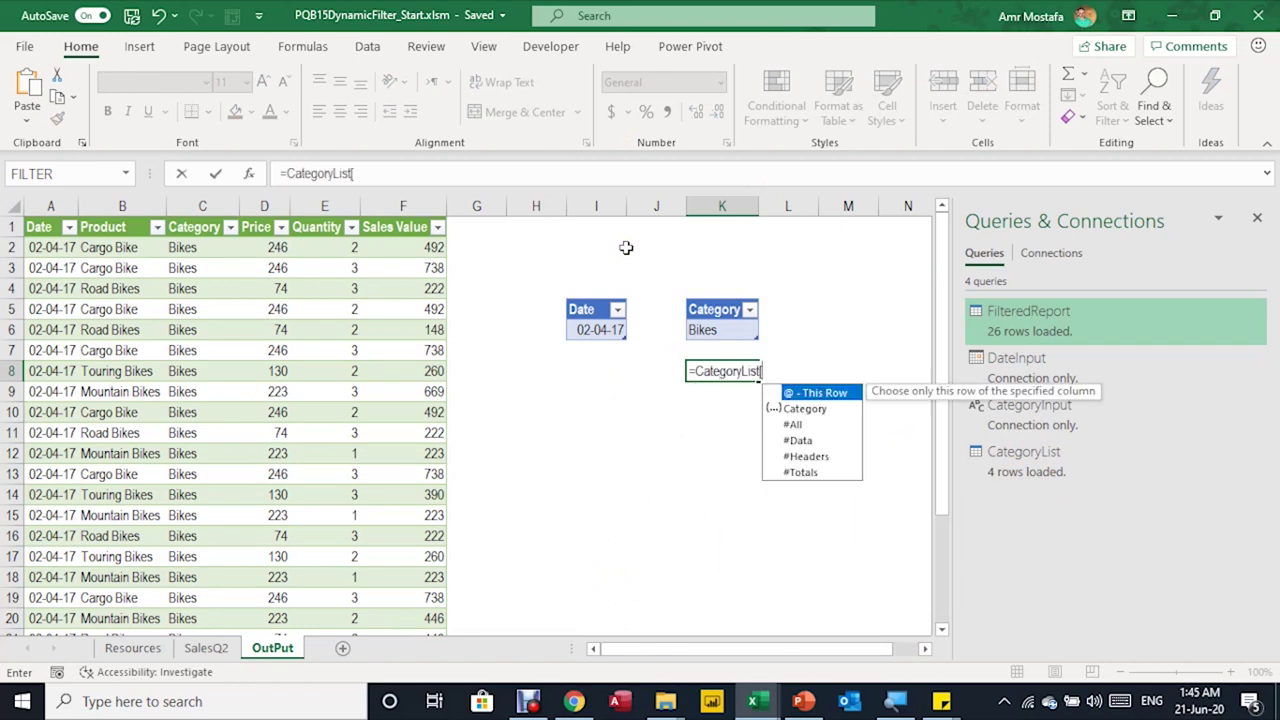
{"action": "key", "text": "Down"}
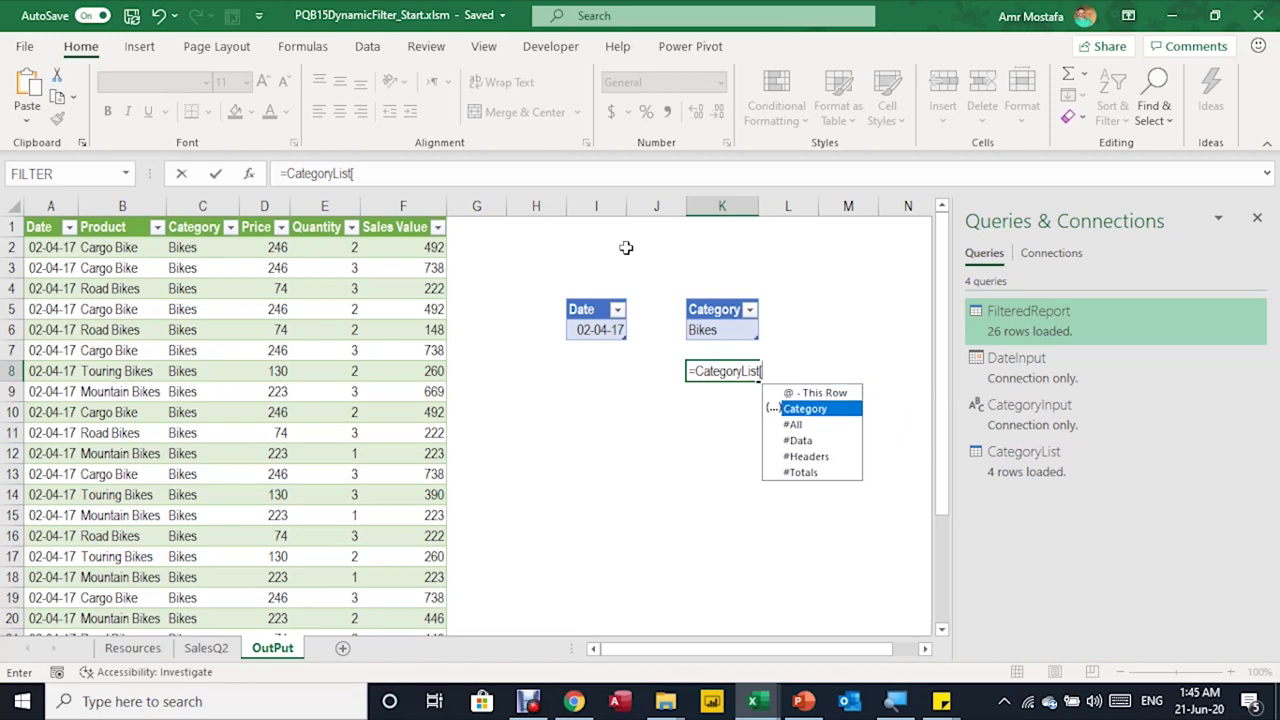
{"action": "key", "text": "Tab"}
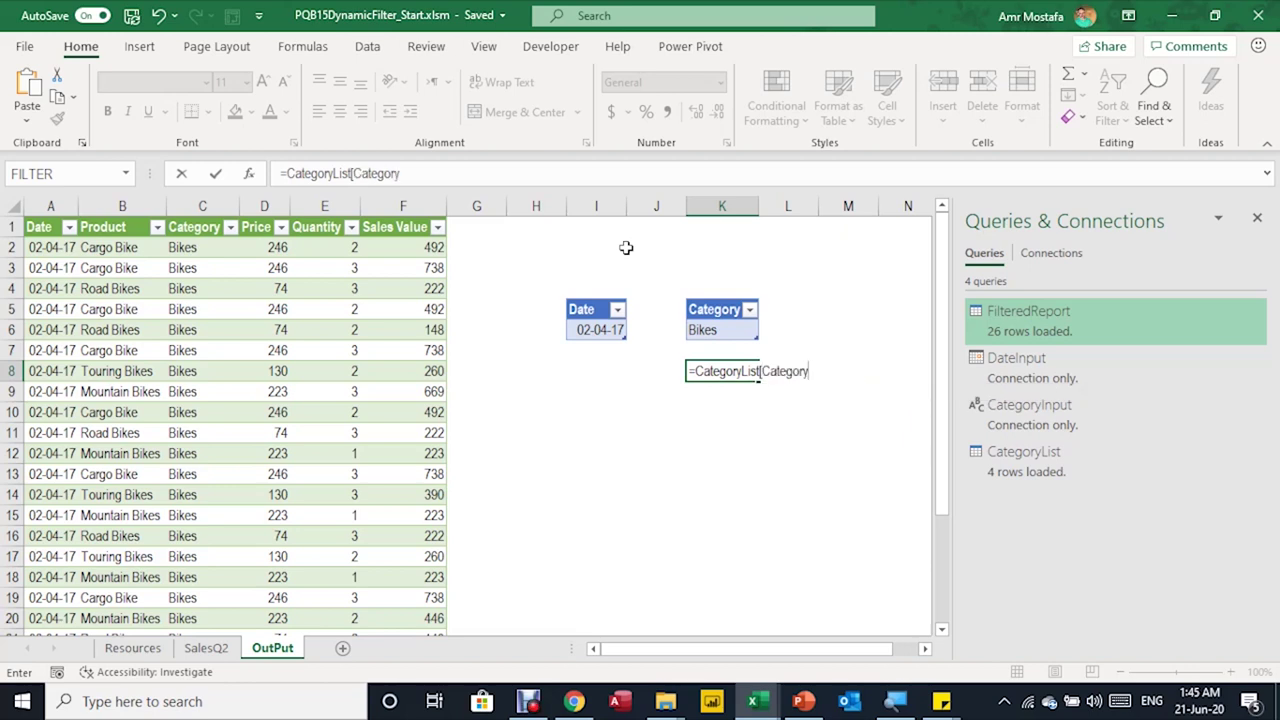
{"action": "key", "text": "Return"}
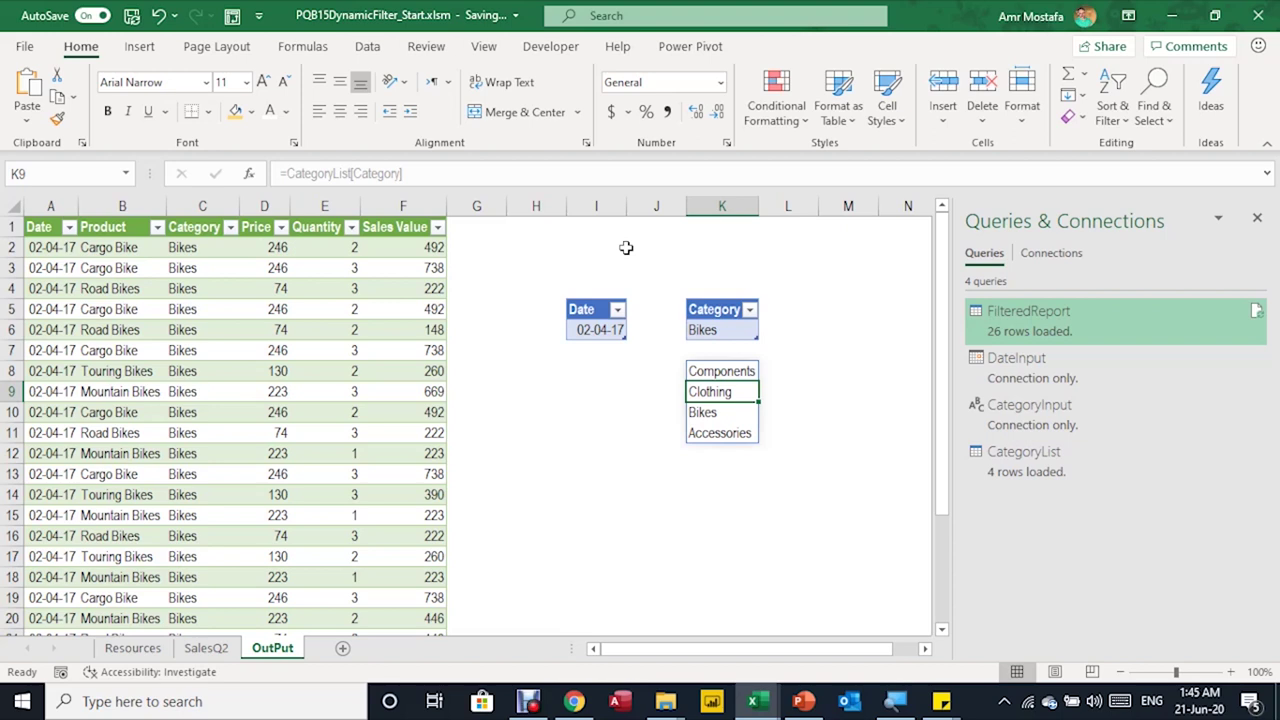
Check the =CategoryList[Category] formula in K8 without changing it
{"action": "key", "text": "Up"}
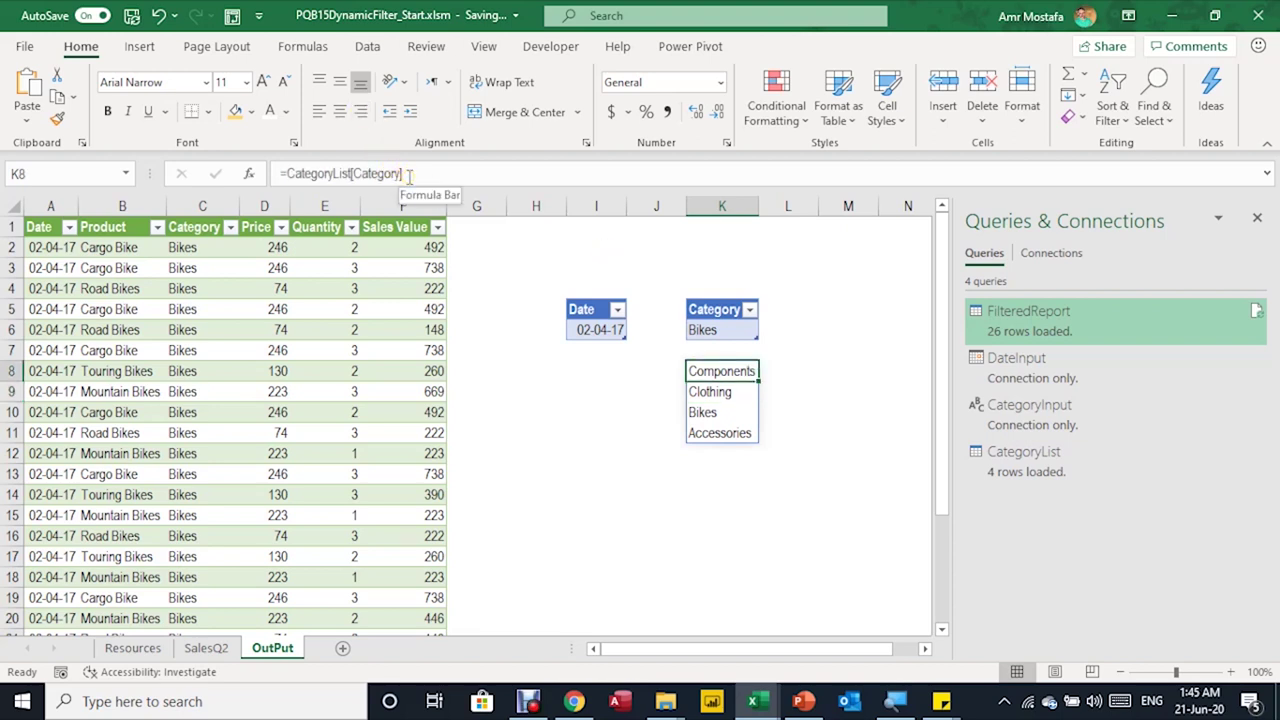
{"action": "left_click", "coordinate": [378, 173]}
{"action": "left_click_drag", "start_coordinate": [378, 173], "coordinate": [262, 176]}
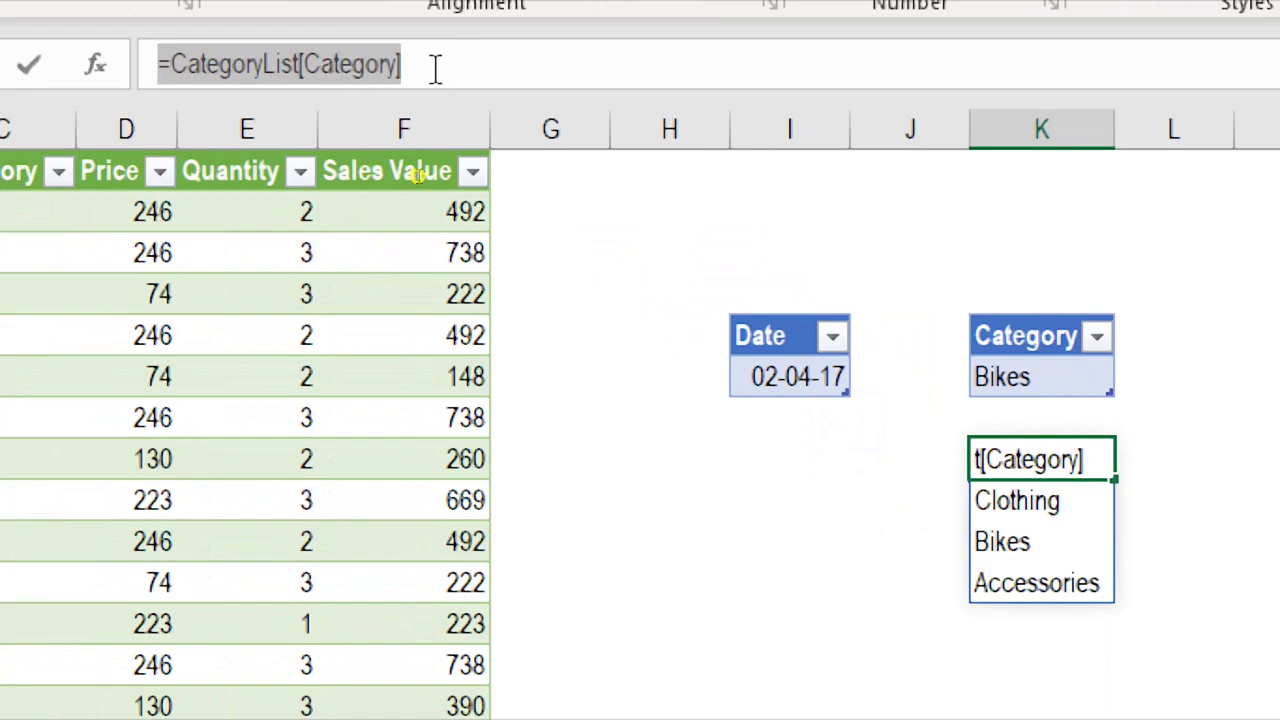
{"action": "key", "text": "Escape"}
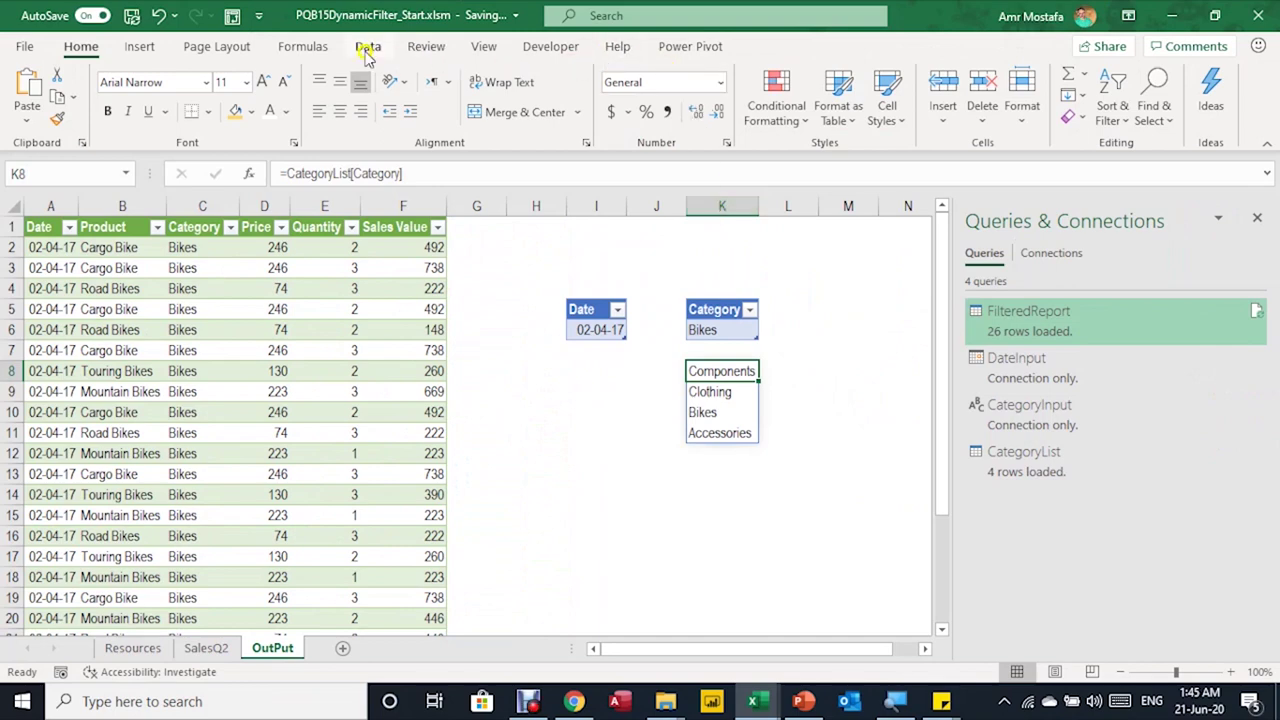
Give K8 list data validation with the pasted CategoryList[Category] source
{"action": "left_click", "coordinate": [367, 46]}
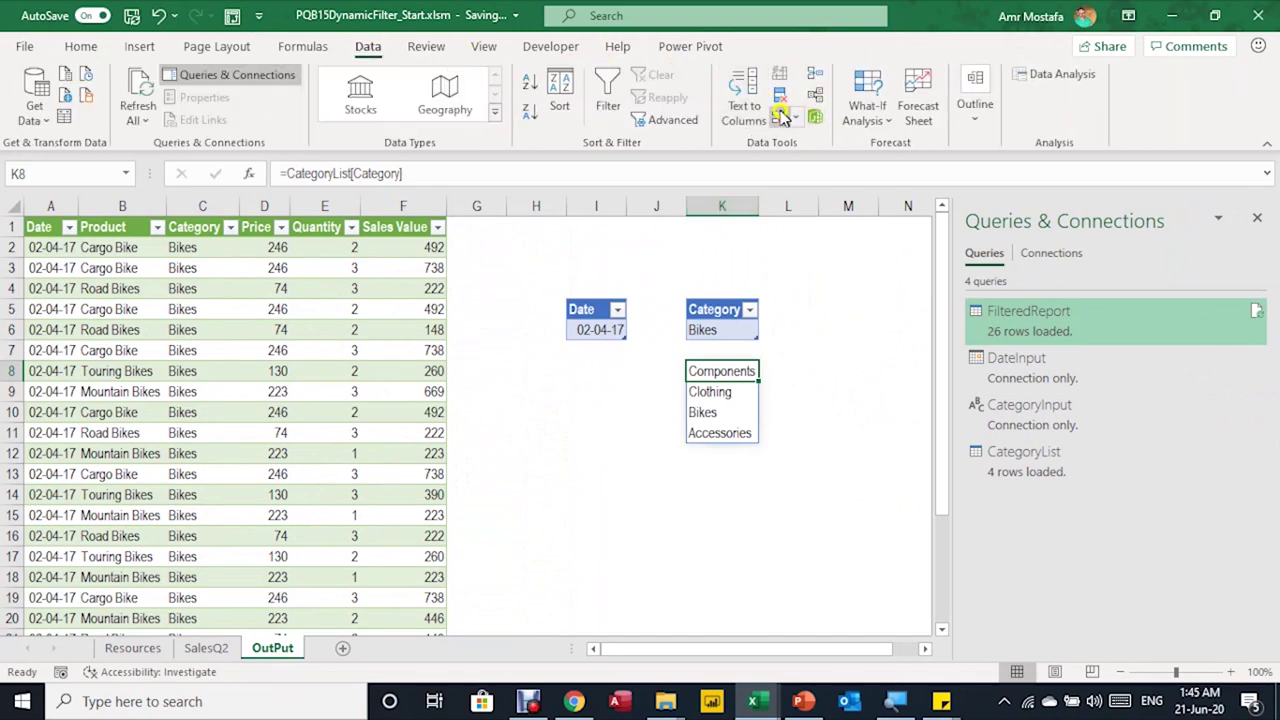
{"action": "left_click", "coordinate": [814, 117]}
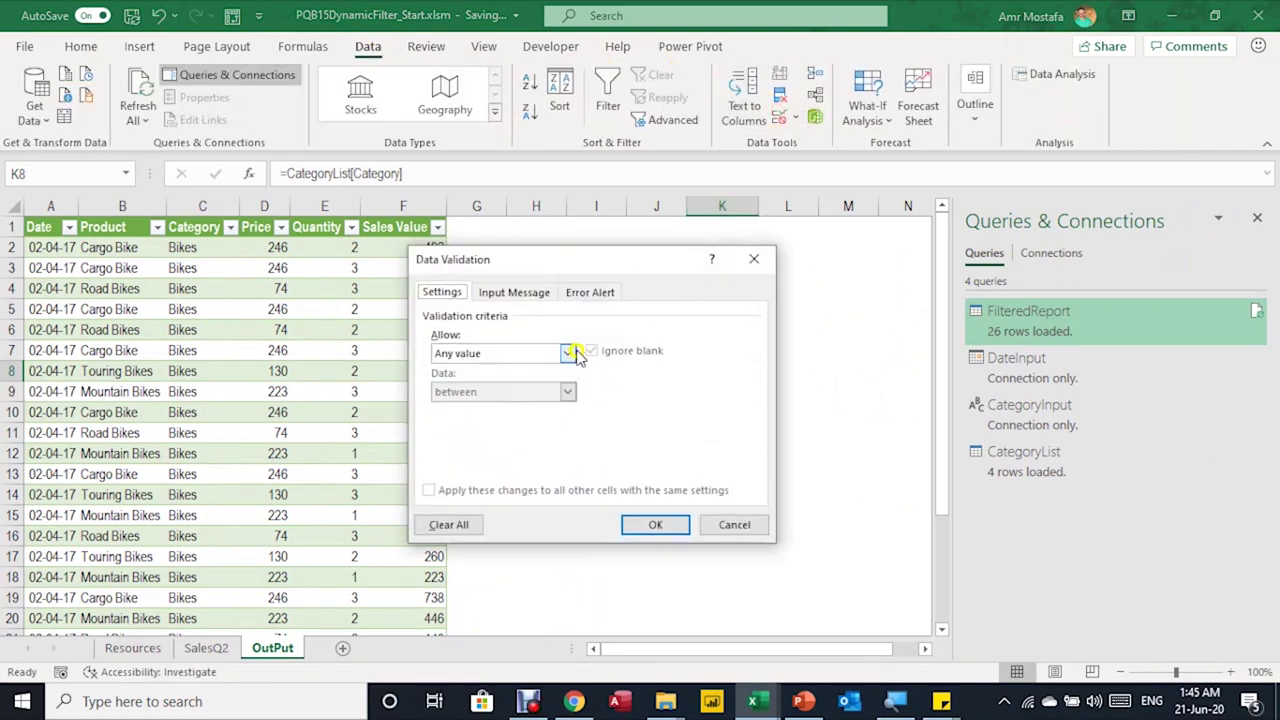
{"action": "left_click", "coordinate": [563, 354]}
{"action": "left_click", "coordinate": [459, 405]}
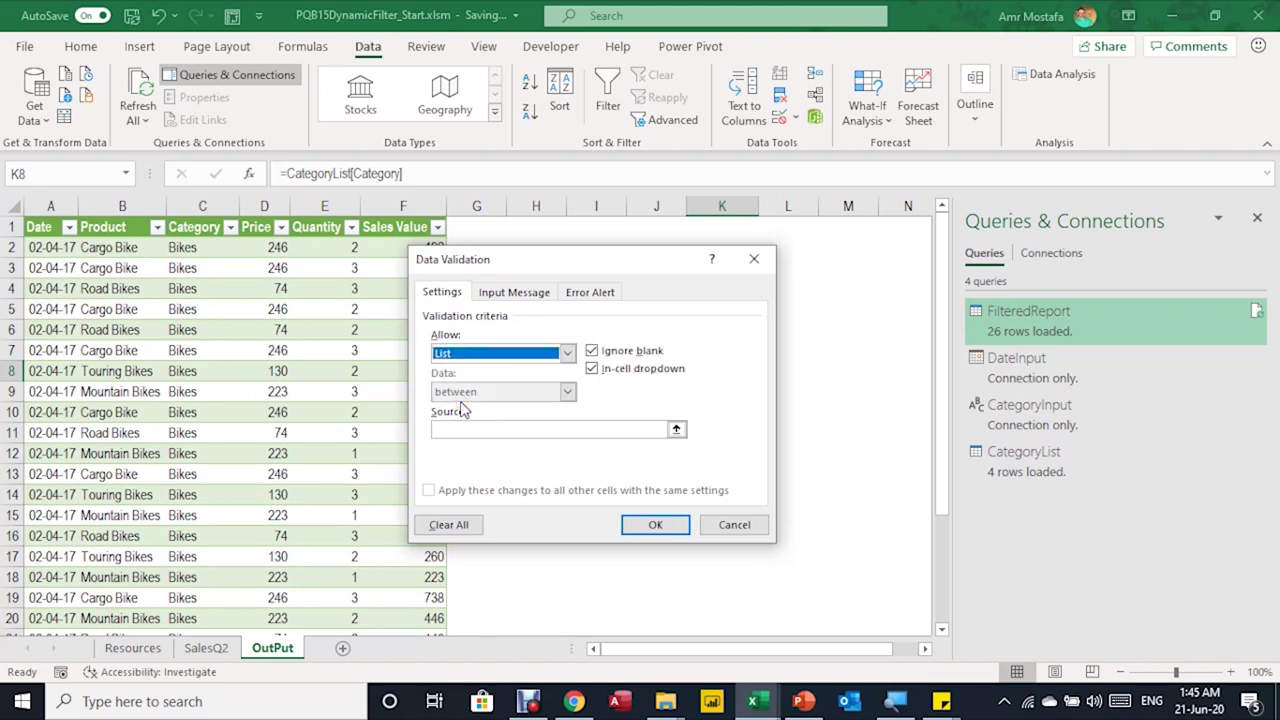
{"action": "left_click", "coordinate": [462, 430]}
{"action": "type", "text": "=CategoryList[Category]"}
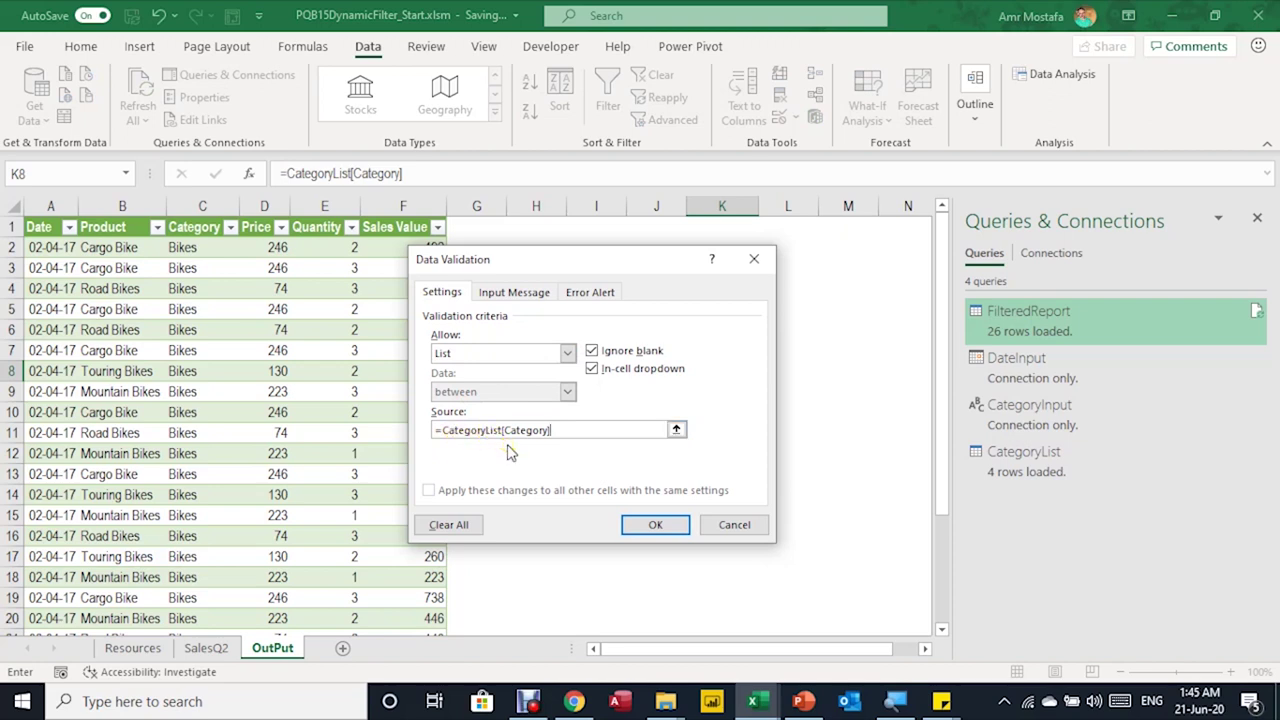
{"action": "left_click", "coordinate": [636, 526]}
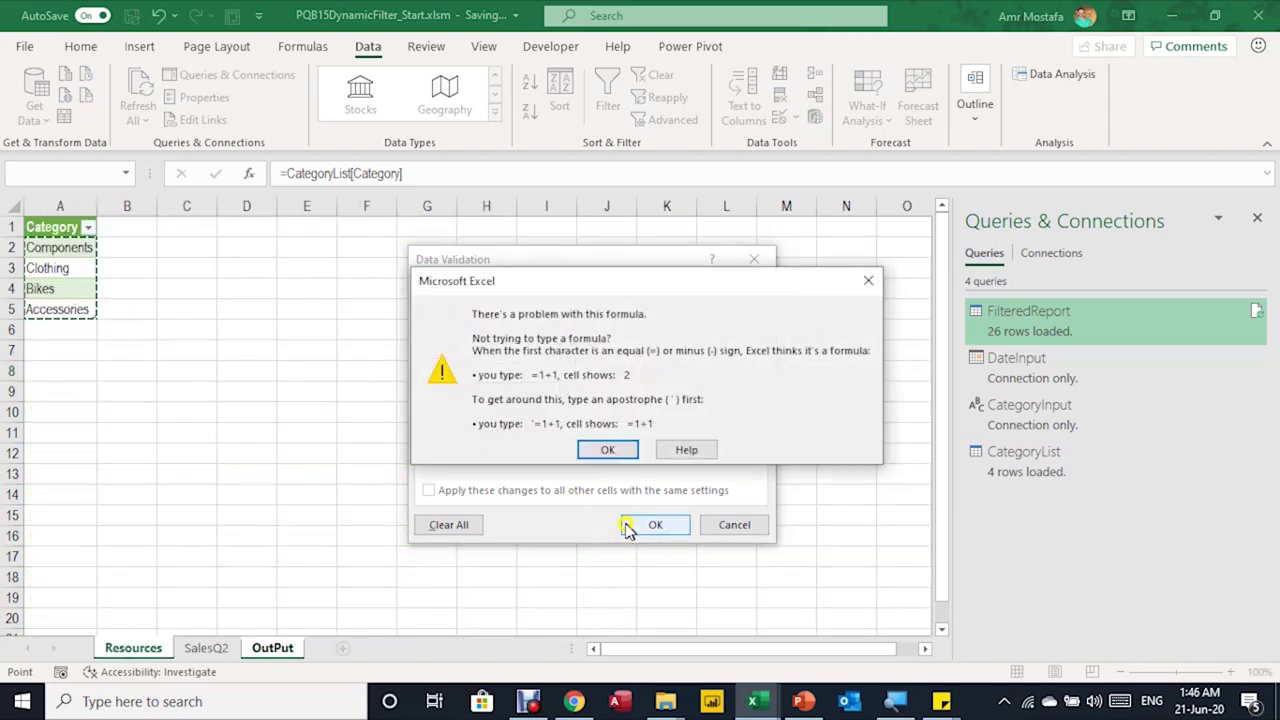
Dismiss the formula error and change the source to =Indirect("CategoryList[Category]")
{"action": "left_click", "coordinate": [610, 497]}
{"action": "left_click", "coordinate": [617, 450]}
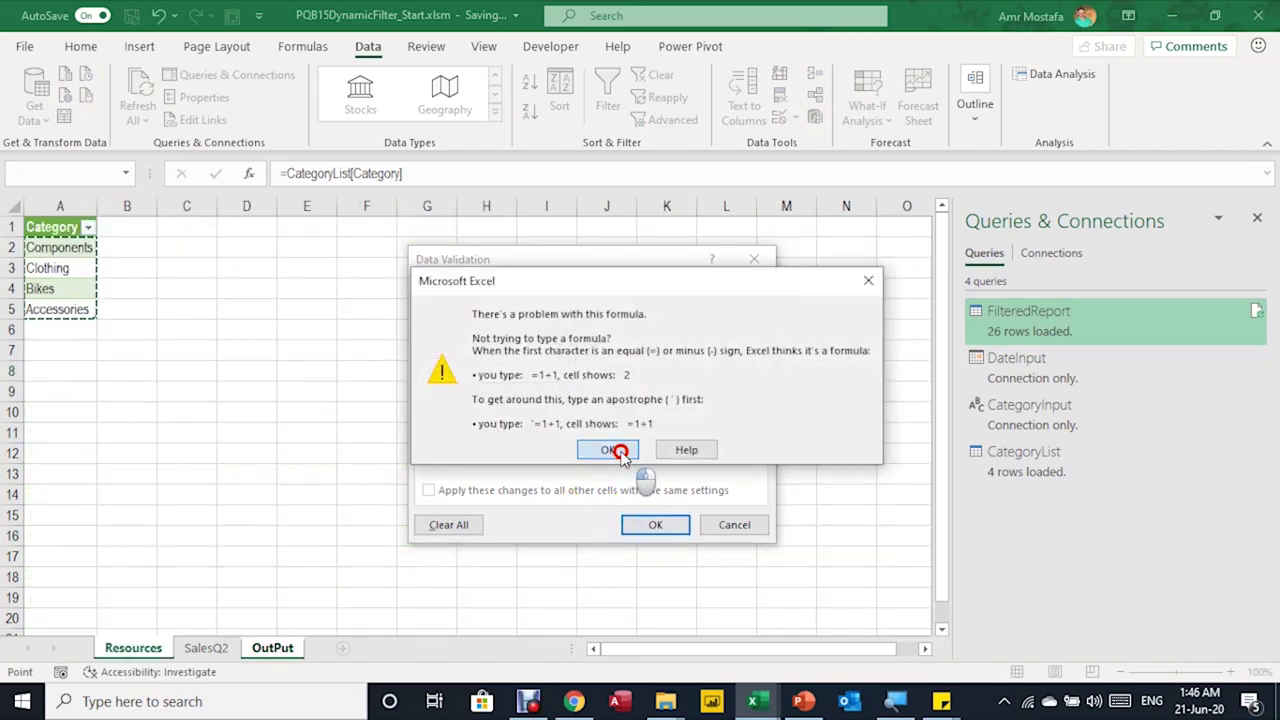
{"action": "left_click", "coordinate": [441, 430]}
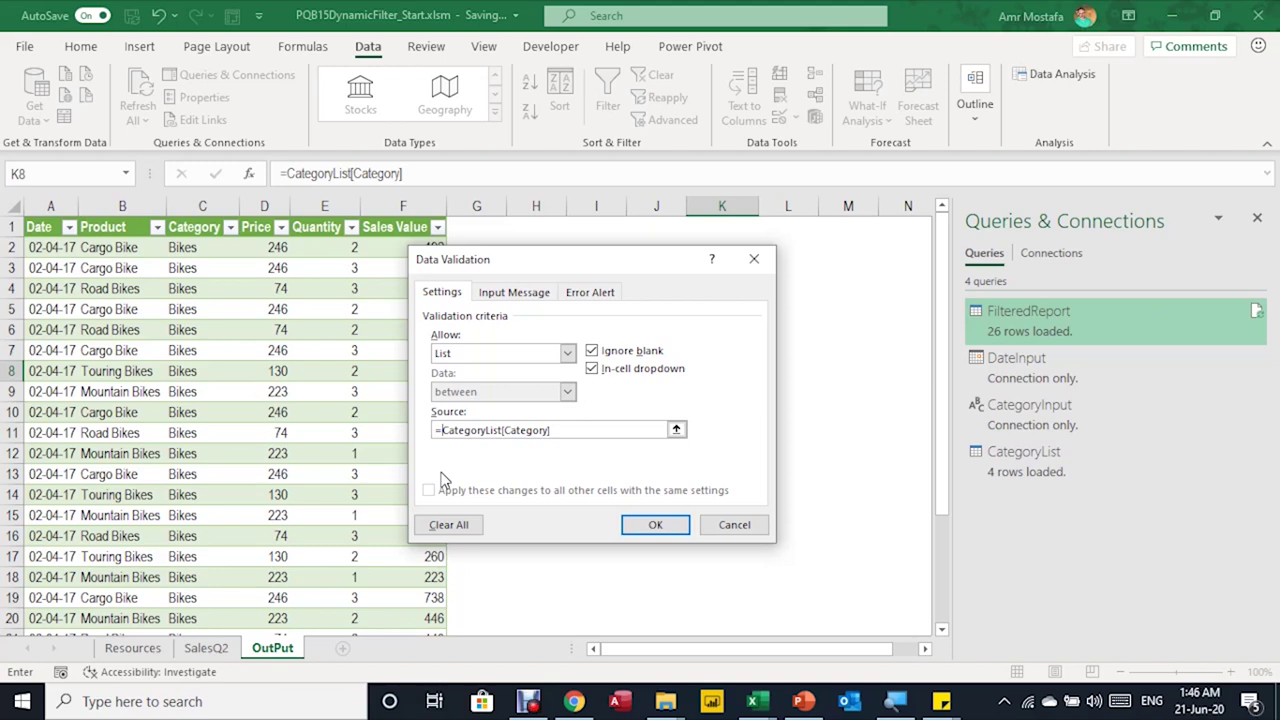
{"action": "type", "text": "Indirect"}
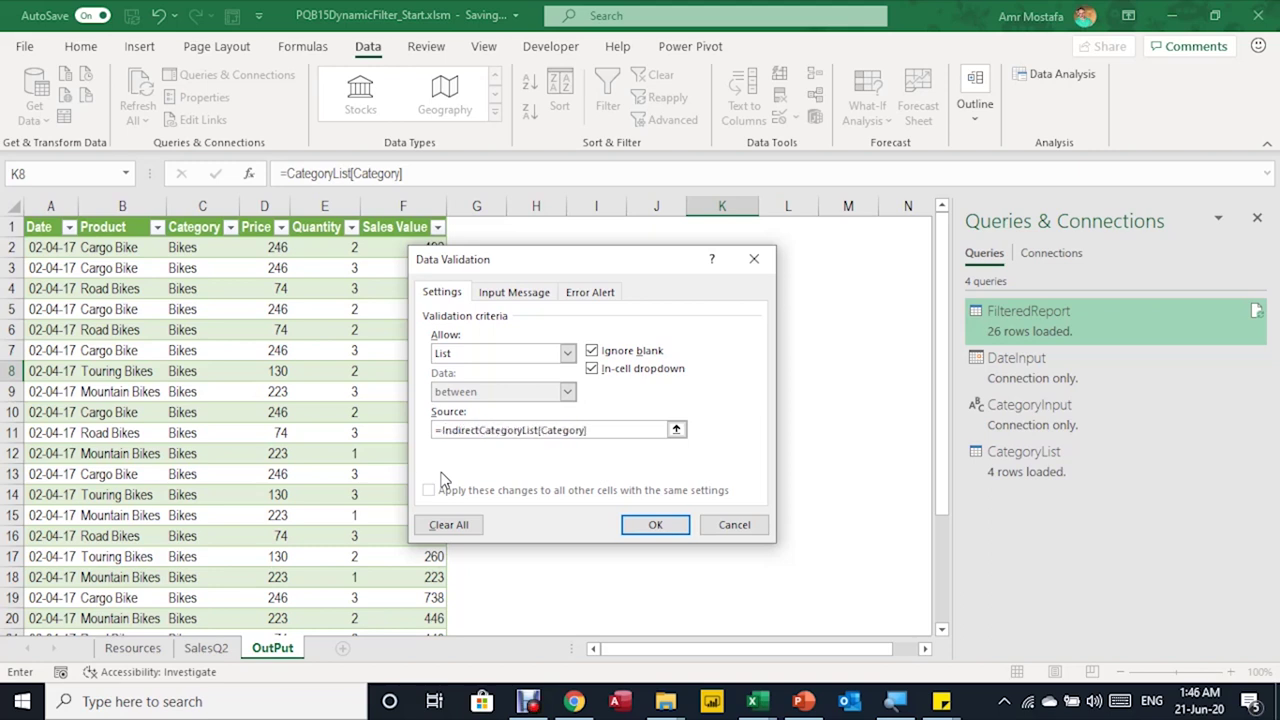
{"action": "type", "text": "(\""}
{"action": "left_click", "coordinate": [598, 430]}
{"action": "type", "text": "\""}
{"action": "left_click", "coordinate": [655, 524]}
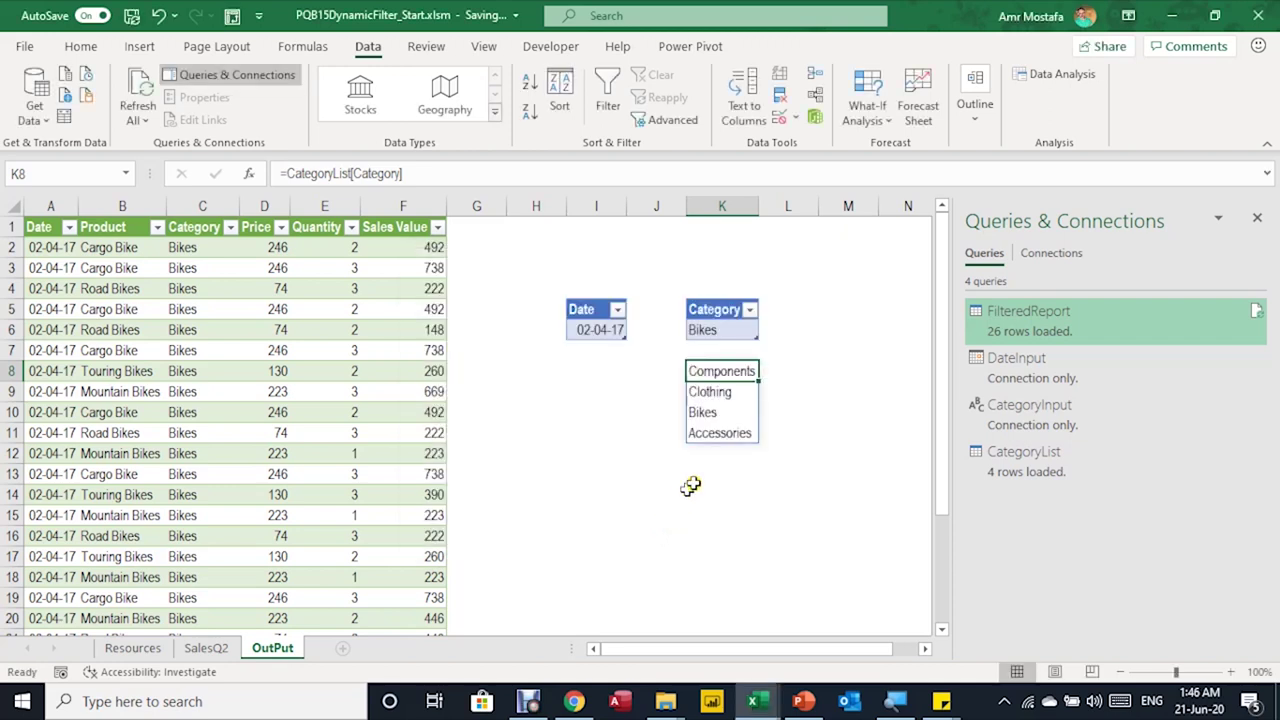
Paste only K8's category validation onto the Bikes cell K6 and check its dropdown
{"action": "left_click", "coordinate": [715, 392]}
{"action": "left_click", "coordinate": [718, 371]}
{"action": "right_click", "coordinate": [718, 371]}
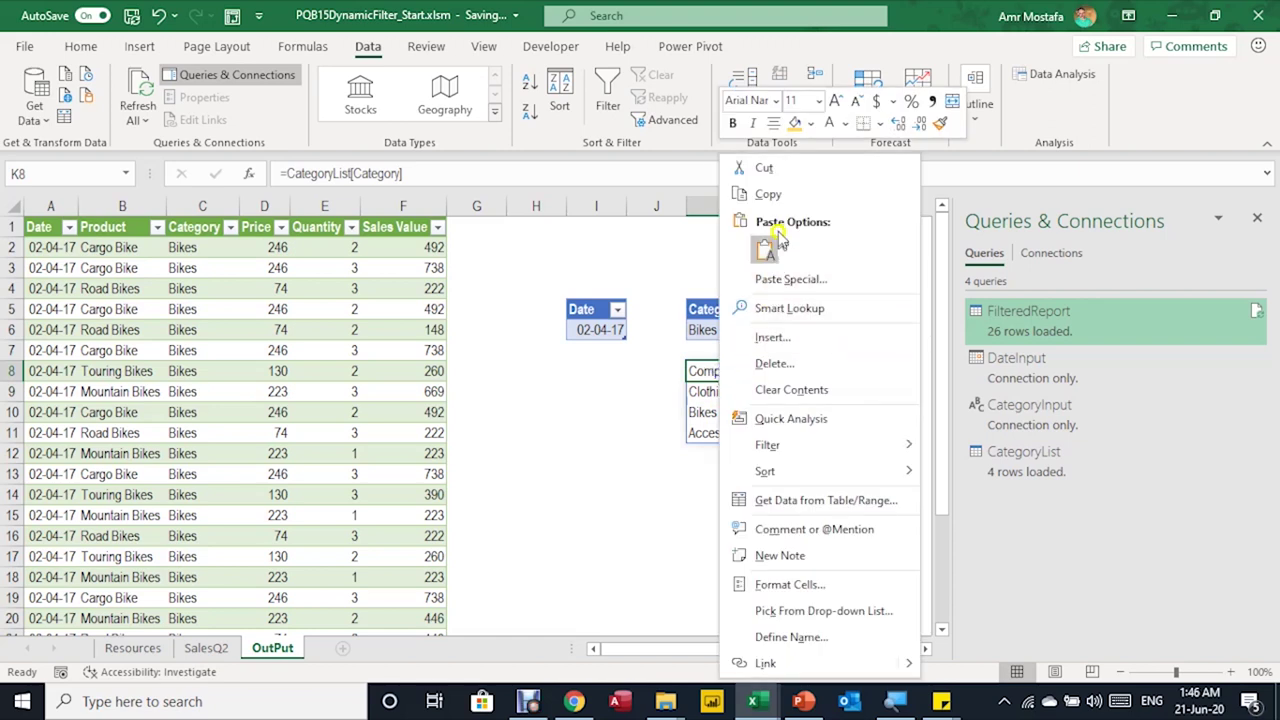
{"action": "left_click", "coordinate": [777, 197]}
{"action": "right_click", "coordinate": [722, 332]}
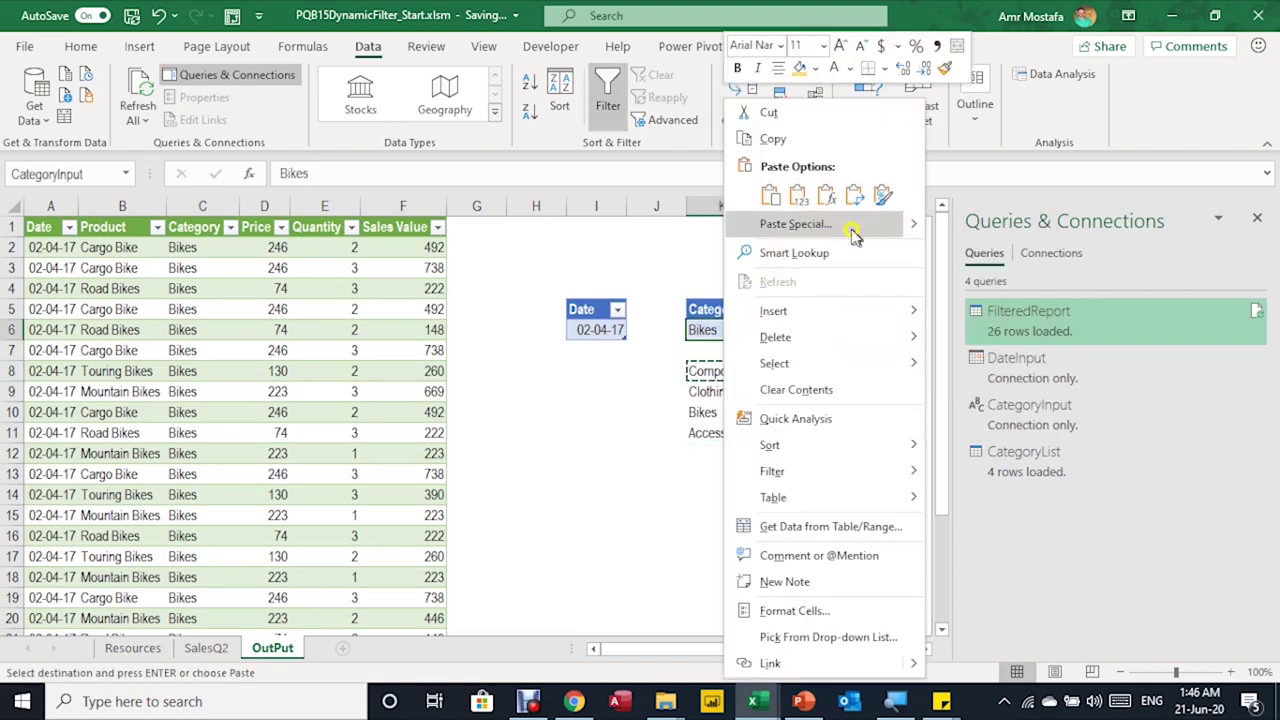
{"action": "left_click", "coordinate": [988, 425]}
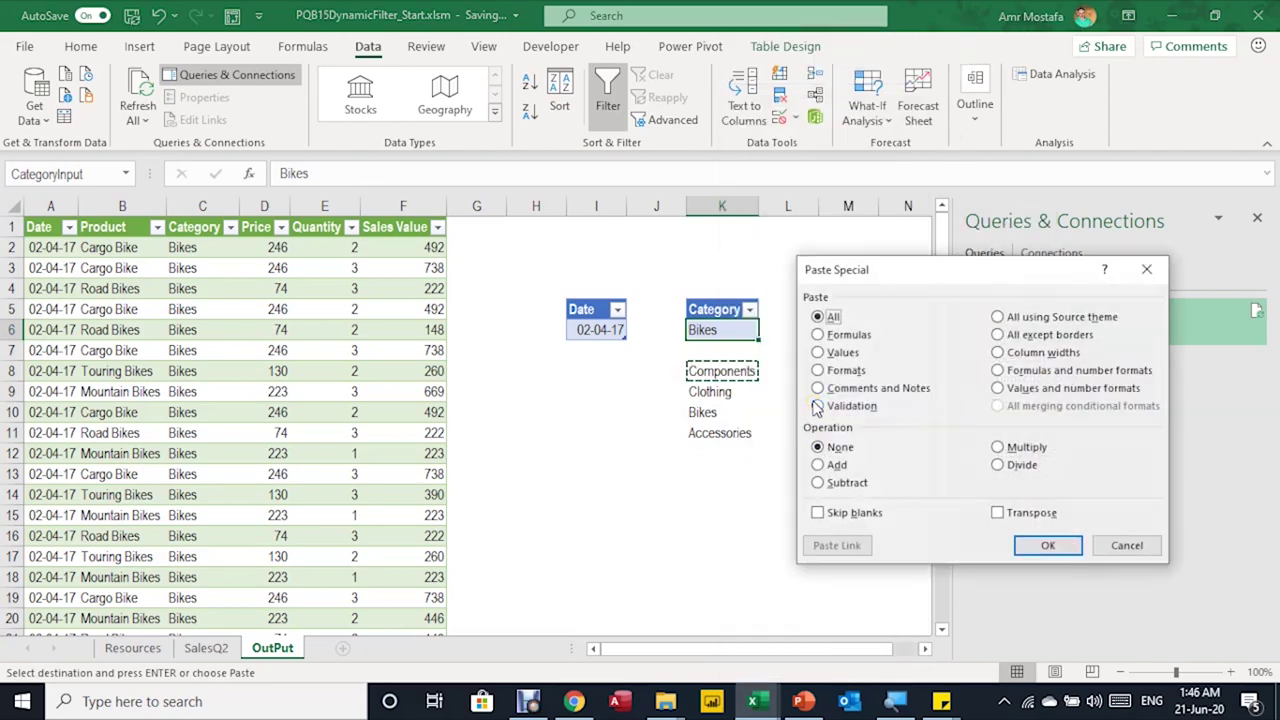
{"action": "left_click", "coordinate": [817, 407]}
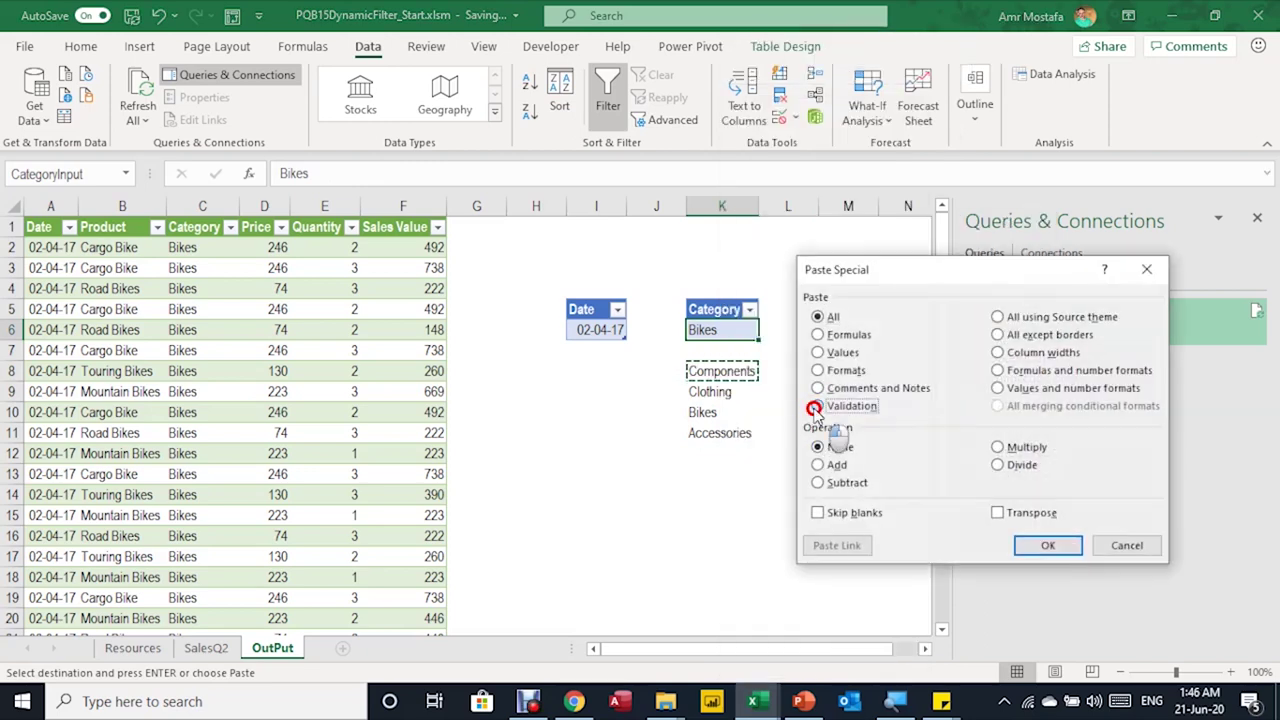
{"action": "left_click", "coordinate": [1040, 546]}
{"action": "left_click", "coordinate": [767, 330]}
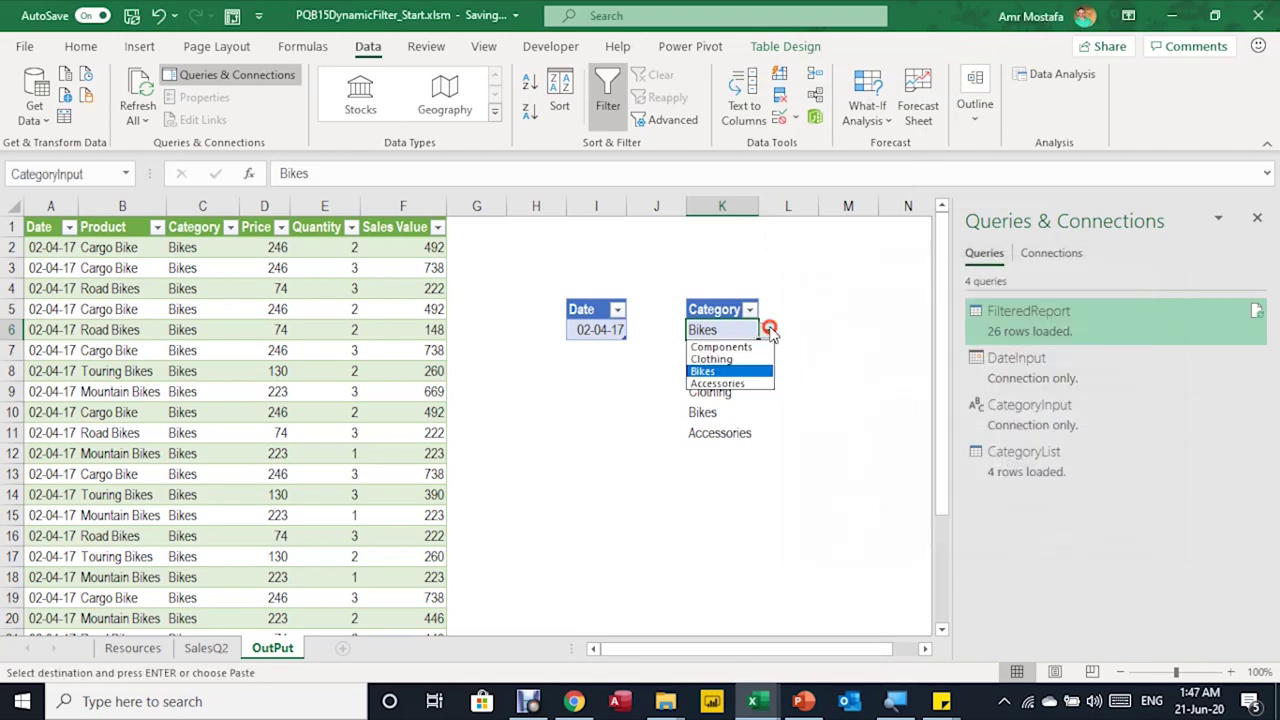
{"action": "left_click", "coordinate": [769, 330]}
Delete the helper category list in K8 and narrow column J to width 2.57
{"action": "left_click", "coordinate": [770, 450]}
{"action": "left_click", "coordinate": [725, 372]}
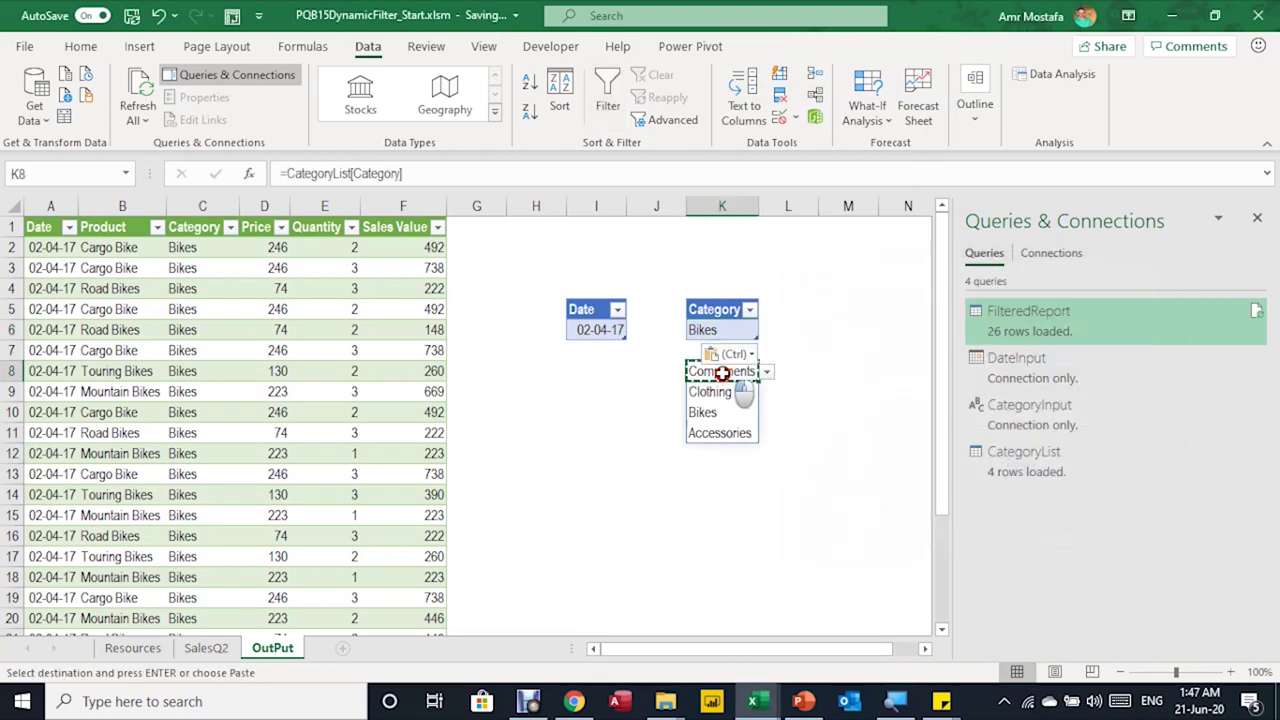
{"action": "key", "text": "Delete"}
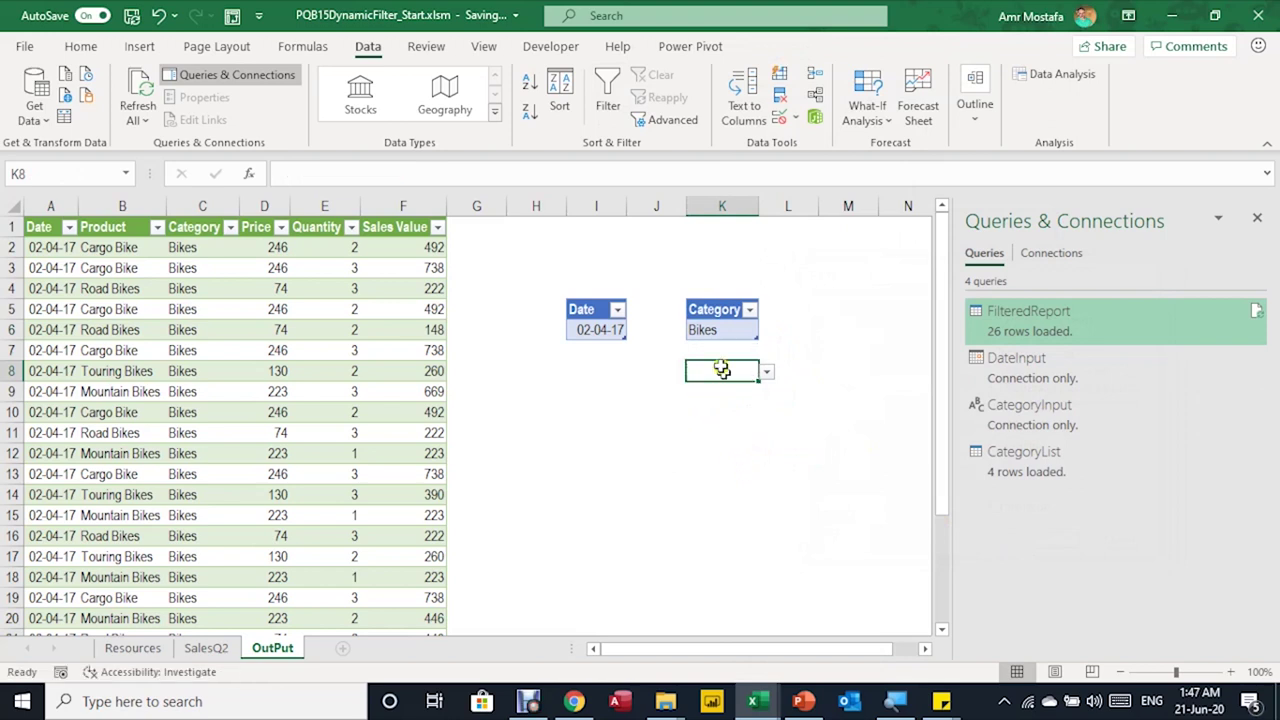
{"action": "left_click", "coordinate": [706, 333]}
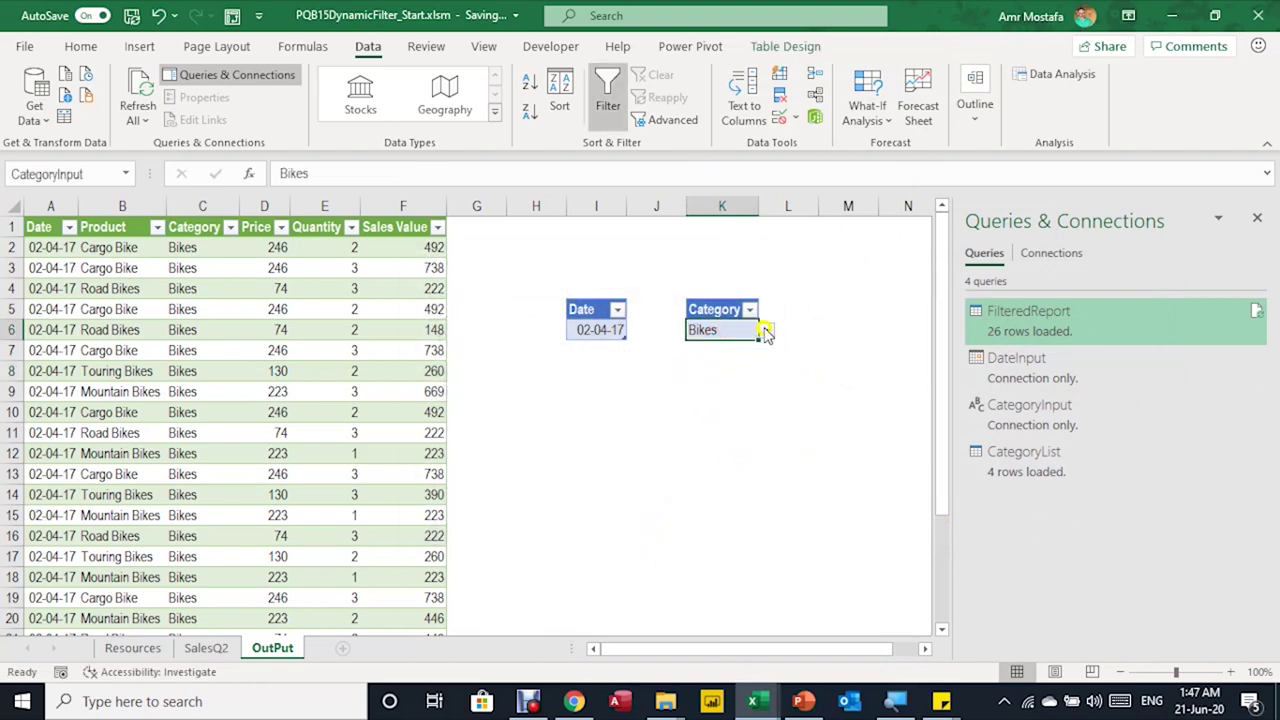
{"action": "left_click", "coordinate": [767, 330]}
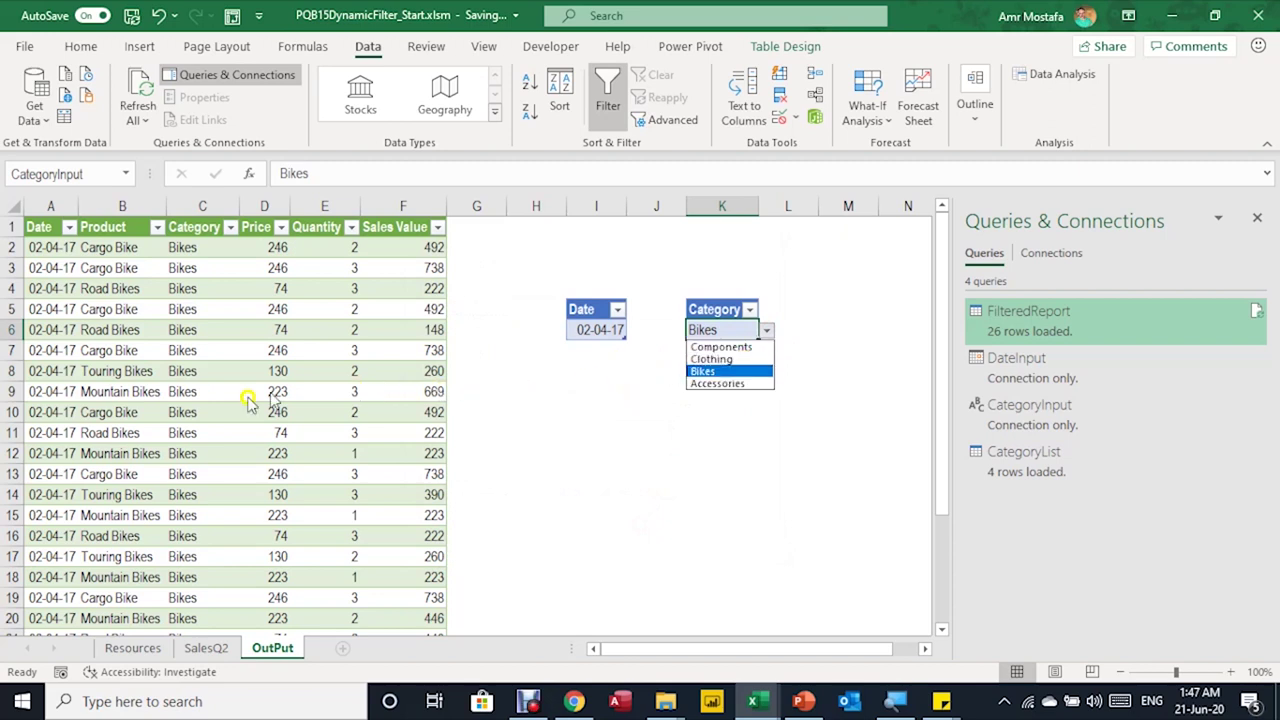
{"action": "left_click", "coordinate": [617, 414]}
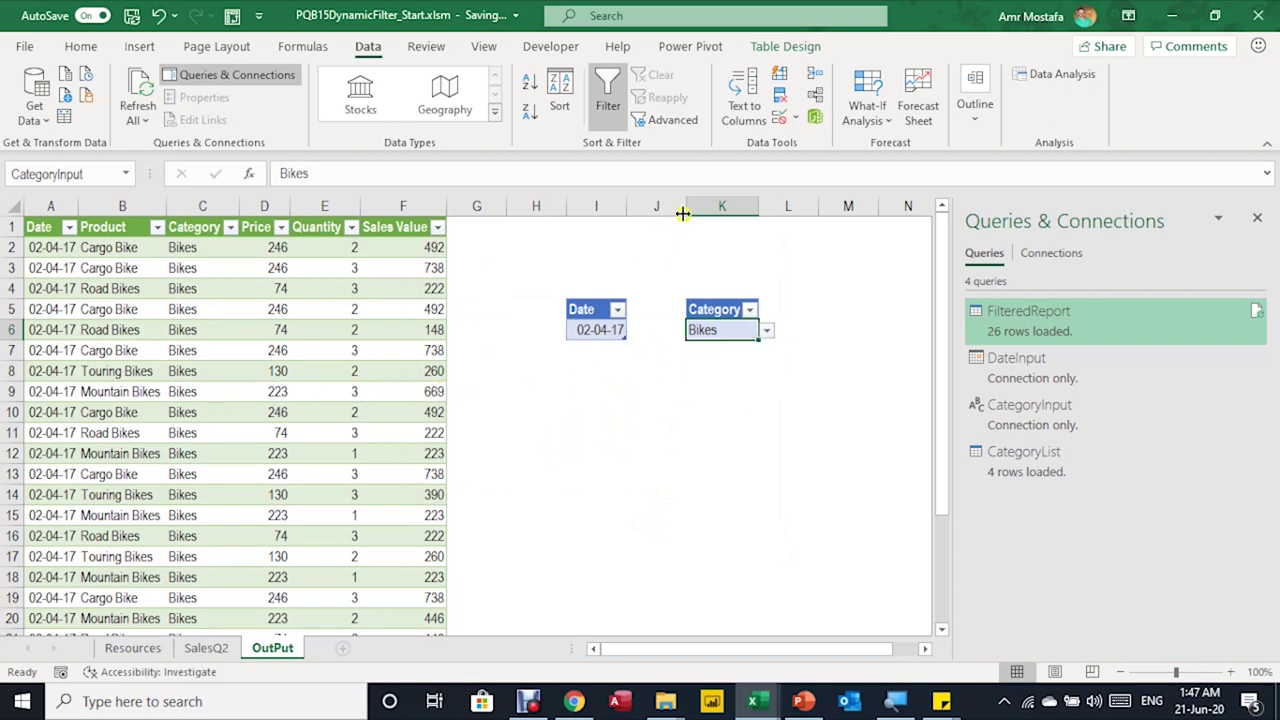
{"action": "left_click_drag", "start_coordinate": [686, 206], "coordinate": [648, 207]}
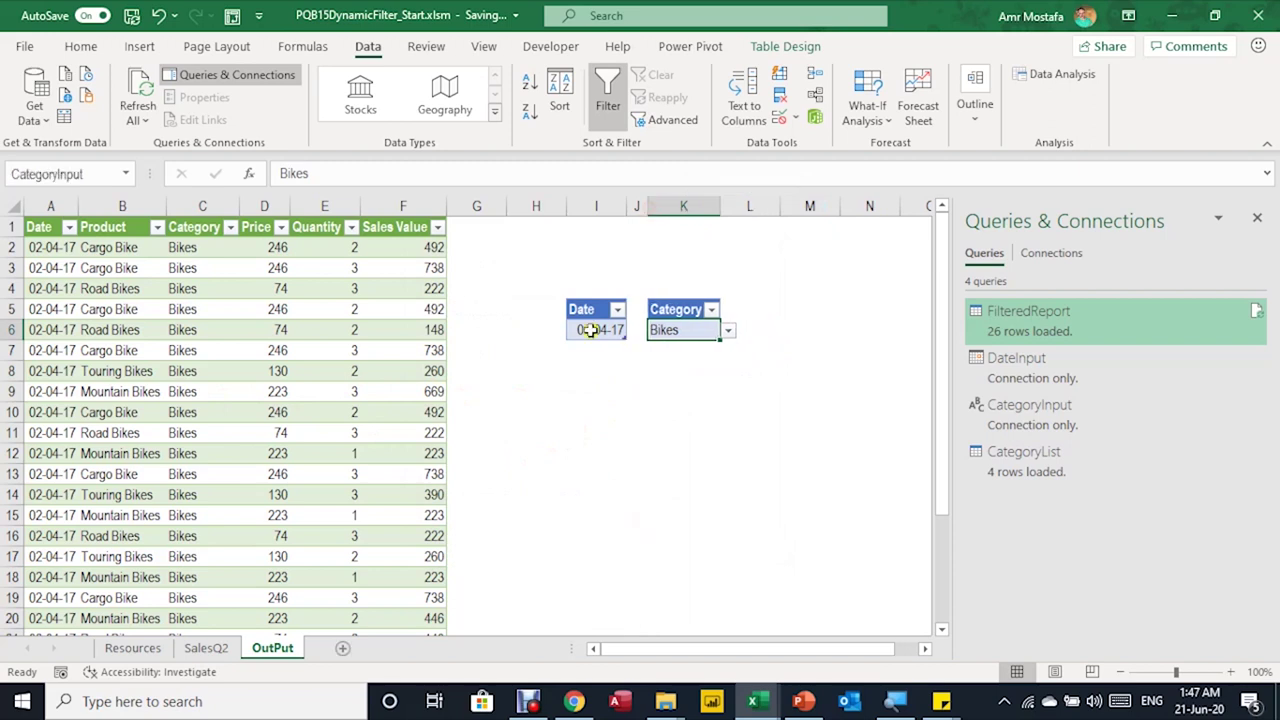
{"action": "left_click", "coordinate": [592, 330]}
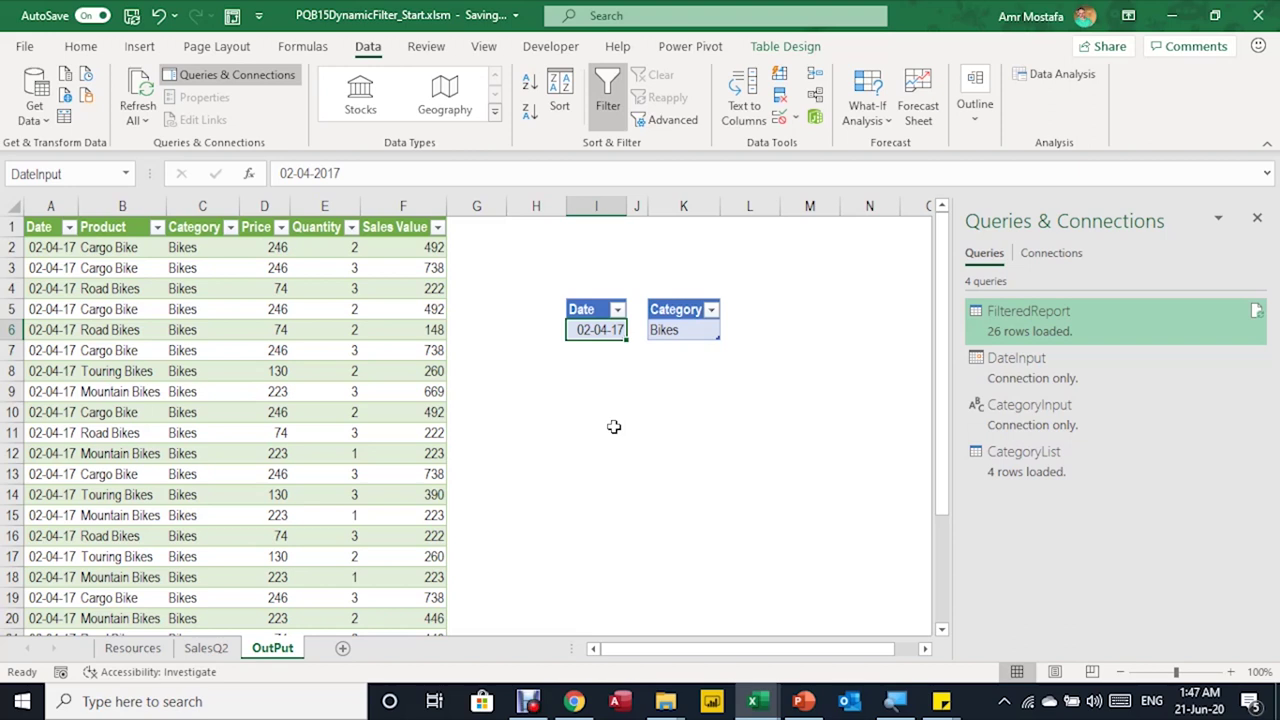
Duplicate CategoryList as StartDate and open its Expanded Content step settings
{"action": "left_click", "coordinate": [1070, 470]}
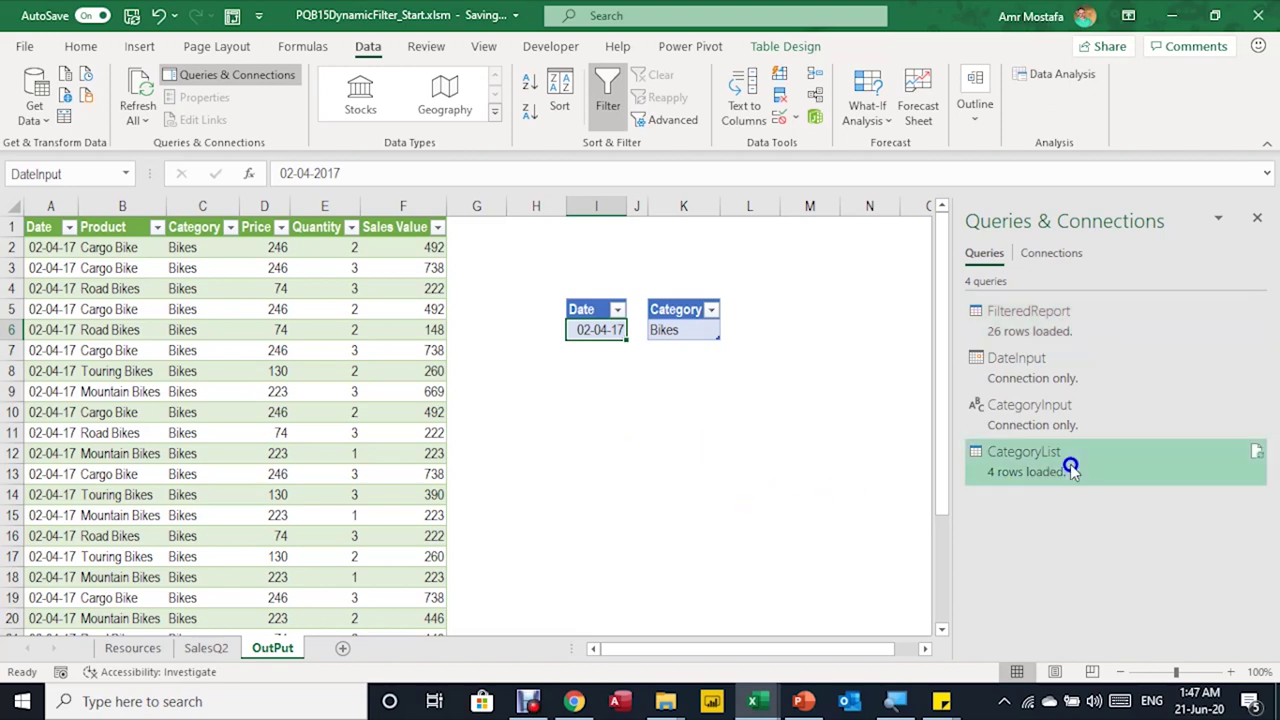
{"action": "right_click", "coordinate": [1070, 468]}
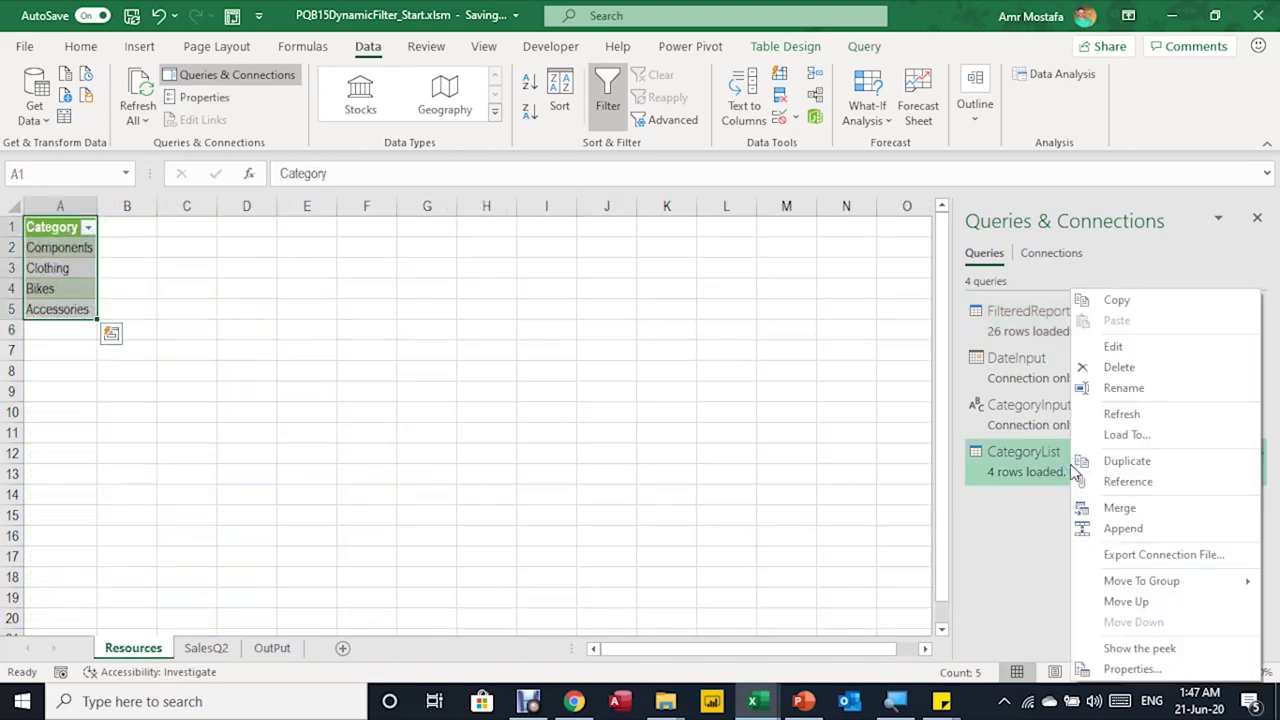
{"action": "left_click", "coordinate": [1127, 461]}
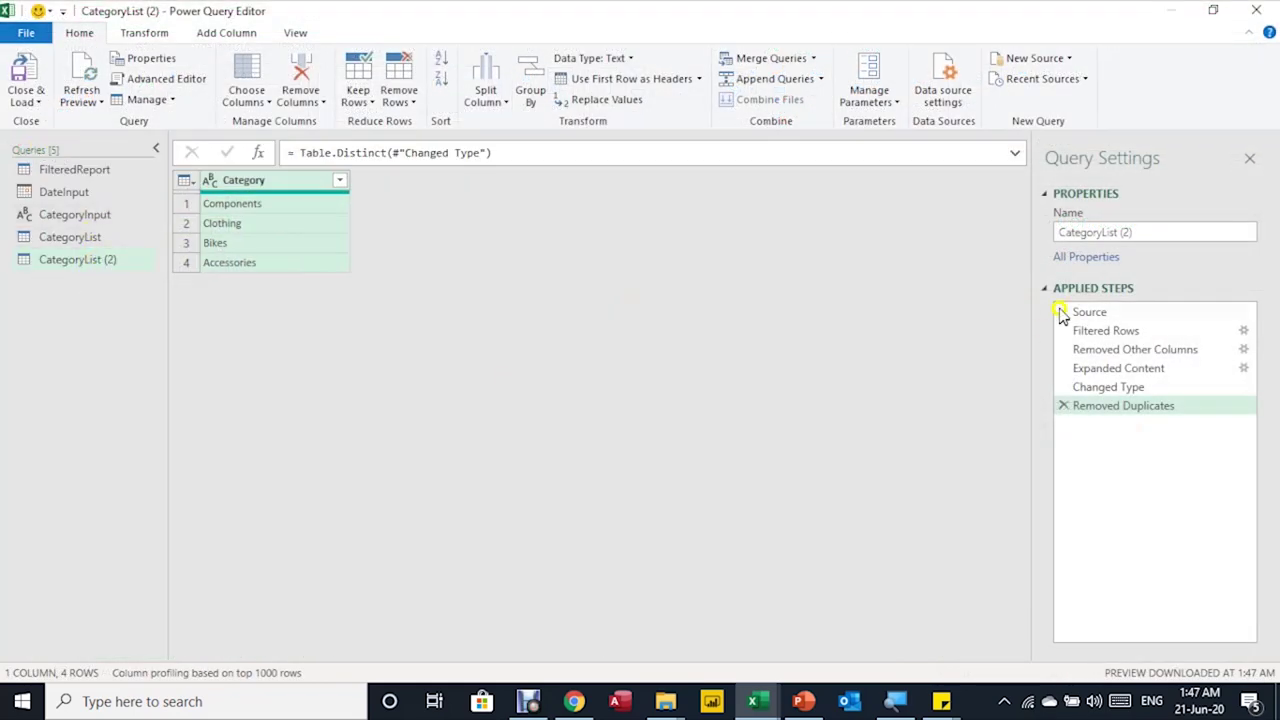
{"action": "left_click_drag", "start_coordinate": [1182, 233], "coordinate": [1042, 229]}
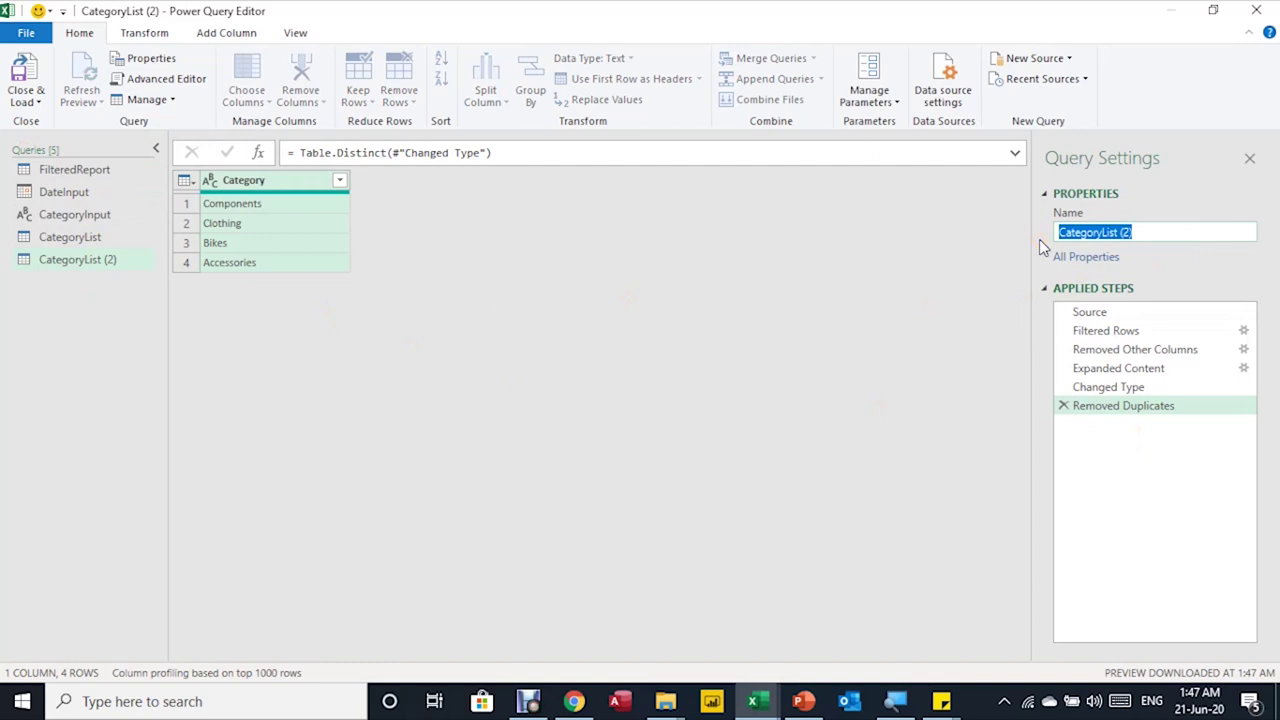
{"action": "type", "text": "Sta"}
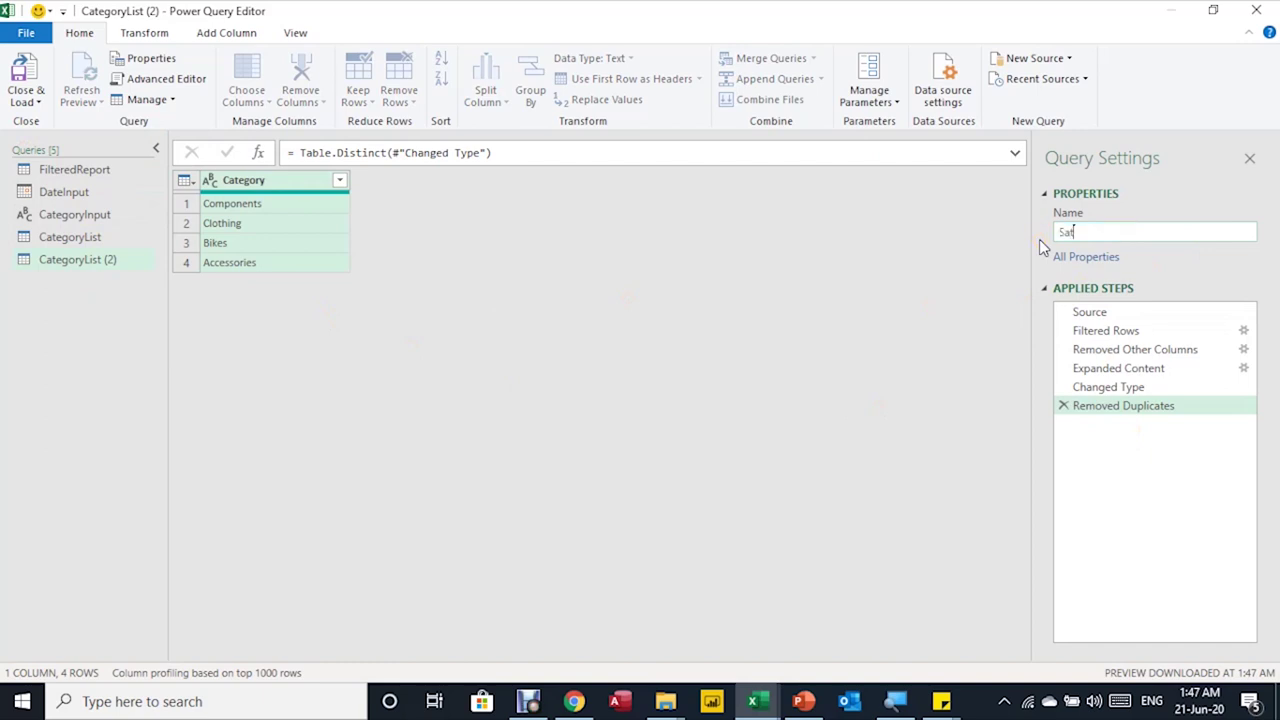
{"action": "type", "text": "rtDate"}
{"action": "key", "text": "Return"}
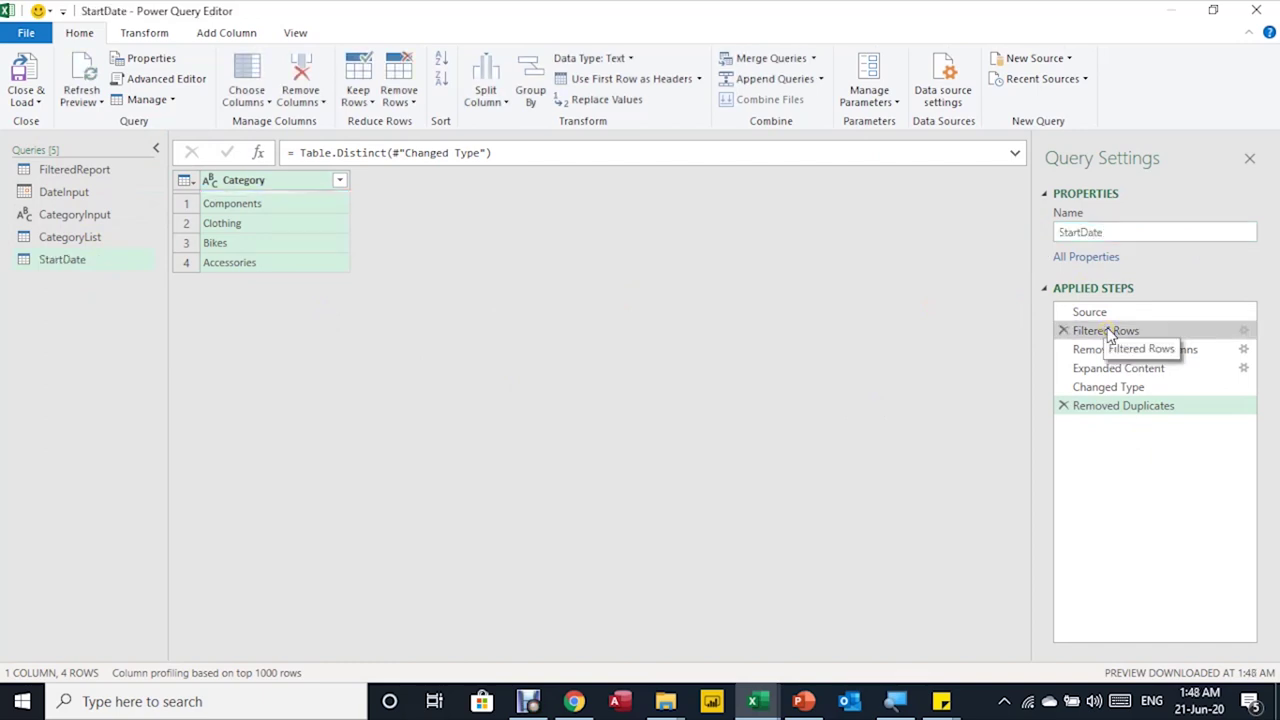
{"action": "left_click", "coordinate": [1110, 369]}
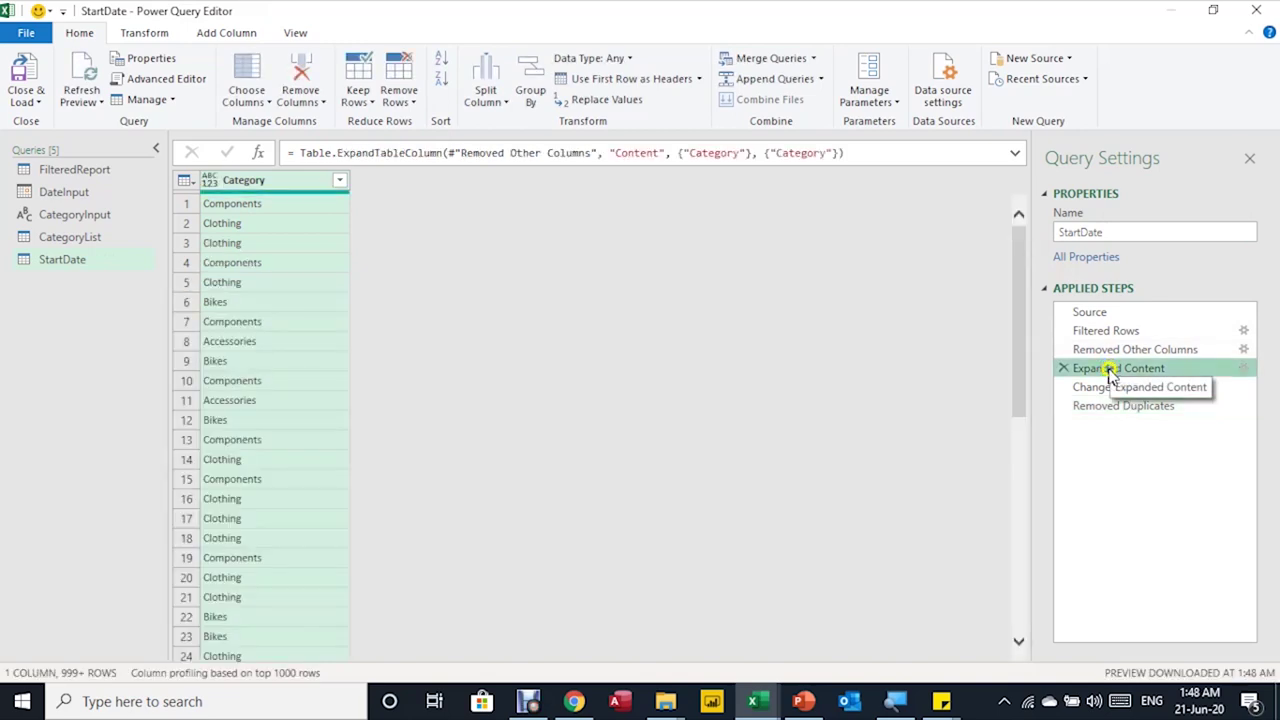
{"action": "left_click", "coordinate": [1244, 368]}
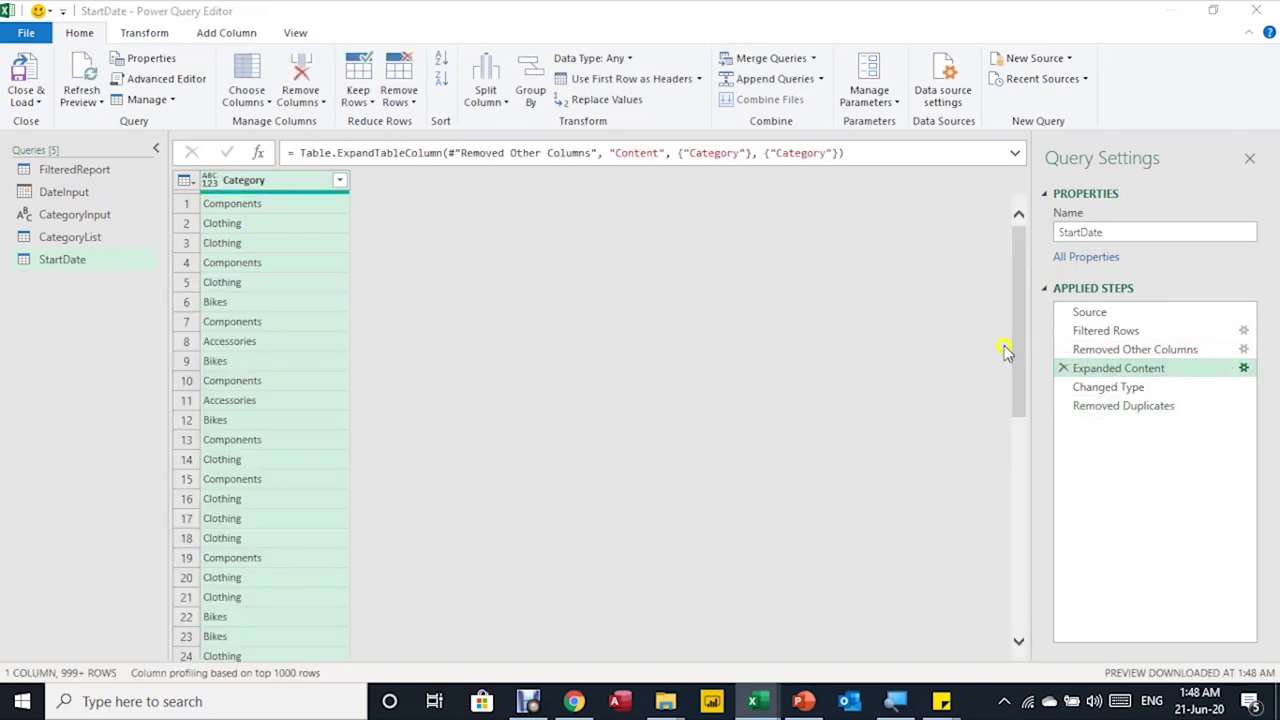
Change the Expanded Content step to expand Date instead of Category
{"action": "left_click", "coordinate": [1246, 370]}
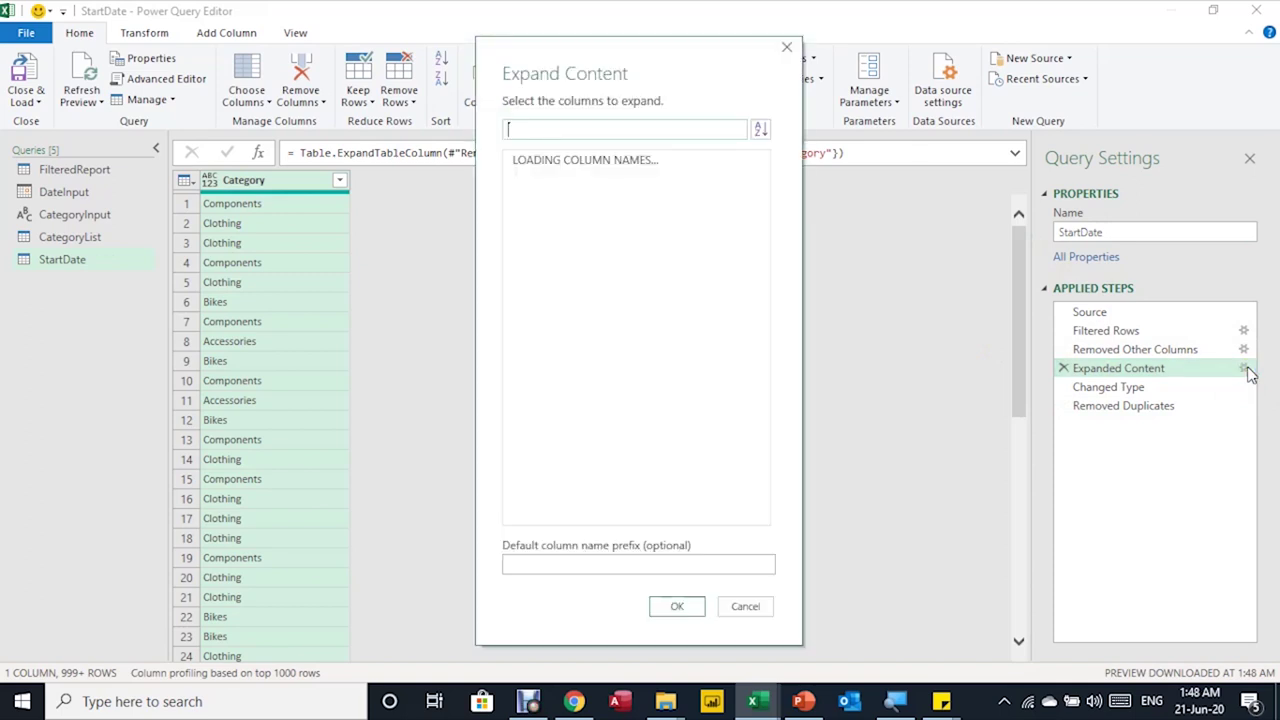
{"action": "left_click", "coordinate": [518, 217]}
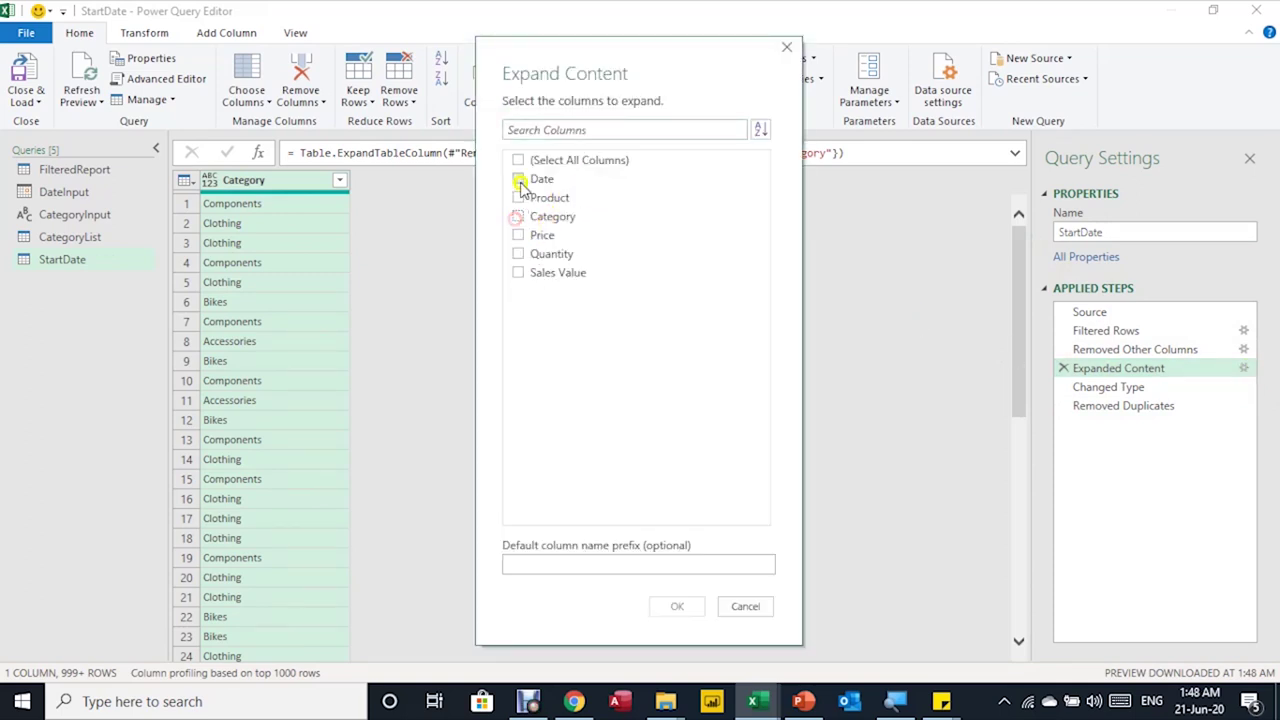
{"action": "left_click", "coordinate": [518, 179]}
{"action": "left_click", "coordinate": [677, 606]}
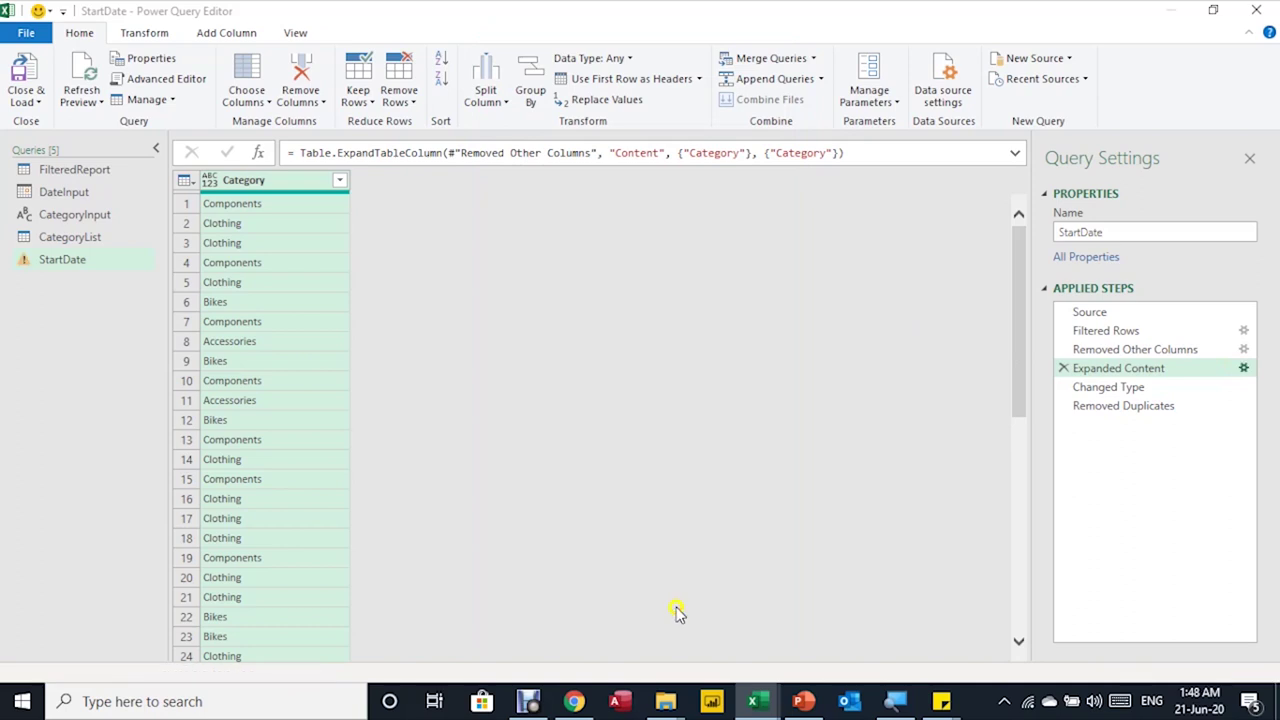
Delete the Changed Type and Removed Duplicates steps from StartDate
{"action": "left_click", "coordinate": [1090, 386]}
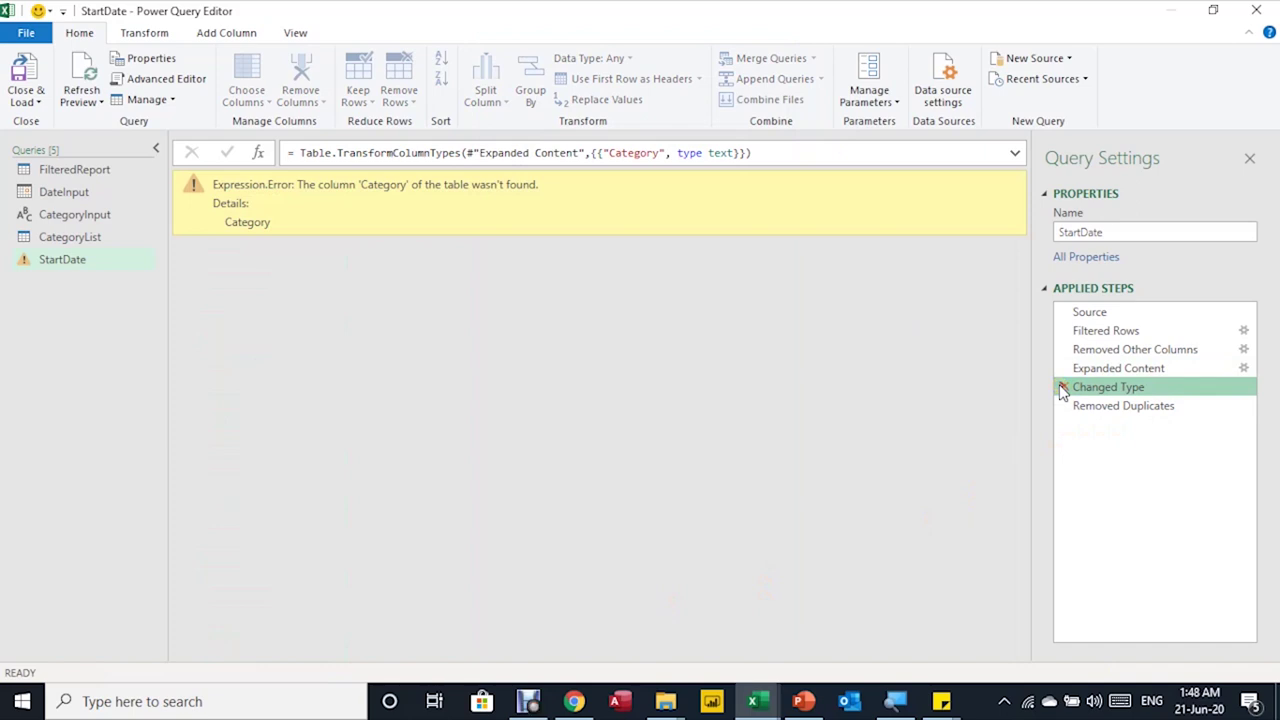
{"action": "left_click", "coordinate": [1063, 388]}
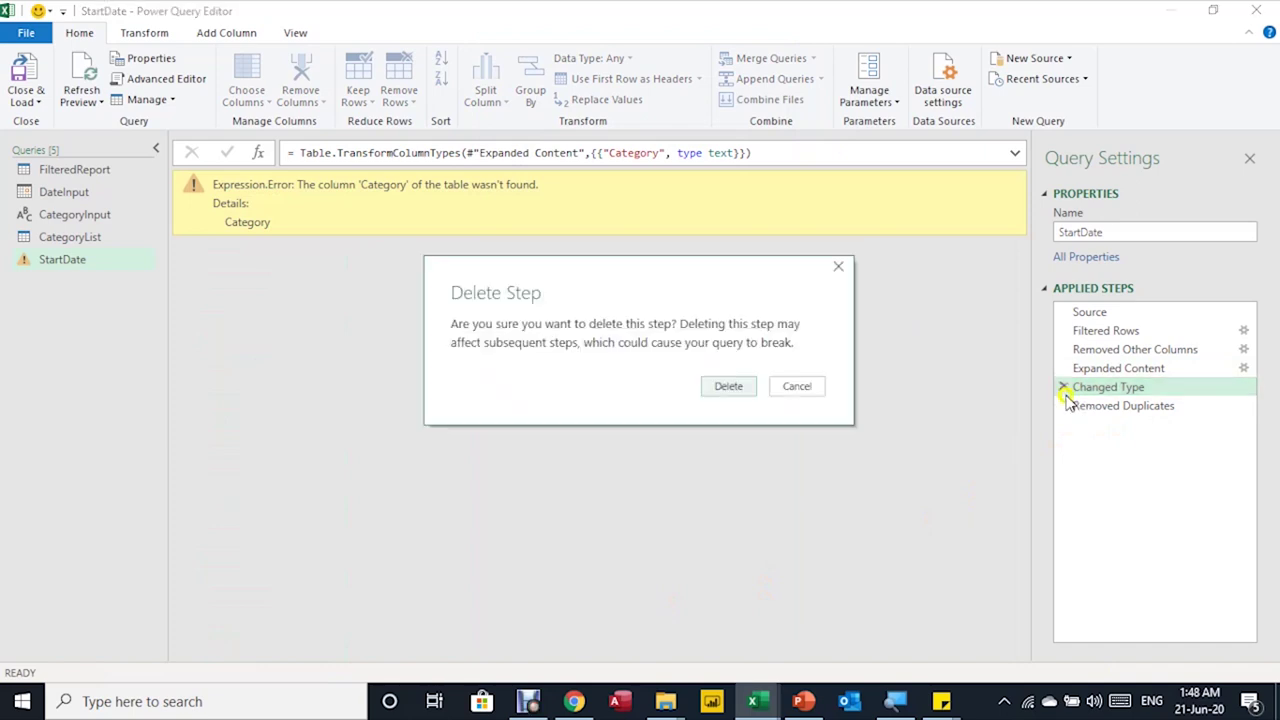
{"action": "left_click", "coordinate": [728, 386]}
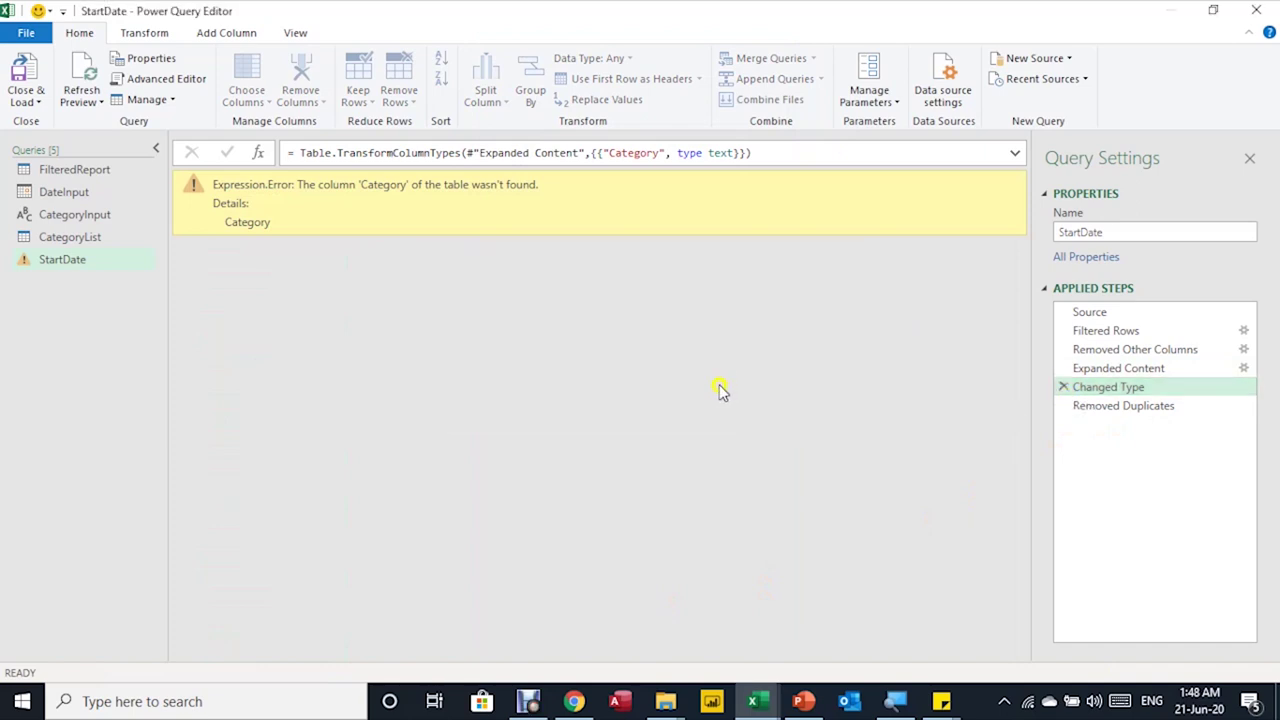
{"action": "left_click", "coordinate": [1063, 388]}
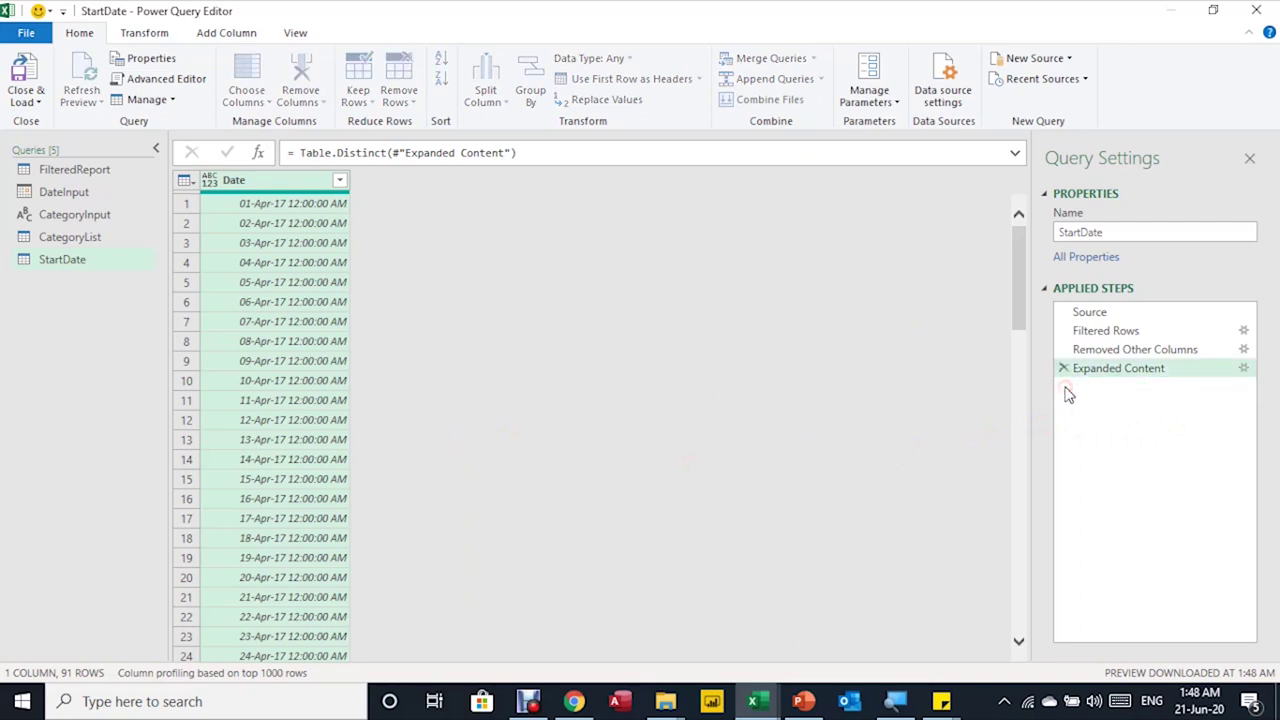
Type the Date column as Date and reduce it to the earliest date, 01-Apr-17
{"action": "left_click", "coordinate": [209, 180]}
{"action": "left_click", "coordinate": [223, 309]}
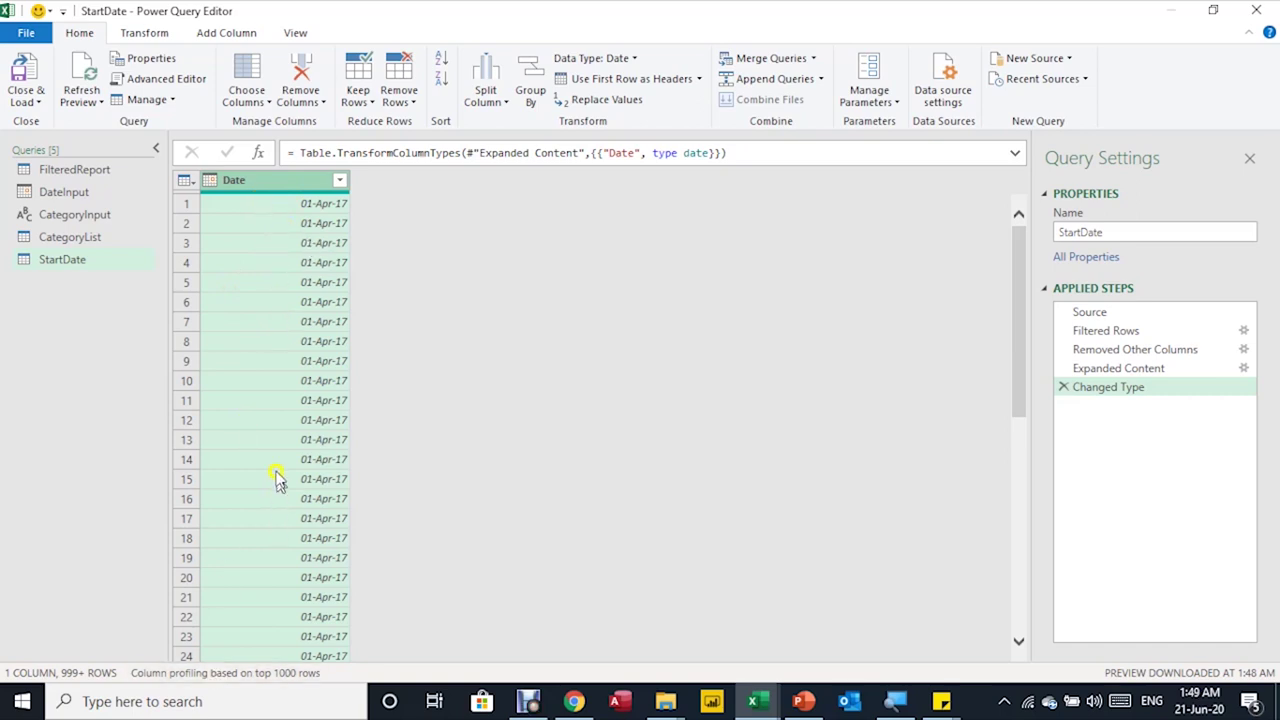
{"action": "left_click", "coordinate": [145, 33]}
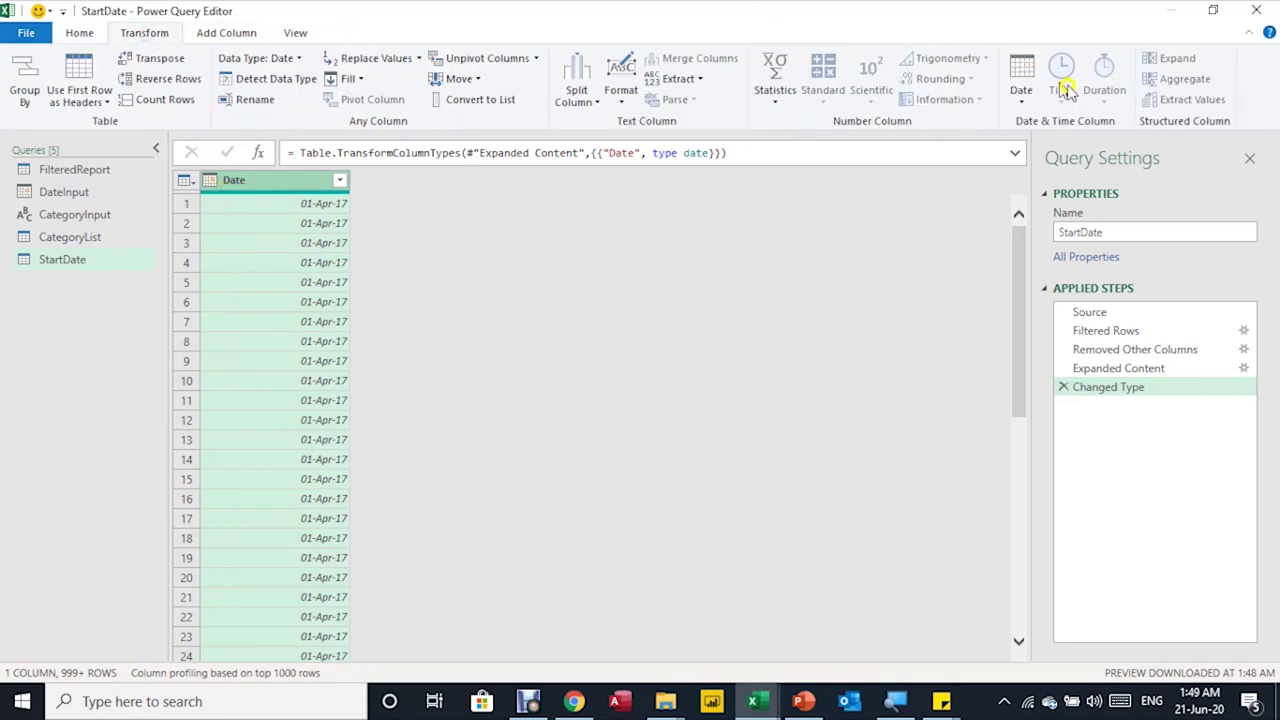
{"action": "left_click", "coordinate": [1021, 95]}
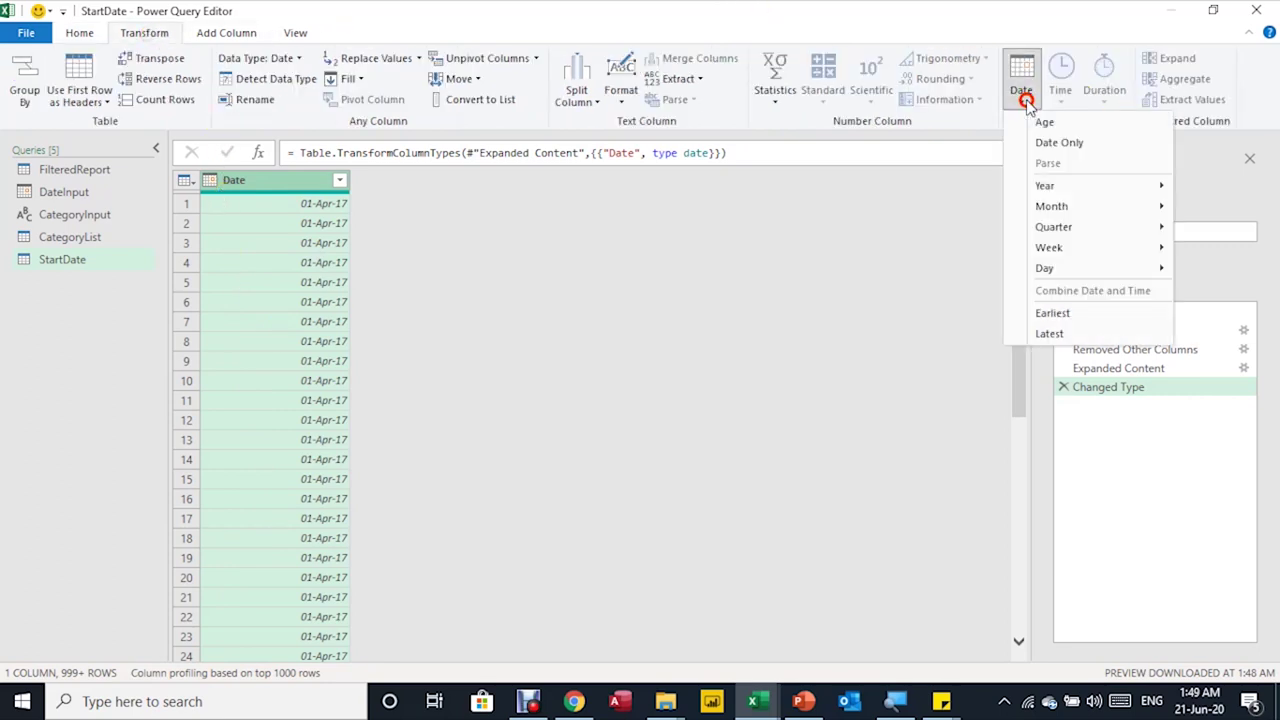
{"action": "left_click", "coordinate": [1063, 316]}
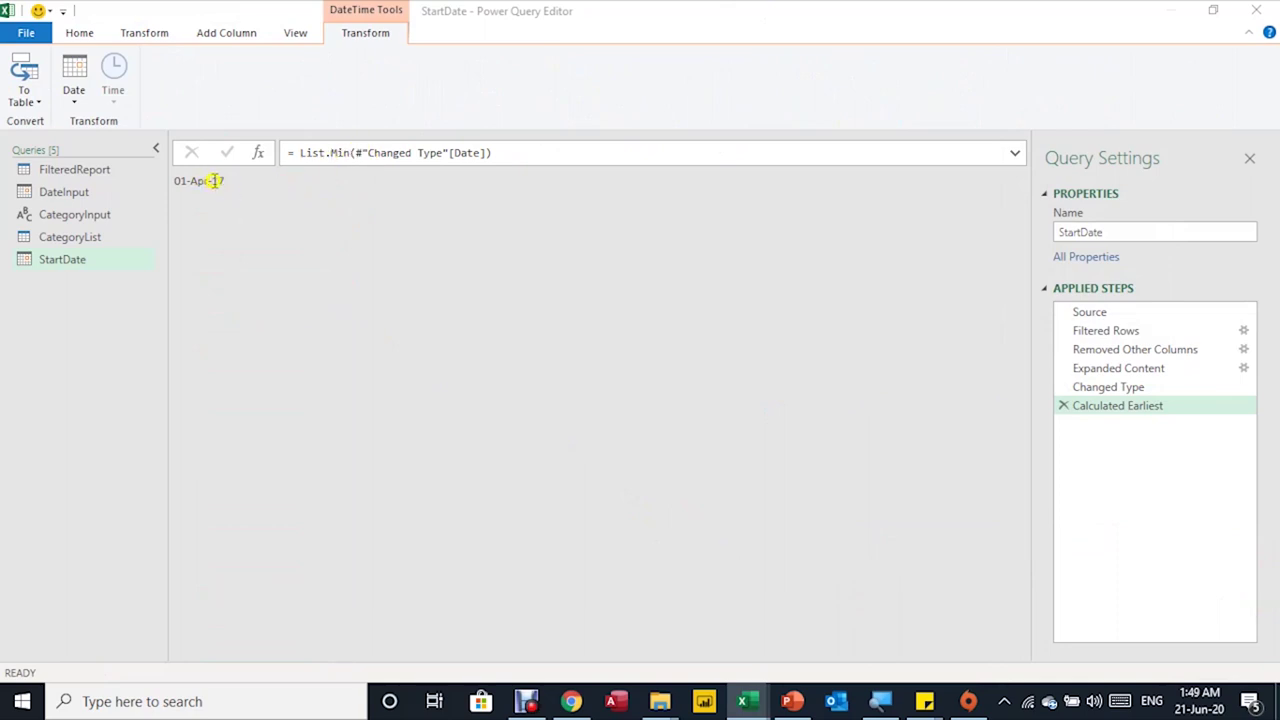
Duplicate the StartDate query and name the copy EndDate
{"action": "right_click", "coordinate": [55, 262]}
{"action": "left_click", "coordinate": [115, 367]}
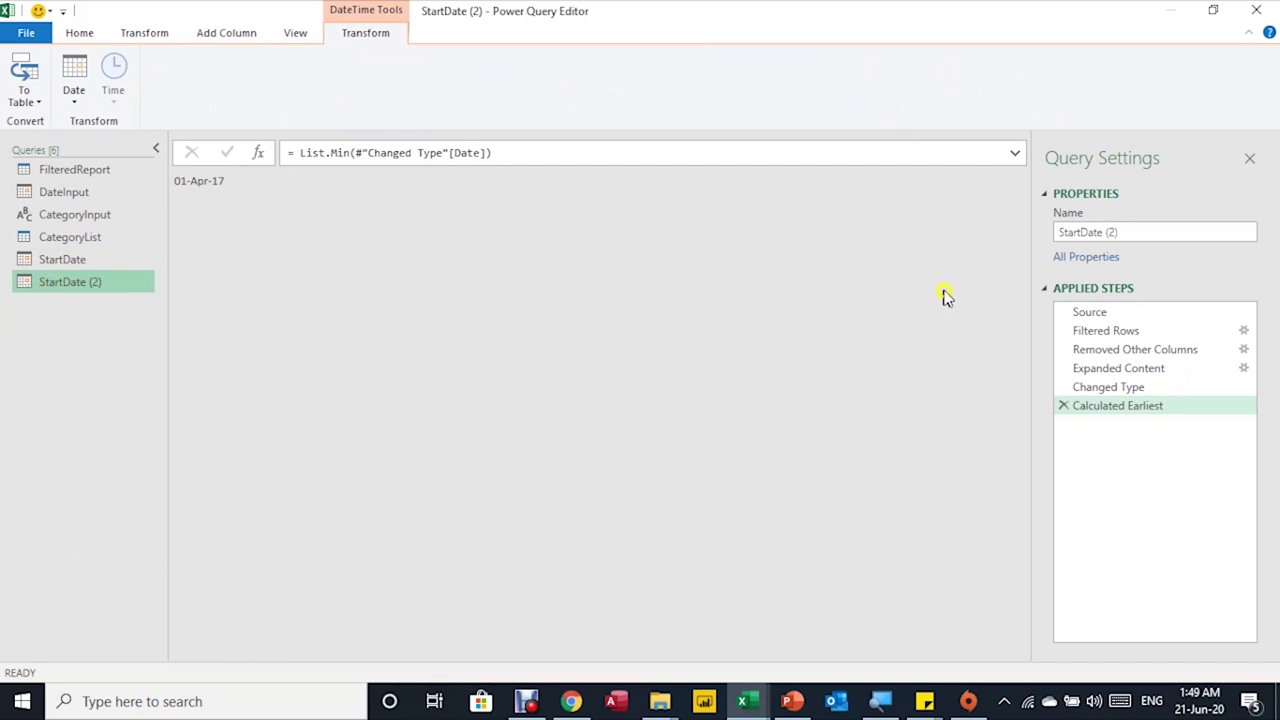
{"action": "left_click", "coordinate": [1128, 231]}
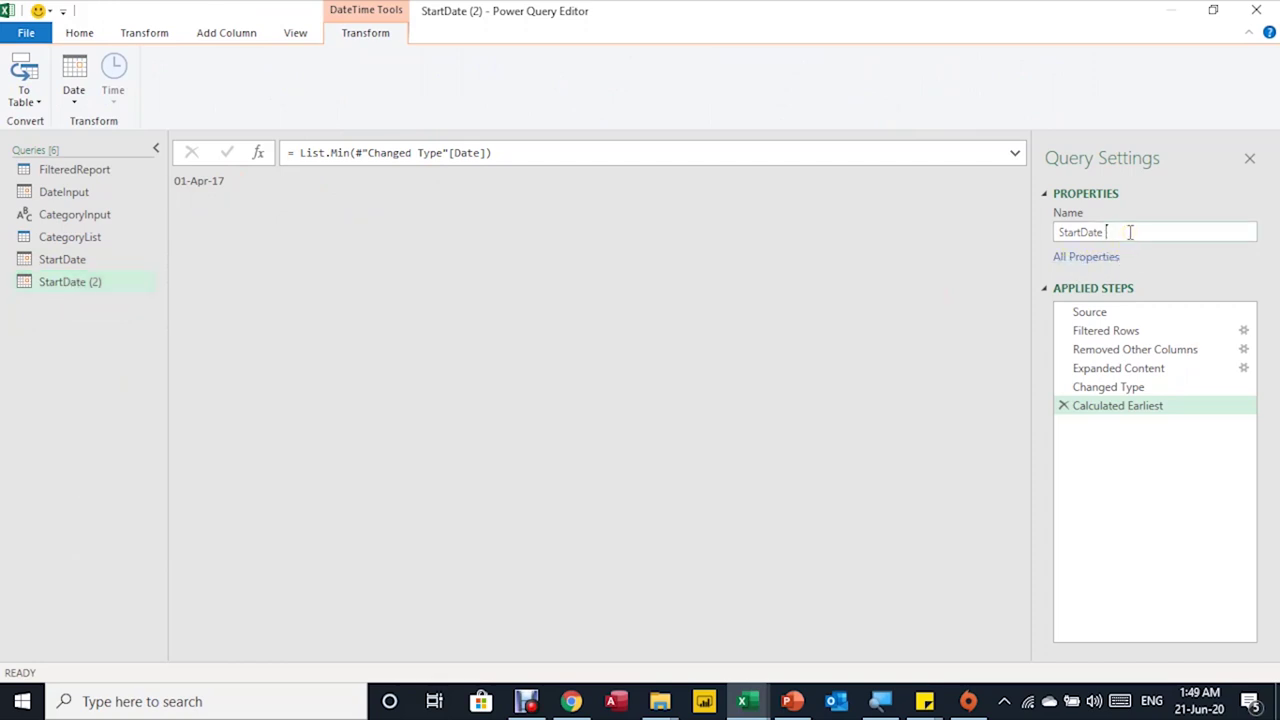
{"action": "key", "text": "ctrl+a"}
{"action": "type", "text": "EndDate"}
{"action": "key", "text": "Return"}
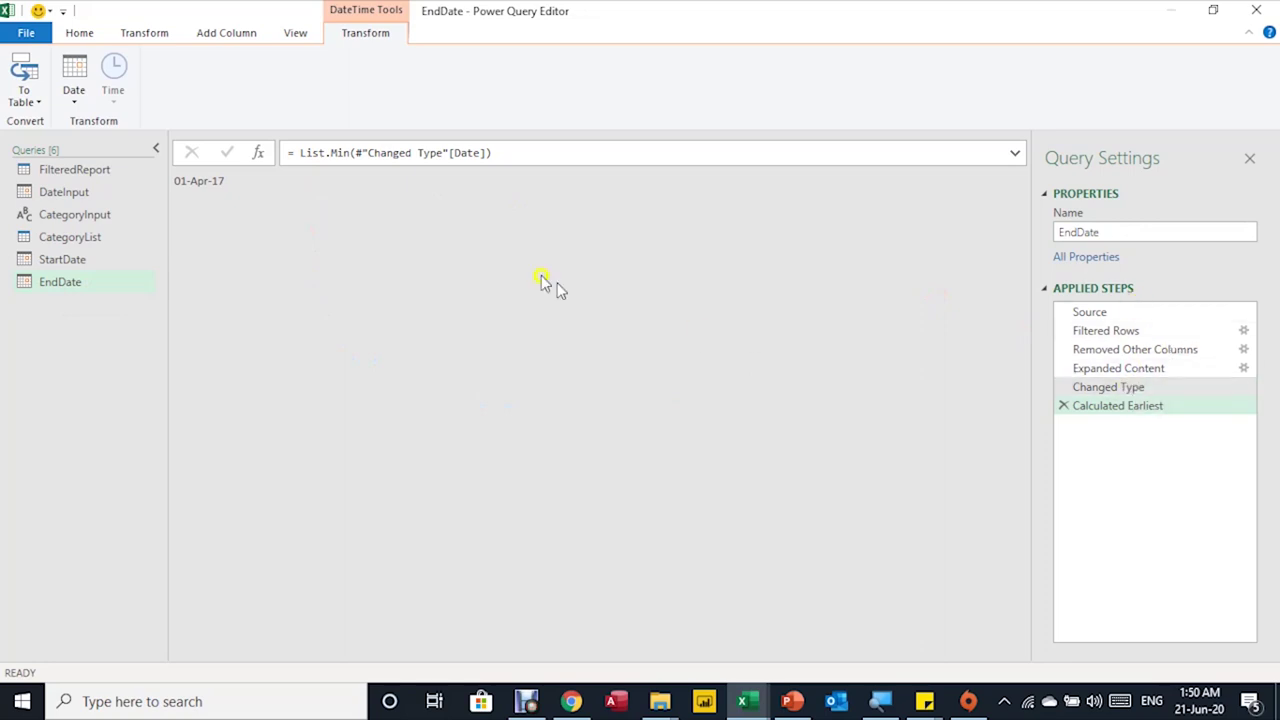
Change List.Min to List.Max so EndDate returns 30-Jun-17
{"action": "left_click", "coordinate": [346, 154]}
{"action": "key", "text": "BackSpace"}
{"action": "key", "text": "BackSpace"}
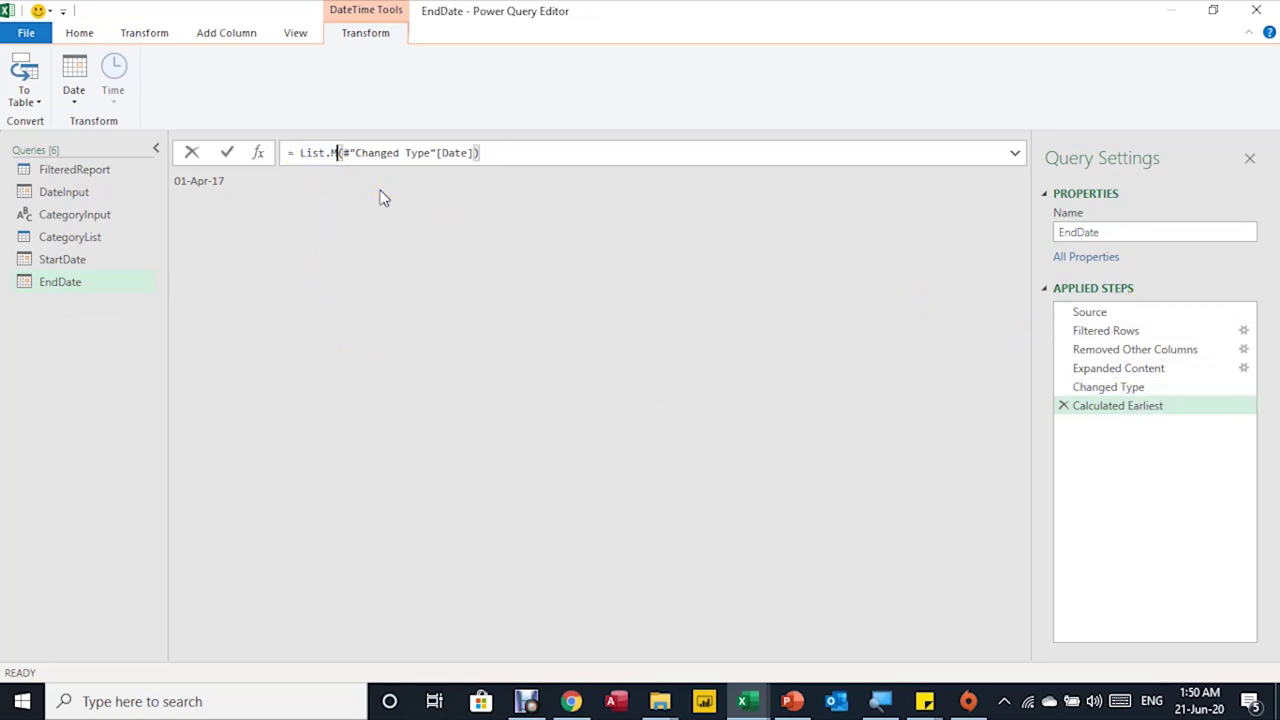
{"action": "key", "text": "BackSpace"}
{"action": "type", "text": "Ma"}
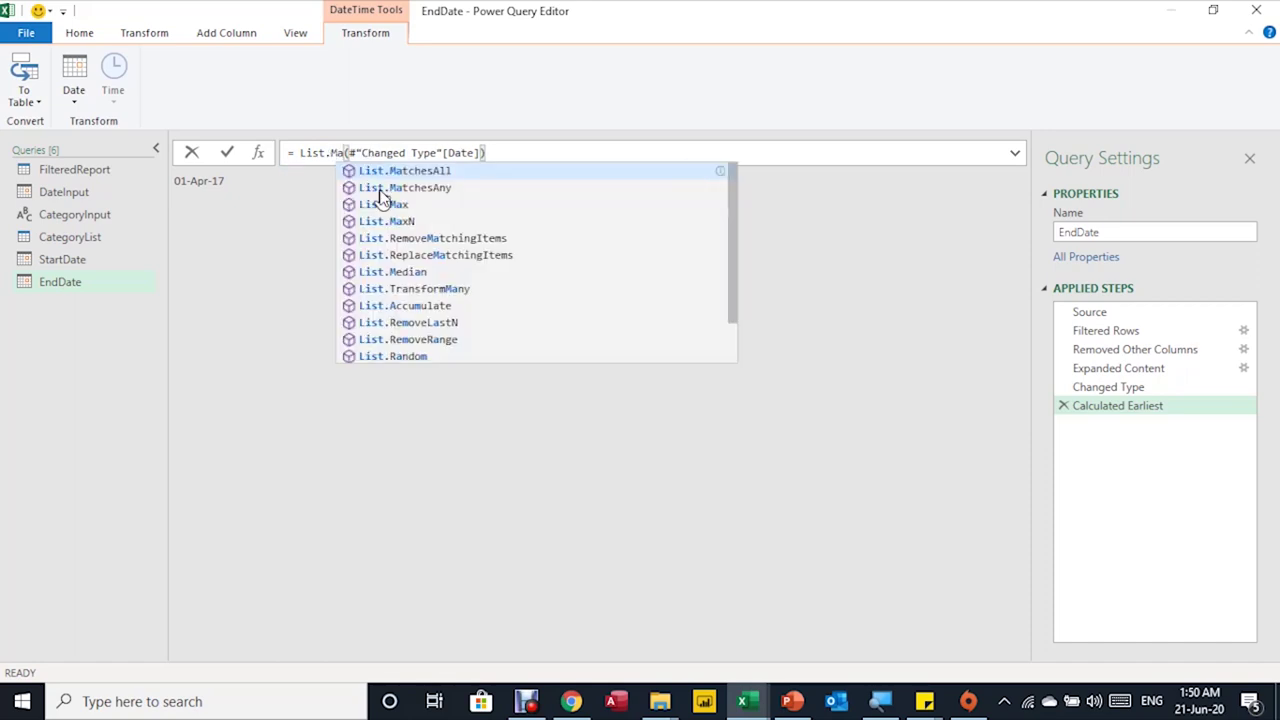
{"action": "type", "text": "x"}
{"action": "key", "text": "Escape"}
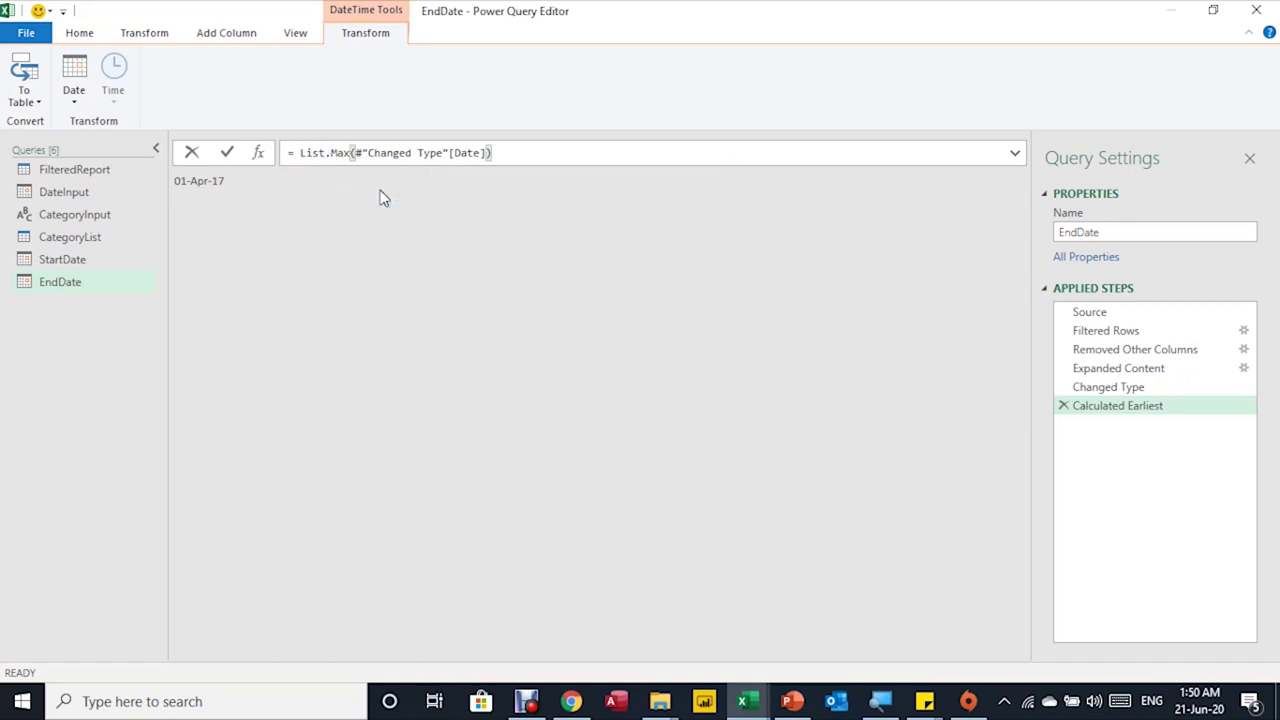
{"action": "key", "text": "Return"}
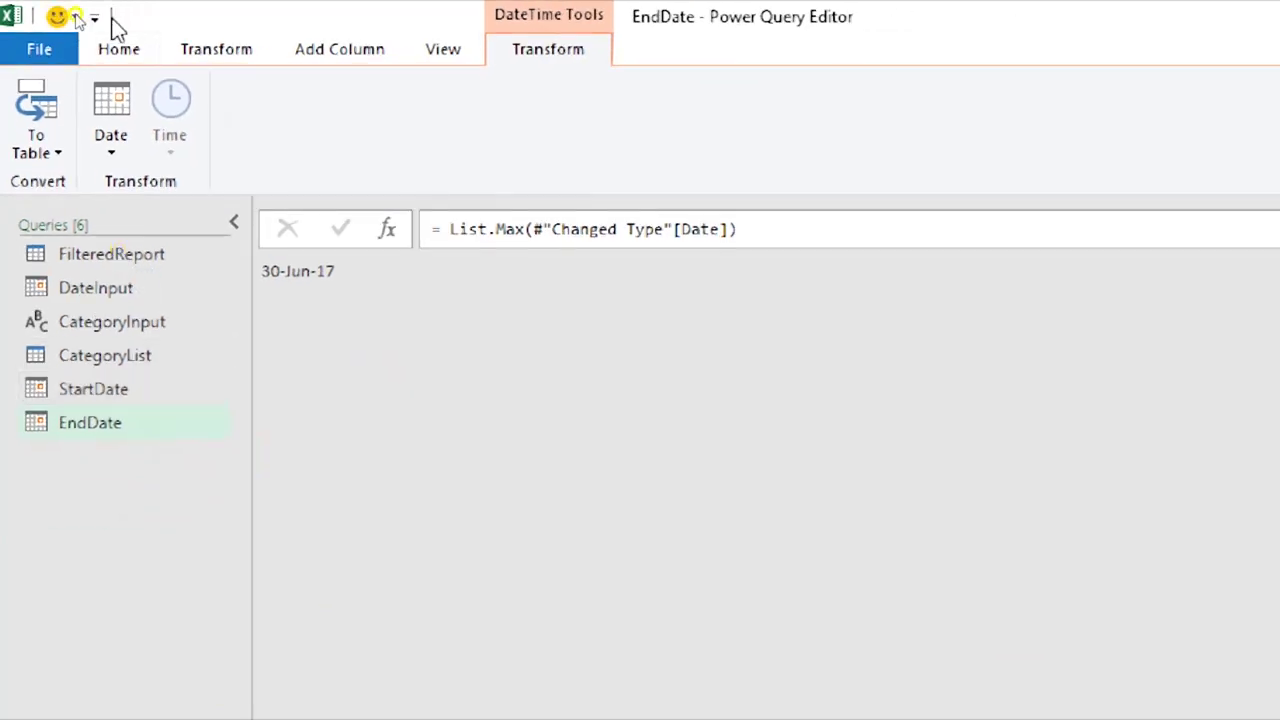
Close the Power Query editor, loading the new queries as connections only
{"action": "left_click", "coordinate": [119, 50]}
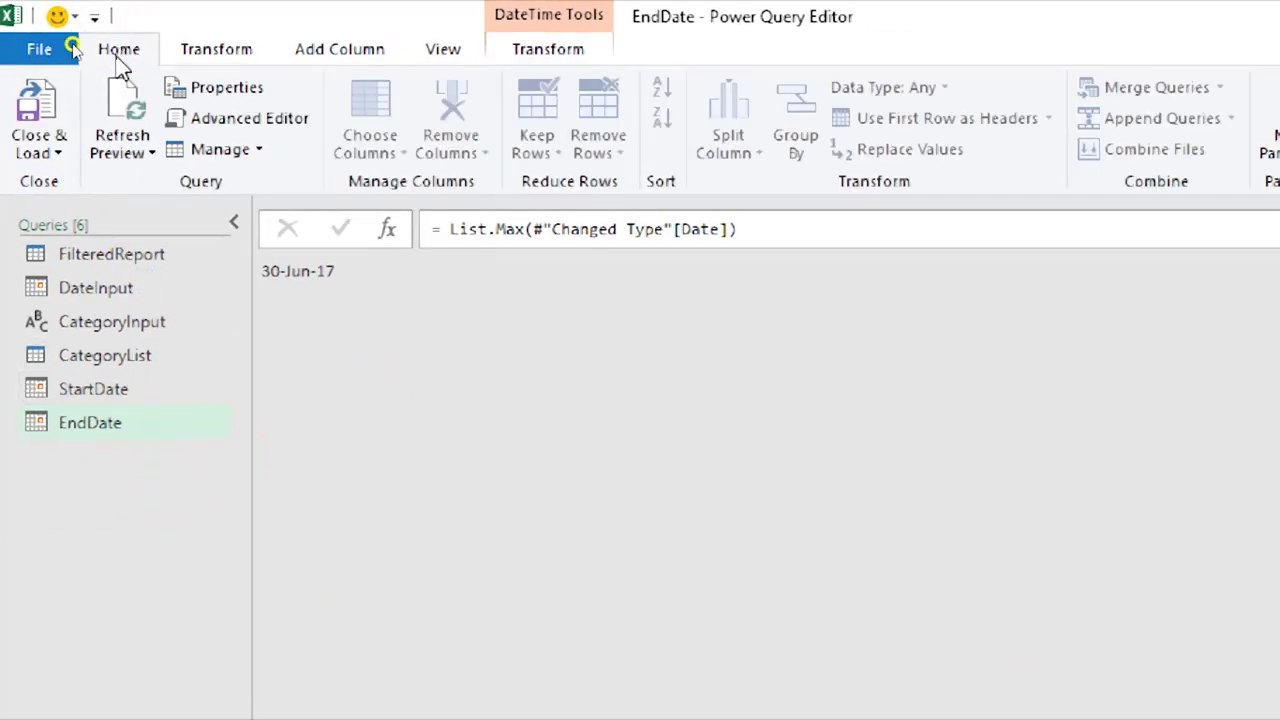
{"action": "left_click", "coordinate": [46, 145]}
{"action": "left_click", "coordinate": [76, 222]}
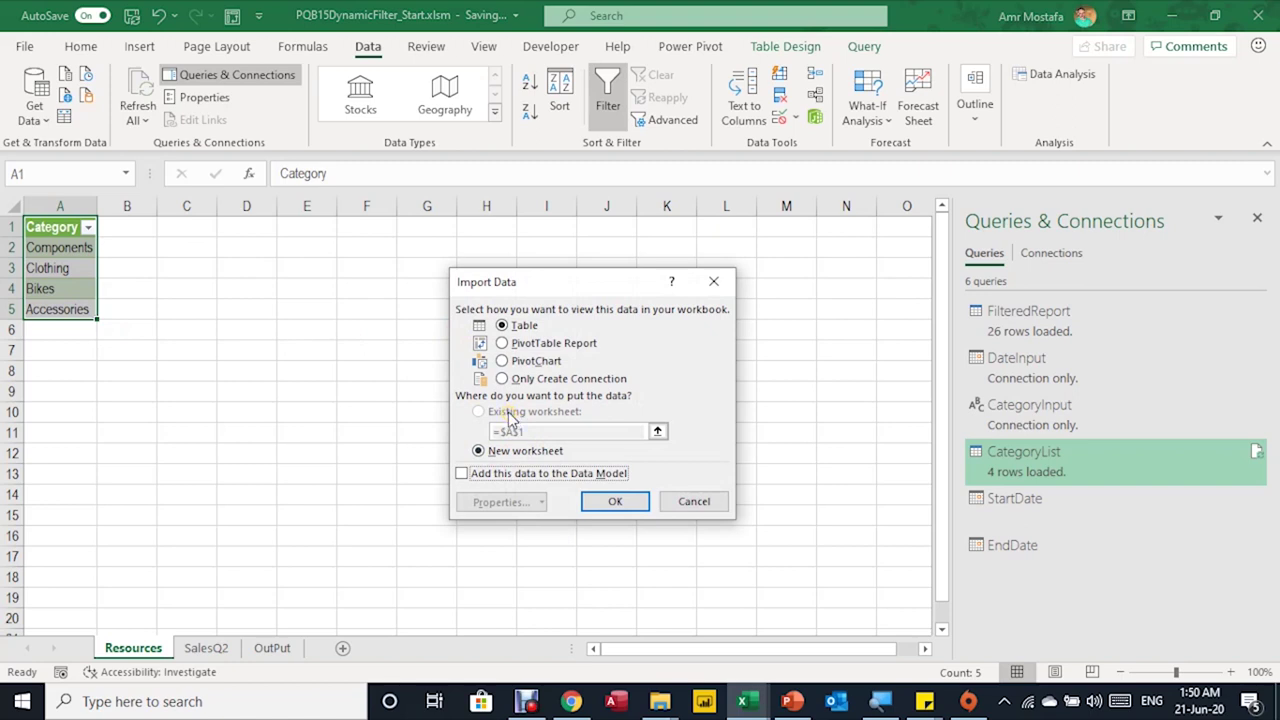
{"action": "left_click", "coordinate": [502, 378]}
{"action": "left_click", "coordinate": [615, 500]}
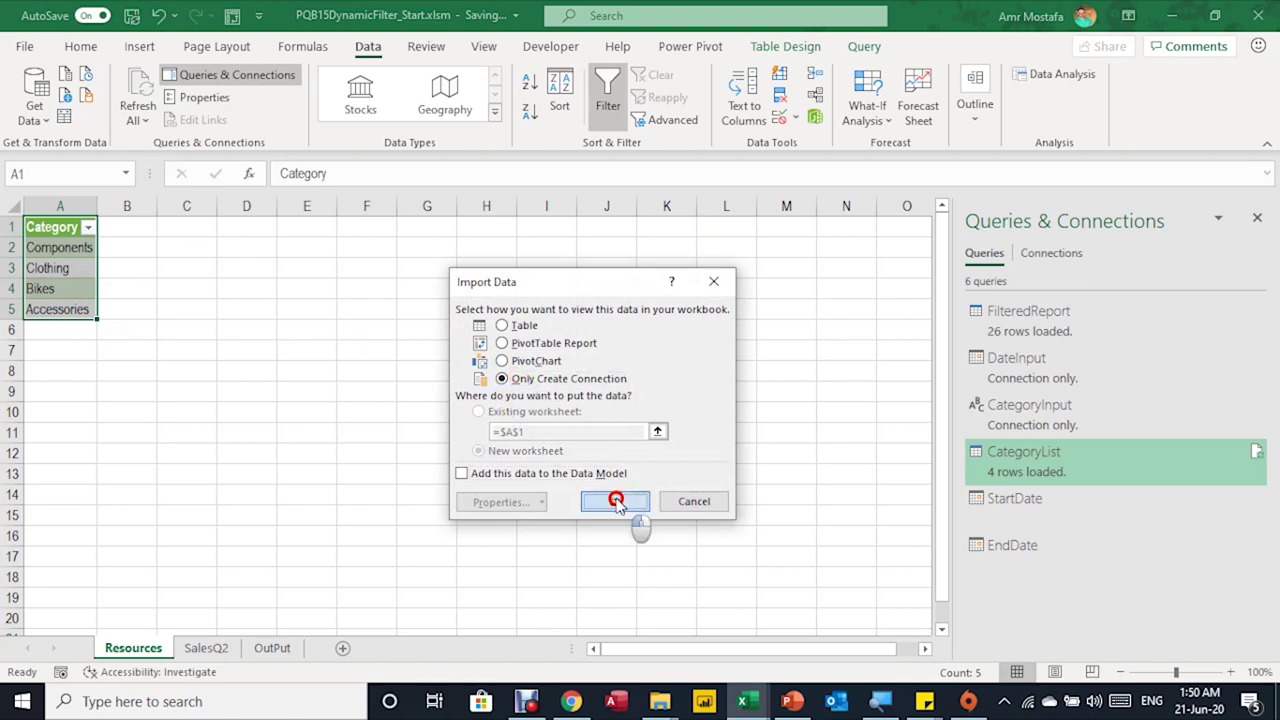
Load the StartDate query as a table at Resources!C1, then start loading EndDate
{"action": "left_click", "coordinate": [973, 517]}
{"action": "right_click", "coordinate": [1068, 502]}
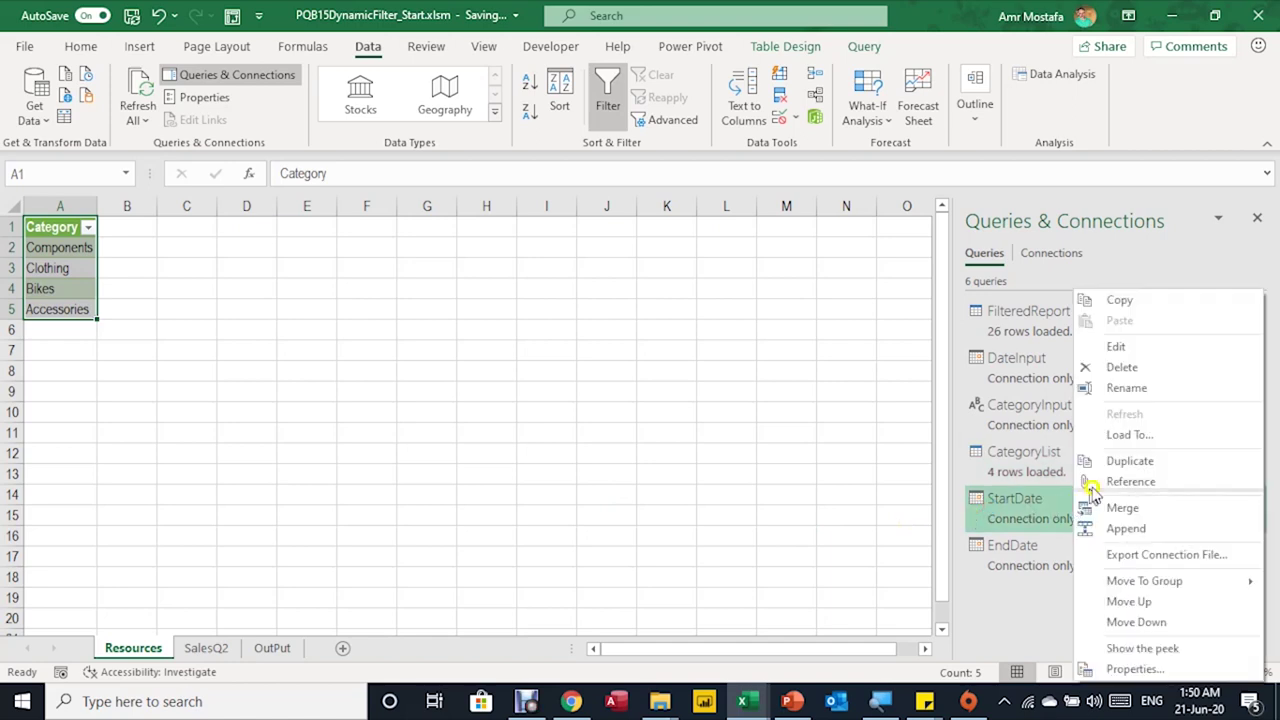
{"action": "left_click", "coordinate": [1116, 436]}
{"action": "left_click", "coordinate": [502, 325]}
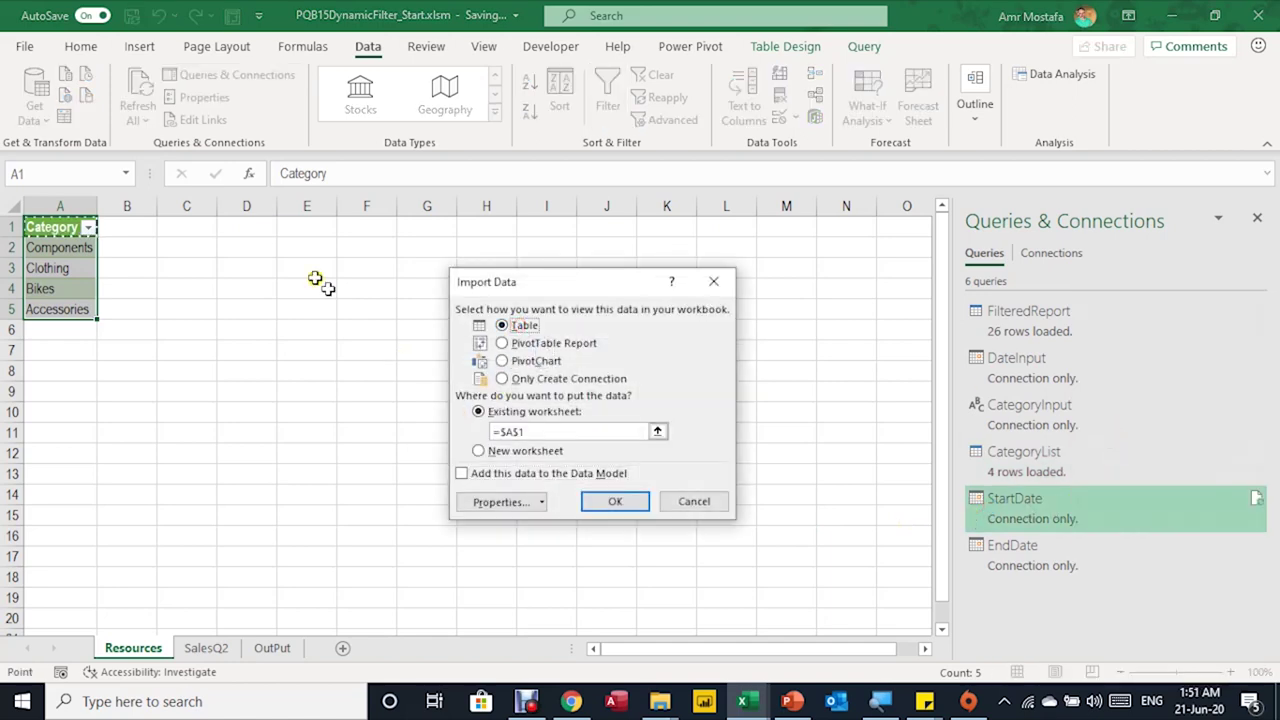
{"action": "left_click", "coordinate": [205, 233]}
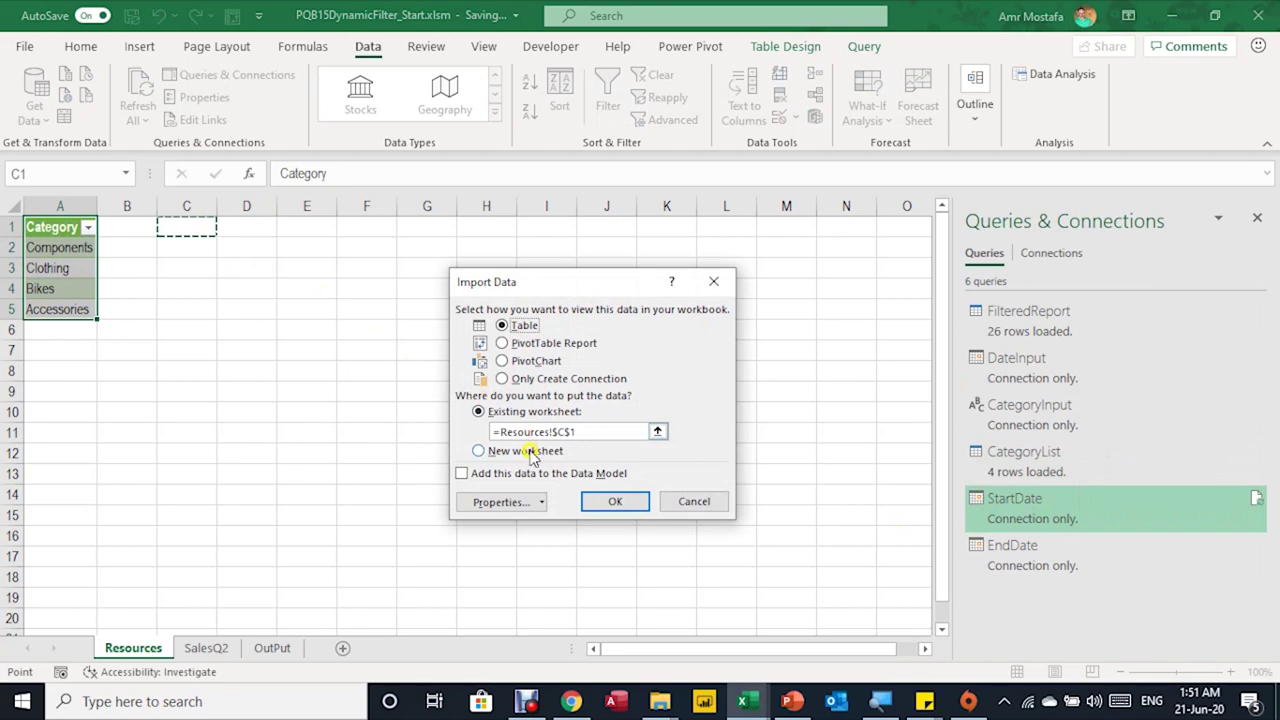
{"action": "left_click", "coordinate": [612, 501]}
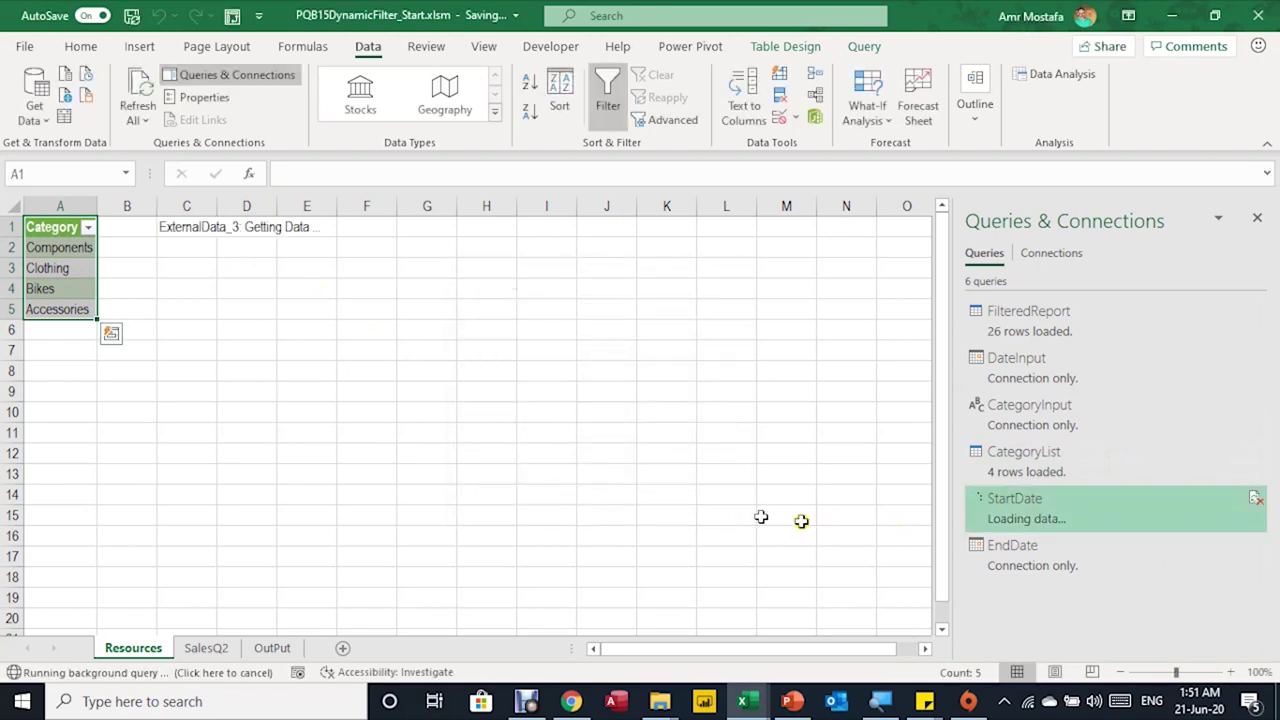
{"action": "left_click", "coordinate": [1043, 565]}
{"action": "right_click", "coordinate": [1046, 563]}
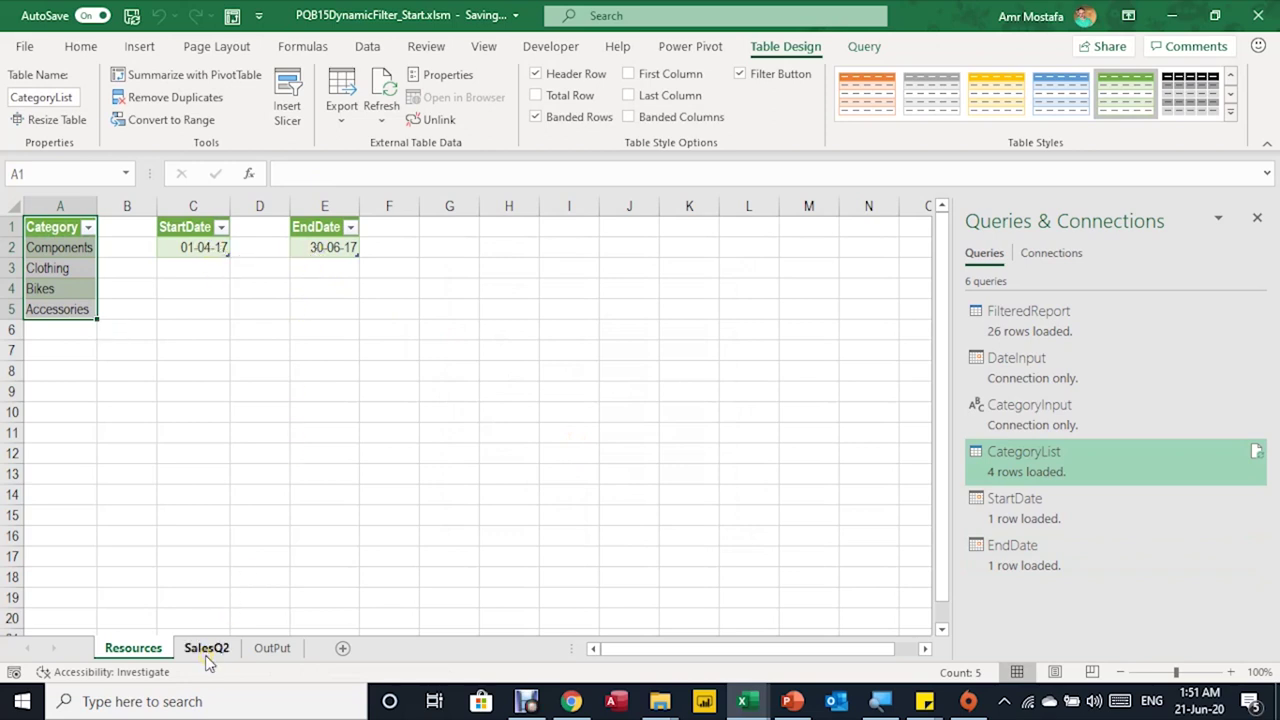
Add Date validation to the OutPut date input with start date =Resources!C2
{"action": "left_click", "coordinate": [268, 648]}
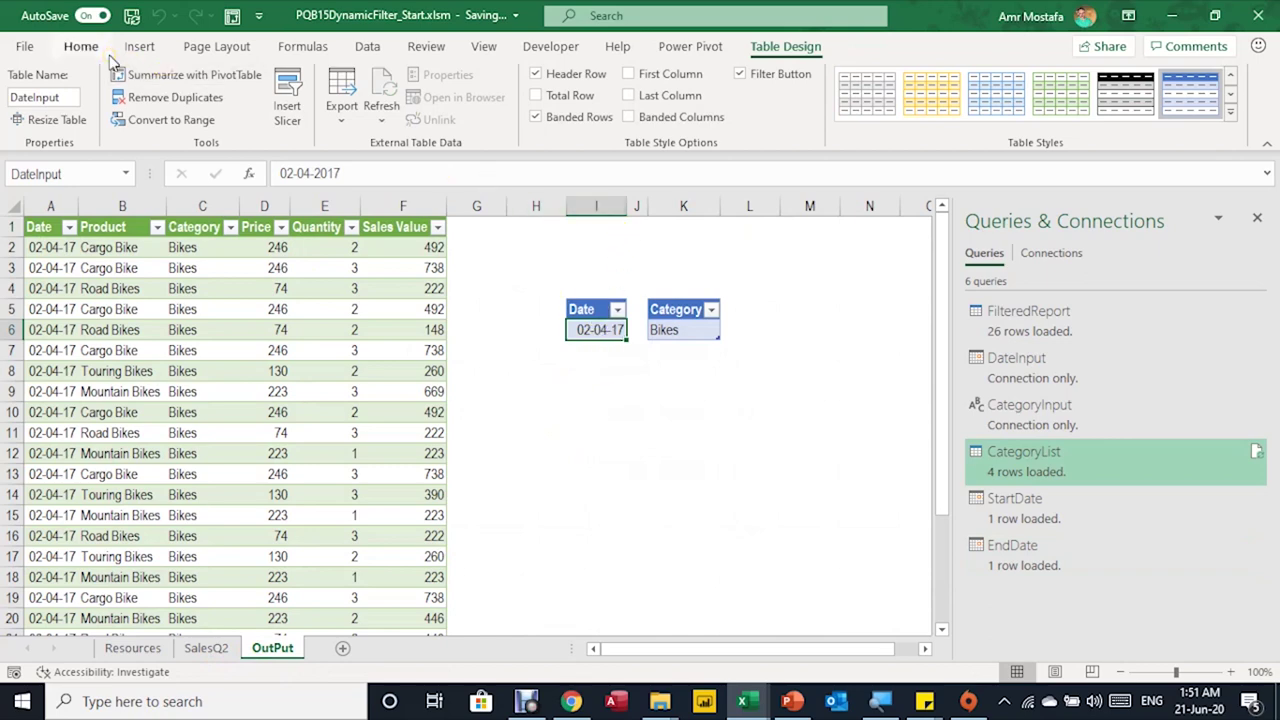
{"action": "left_click", "coordinate": [370, 44]}
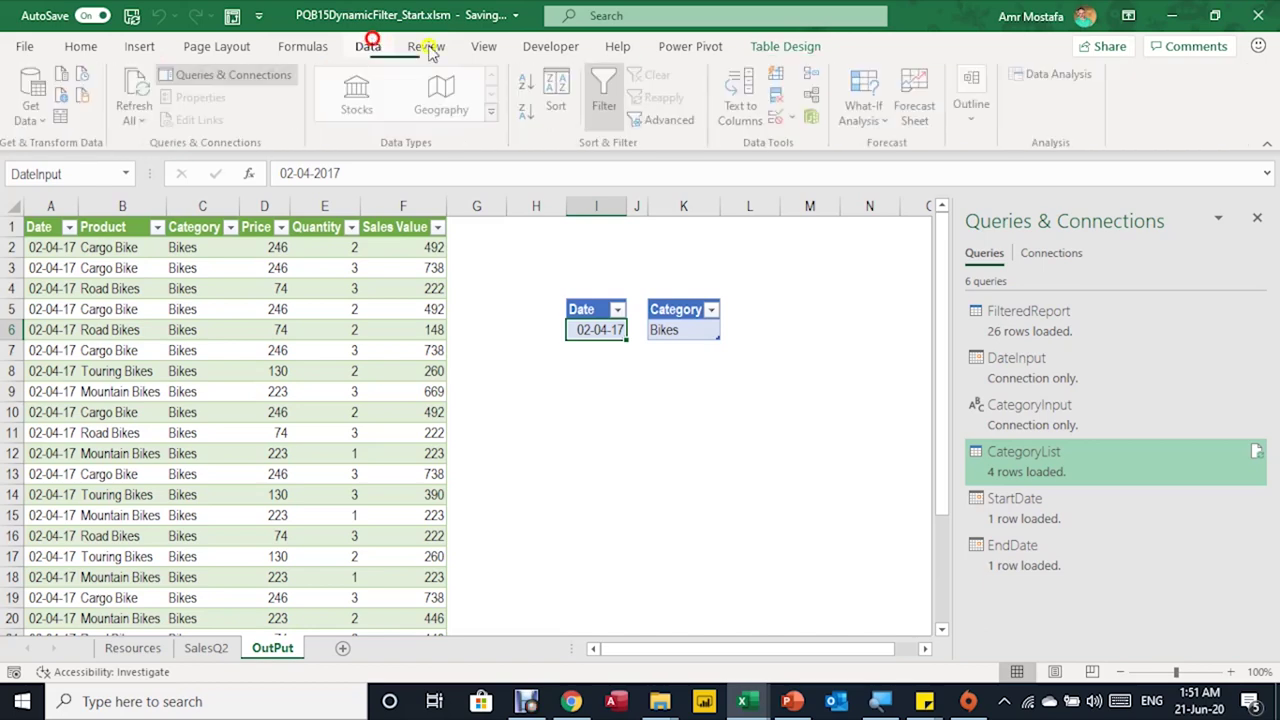
{"action": "left_click", "coordinate": [778, 117]}
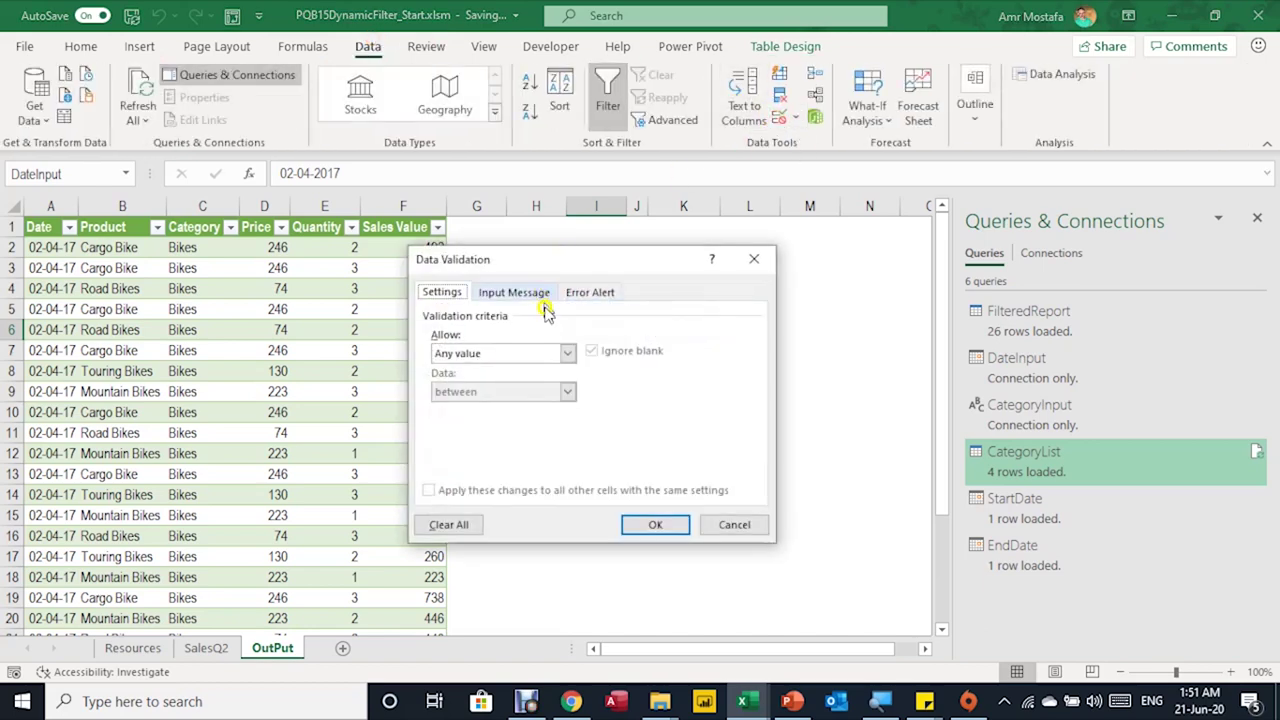
{"action": "left_click", "coordinate": [566, 353]}
{"action": "left_click", "coordinate": [478, 415]}
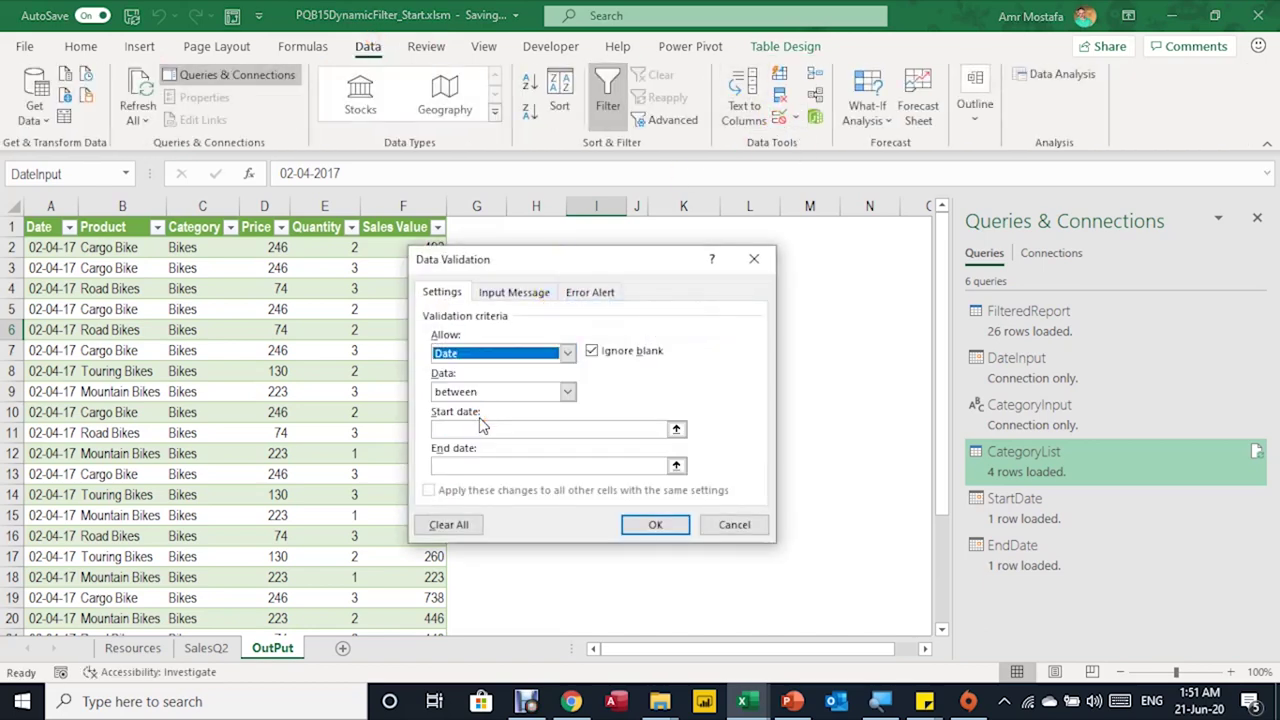
{"action": "left_click", "coordinate": [676, 431]}
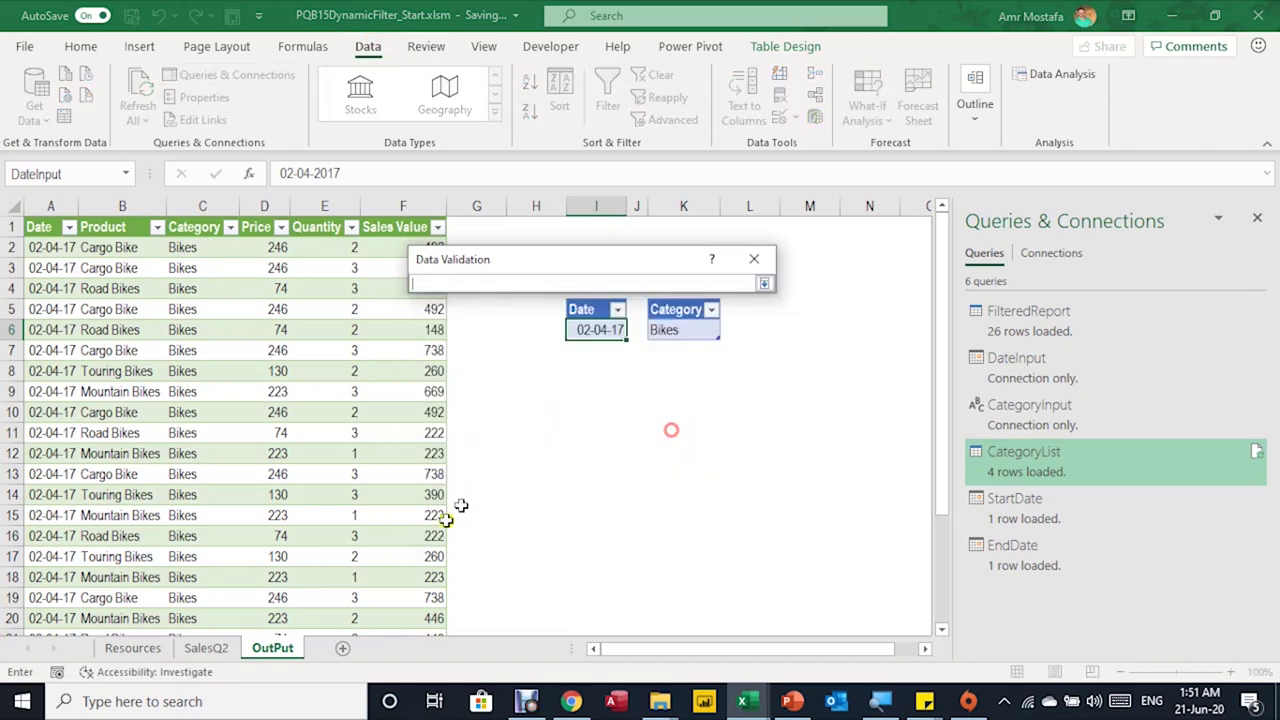
{"action": "left_click", "coordinate": [140, 648]}
{"action": "left_click", "coordinate": [190, 247]}
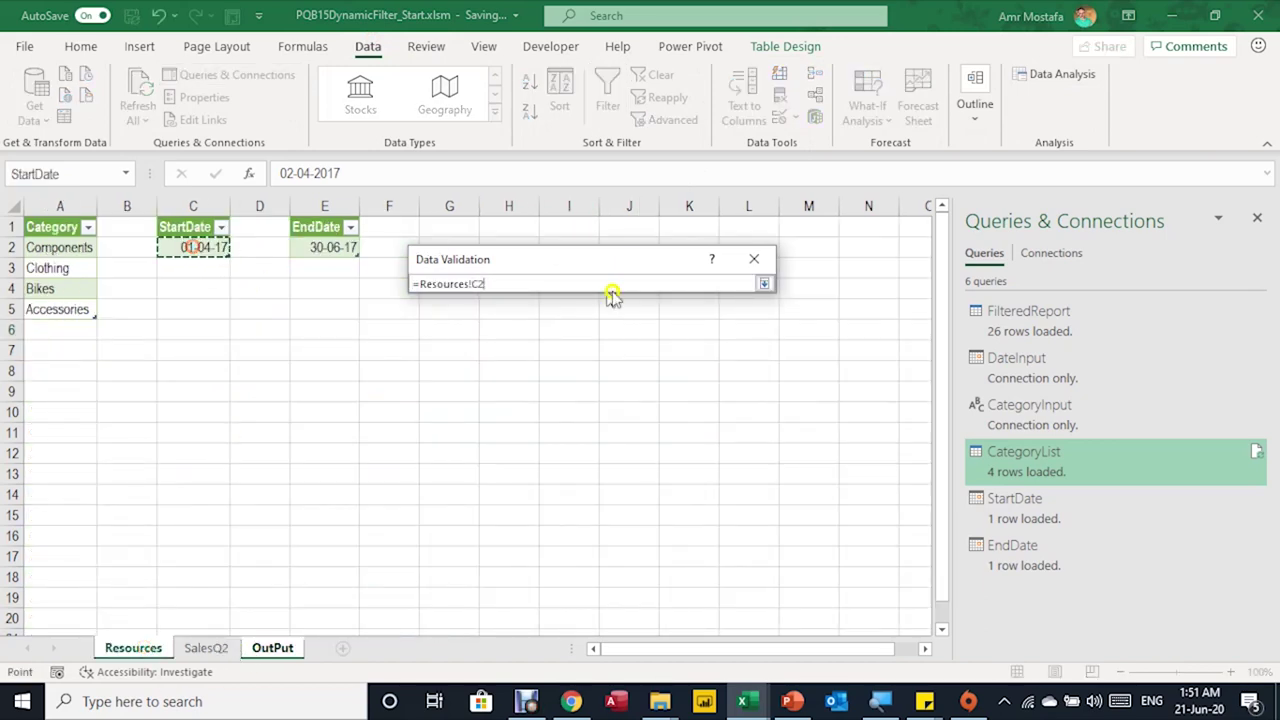
{"action": "left_click", "coordinate": [764, 283]}
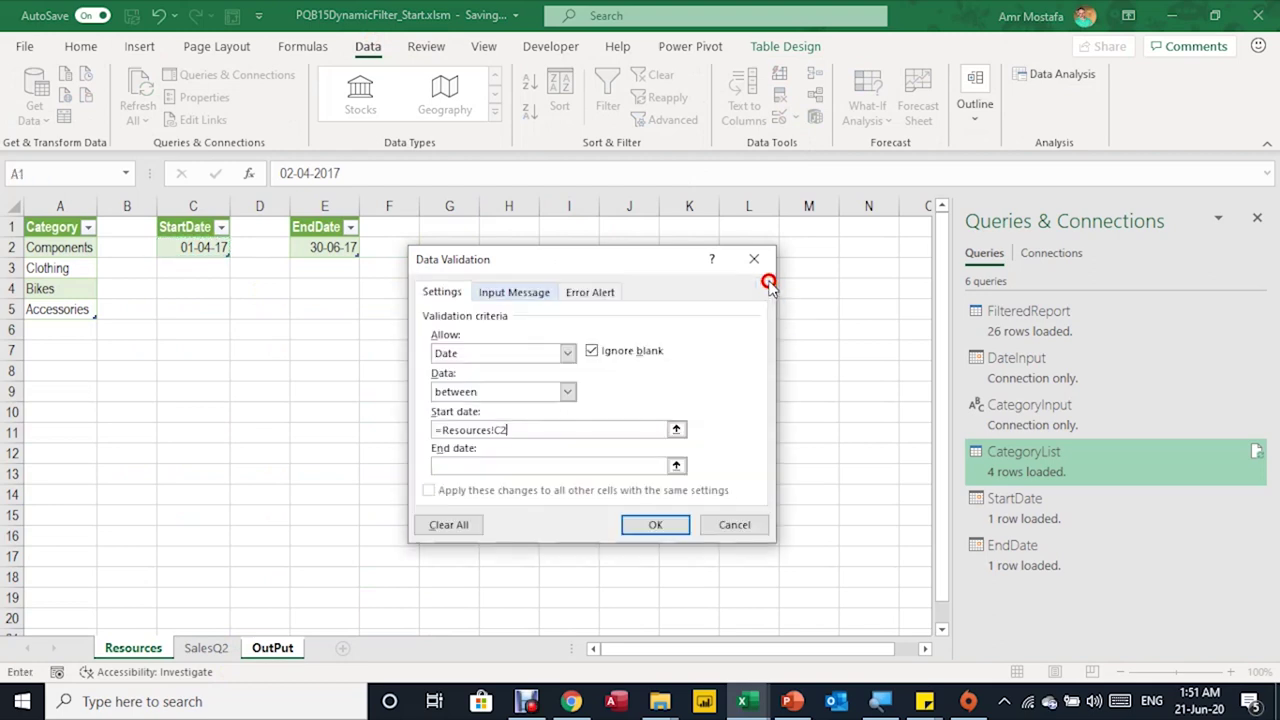
Set the validation end date to =Resources!E2 and apply the rule
{"action": "left_click", "coordinate": [676, 468]}
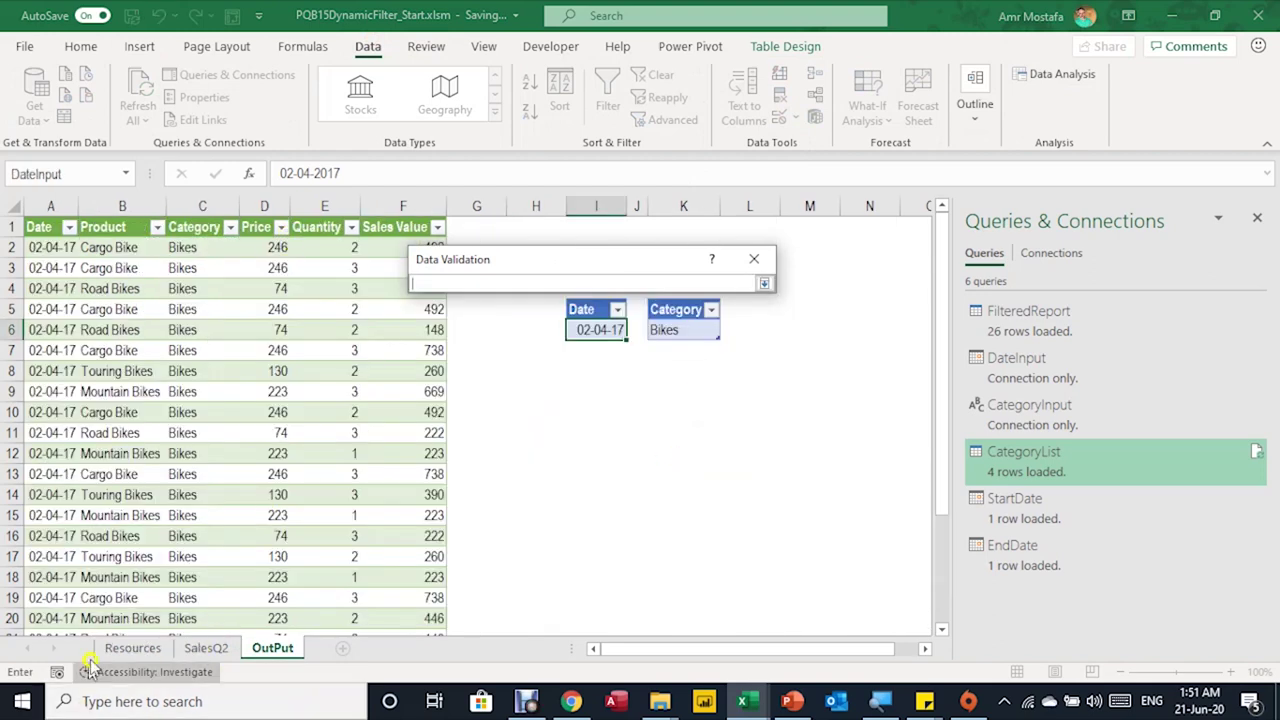
{"action": "left_click", "coordinate": [125, 648]}
{"action": "left_click", "coordinate": [325, 247]}
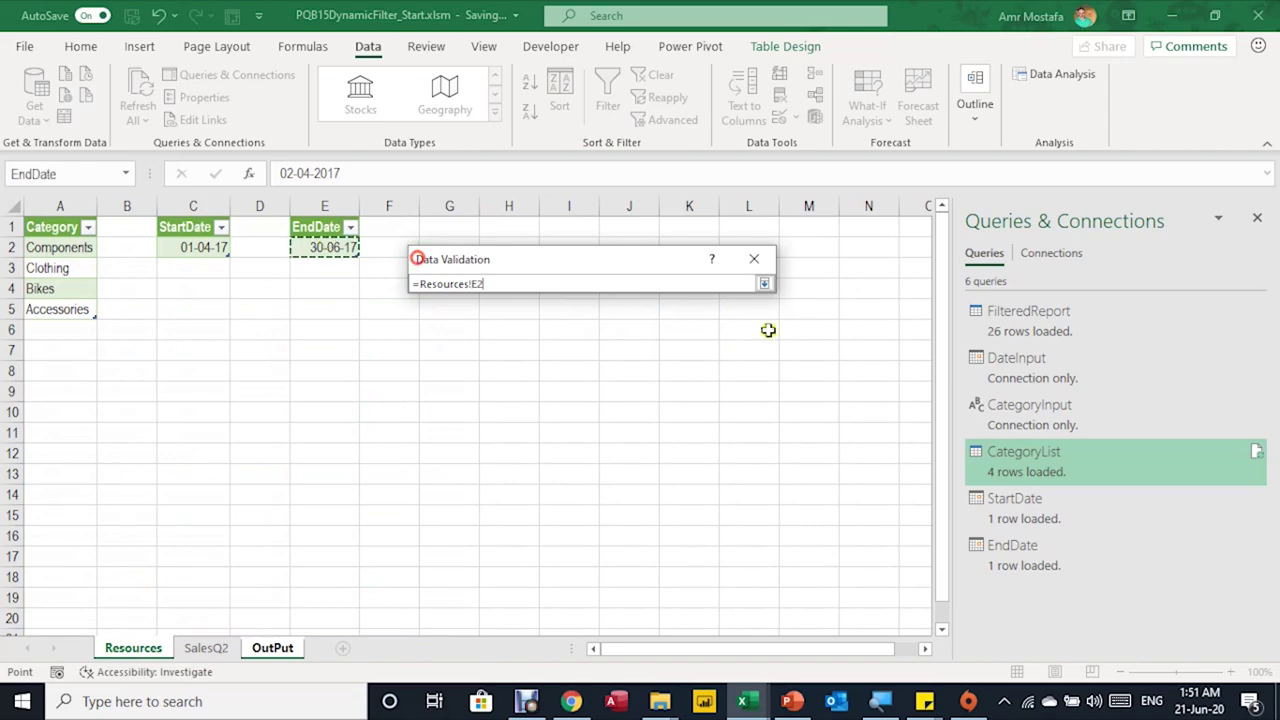
{"action": "left_click", "coordinate": [764, 283]}
{"action": "left_click", "coordinate": [656, 525]}
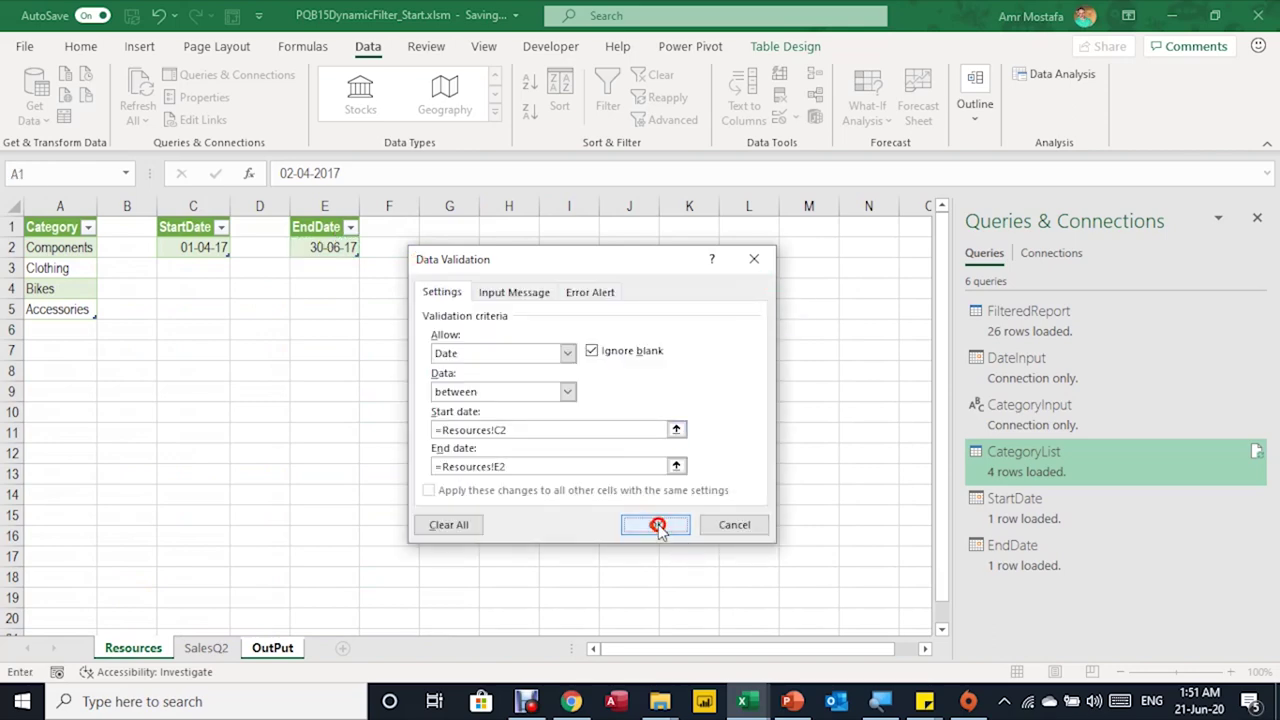
{"action": "left_click", "coordinate": [206, 648]}
Enter the labels Revenue, Quantity and Avg Price in I9:I11
{"action": "left_click", "coordinate": [273, 648]}
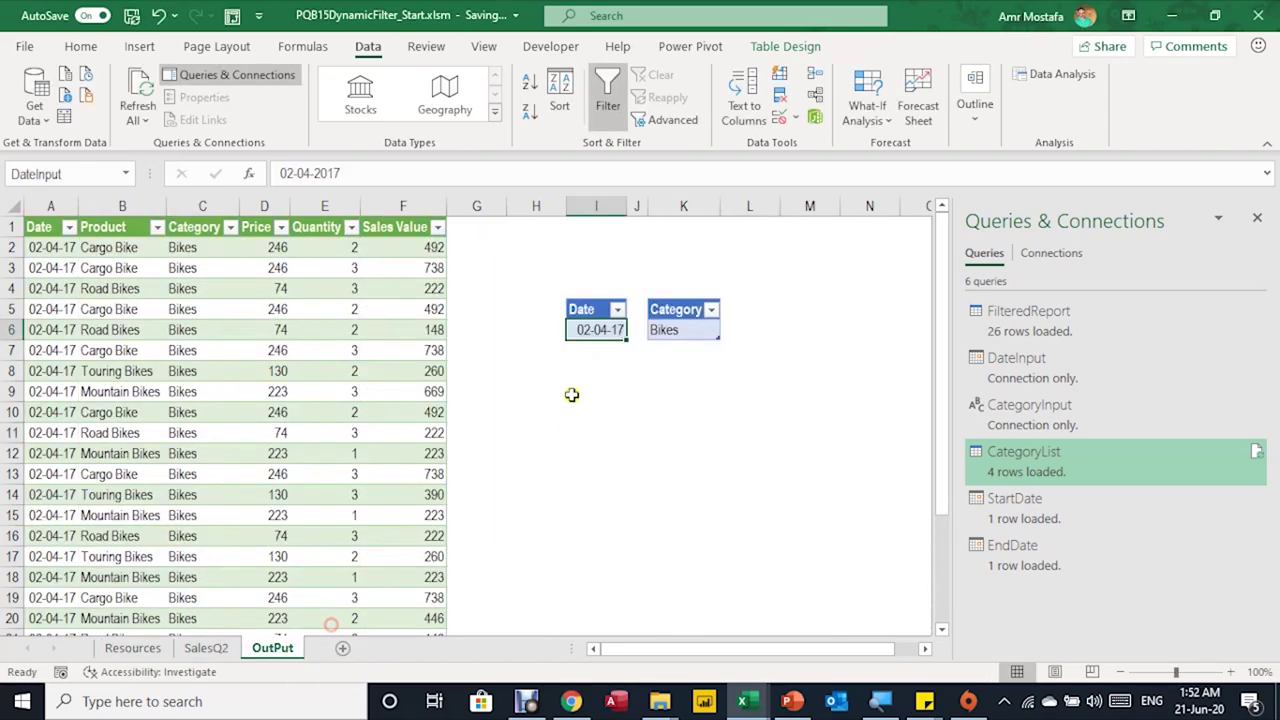
{"action": "left_click", "coordinate": [592, 389]}
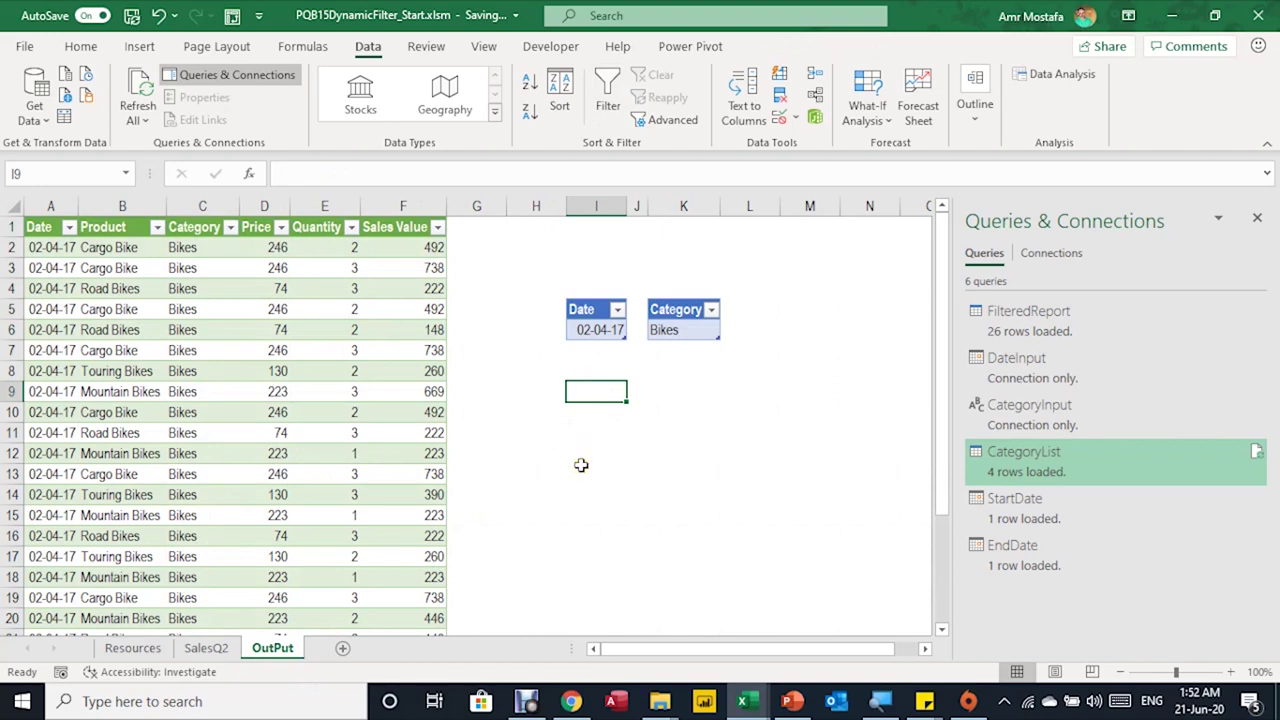
{"action": "type", "text": "Reve"}
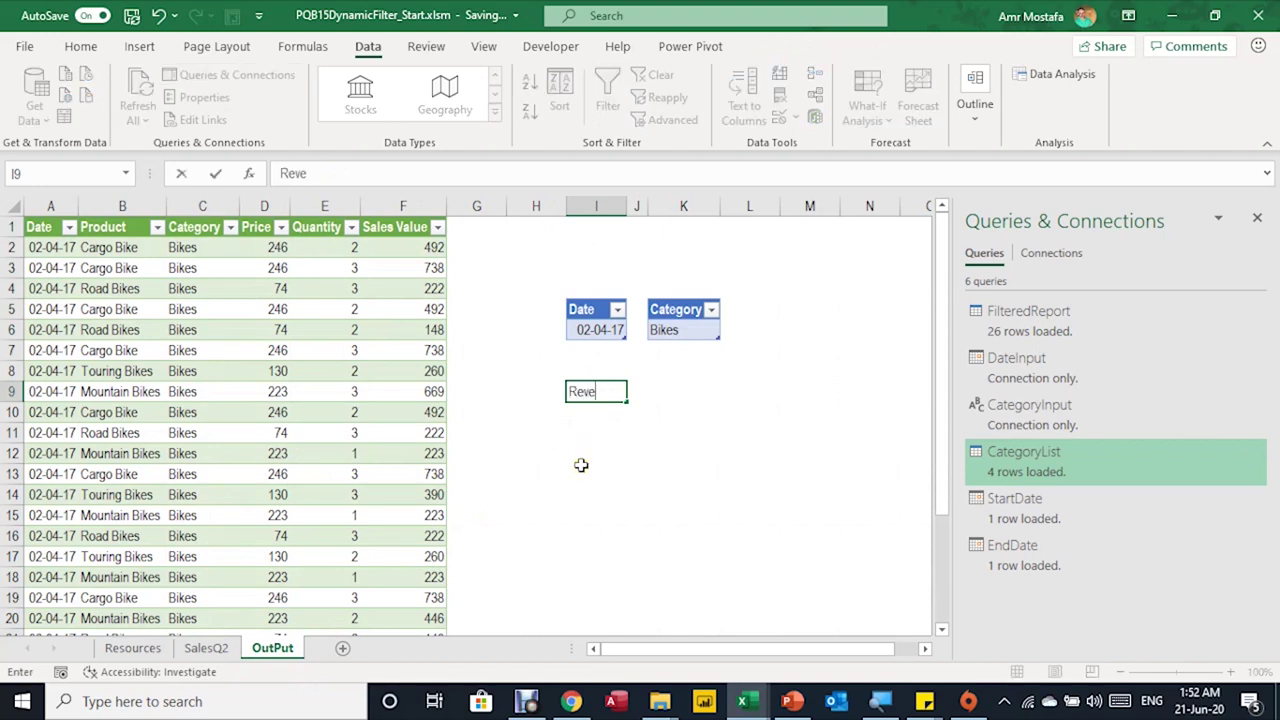
{"action": "type", "text": "nue"}
{"action": "key", "text": "Return"}
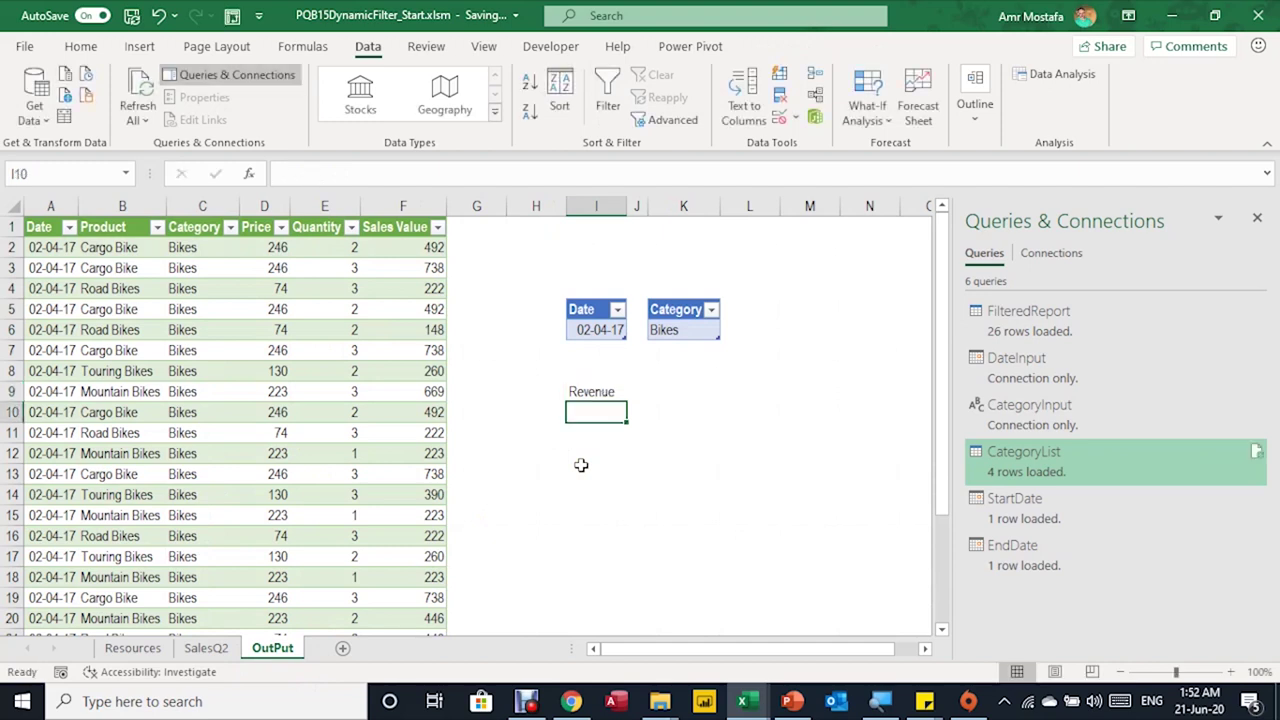
{"action": "type", "text": "Quantity"}
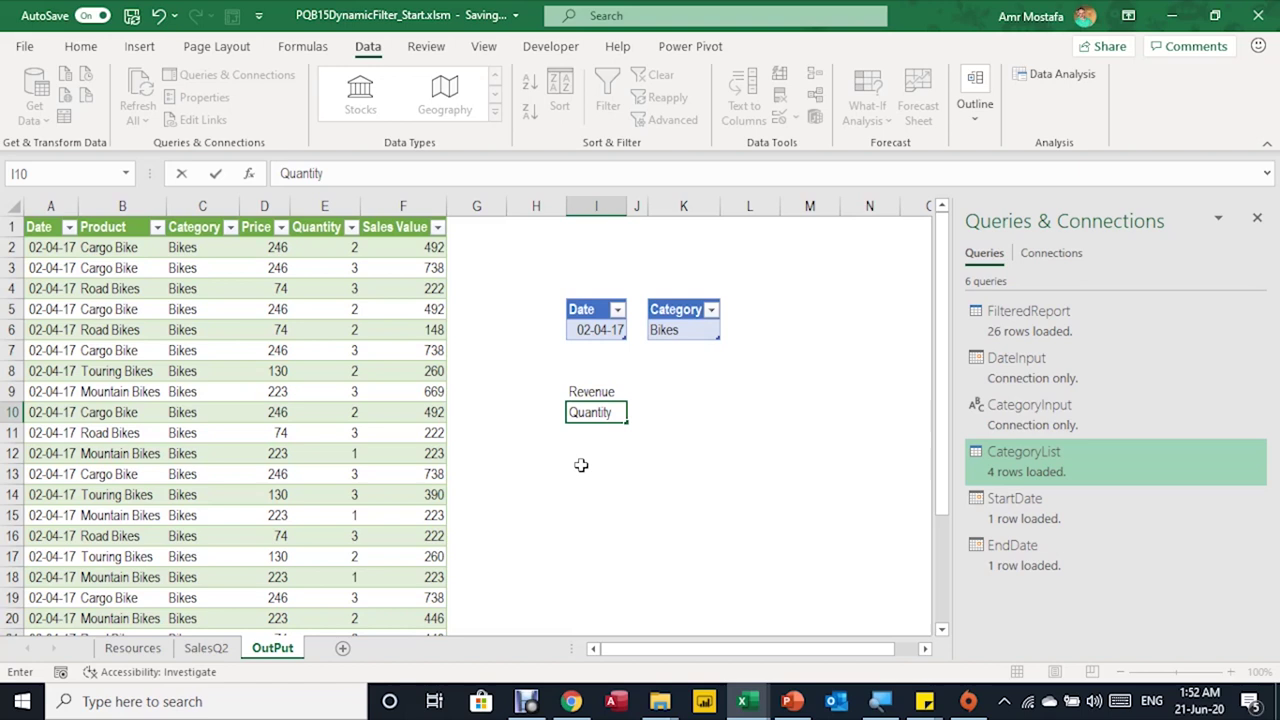
{"action": "key", "text": "Return"}
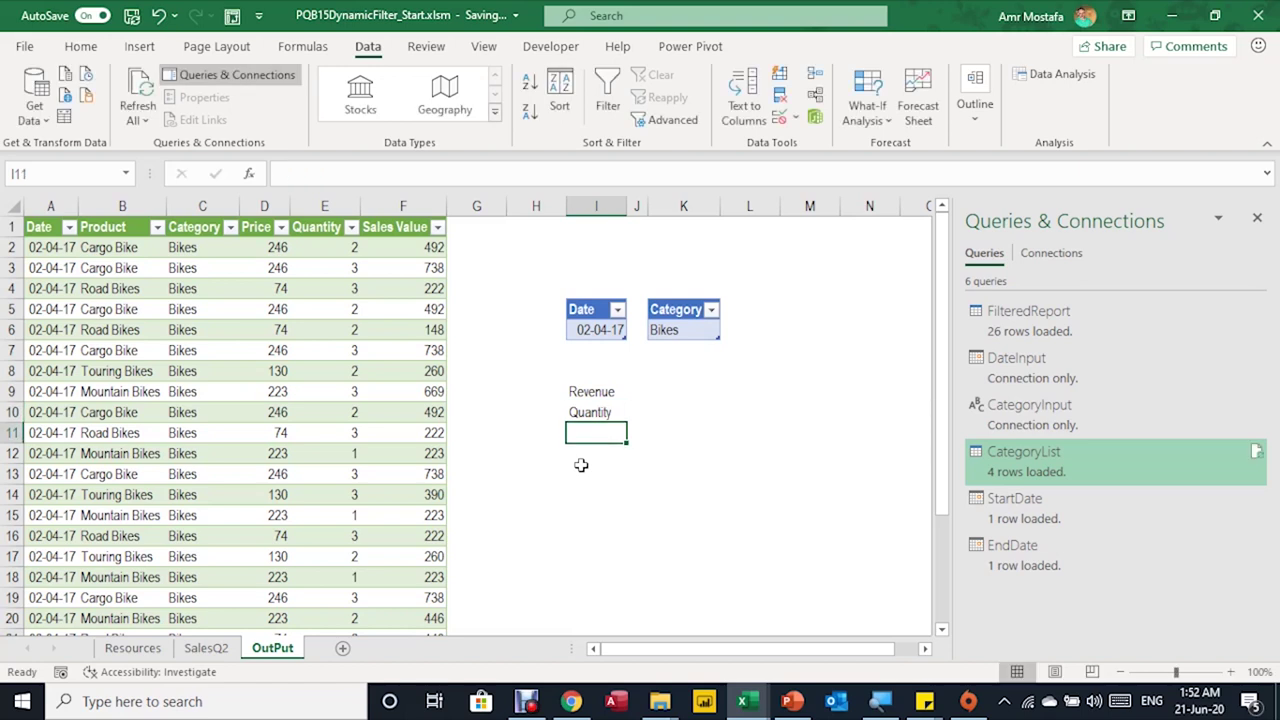
{"action": "type", "text": "Avg"}
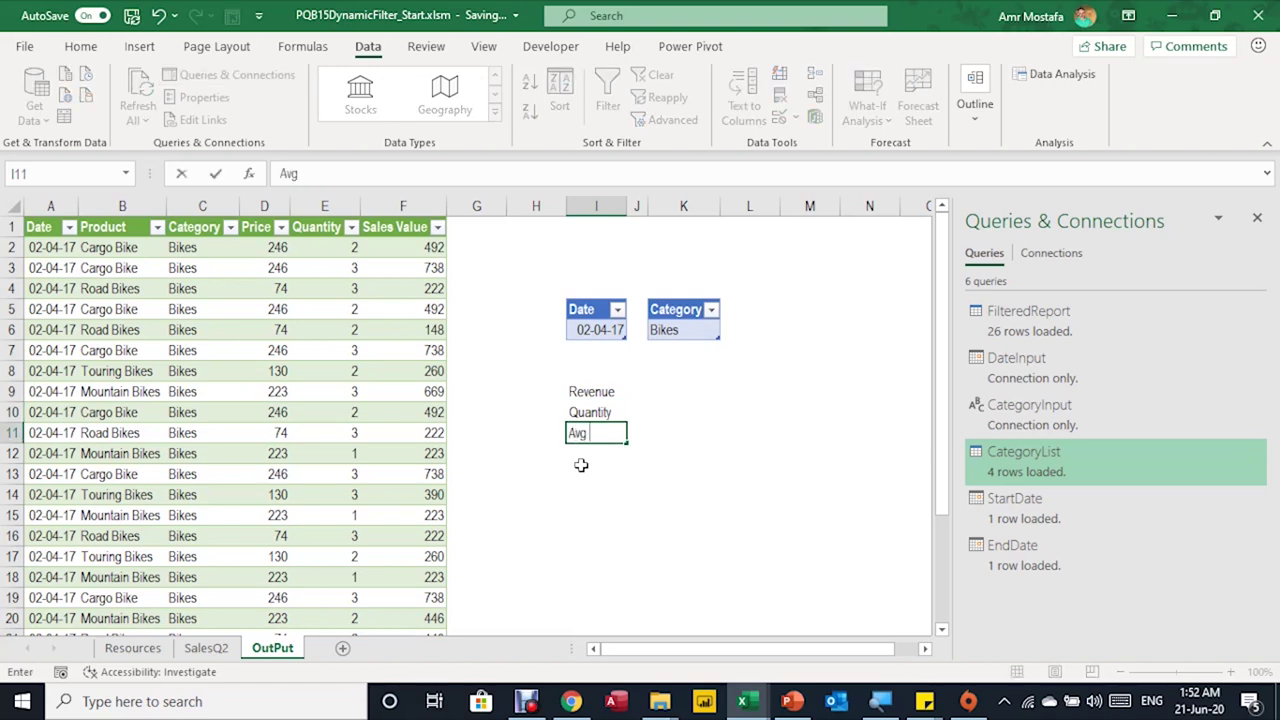
{"action": "key", "text": "Return"}
{"action": "key", "text": "Up"}
{"action": "key", "text": "Up"}
{"action": "key", "text": "Up"}
{"action": "key", "text": "Right"}
{"action": "key", "text": "Right"}
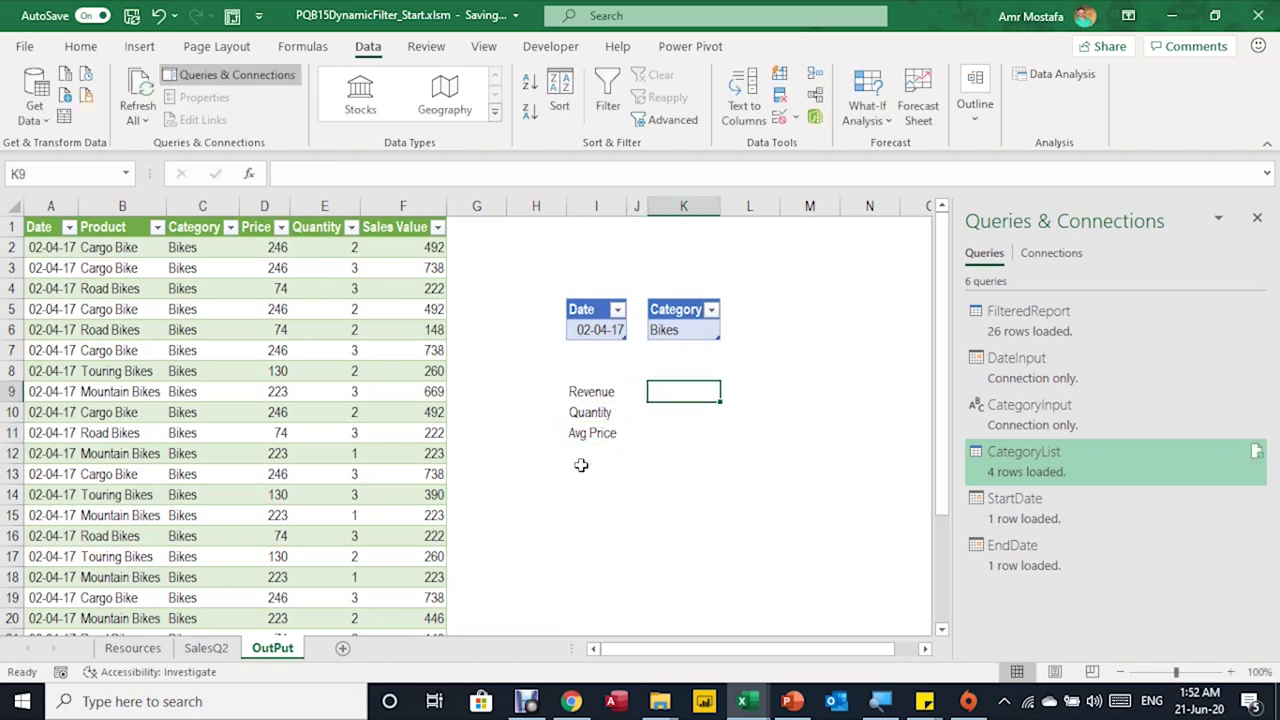
Enter =SUM(FilteredReport[Sales Value]) as the Revenue total in K9
{"action": "type", "text": "=sum"}
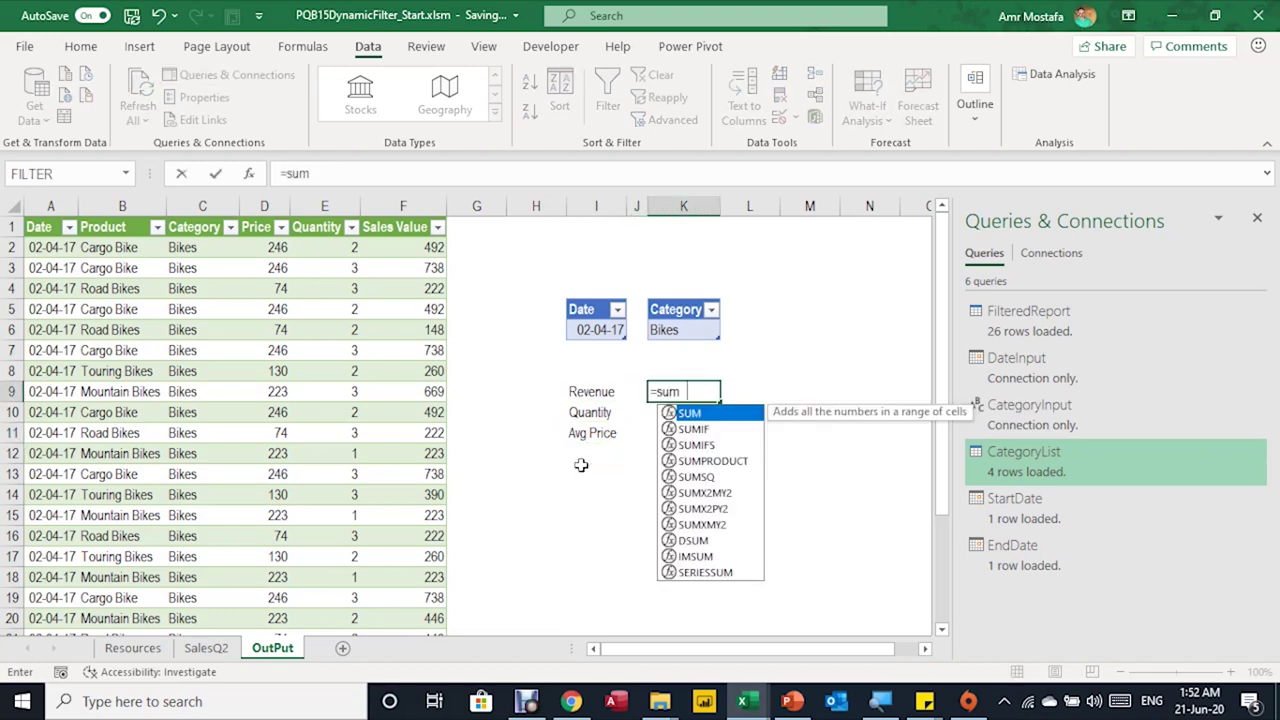
{"action": "key", "text": "Tab"}
{"action": "left_click", "coordinate": [362, 173]}
{"action": "type", "text": "fil"}
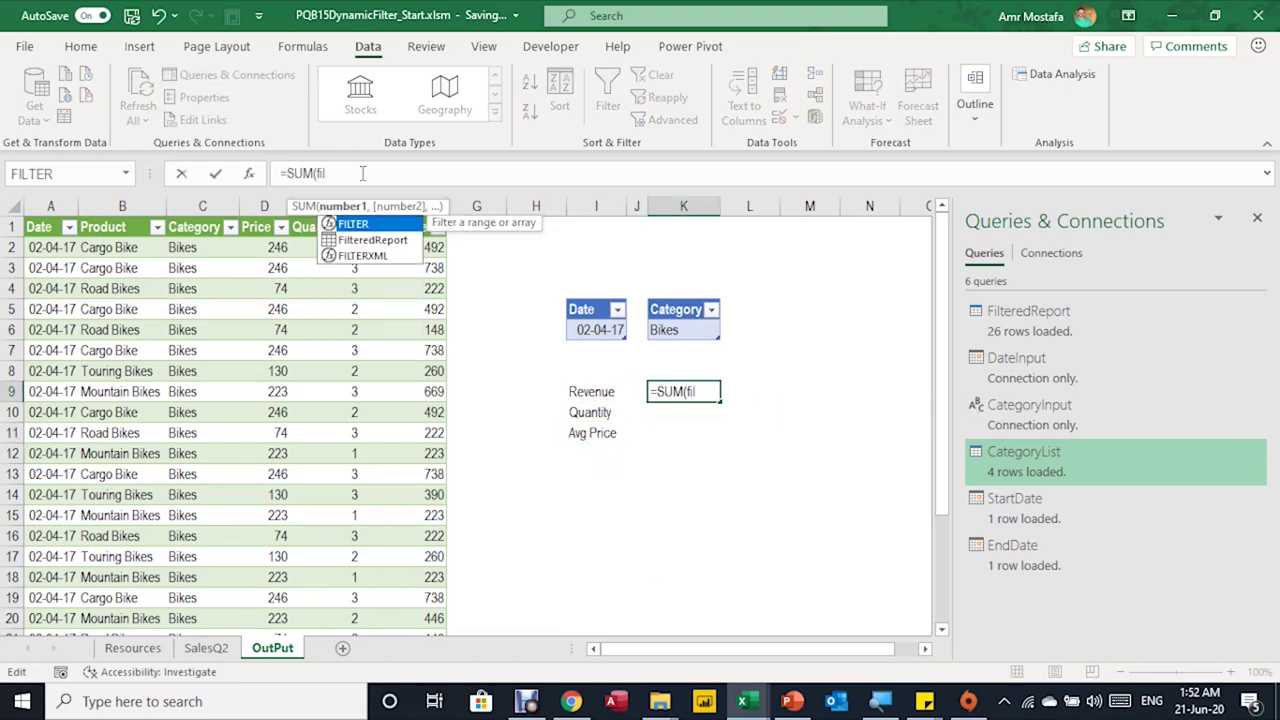
{"action": "double_click", "coordinate": [360, 240]}
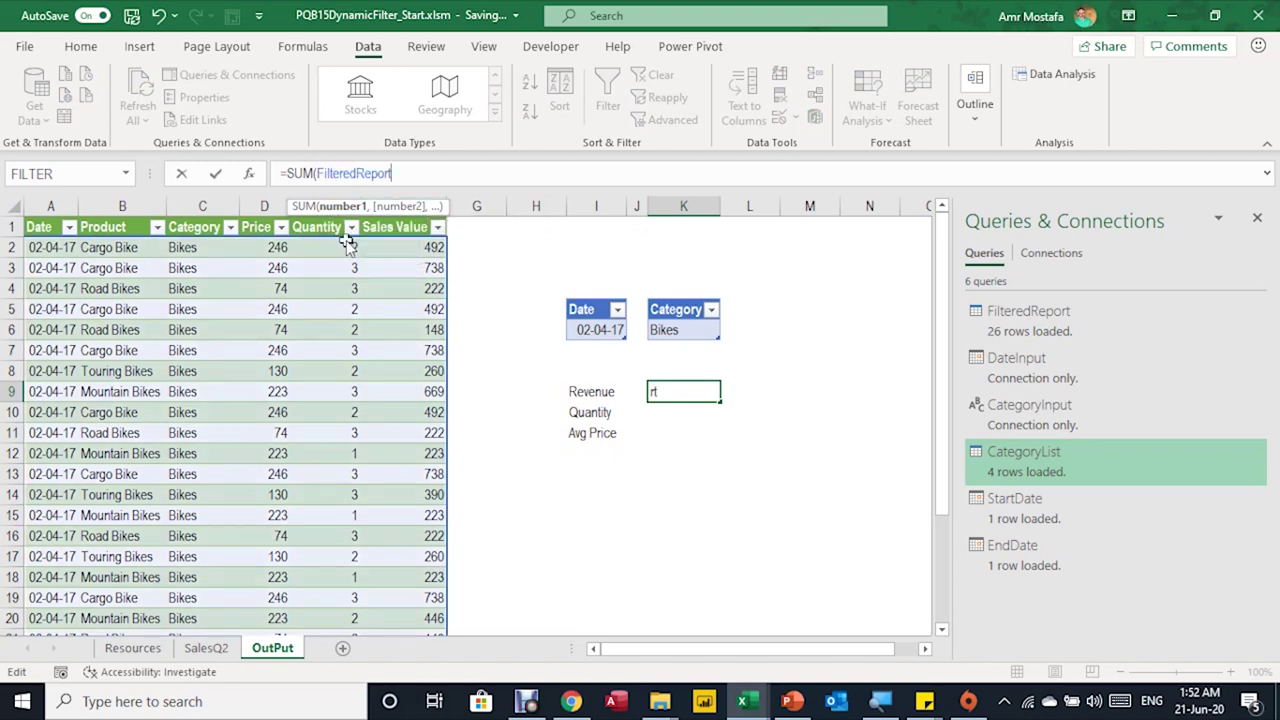
{"action": "type", "text": "["}
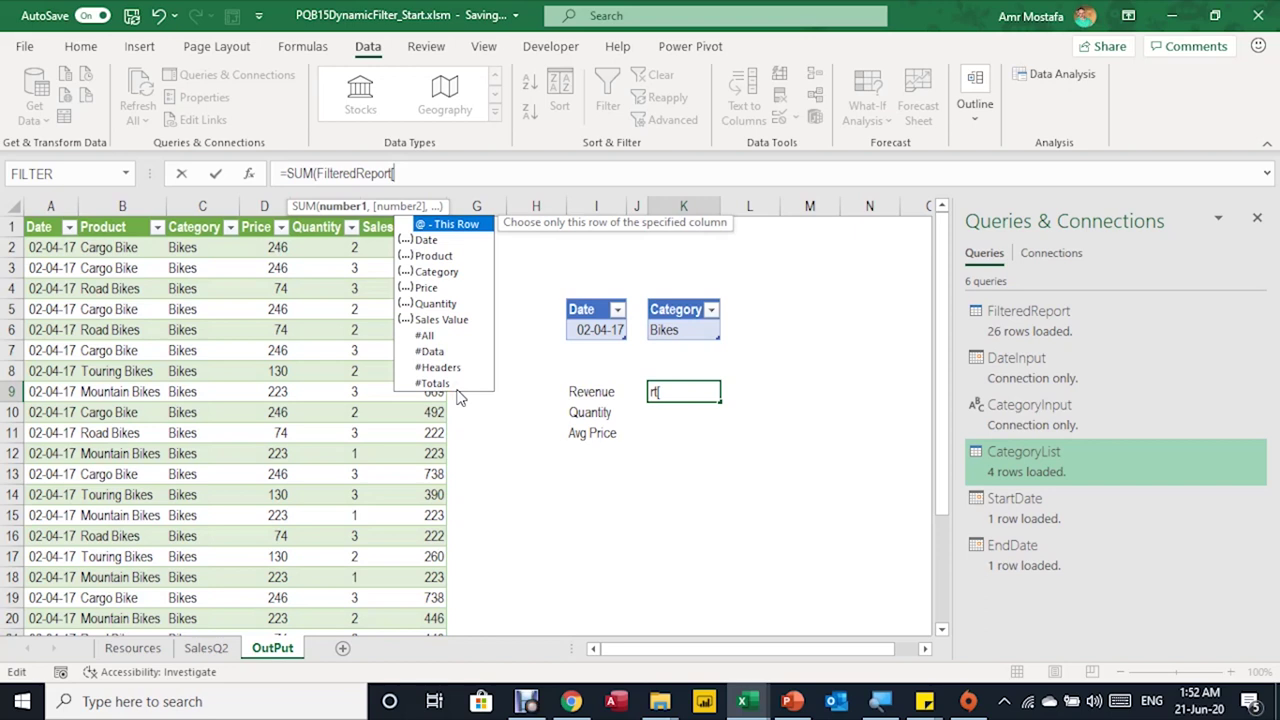
{"action": "key", "text": "Down"}
{"action": "key", "text": "Down"}
{"action": "key", "text": "Down"}
{"action": "key", "text": "Down"}
{"action": "key", "text": "Down"}
{"action": "key", "text": "Down"}
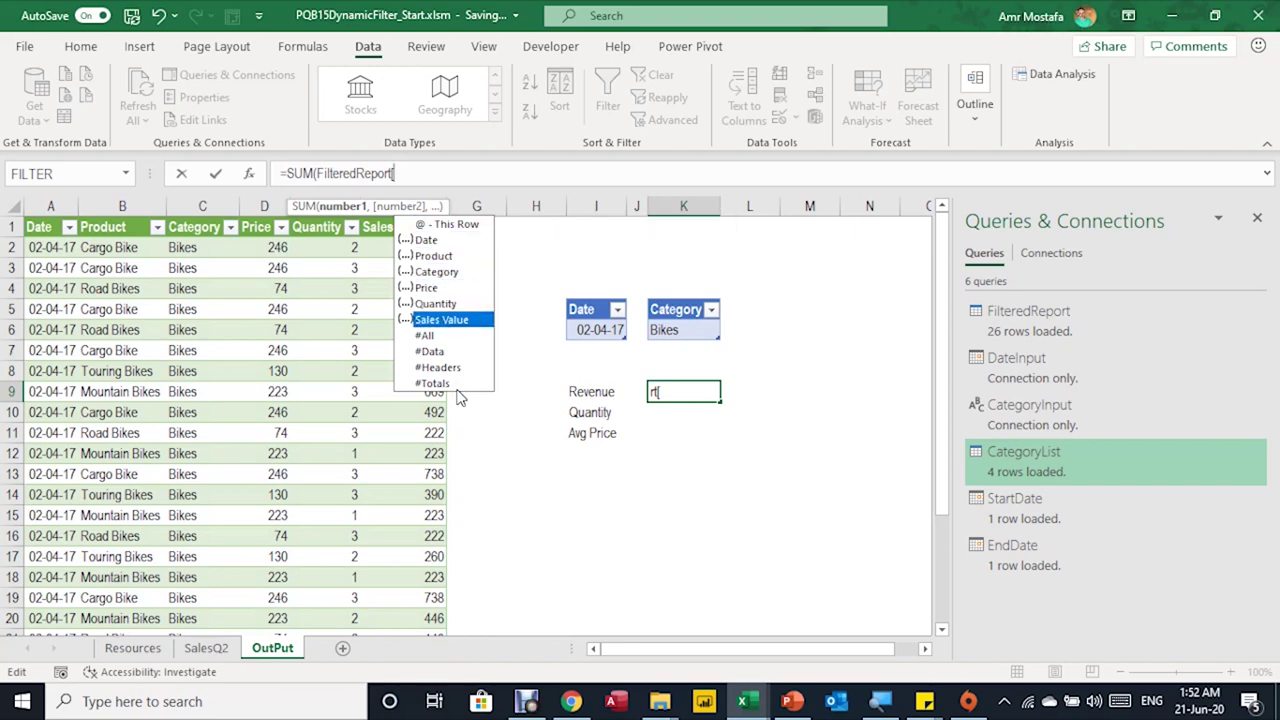
{"action": "key", "text": "Tab"}
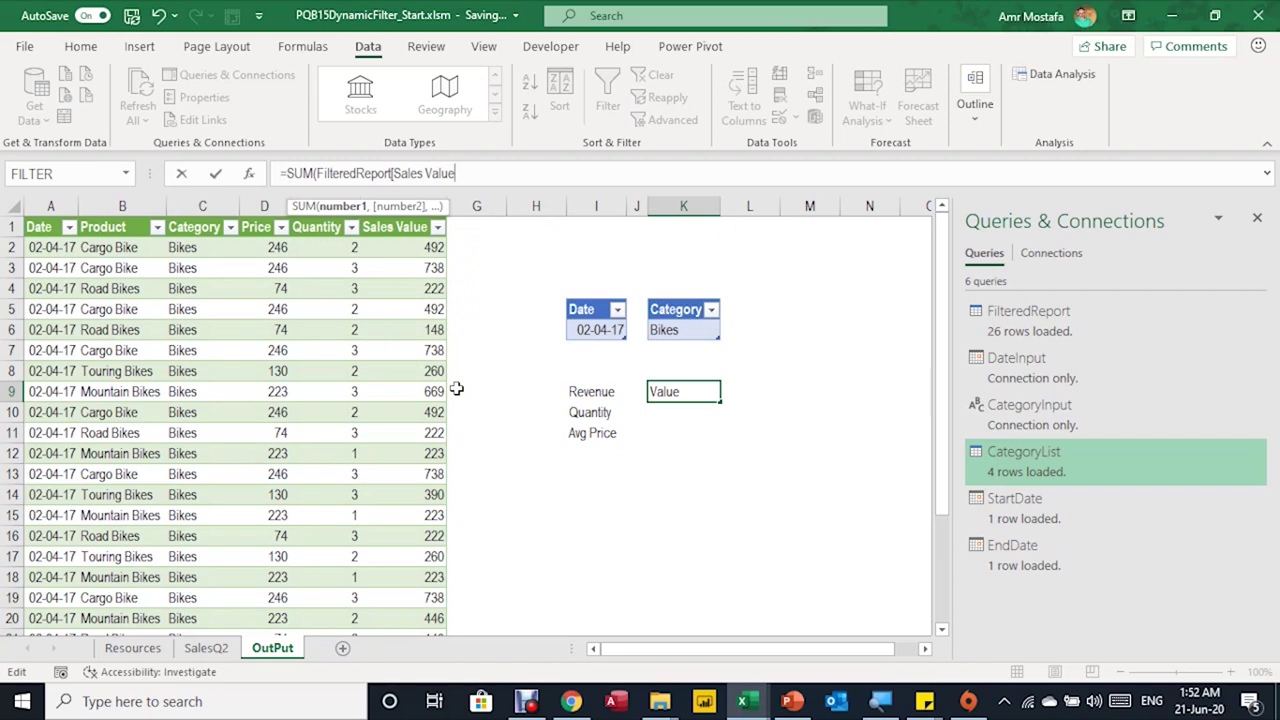
{"action": "type", "text": "])"}
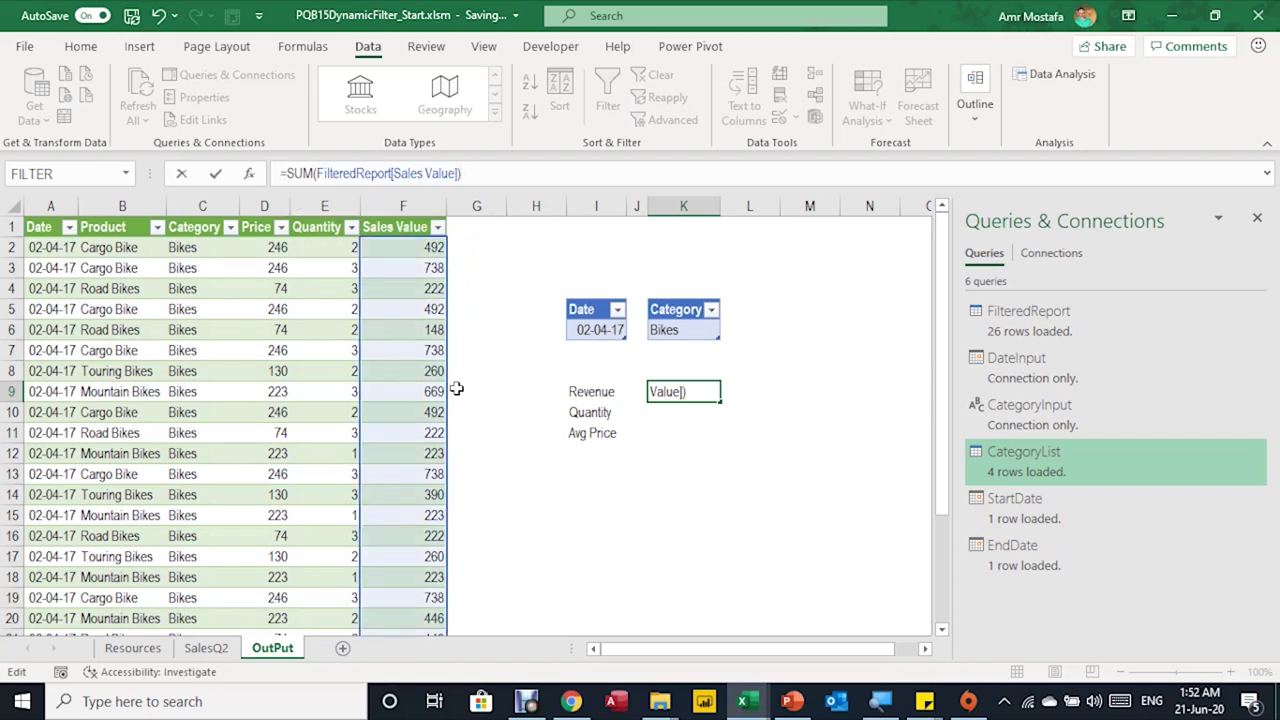
{"action": "key", "text": "Return"}
Add the Quantity total =SUM(FilteredReport[Quantity]) in K10 and Avg Price =K9/K10 in K11
{"action": "left_click", "coordinate": [698, 412]}
{"action": "type", "text": "=um"}
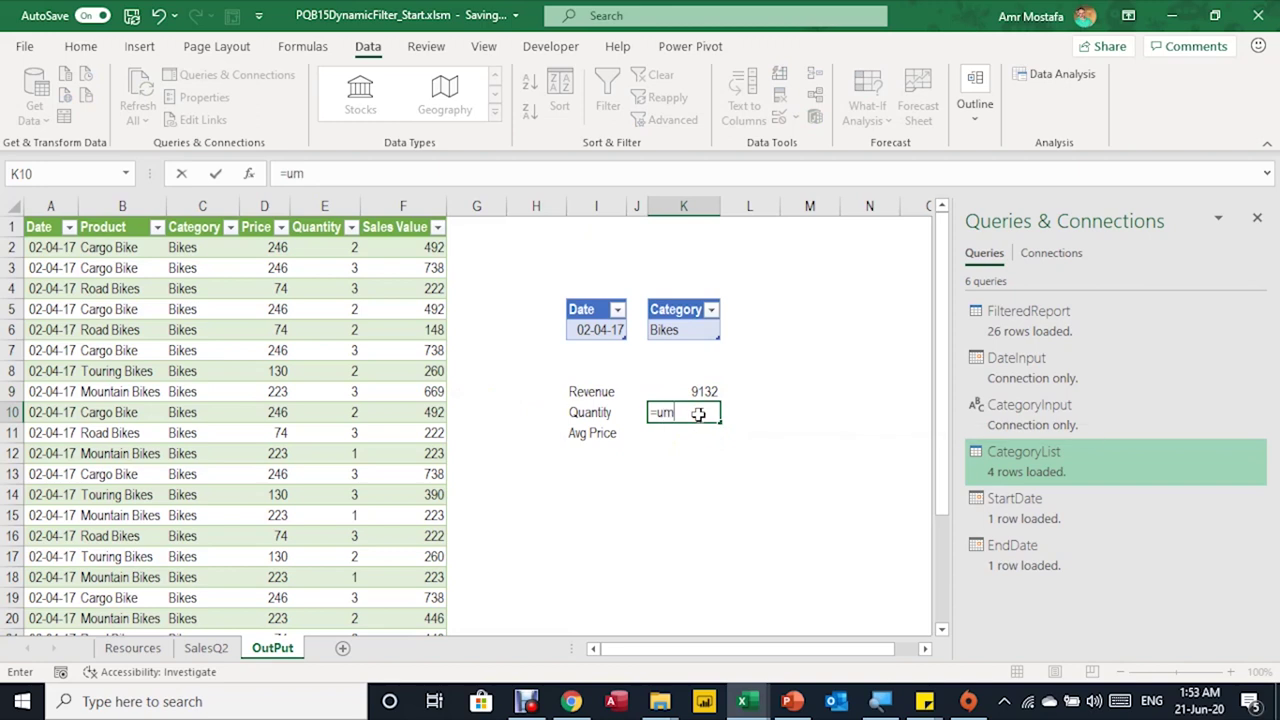
{"action": "key", "text": "Return"}
{"action": "type", "text": "="}
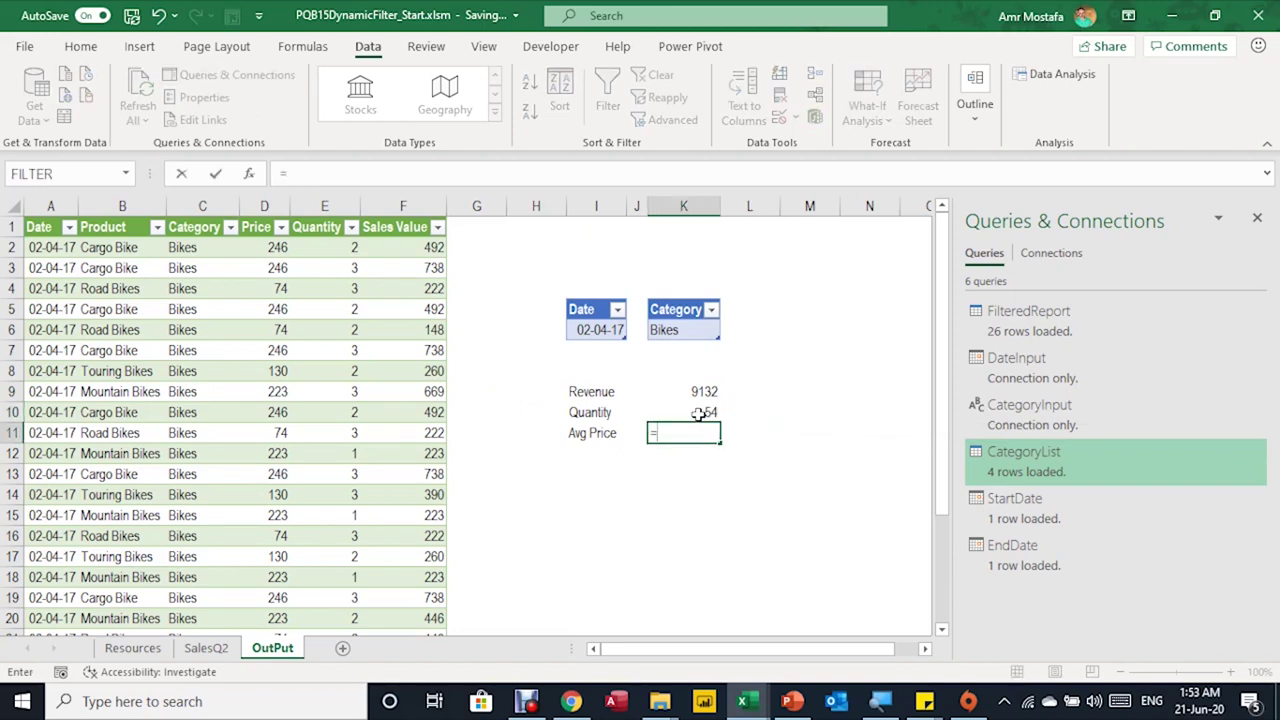
{"action": "key", "text": "Up"}
{"action": "key", "text": "Up"}
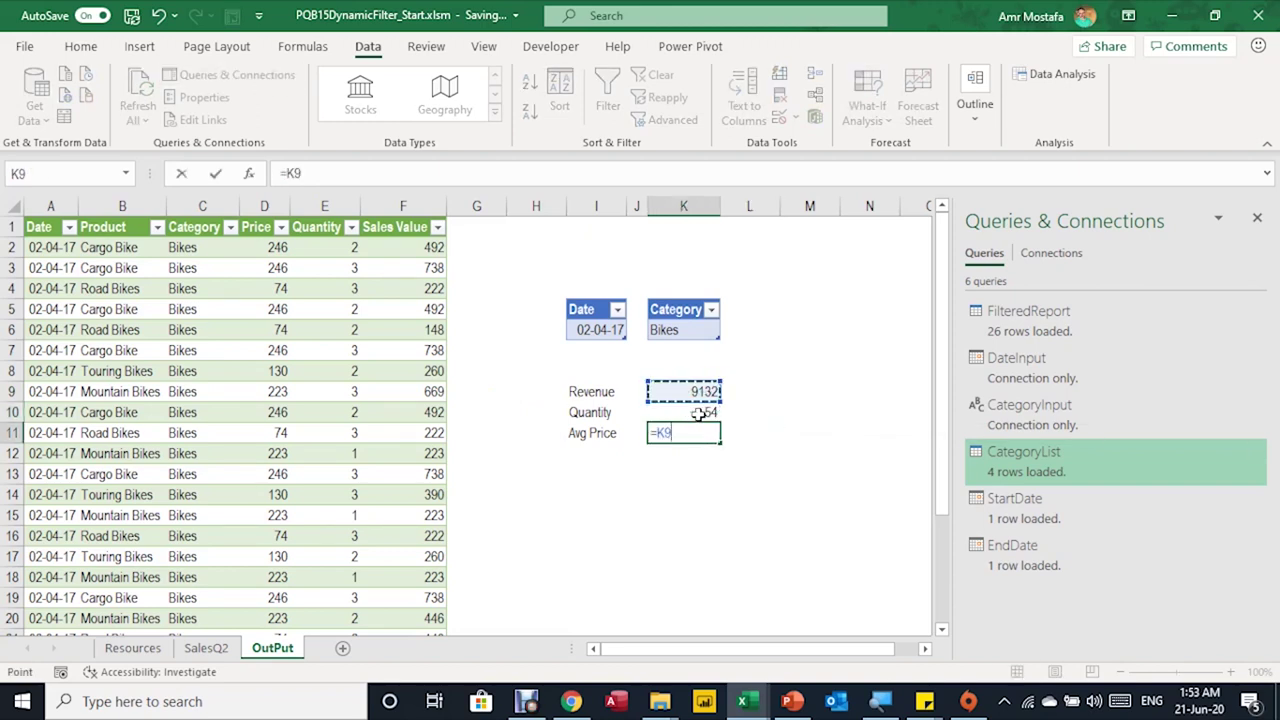
{"action": "type", "text": "/"}
{"action": "key", "text": "Up"}
{"action": "key", "text": "Return"}
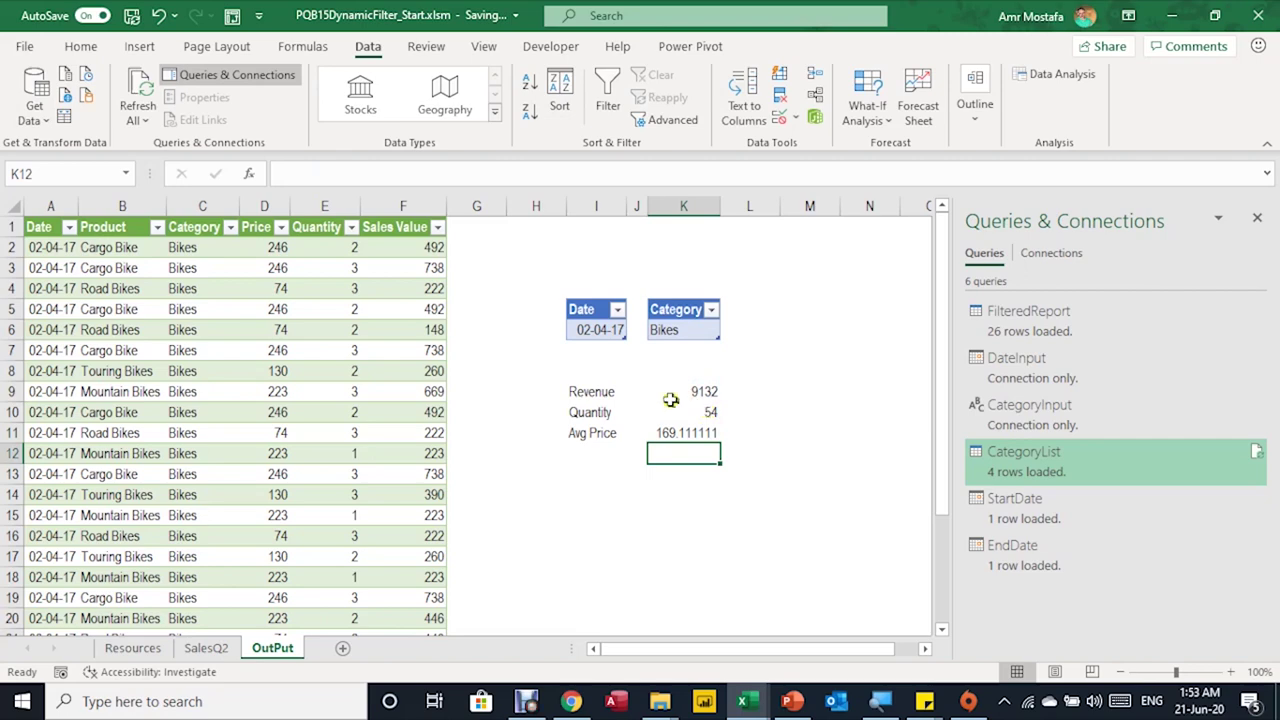
Format the summary values to one decimal and refresh the FilteredReport table
{"action": "left_click_drag", "start_coordinate": [605, 205], "coordinate": [678, 201]}
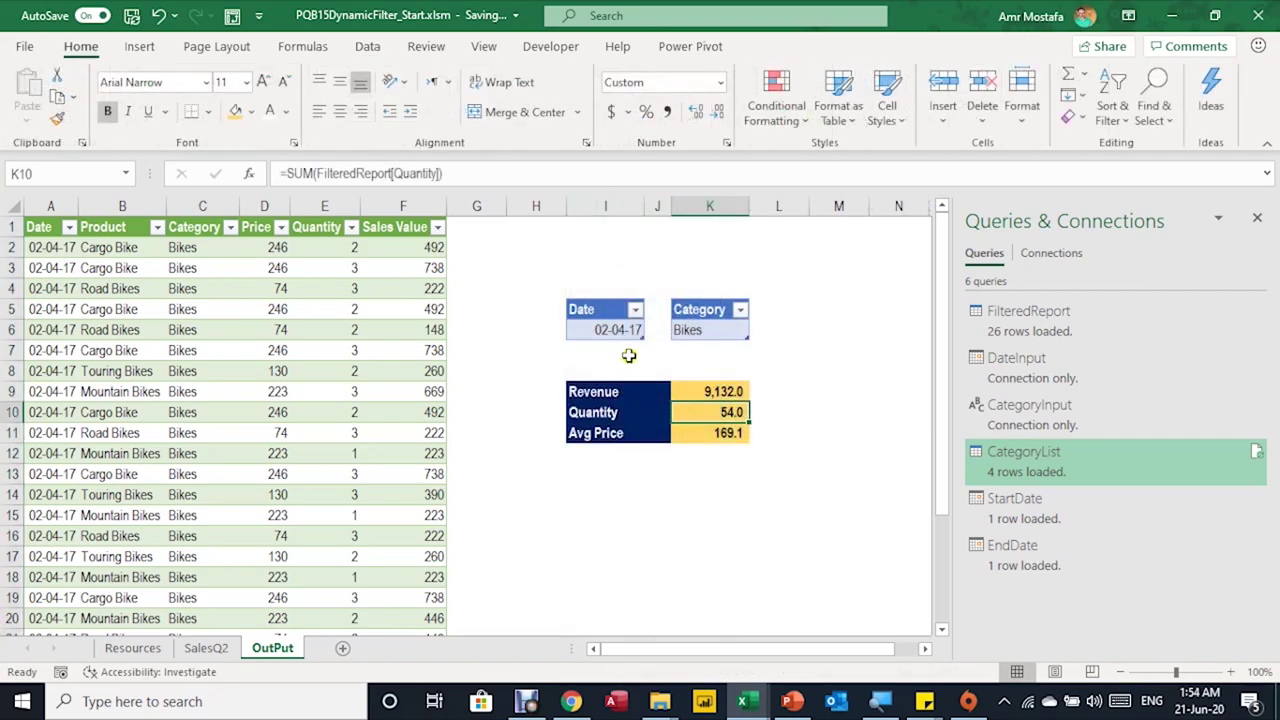
{"action": "left_click", "coordinate": [710, 330]}
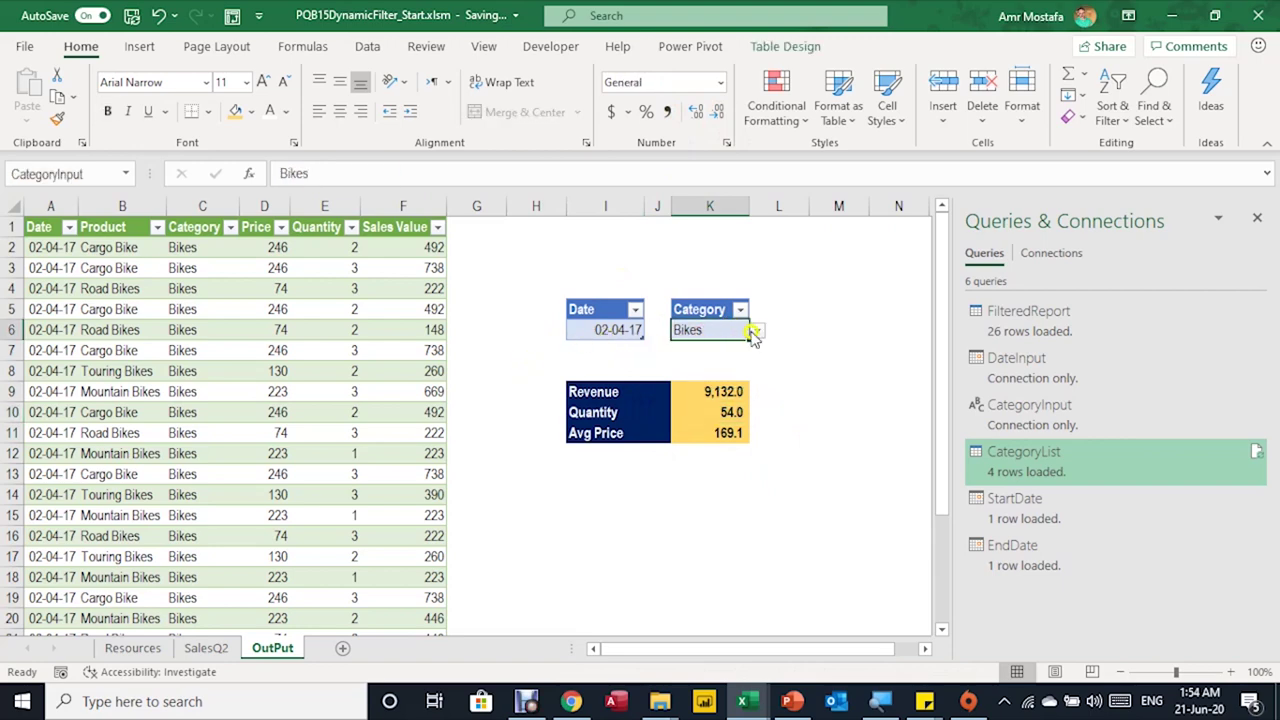
{"action": "right_click", "coordinate": [203, 338]}
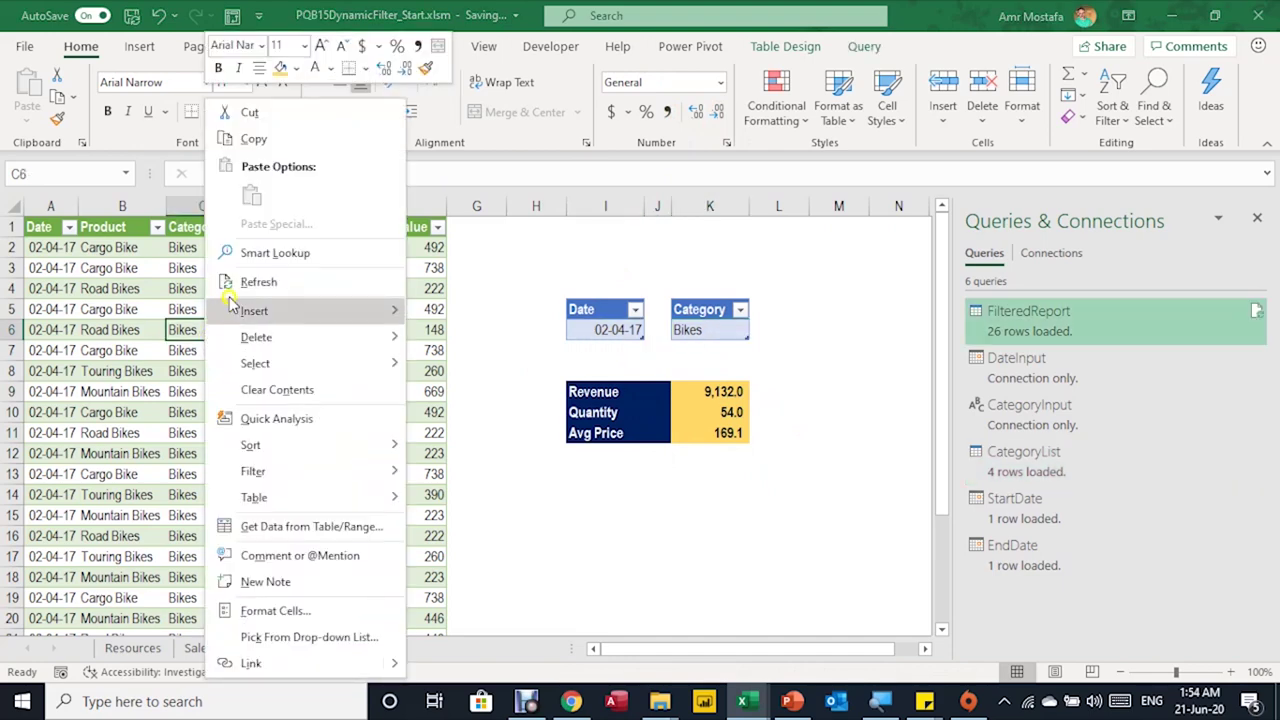
{"action": "left_click", "coordinate": [337, 282]}
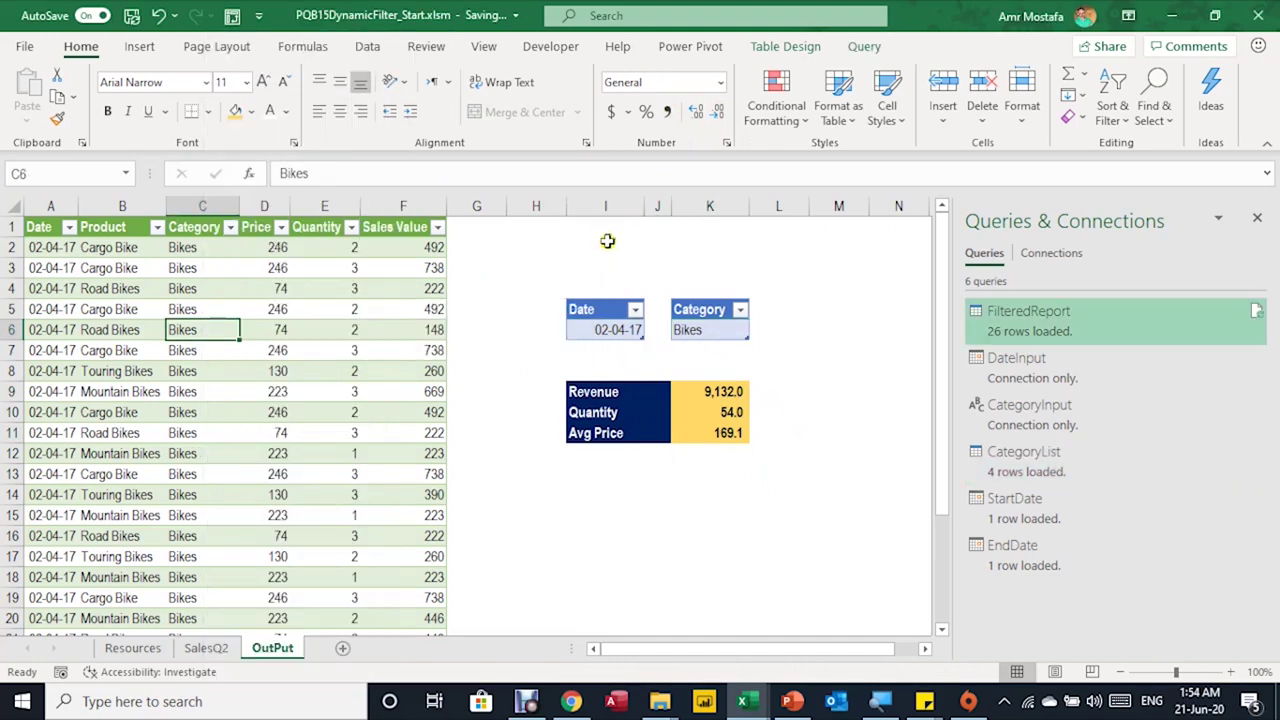
{"action": "left_click", "coordinate": [613, 231]}
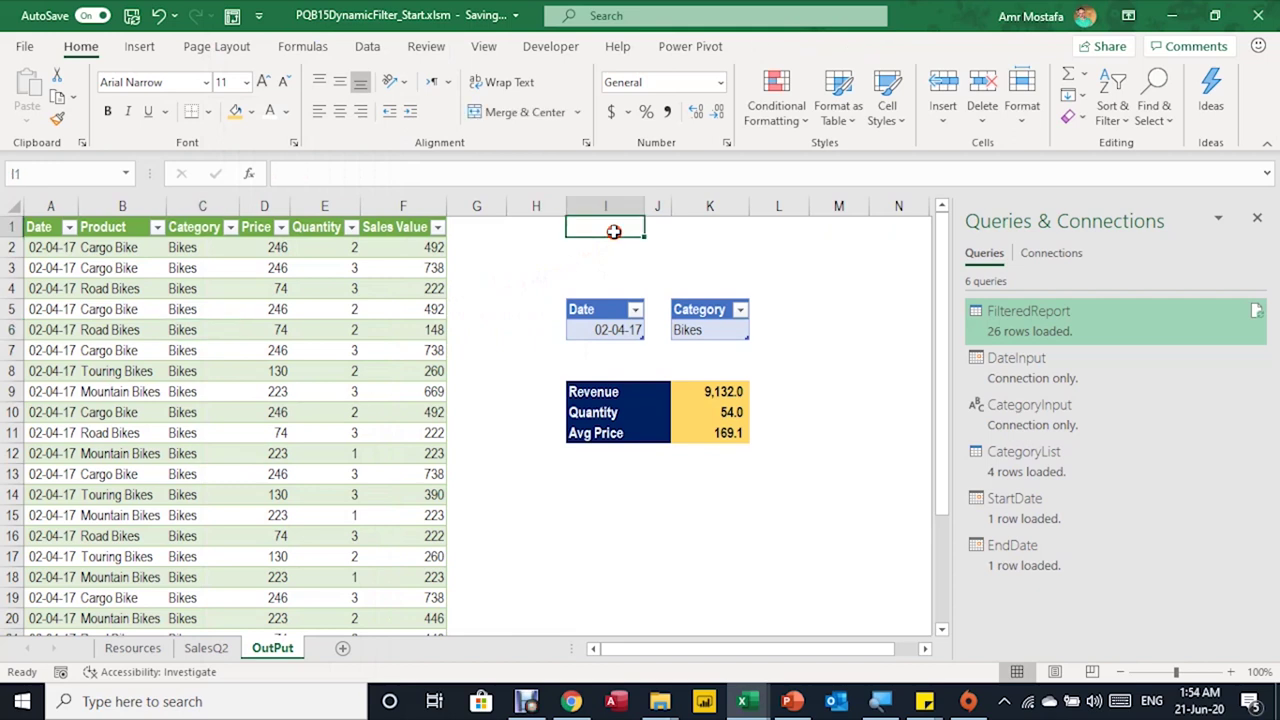
{"action": "left_click", "coordinate": [613, 244]}
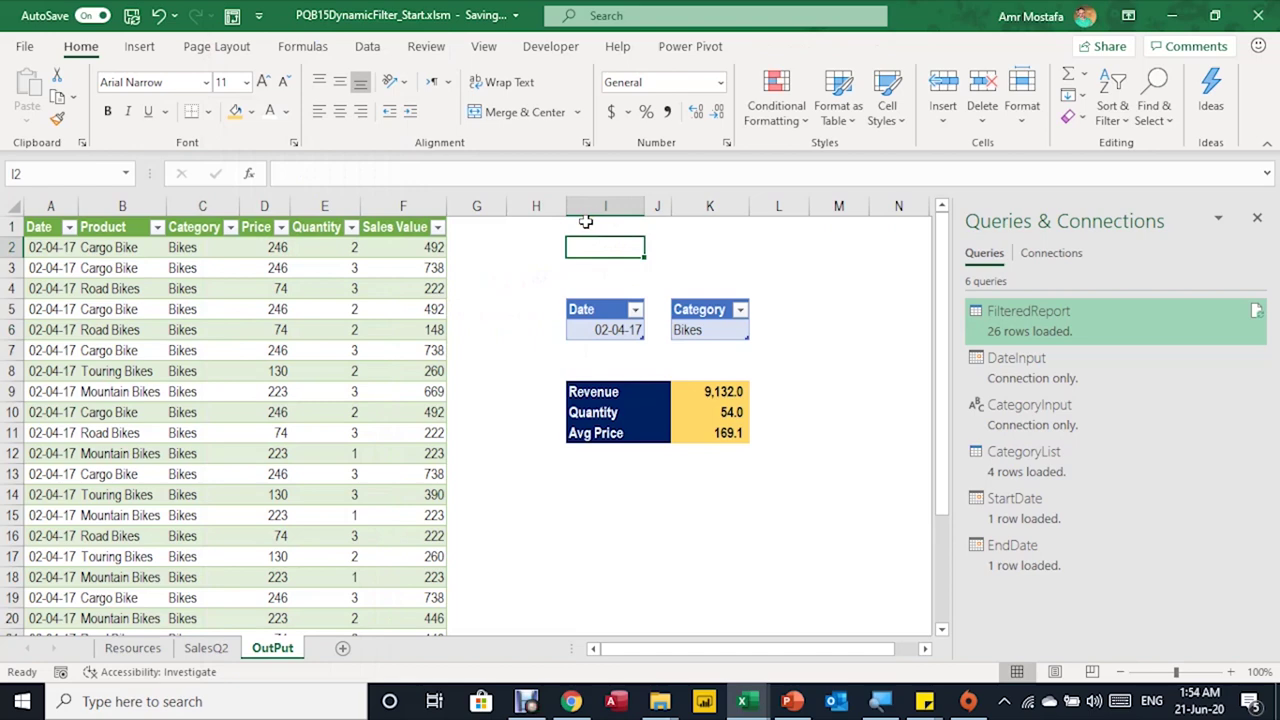
{"action": "left_click", "coordinate": [551, 47]}
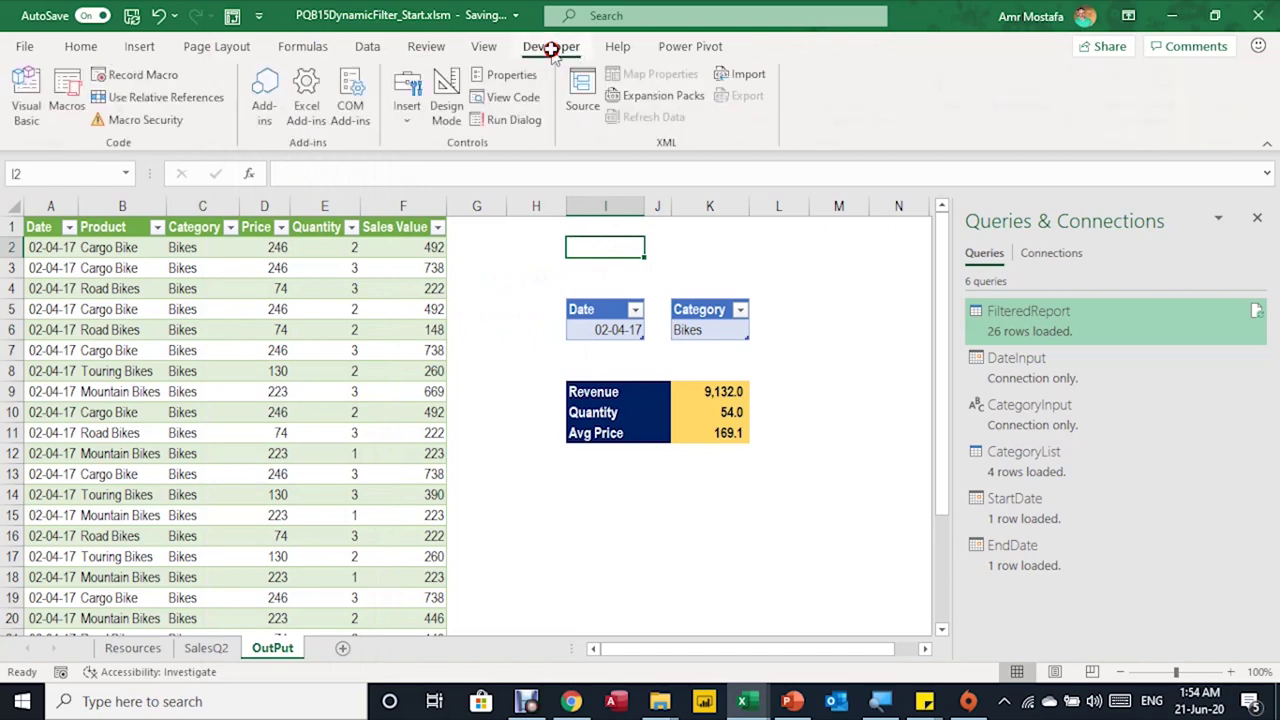
Record a macro named Refresh that runs Data > Refresh All, then stop recording
{"action": "left_click", "coordinate": [140, 80]}
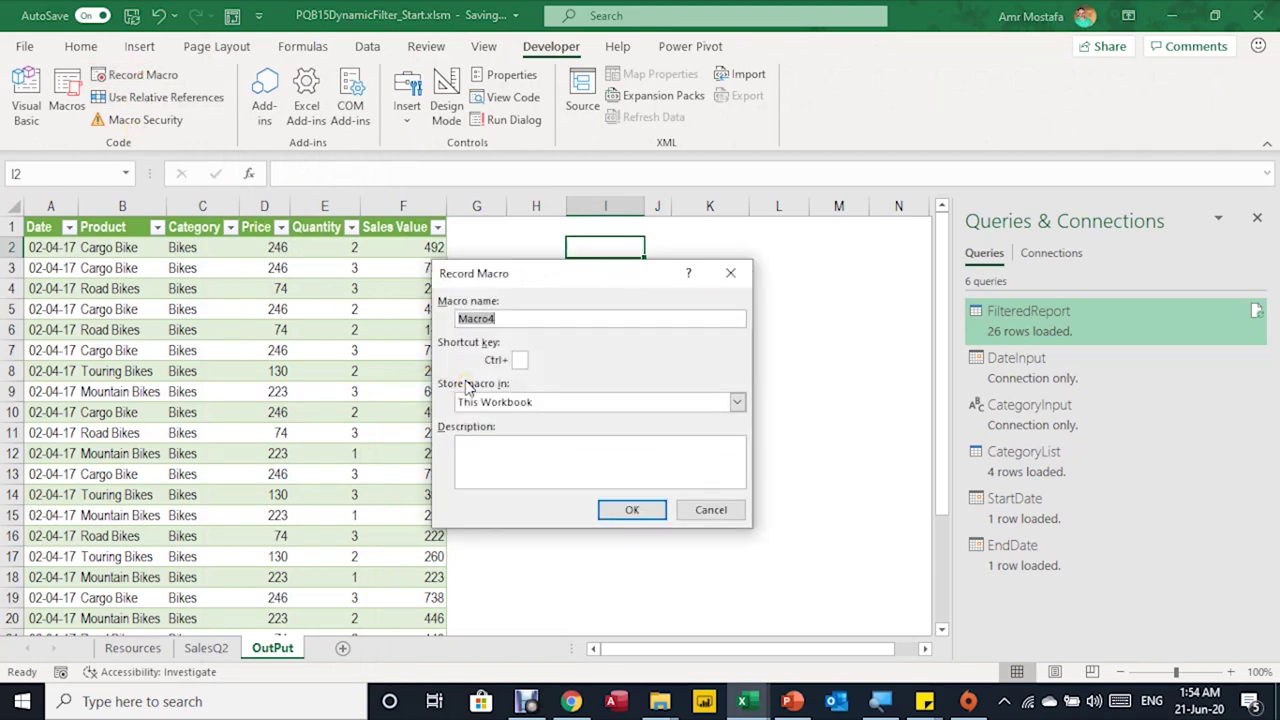
{"action": "type", "text": "Ref"}
{"action": "type", "text": "resh"}
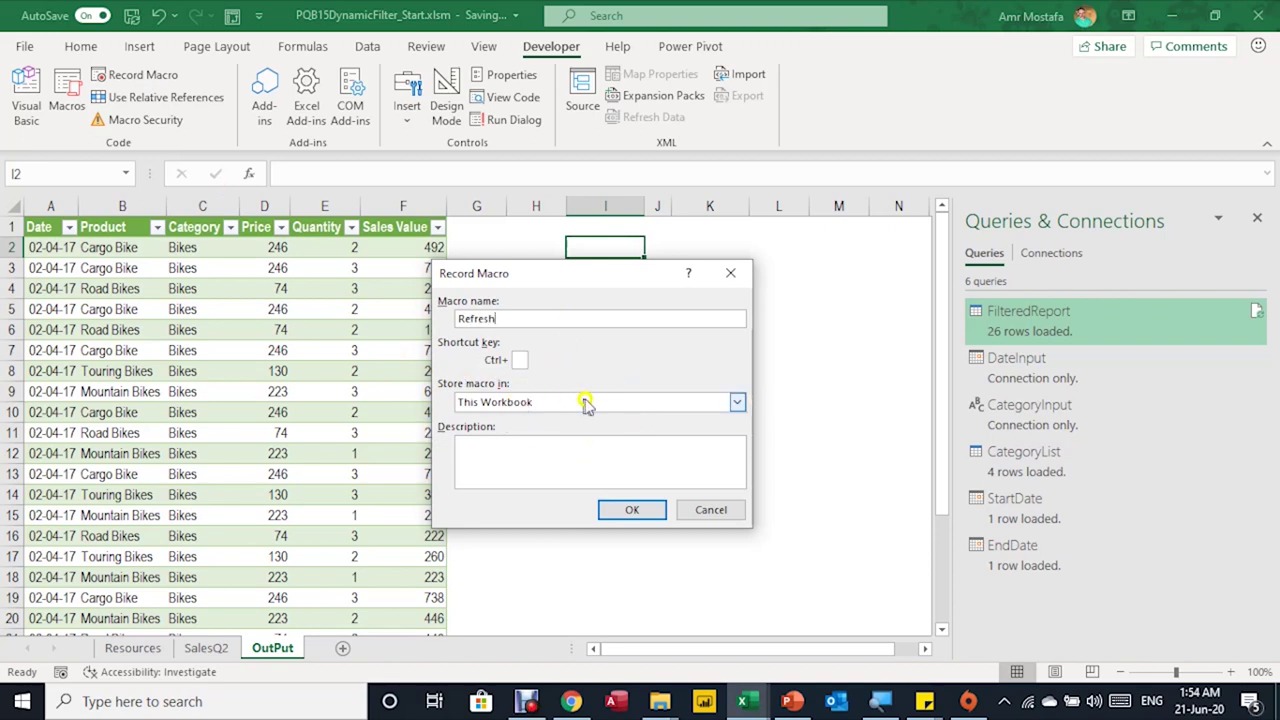
{"action": "left_click", "coordinate": [631, 512]}
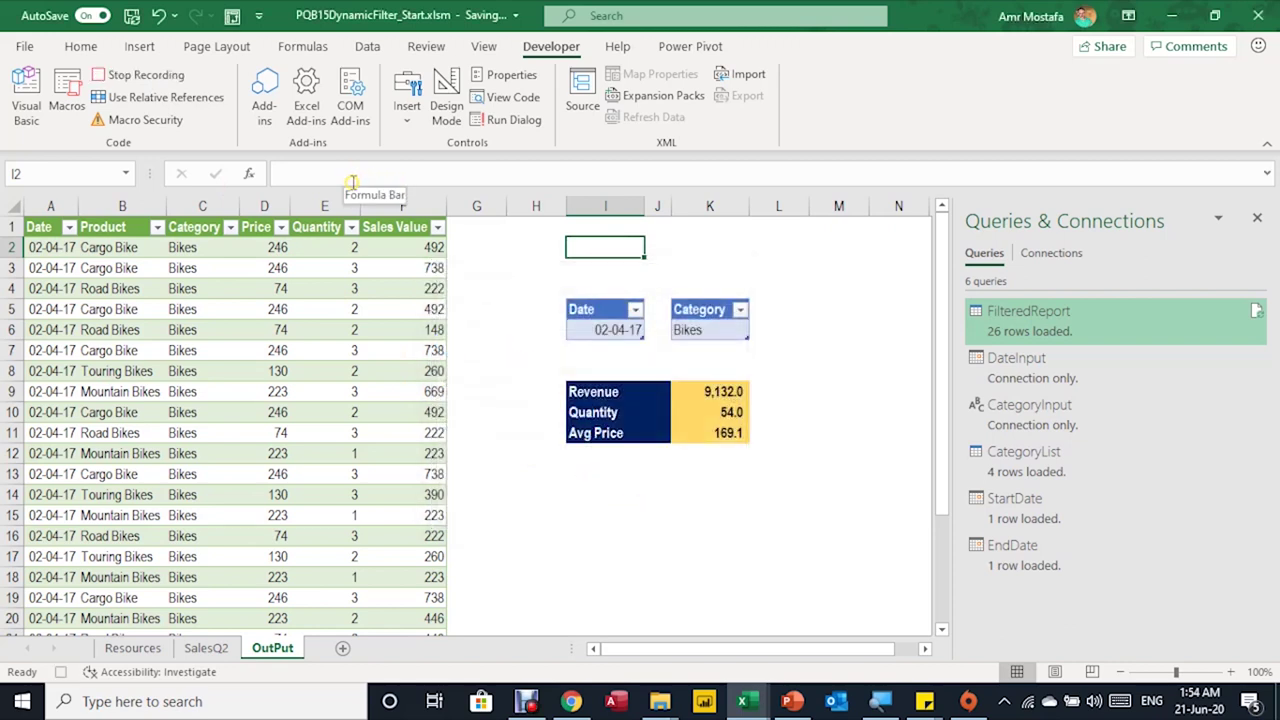
{"action": "left_click", "coordinate": [246, 348]}
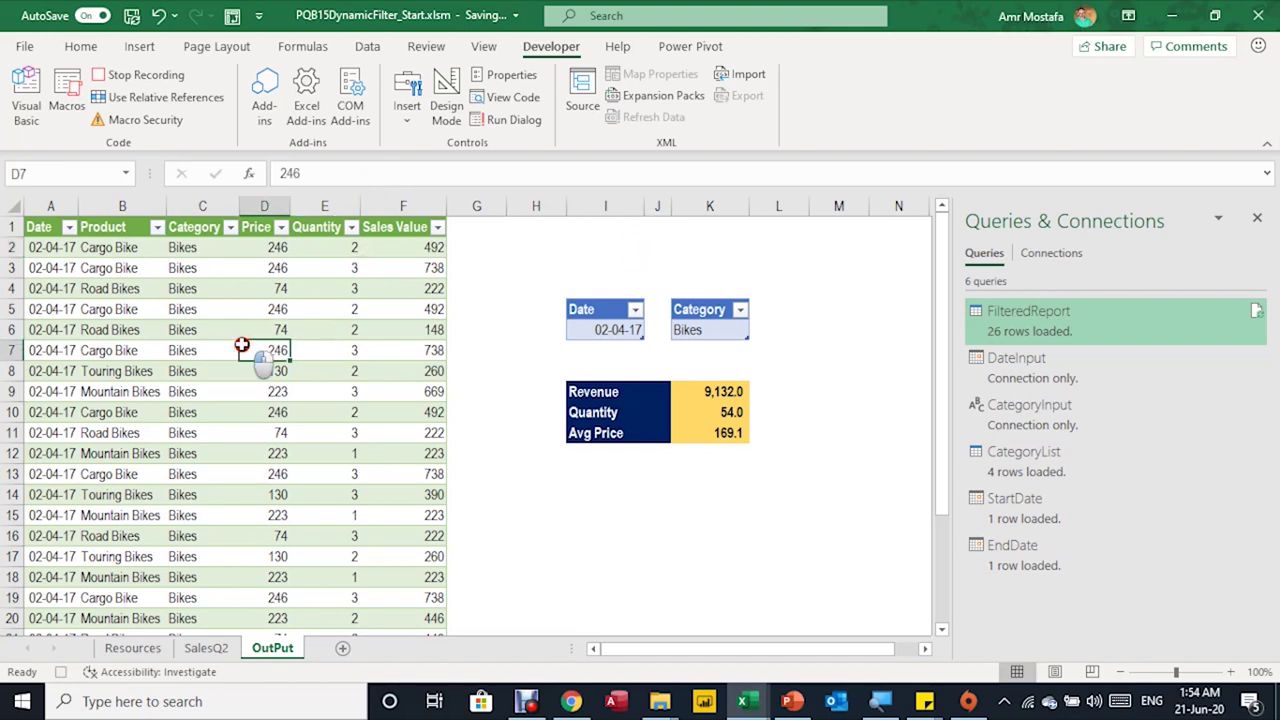
{"action": "left_click", "coordinate": [367, 46]}
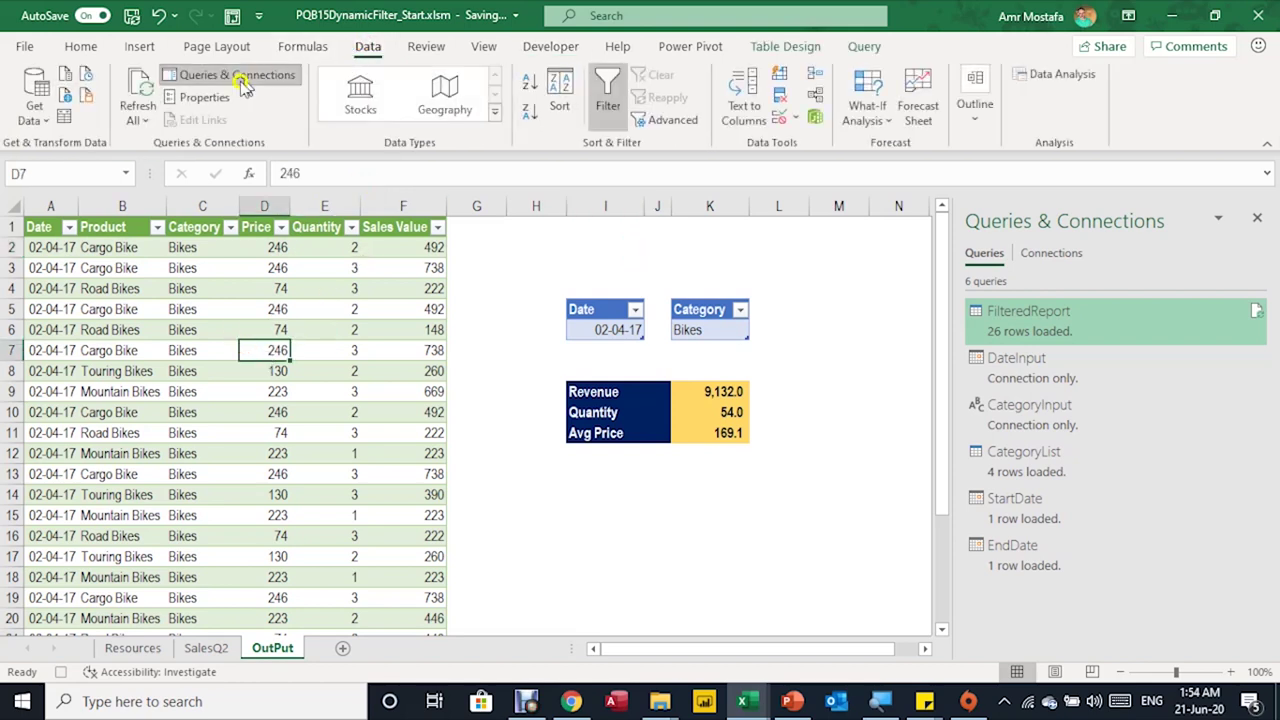
{"action": "left_click", "coordinate": [138, 86]}
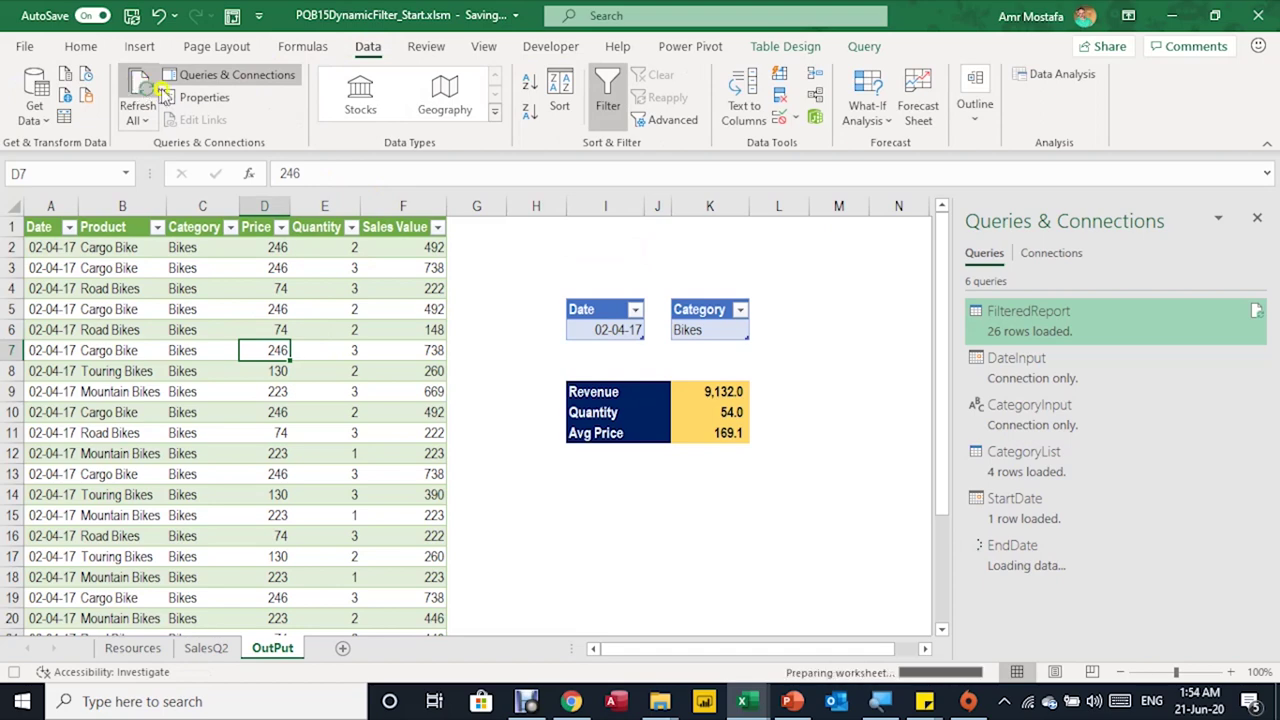
{"action": "key", "text": "alt+l"}
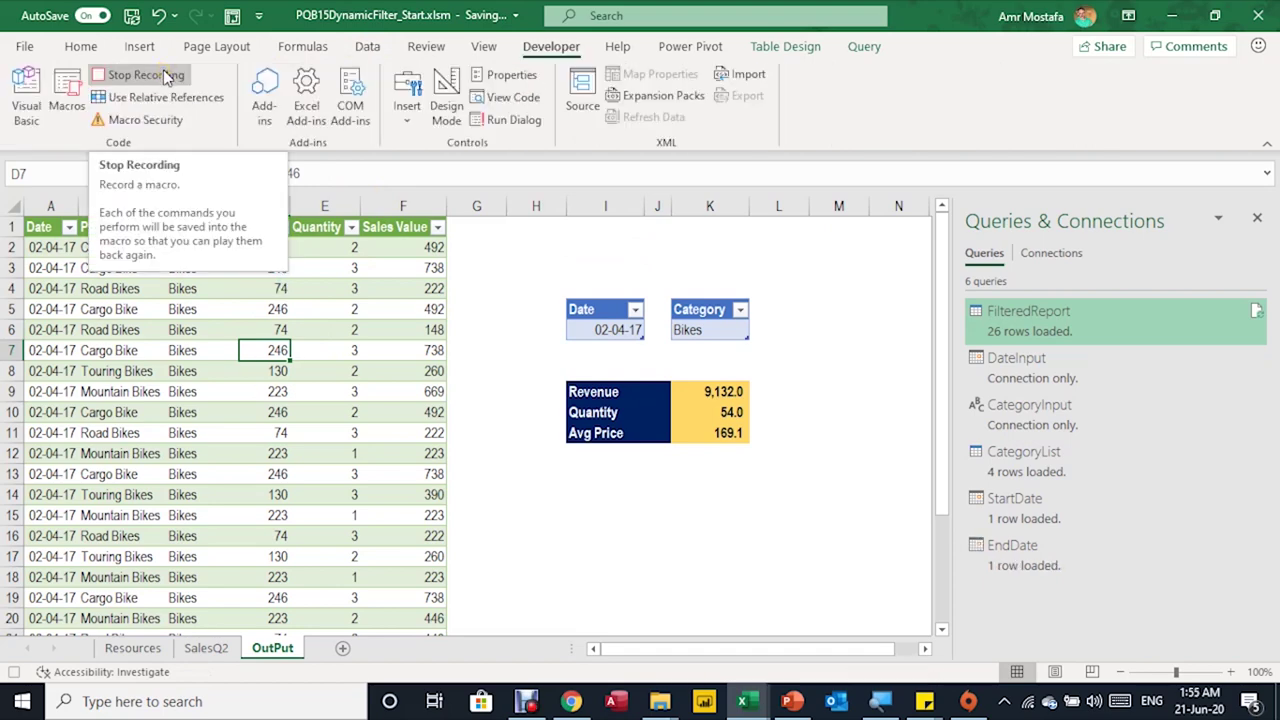
{"action": "left_click", "coordinate": [166, 77]}
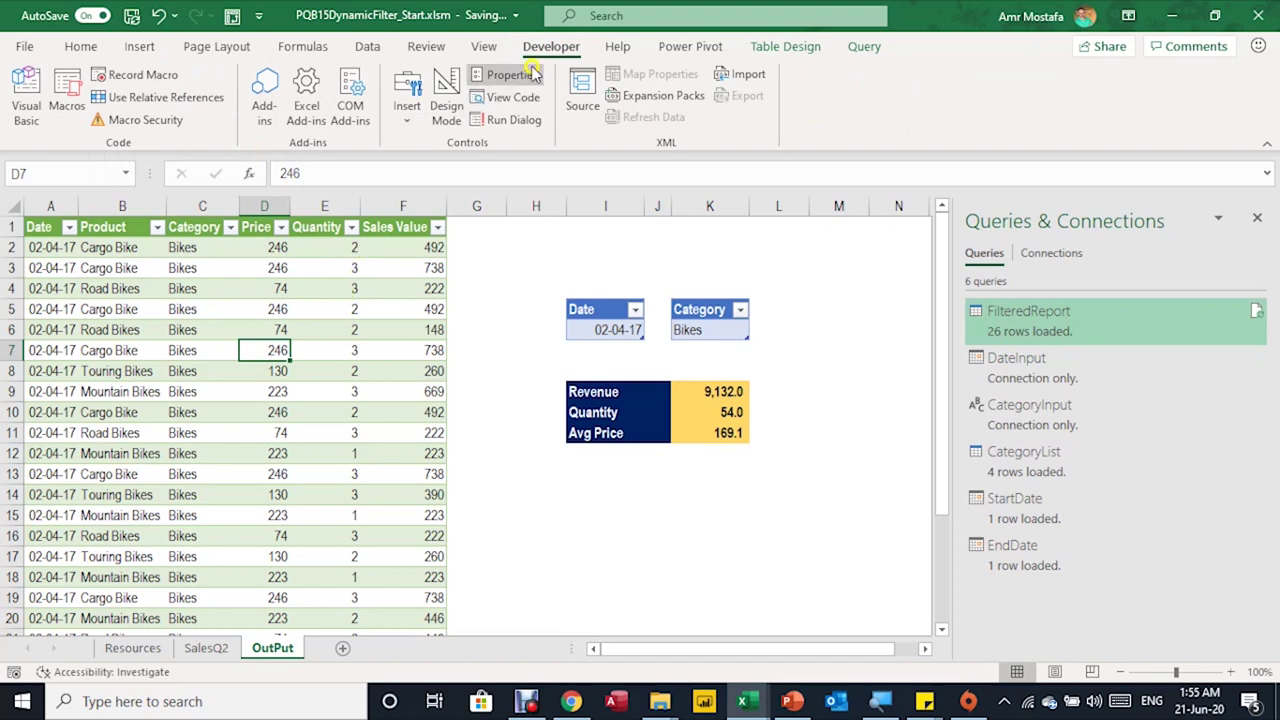
Draw a form button above the Date and Category inputs and assign it the Refresh macro
{"action": "left_click", "coordinate": [406, 117]}
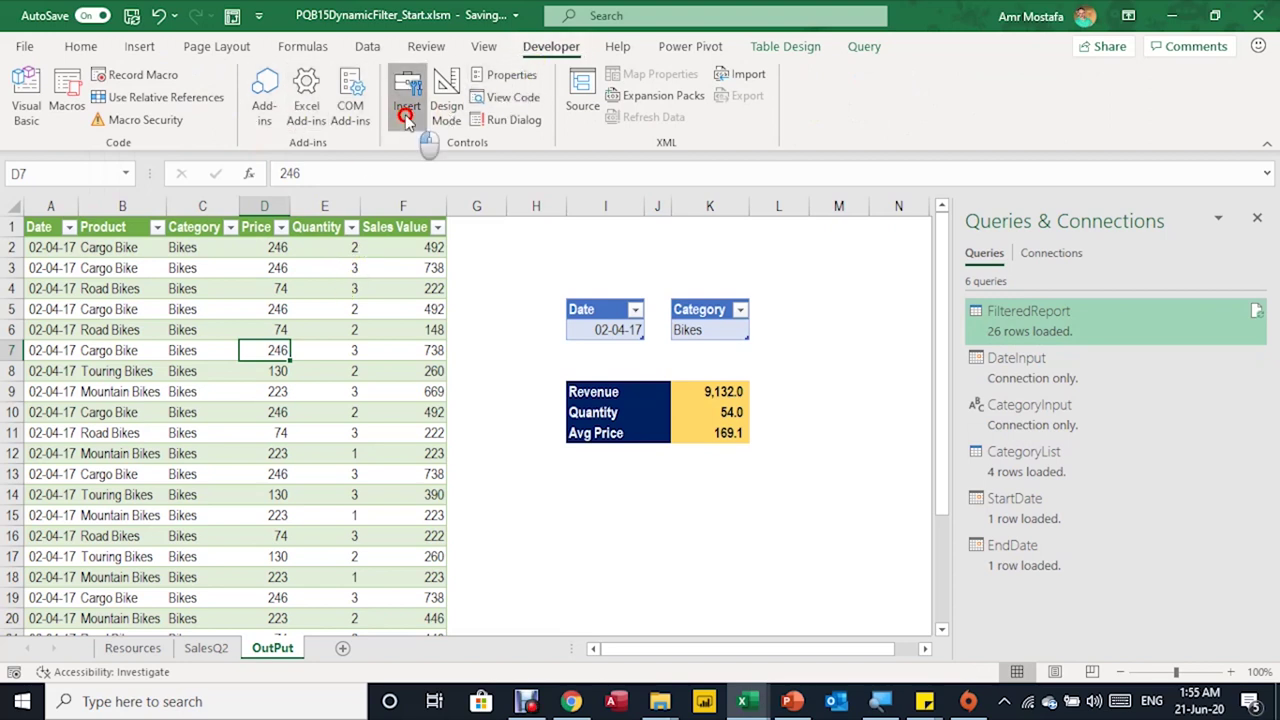
{"action": "left_click", "coordinate": [397, 170]}
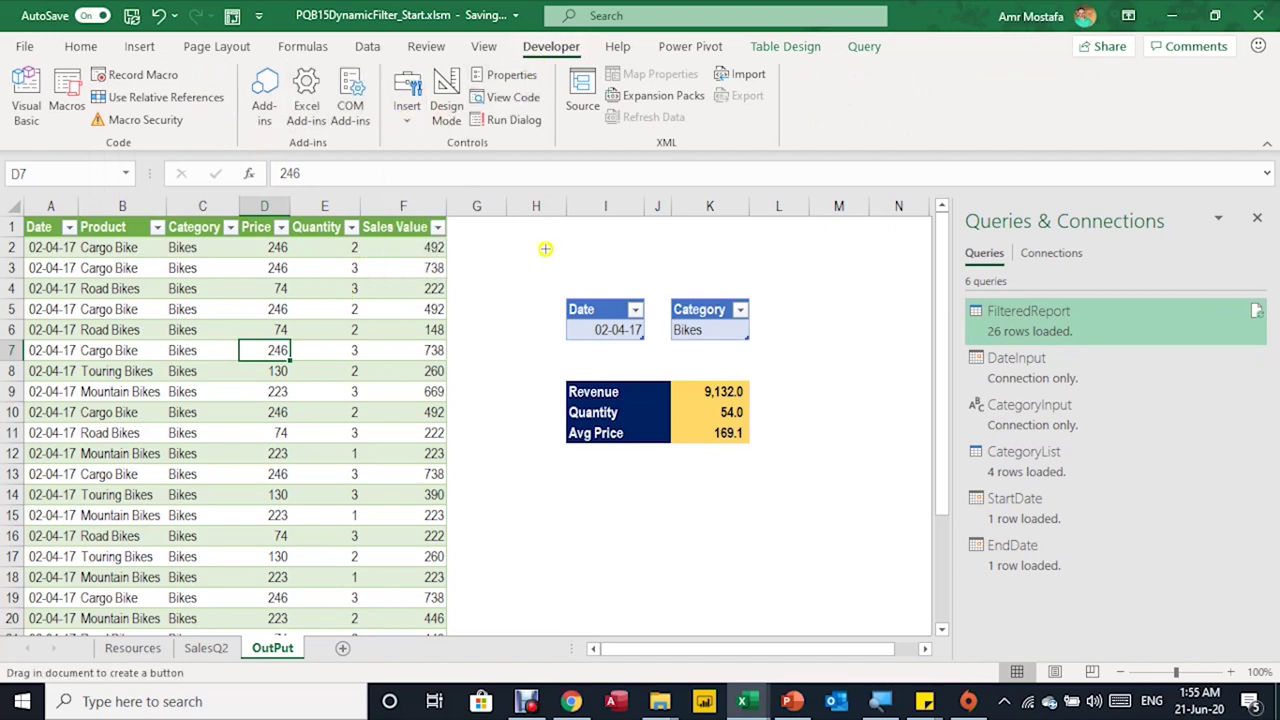
{"action": "left_click_drag", "start_coordinate": [569, 234], "coordinate": [749, 272]}
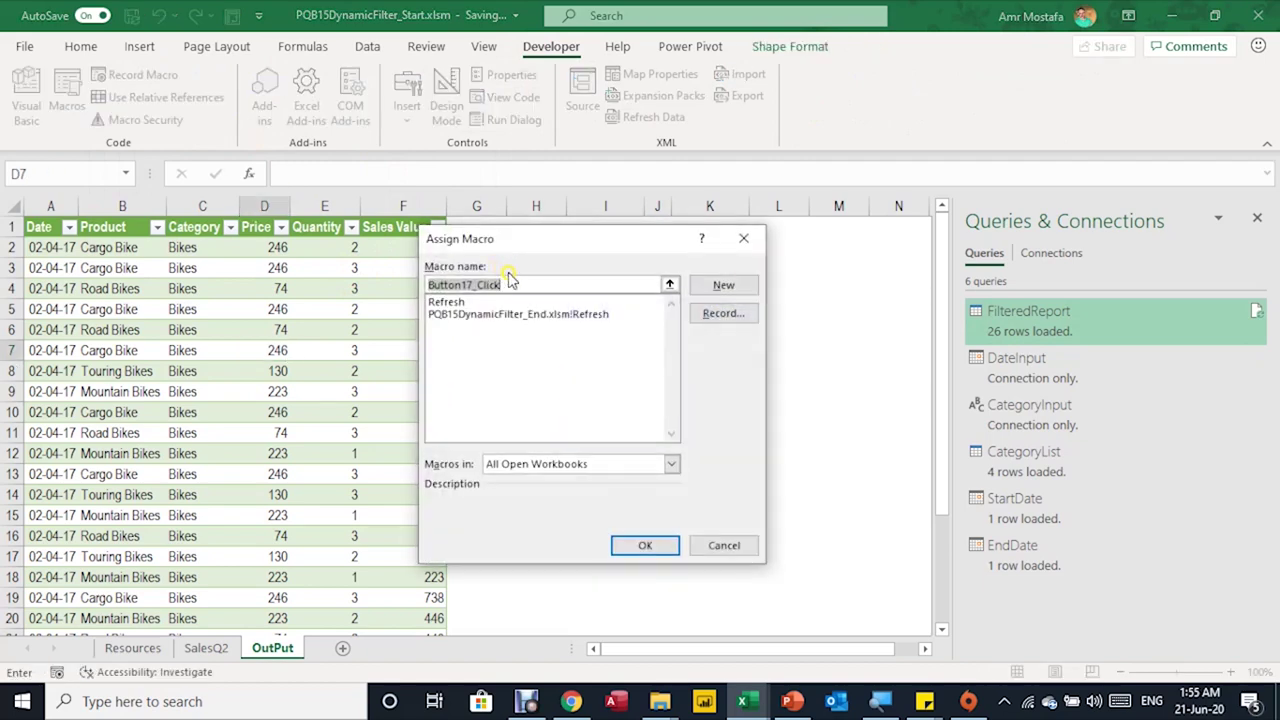
{"action": "left_click", "coordinate": [446, 302]}
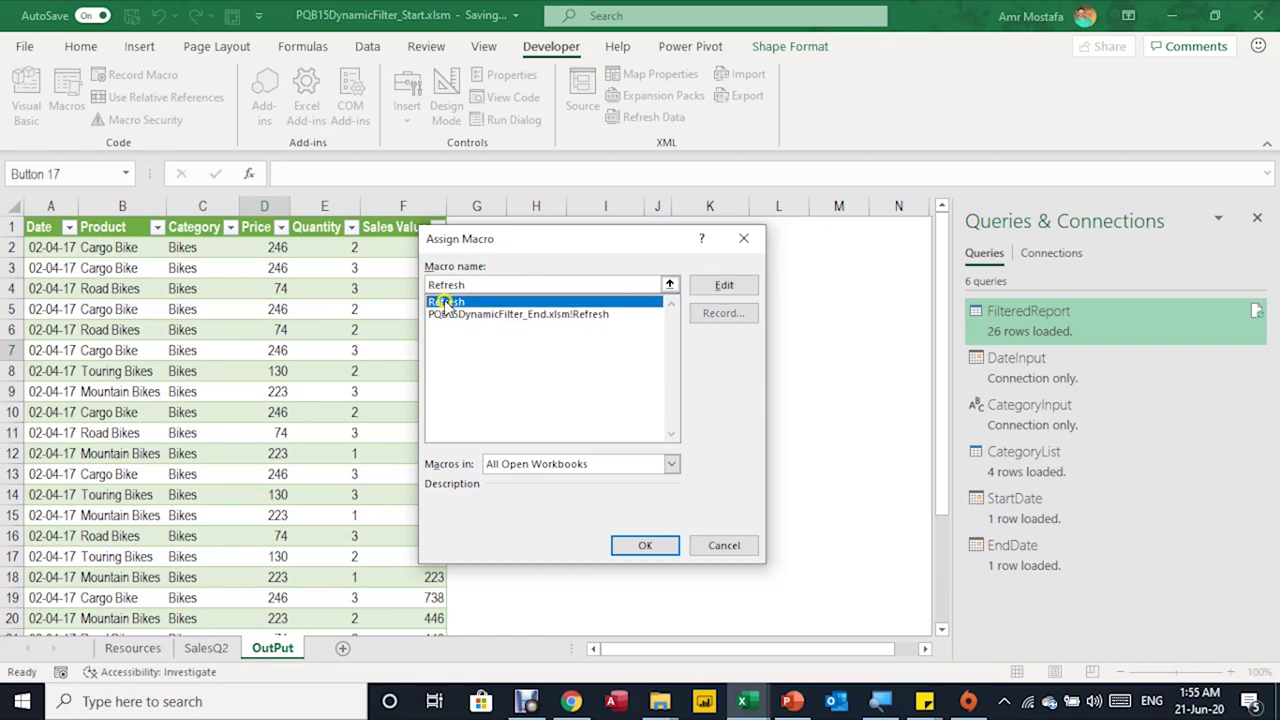
{"action": "left_click", "coordinate": [645, 545]}
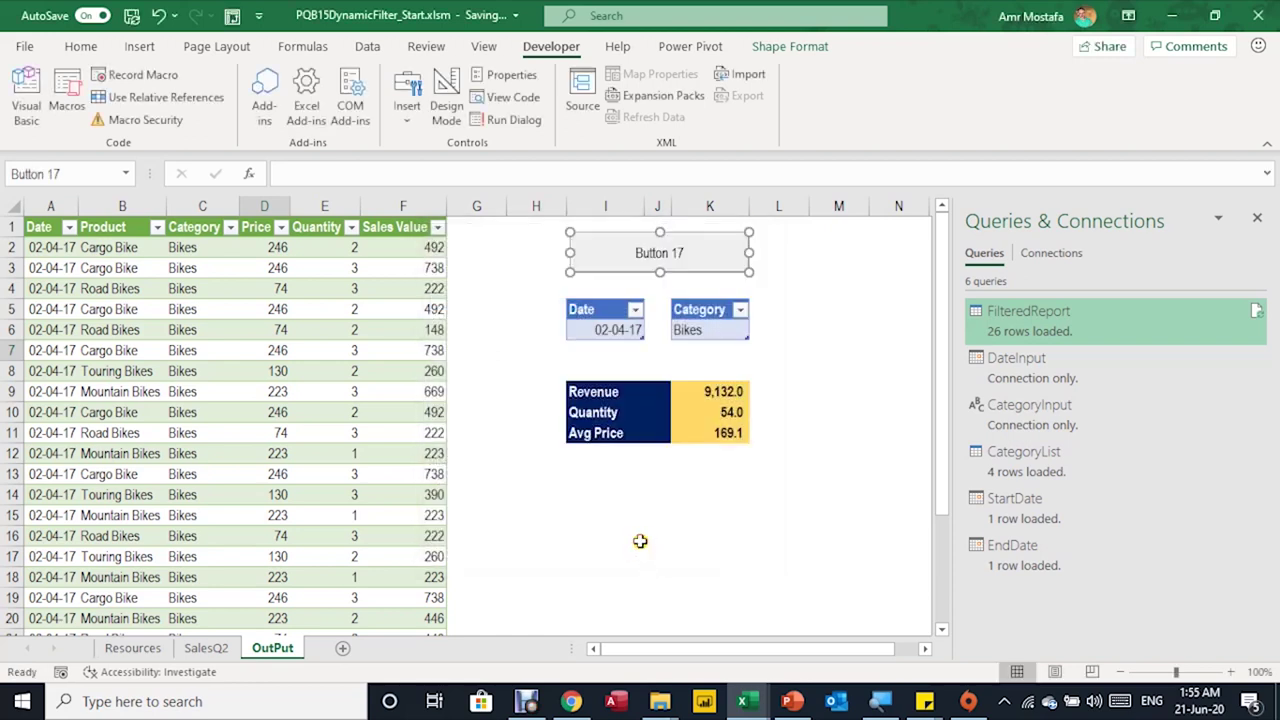
Set the button's font to Arial Black size 16 and begin editing its caption
{"action": "right_click", "coordinate": [657, 258]}
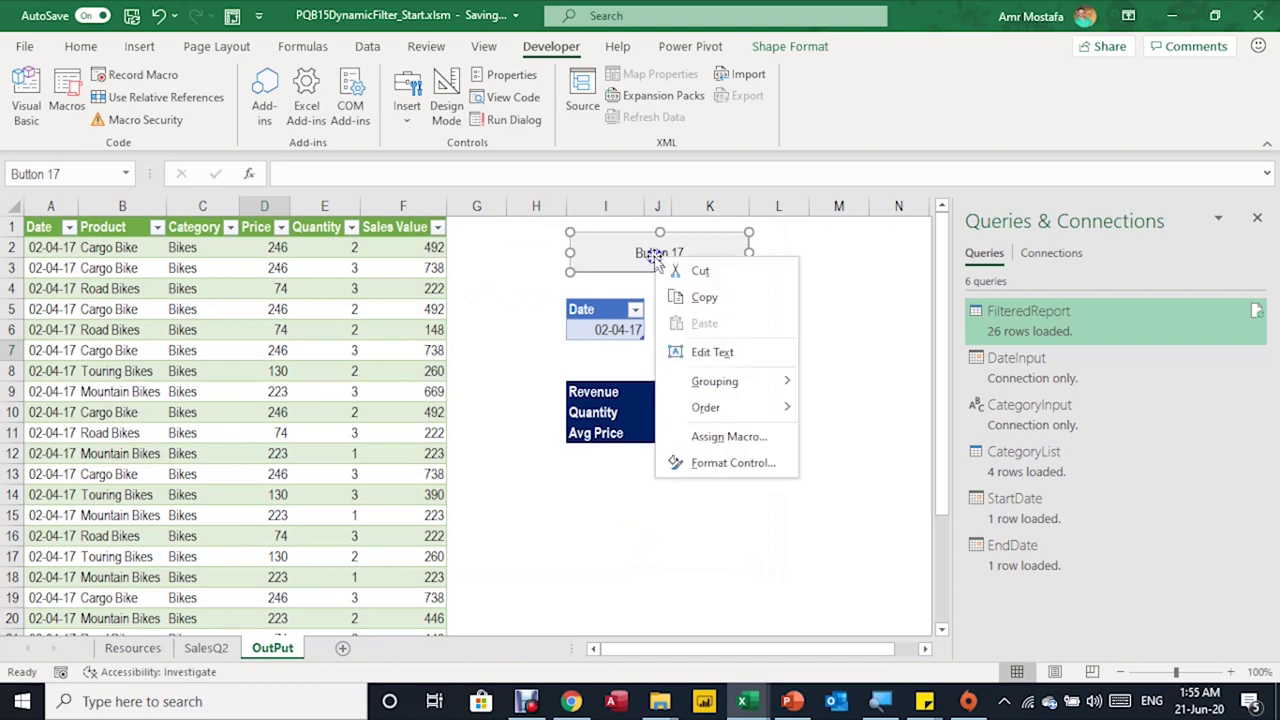
{"action": "left_click", "coordinate": [733, 466]}
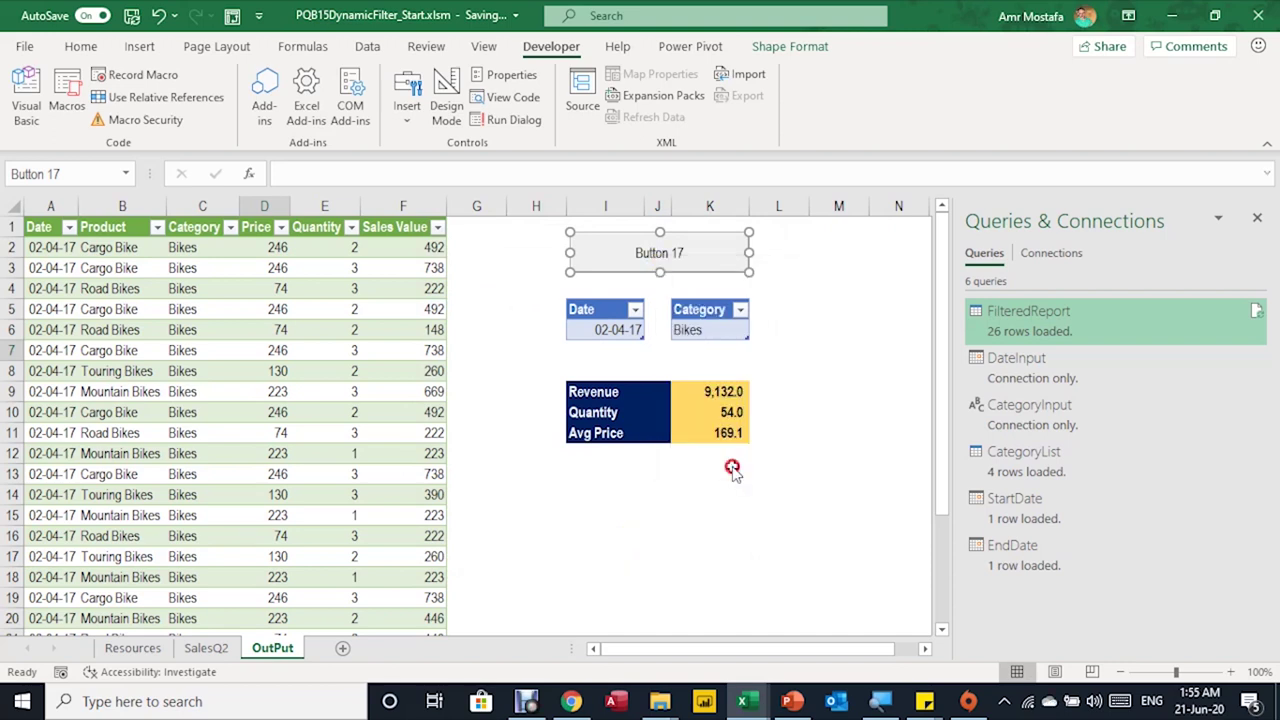
{"action": "left_click", "coordinate": [452, 338]}
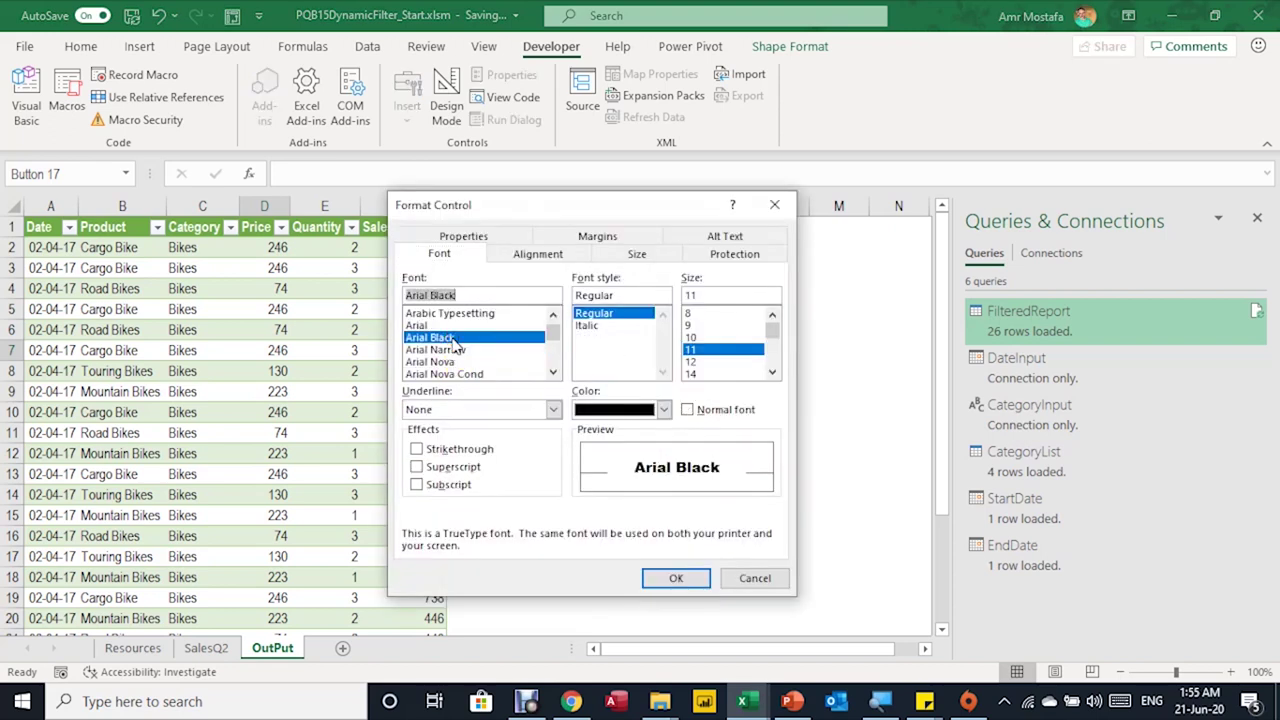
{"action": "left_click", "coordinate": [772, 372]}
{"action": "left_click", "coordinate": [772, 372]}
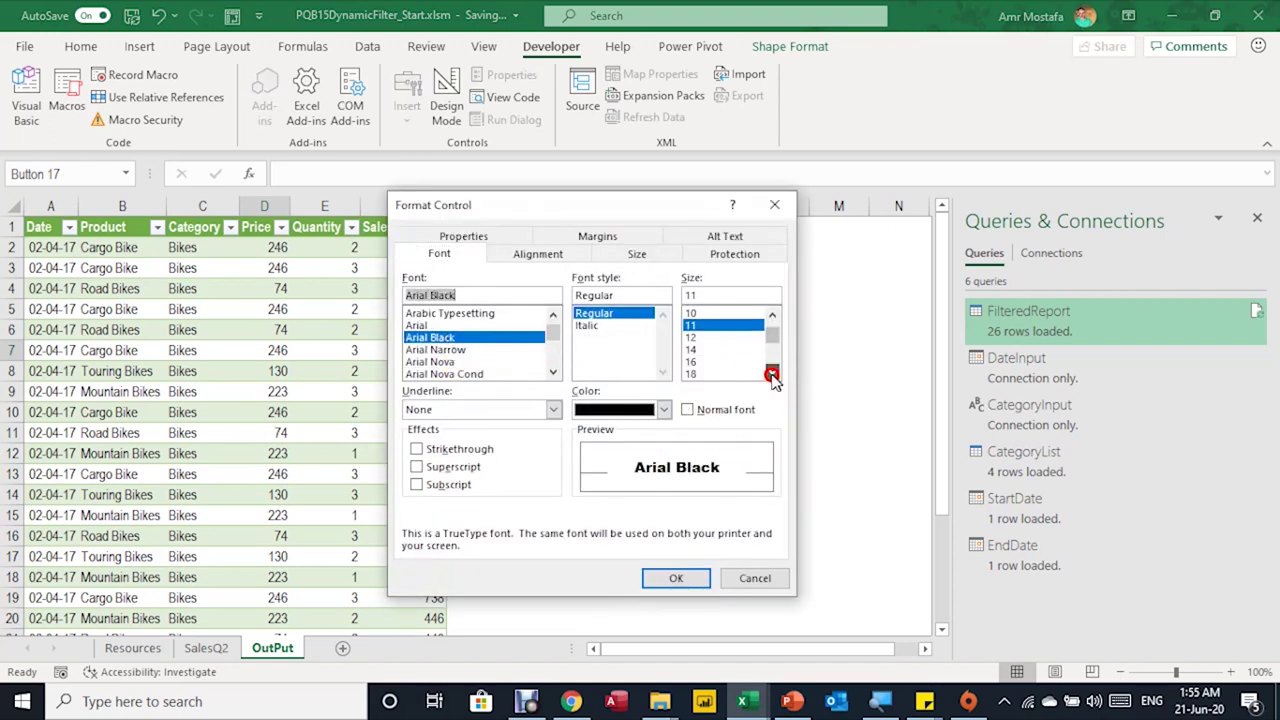
{"action": "left_click", "coordinate": [708, 362]}
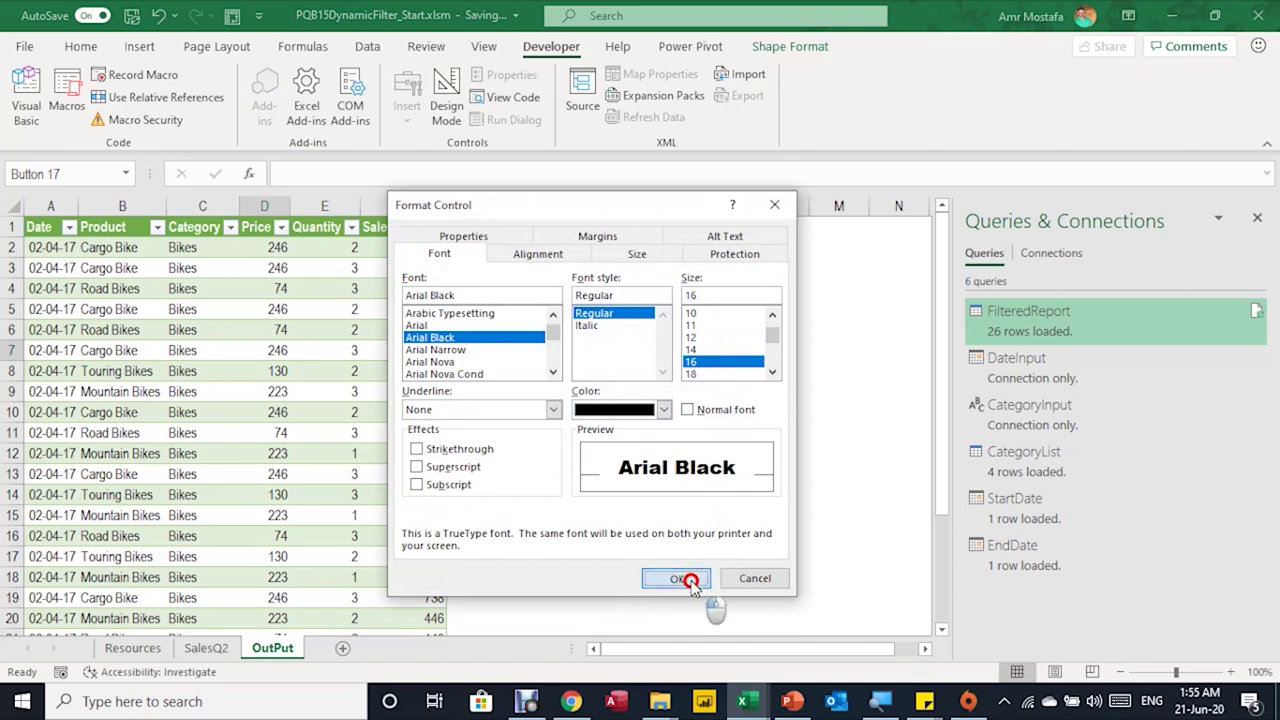
{"action": "left_click", "coordinate": [684, 578]}
{"action": "right_click", "coordinate": [670, 262]}
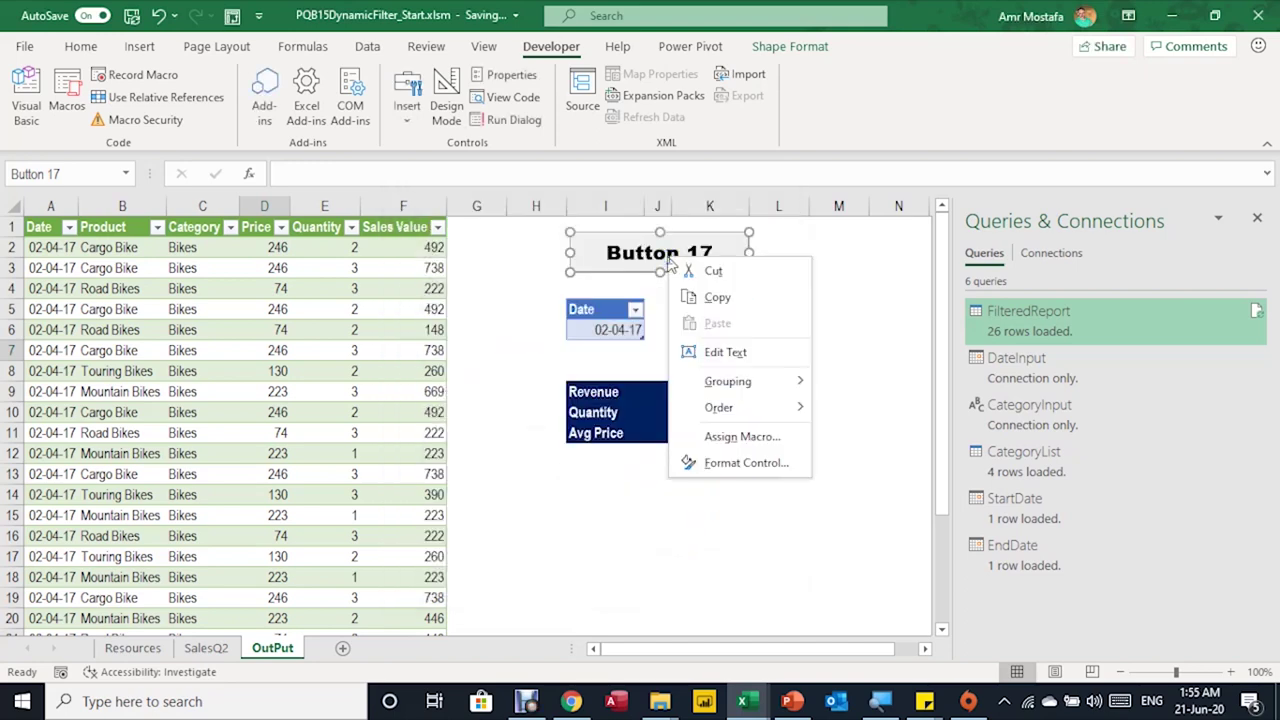
{"action": "left_click", "coordinate": [725, 353]}
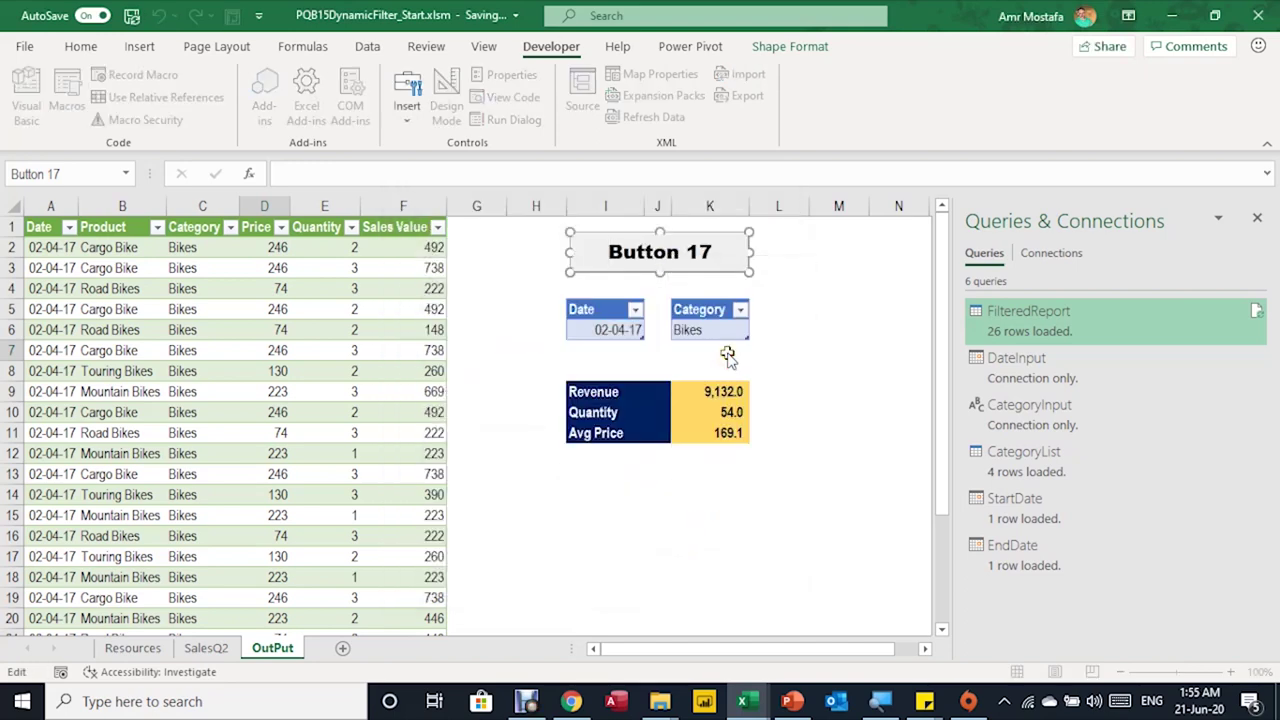
Change the button caption from Button 17 to Refresh
{"action": "key", "text": "Delete"}
{"action": "key", "text": "Delete"}
{"action": "key", "text": "Delete"}
{"action": "key", "text": "Delete"}
{"action": "key", "text": "Delete"}
{"action": "key", "text": "Delete"}
{"action": "key", "text": "Delete"}
{"action": "key", "text": "Delete"}
{"action": "type", "text": "Refre"}
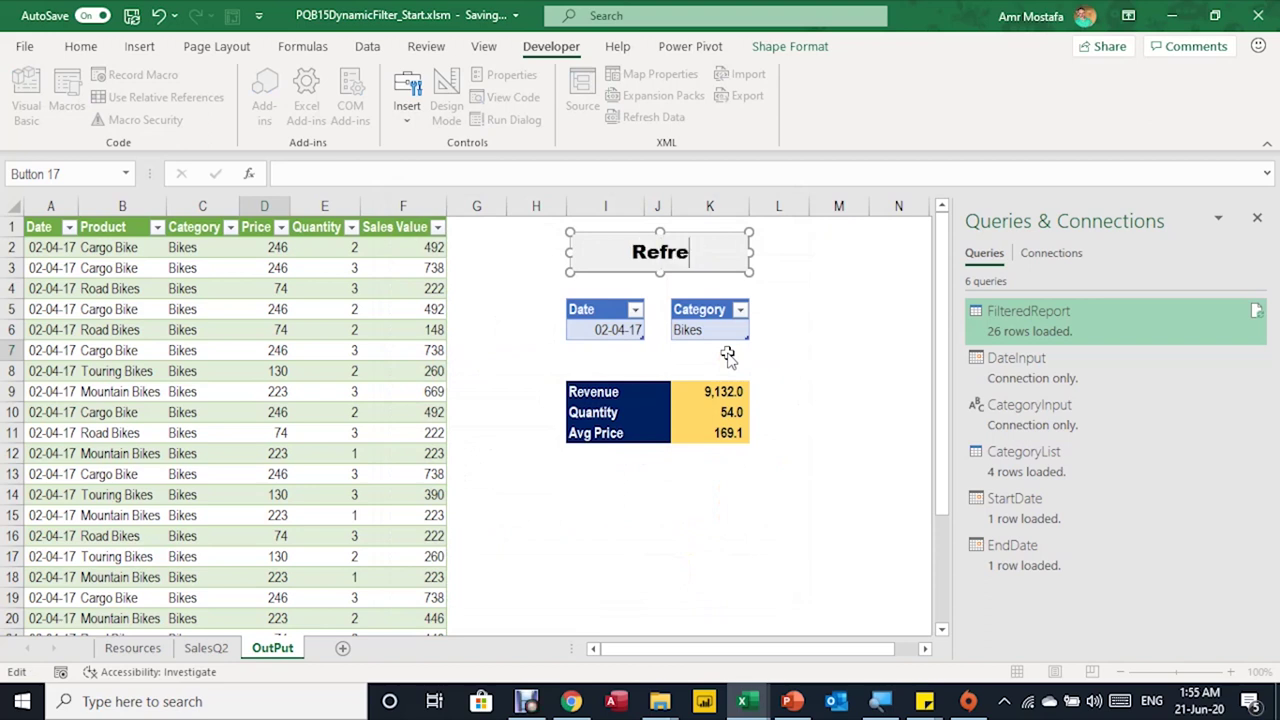
{"action": "type", "text": "sh"}
{"action": "key", "text": "Escape"}
{"action": "key", "text": "Escape"}
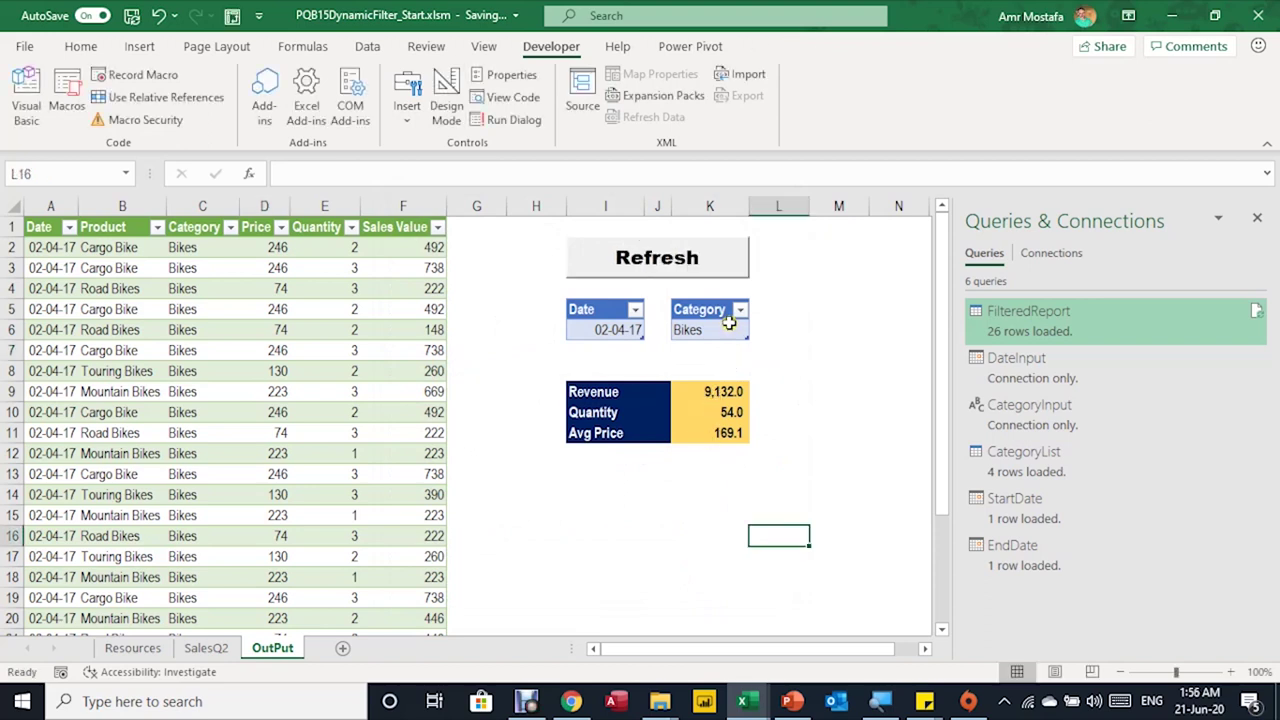
Set Category to Clothing and Date to 02-05-2017, then run the Refresh button
{"action": "left_click", "coordinate": [729, 324]}
{"action": "left_click", "coordinate": [757, 330]}
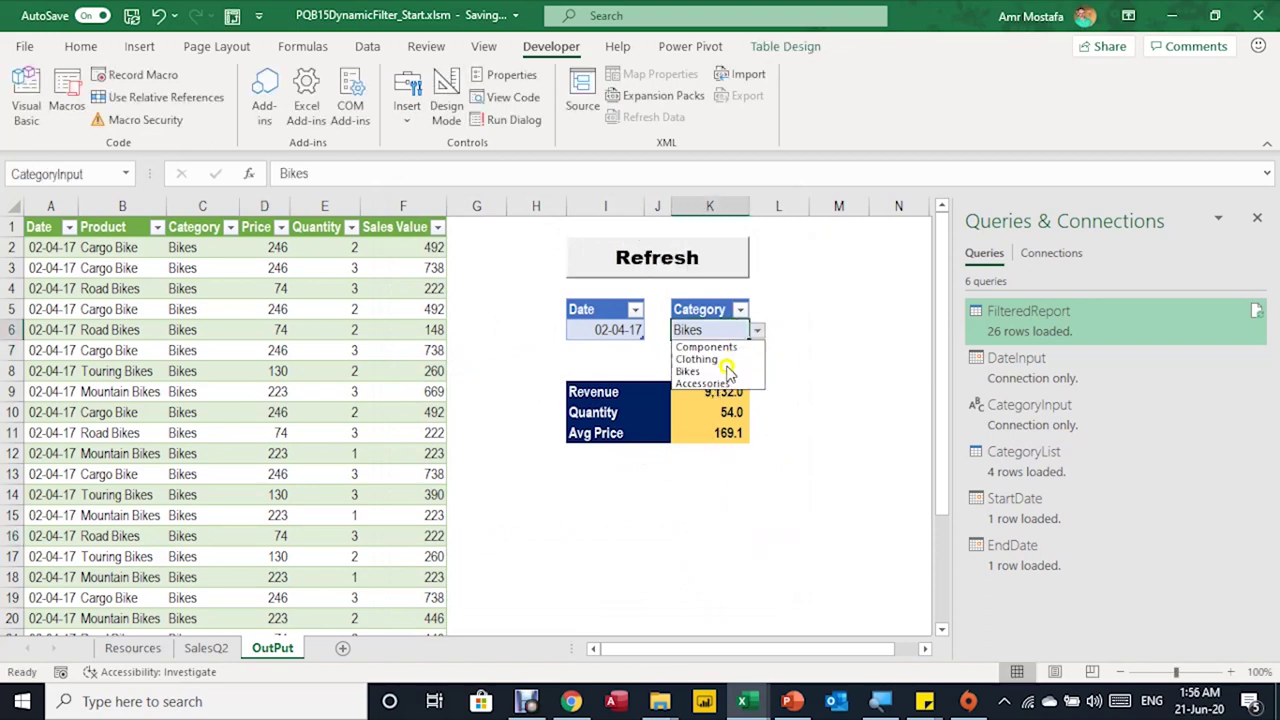
{"action": "left_click", "coordinate": [727, 360]}
{"action": "left_click", "coordinate": [598, 332]}
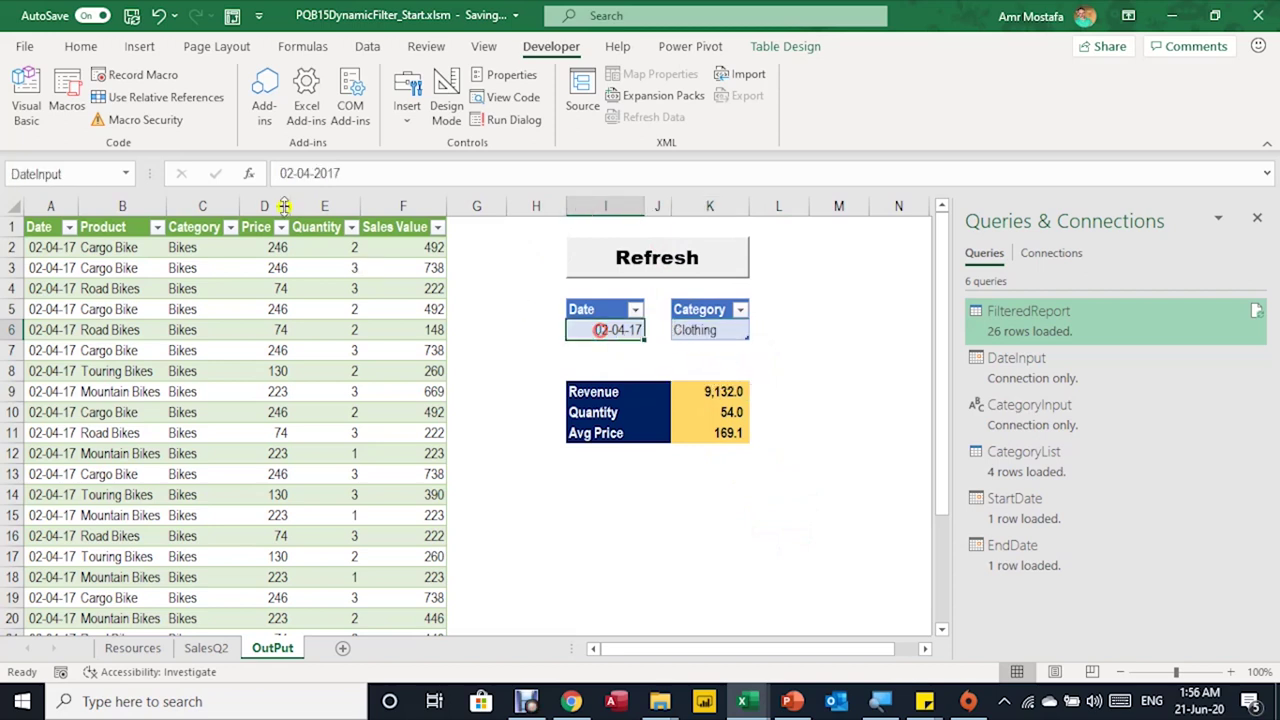
{"action": "left_click", "coordinate": [310, 172]}
{"action": "left_click", "coordinate": [312, 173]}
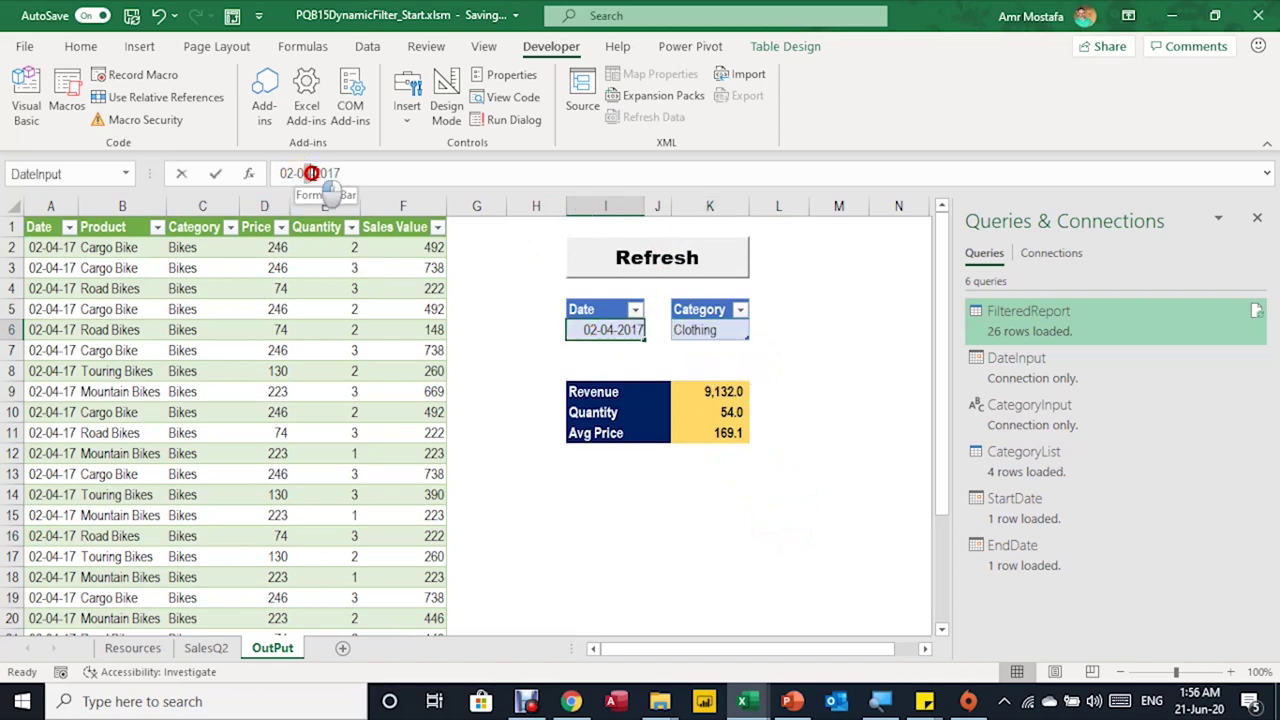
{"action": "type", "text": "5"}
{"action": "key", "text": "Return"}
{"action": "left_click", "coordinate": [665, 260]}
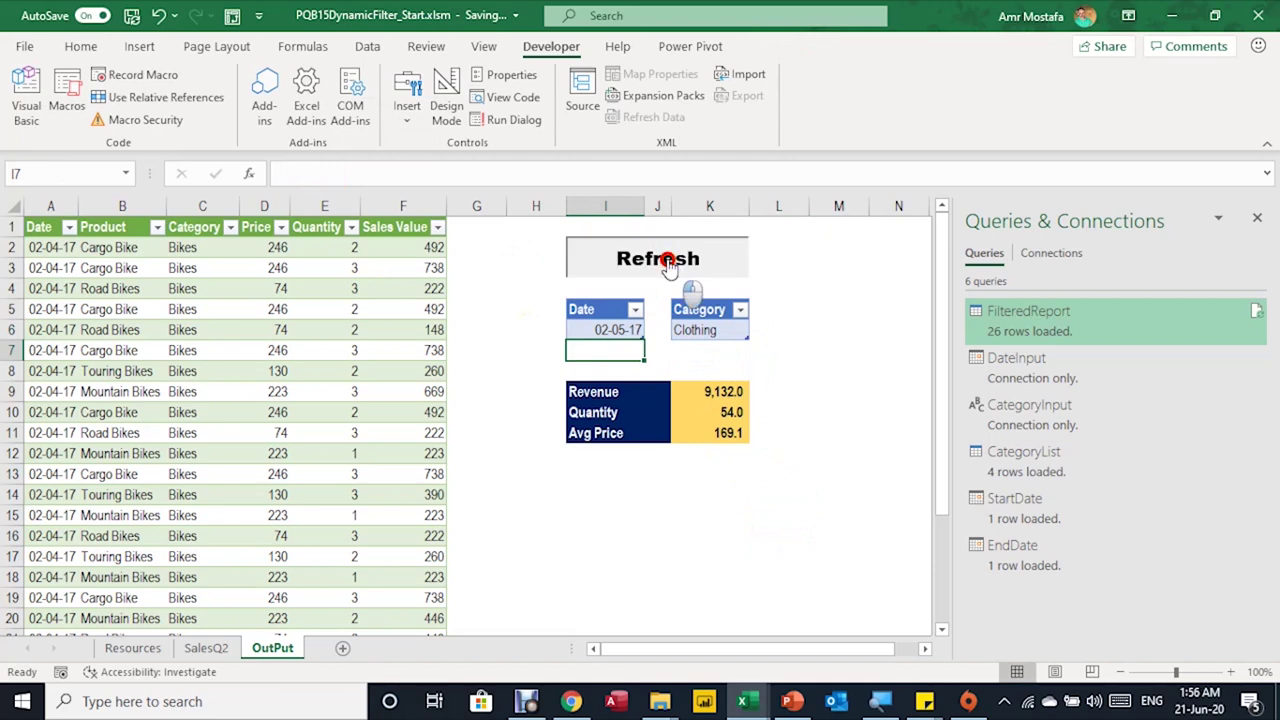
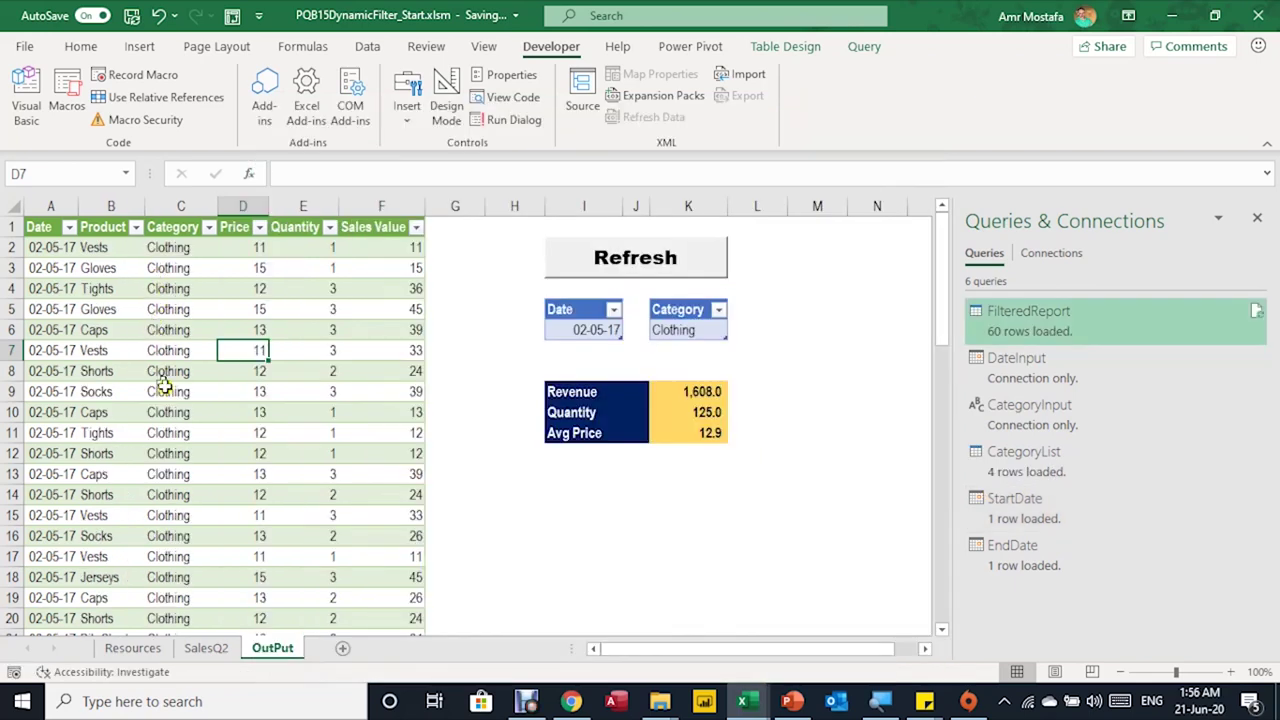
Check the report rows' dates and categories and the Revenue, Quantity and Avg Price formulas
{"action": "left_click", "coordinate": [48, 267]}
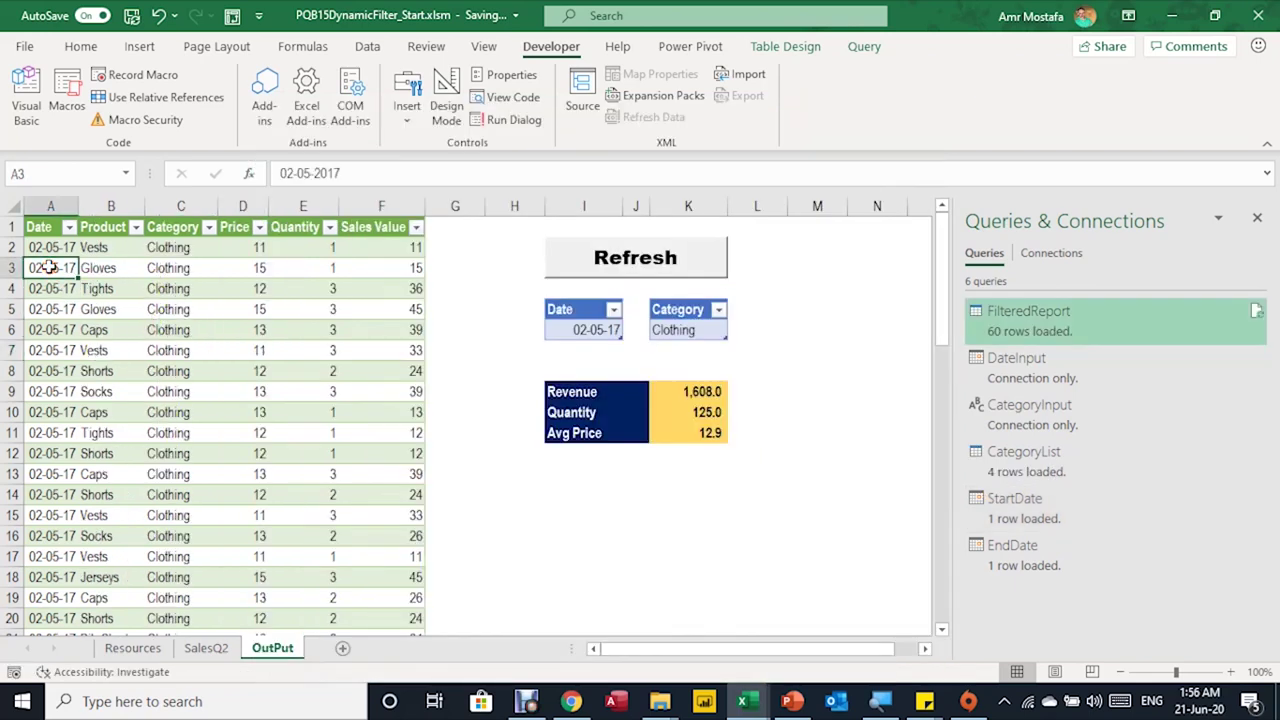
{"action": "left_click_drag", "start_coordinate": [166, 249], "coordinate": [175, 387]}
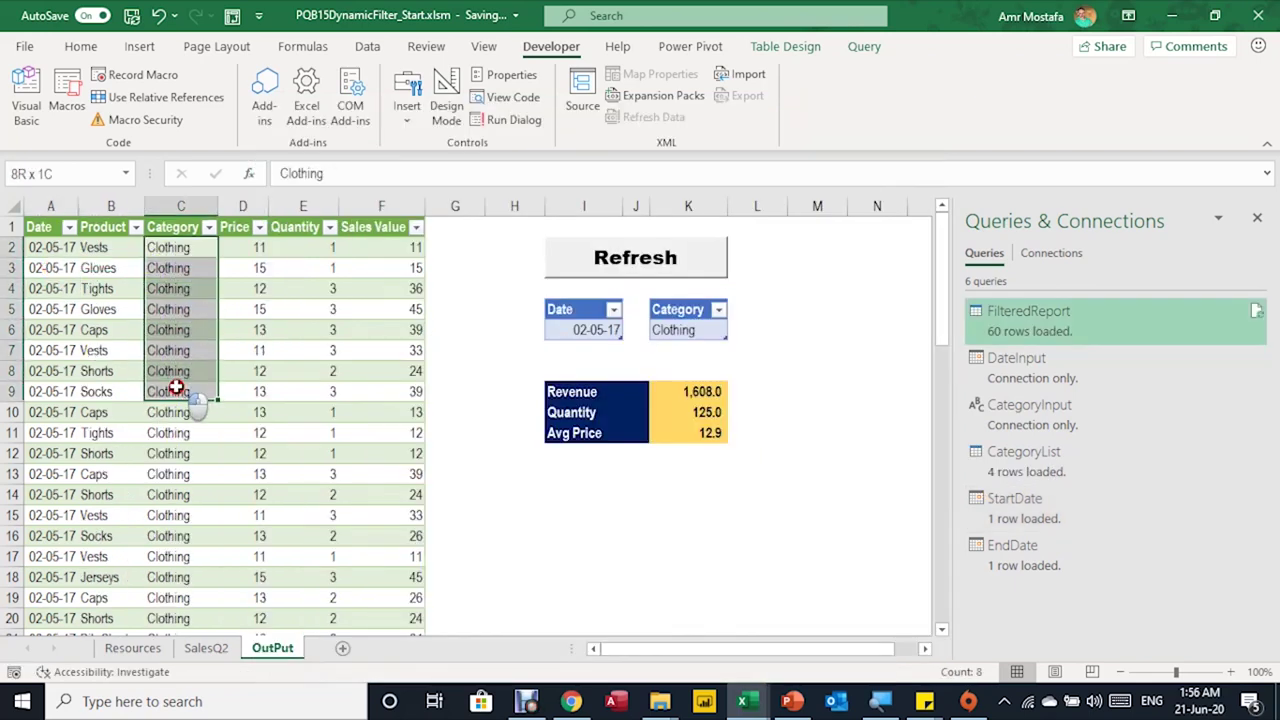
{"action": "left_click", "coordinate": [674, 398]}
{"action": "left_click_drag", "start_coordinate": [674, 398], "coordinate": [674, 426]}
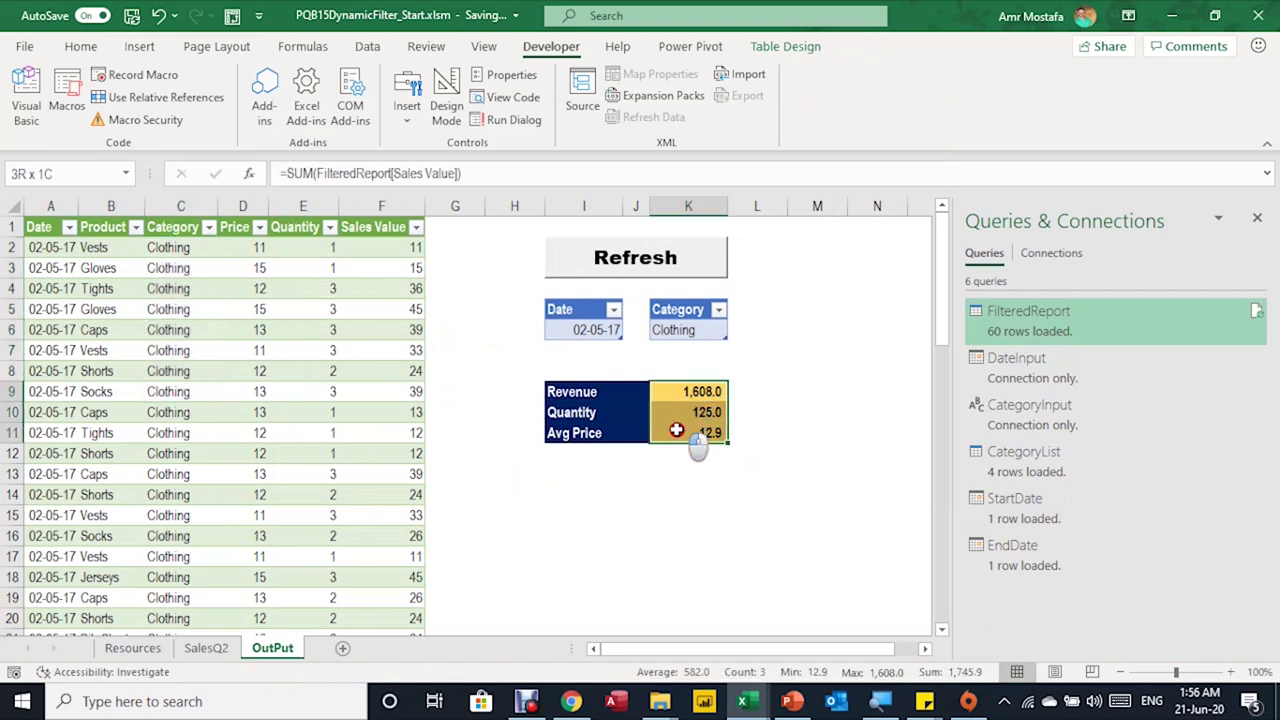
{"action": "left_click", "coordinate": [252, 369]}
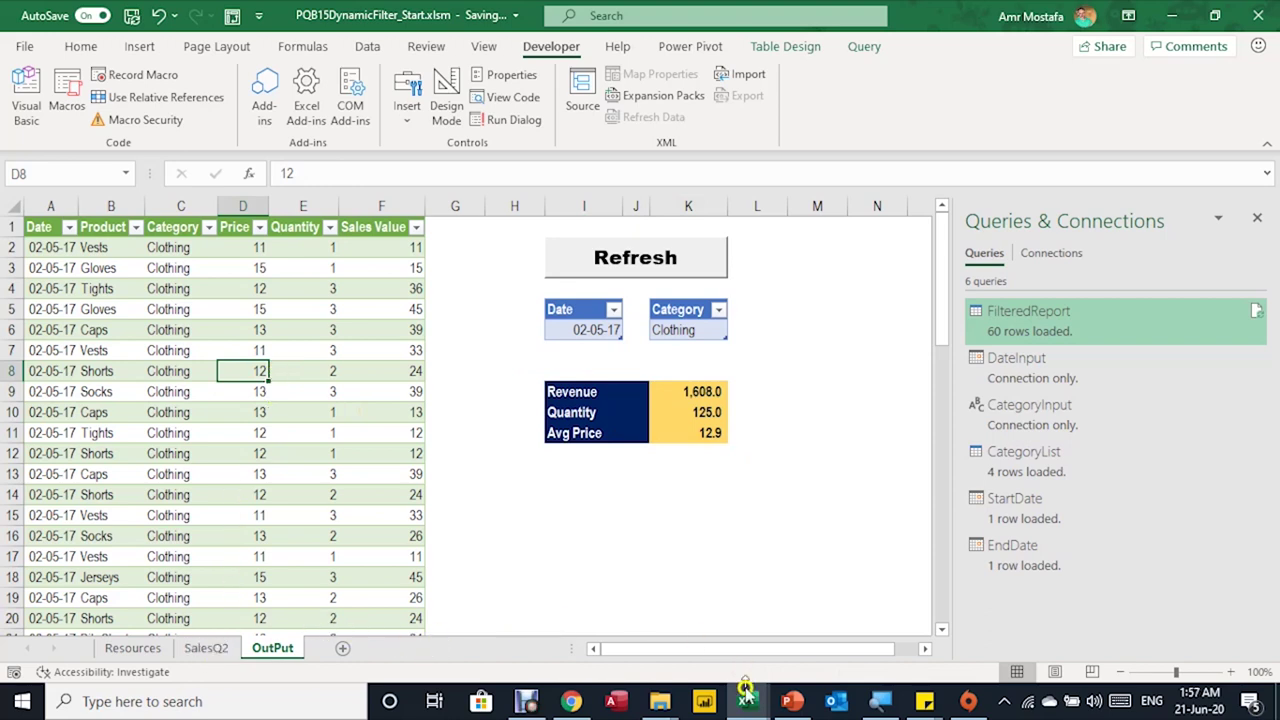
In the quarterly sales workbook, copy SalesQ3 with PQB15DynamicFilter_Start.xlsm as the destination
{"action": "mouse_move", "coordinate": [743, 701]}
{"action": "left_click", "coordinate": [848, 615]}
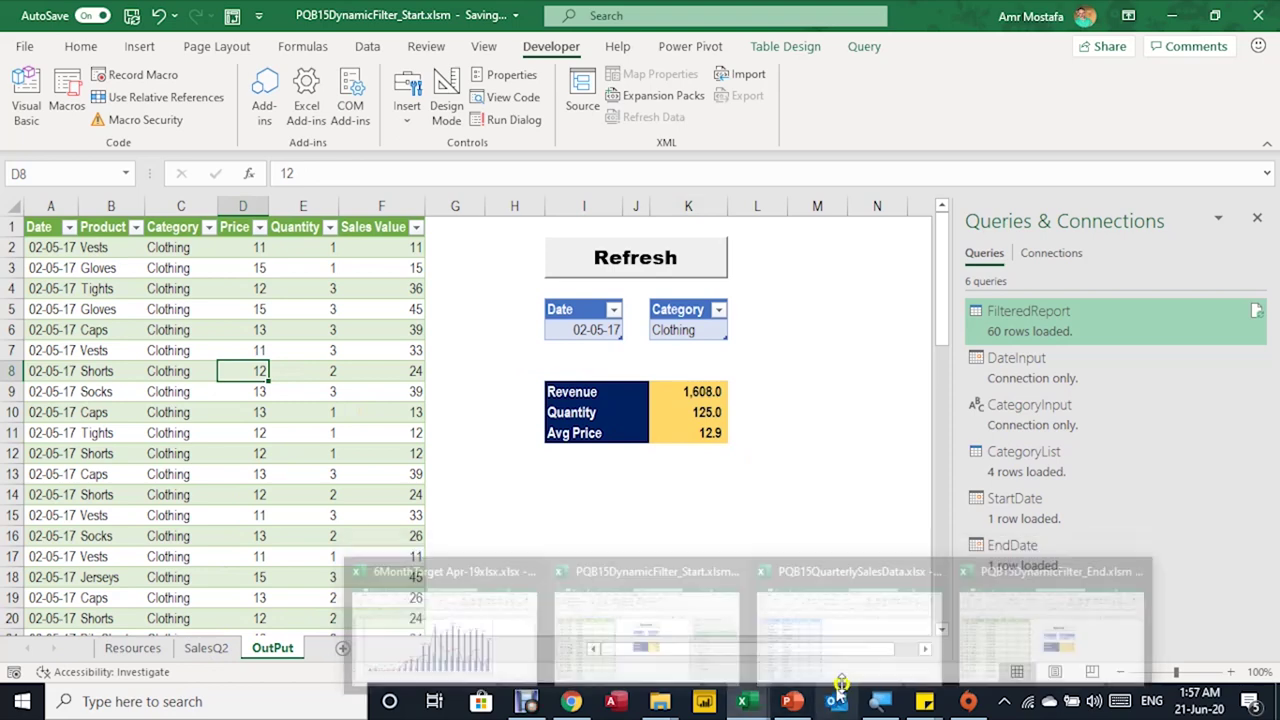
{"action": "left_click", "coordinate": [212, 658]}
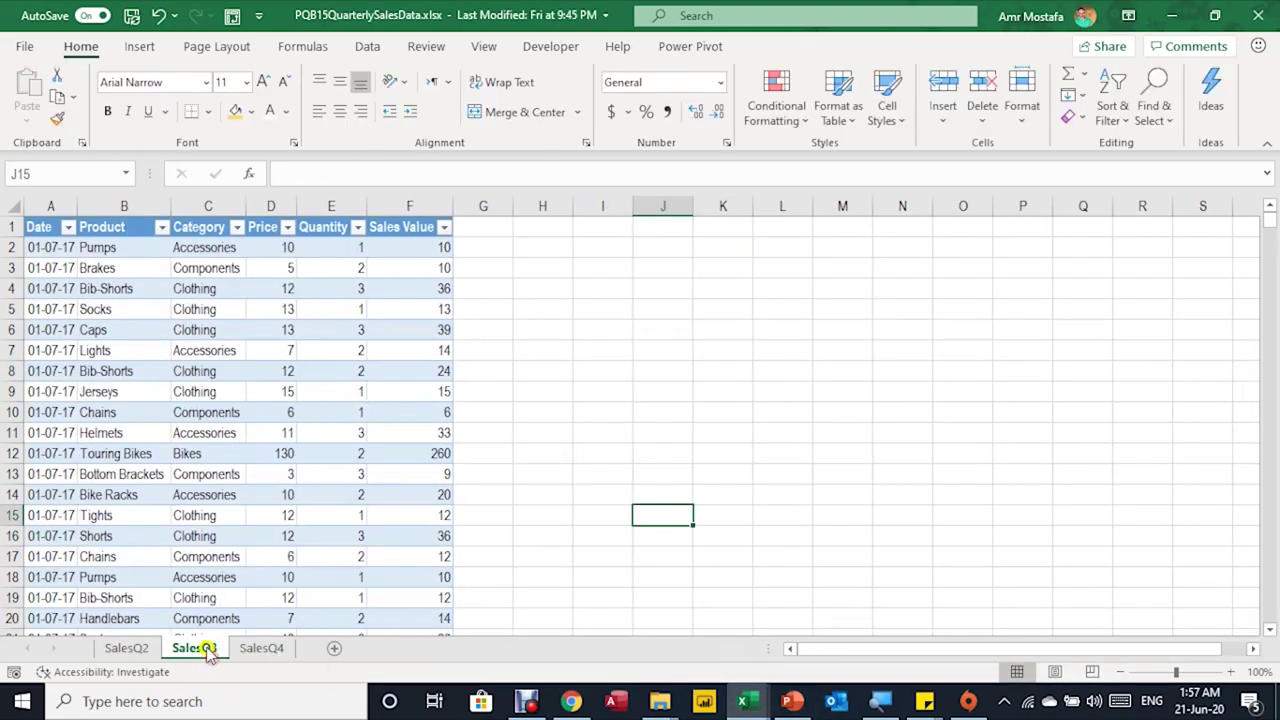
{"action": "right_click", "coordinate": [206, 650]}
{"action": "left_click", "coordinate": [285, 471]}
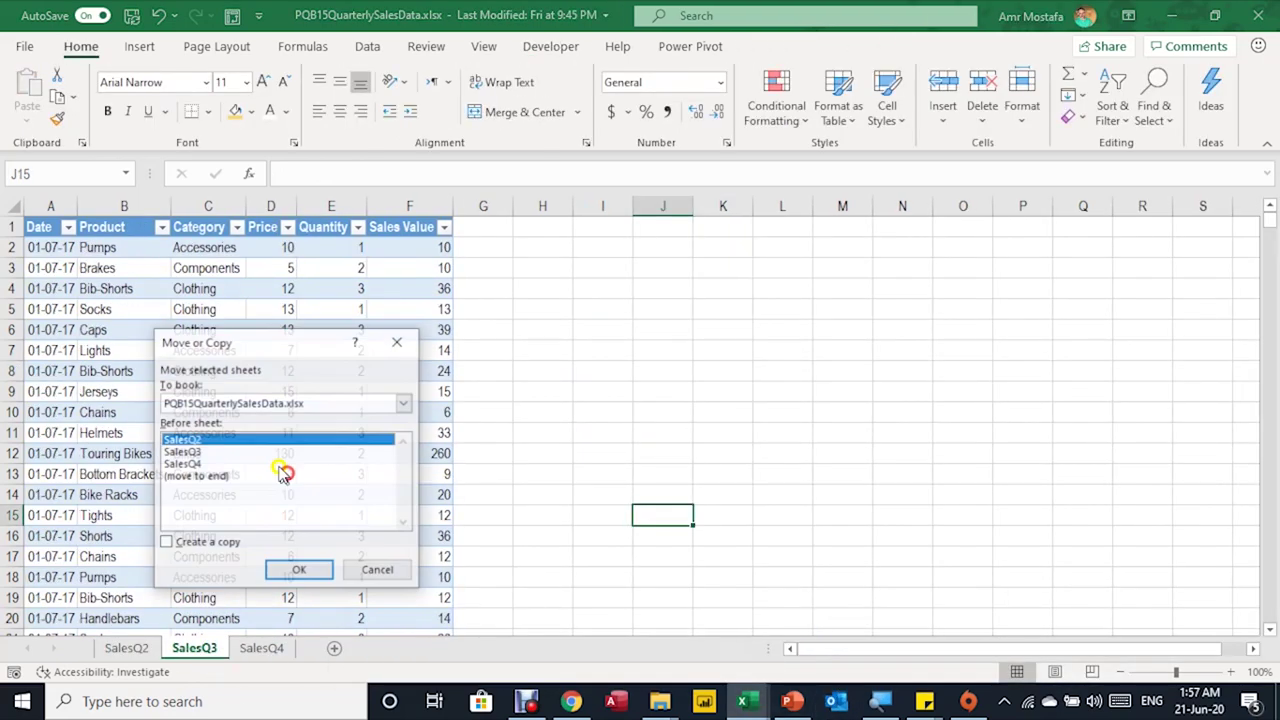
{"action": "left_click", "coordinate": [197, 545]}
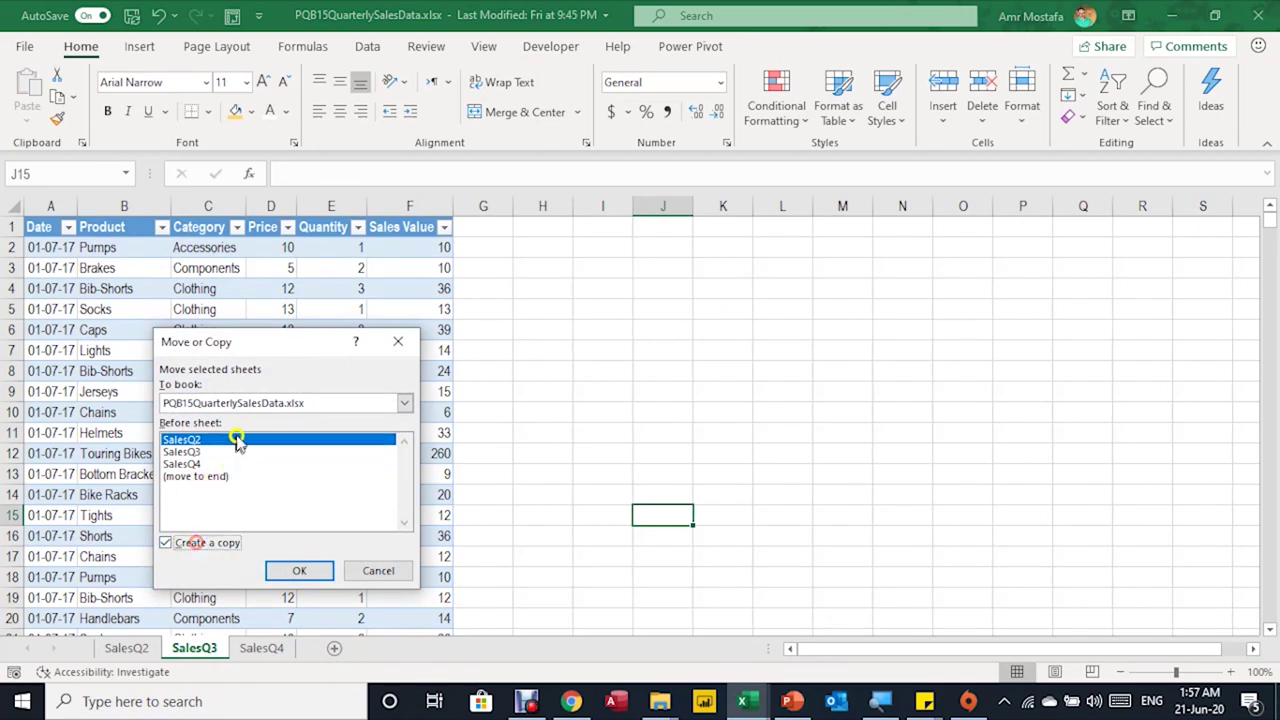
{"action": "left_click", "coordinate": [248, 403]}
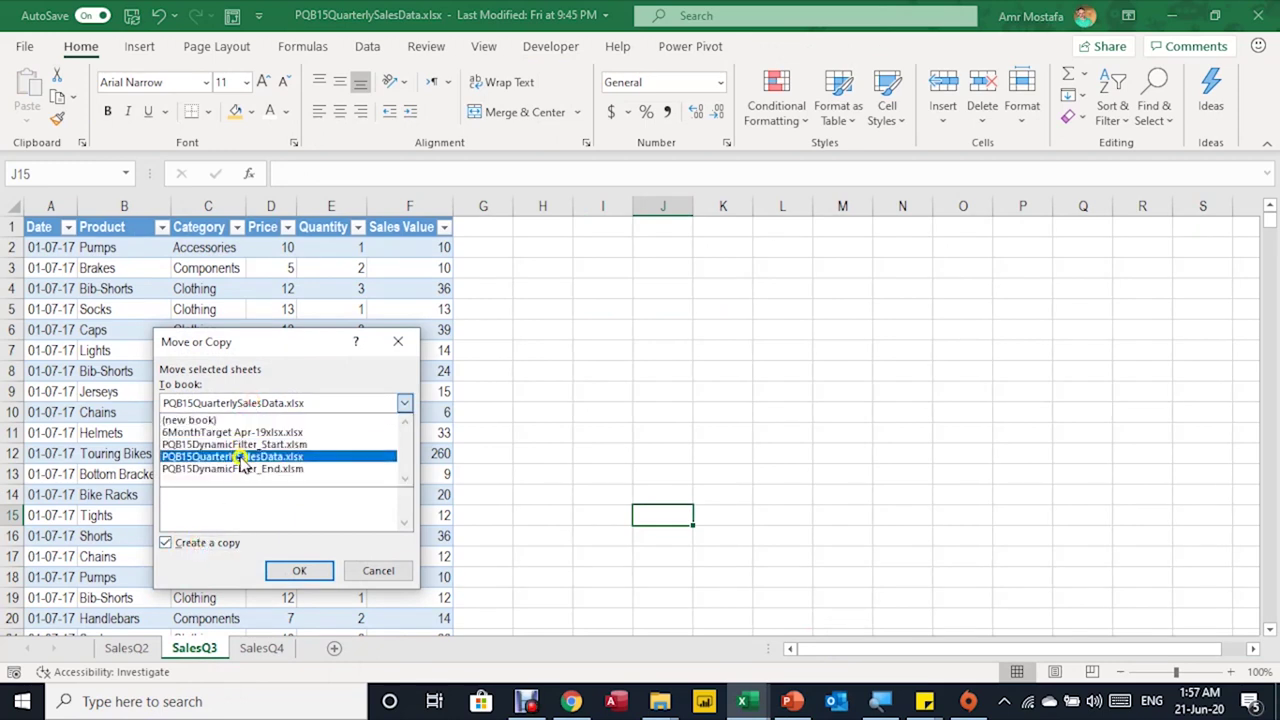
{"action": "left_click", "coordinate": [258, 445]}
Confirm the copy and start a new last row with category XXX and product YYY
{"action": "key", "text": "Return"}
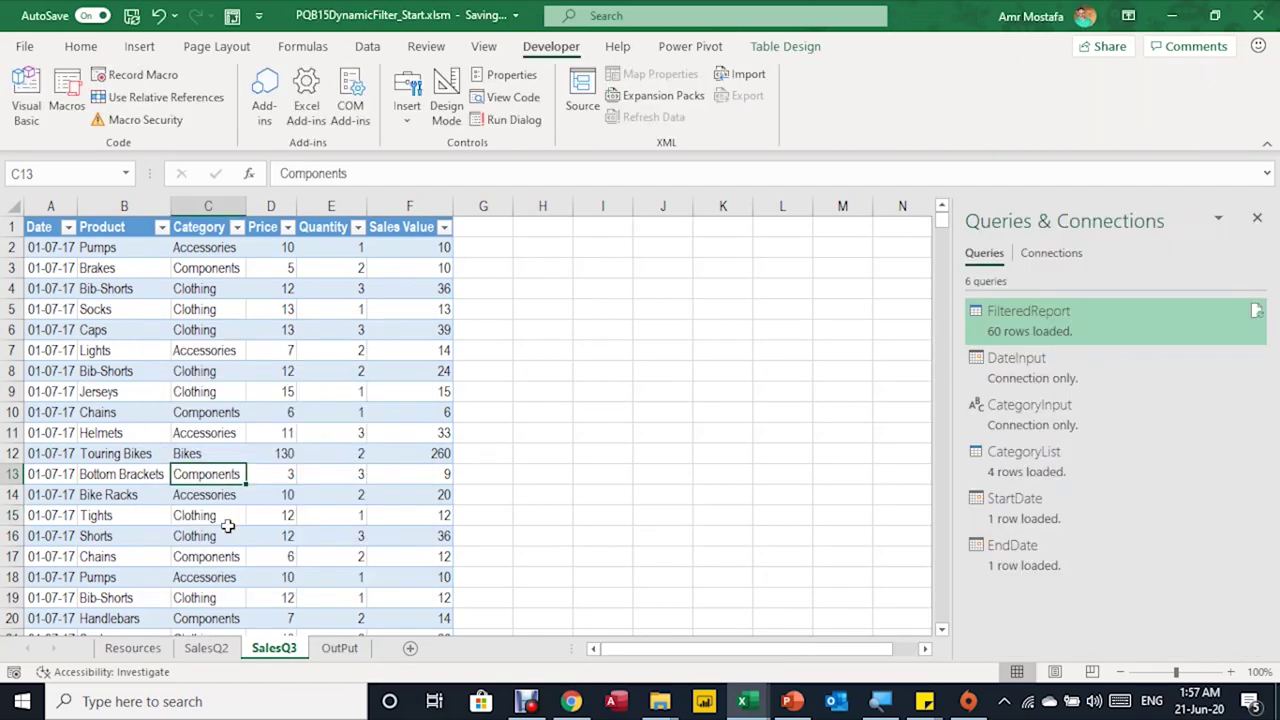
{"action": "key", "text": "ctrl+Down"}
{"action": "key", "text": "Down"}
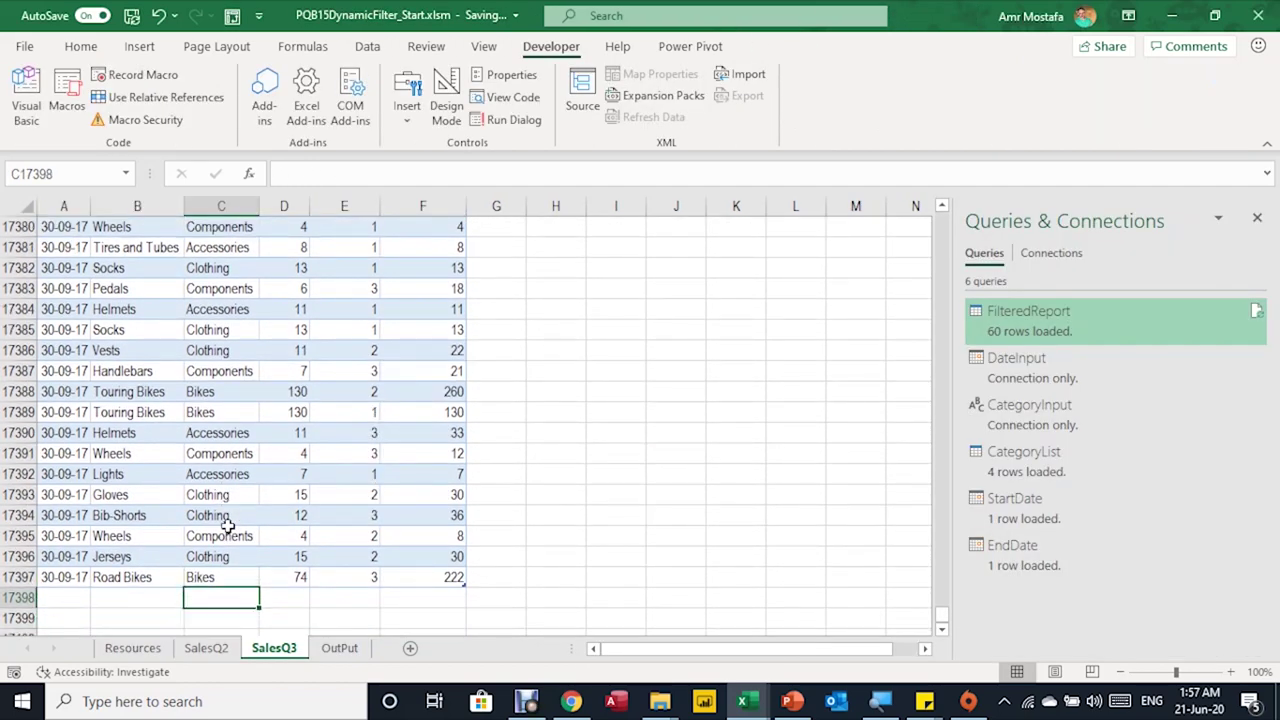
{"action": "type", "text": "XXX"}
{"action": "key", "text": "Return"}
{"action": "key", "text": "Up"}
{"action": "key", "text": "Left"}
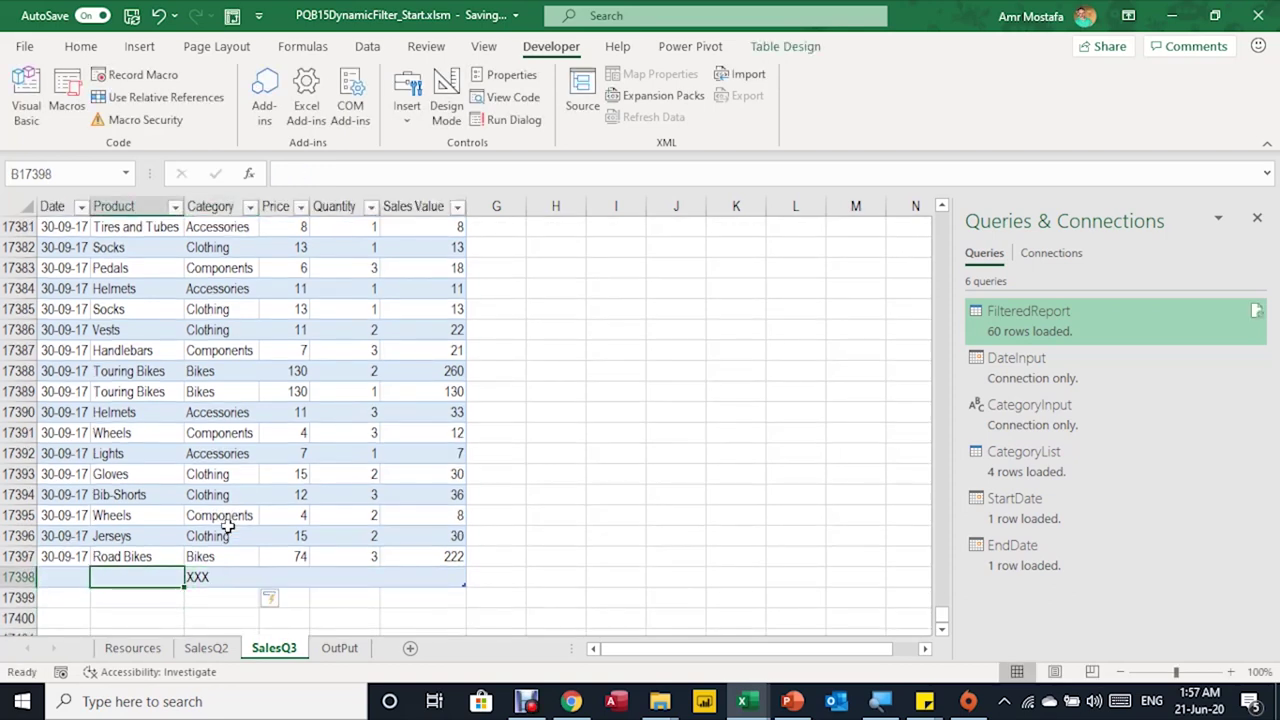
{"action": "type", "text": "YYY"}
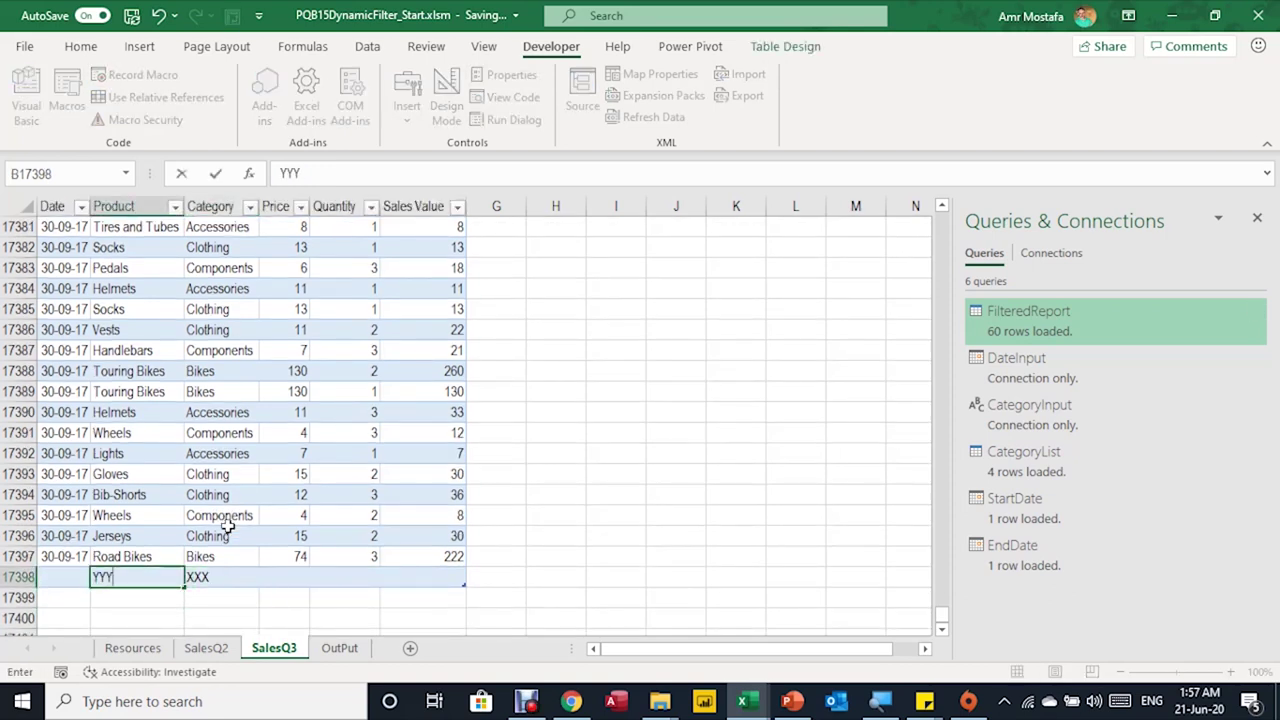
{"action": "key", "text": "Left"}
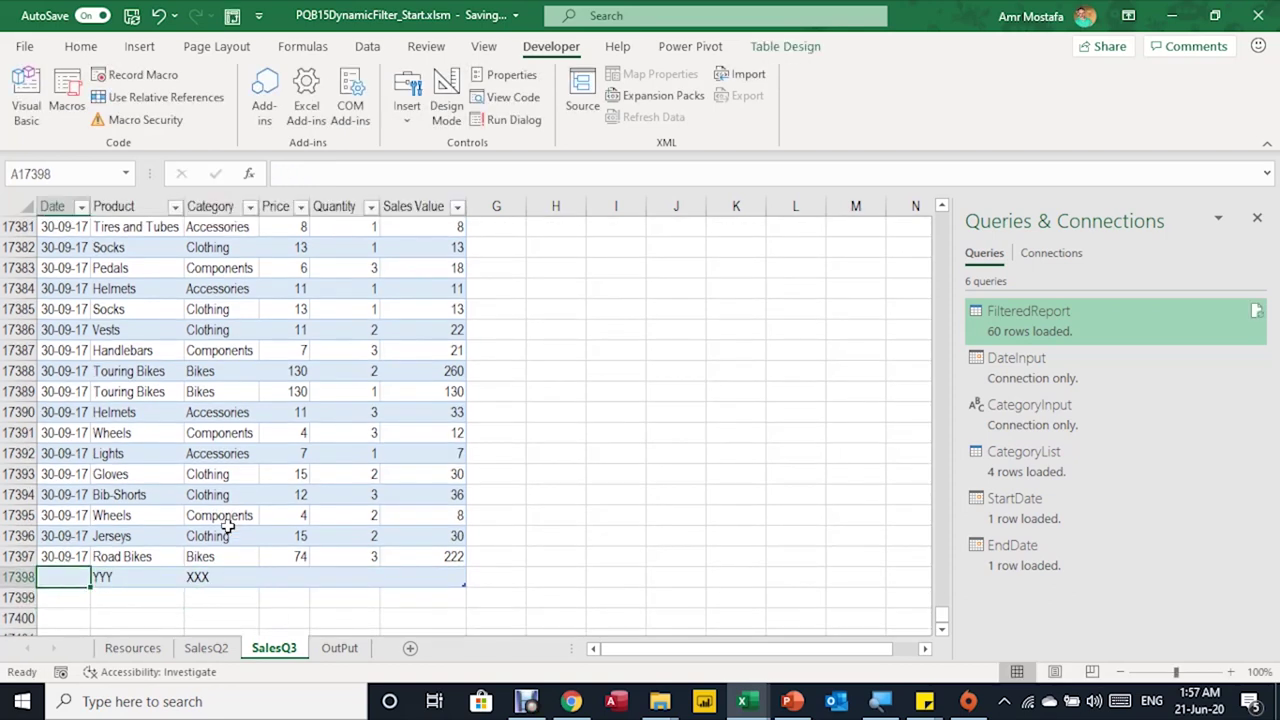
Fill the new row's date 30-09-17 from above, enter price 10, quantity 100, sales 1000
{"action": "key", "text": "ctrl+d"}
{"action": "key", "text": "Right"}
{"action": "key", "text": "Right"}
{"action": "key", "text": "Right"}
{"action": "key", "text": "Right"}
{"action": "key", "text": "Left"}
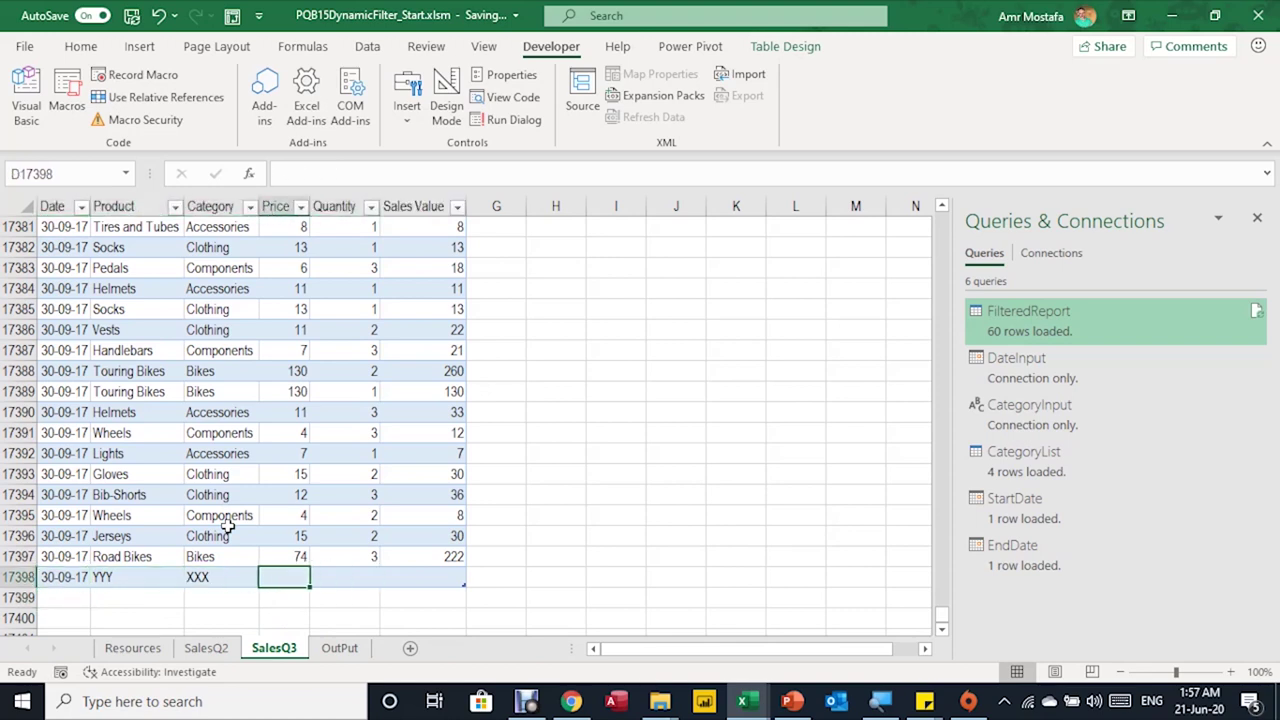
{"action": "type", "text": "10"}
{"action": "key", "text": "Right"}
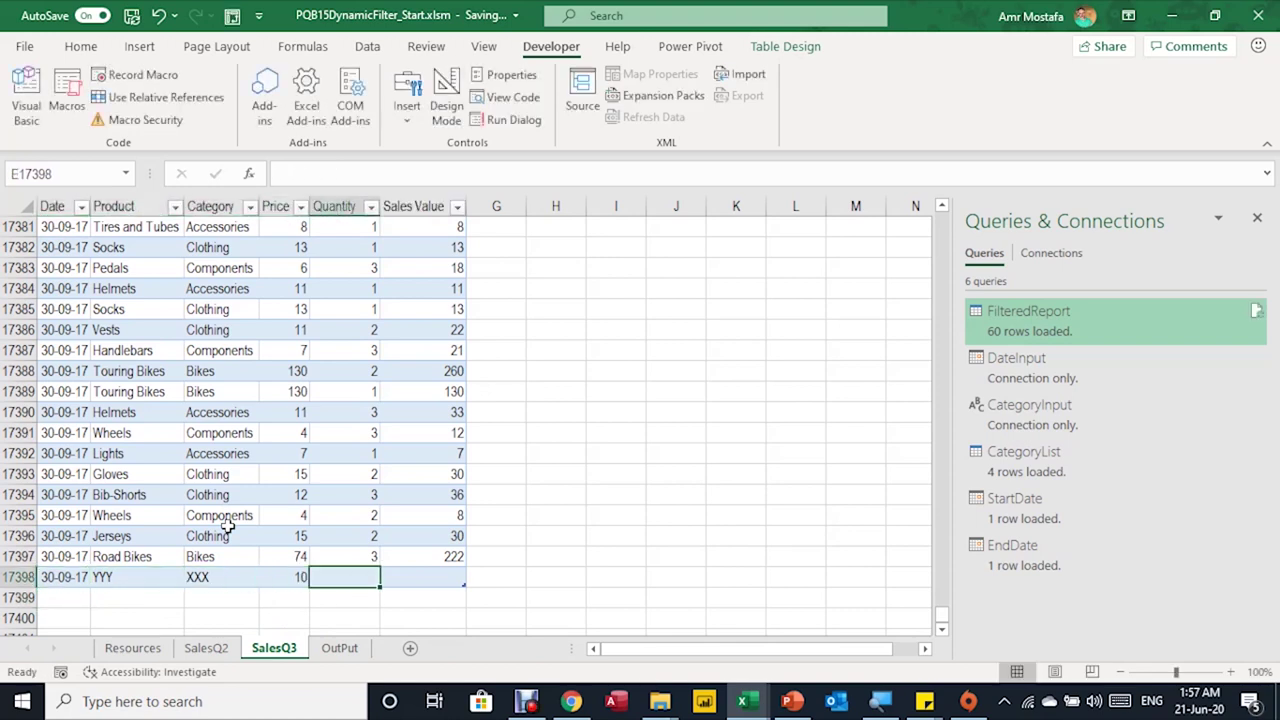
{"action": "type", "text": "100"}
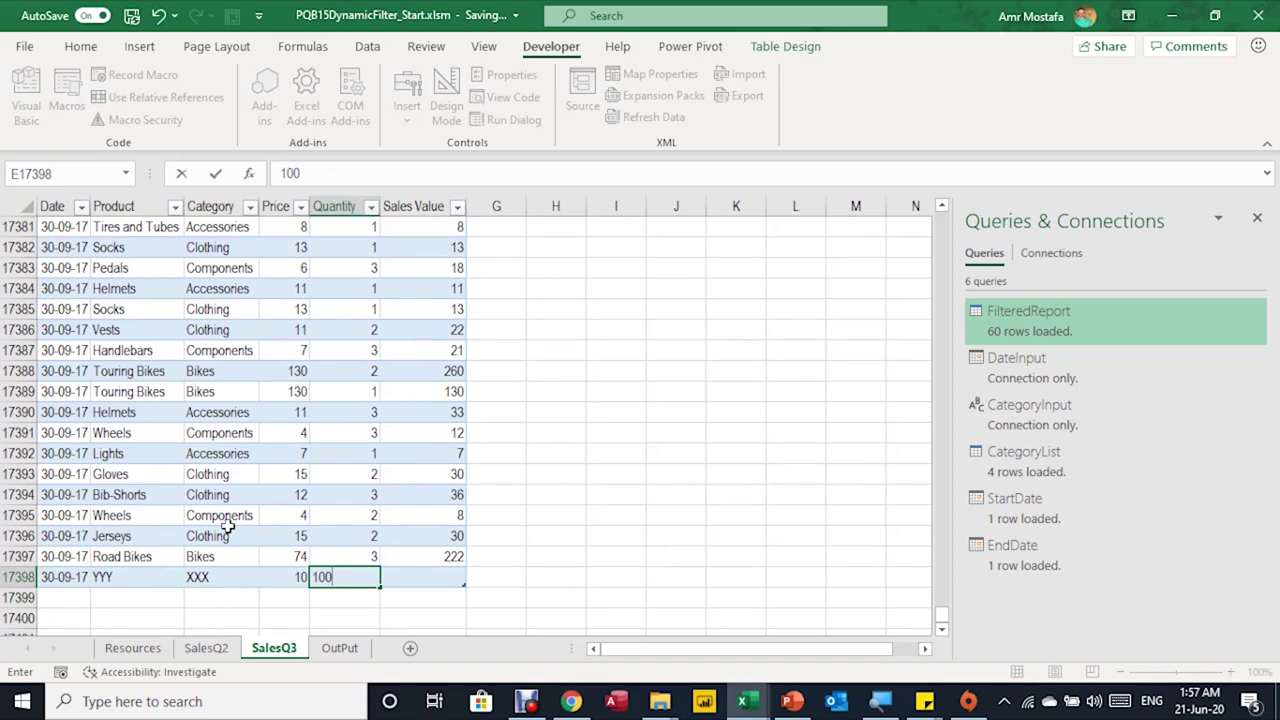
{"action": "key", "text": "Right"}
{"action": "type", "text": "1000"}
{"action": "key", "text": "Return"}
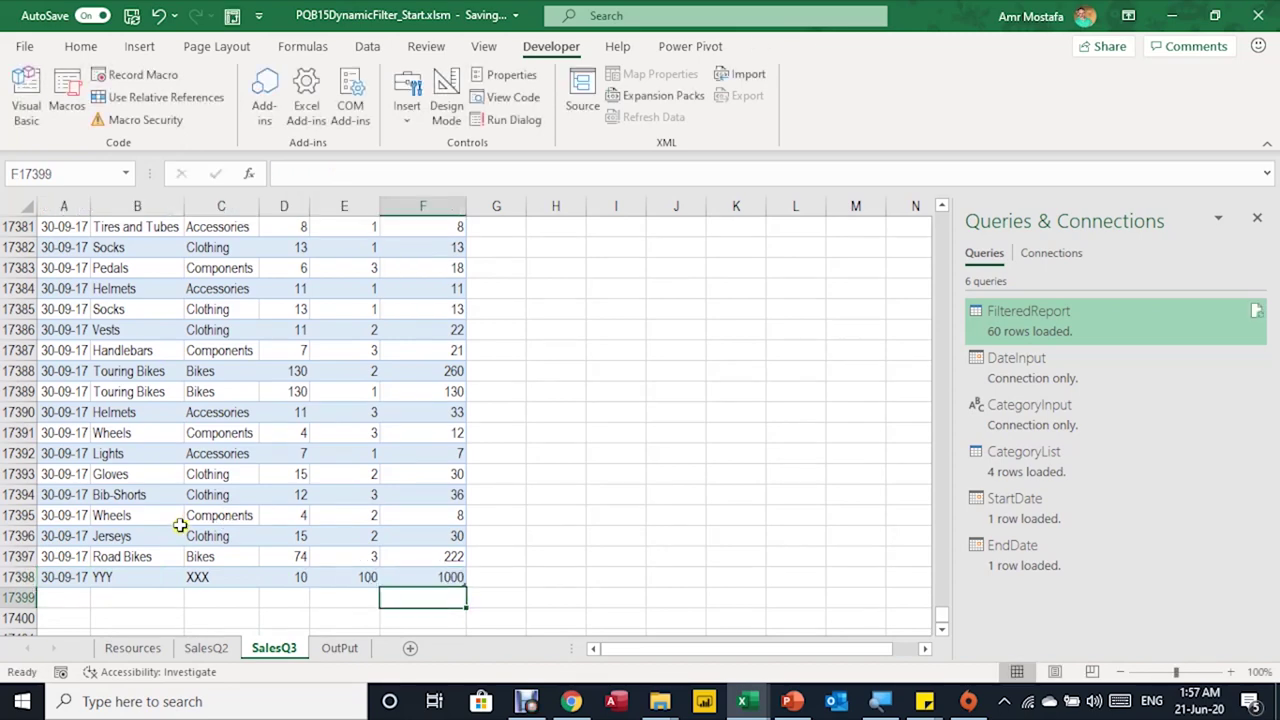
{"action": "left_click", "coordinate": [337, 648]}
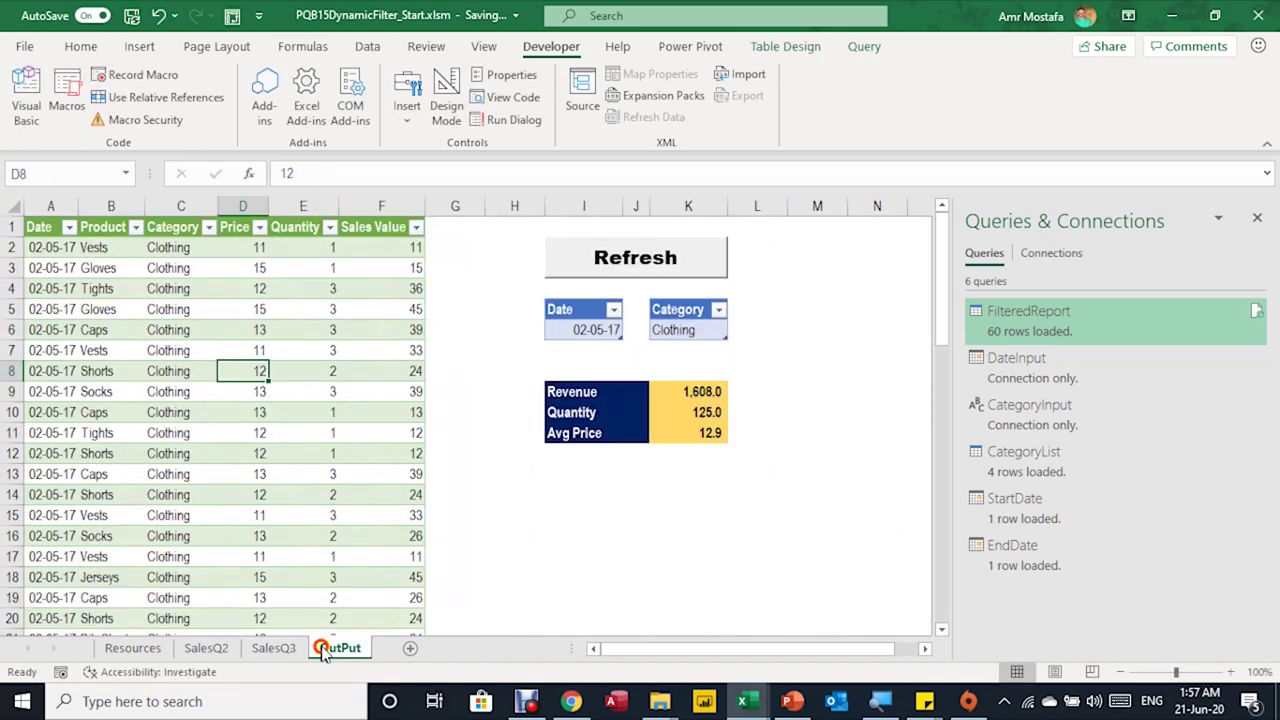
Refresh the queries so XXX appears, then set the report Category to XXX
{"action": "left_click", "coordinate": [636, 266]}
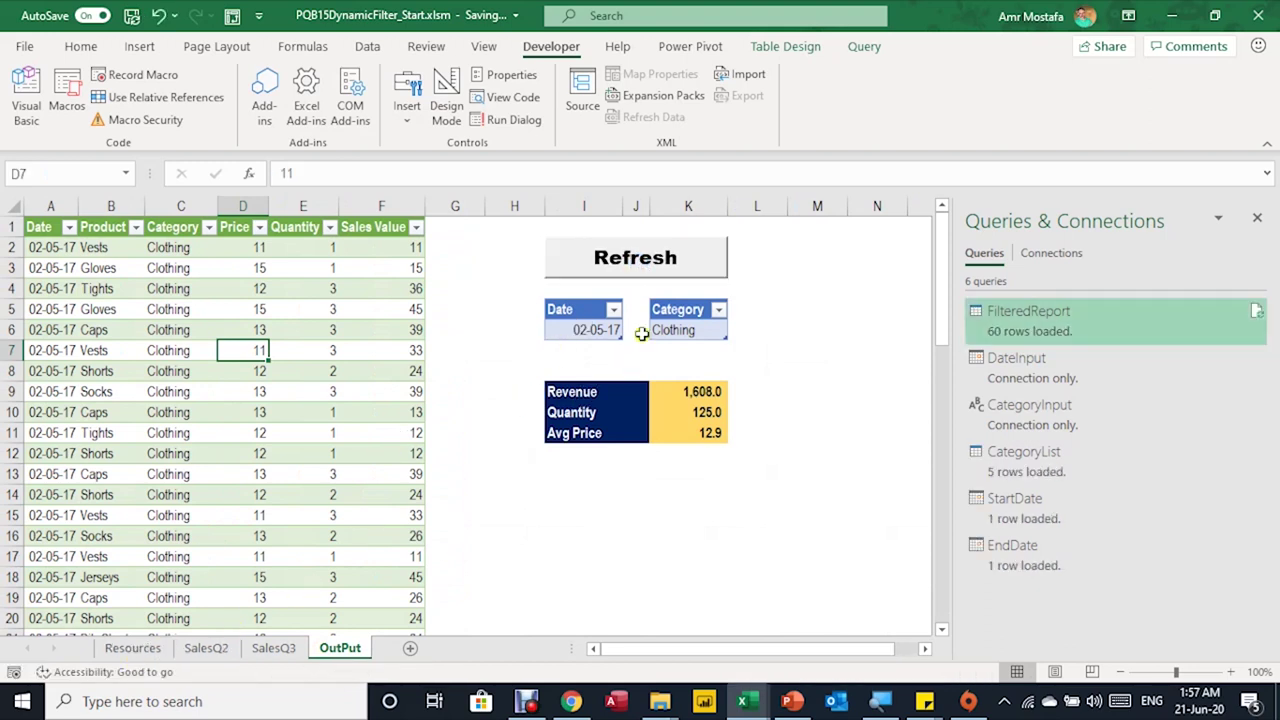
{"action": "left_click", "coordinate": [694, 331]}
{"action": "left_click", "coordinate": [735, 331]}
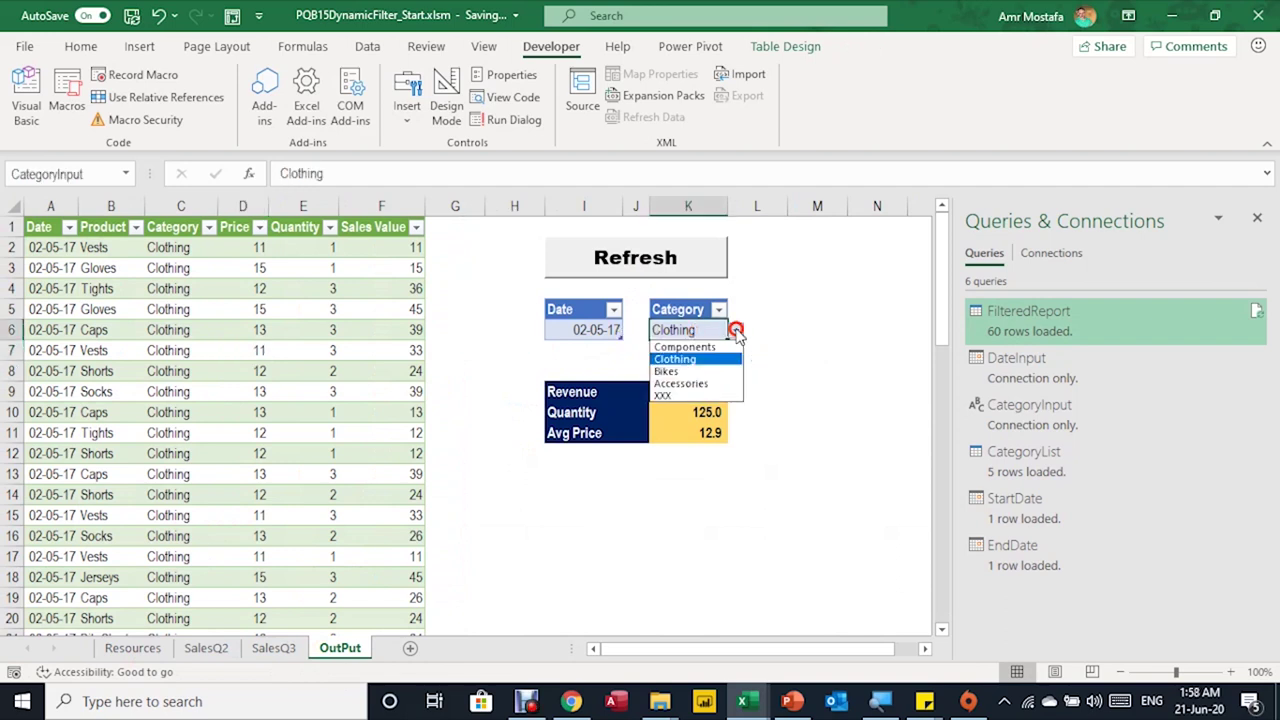
{"action": "left_click", "coordinate": [688, 397]}
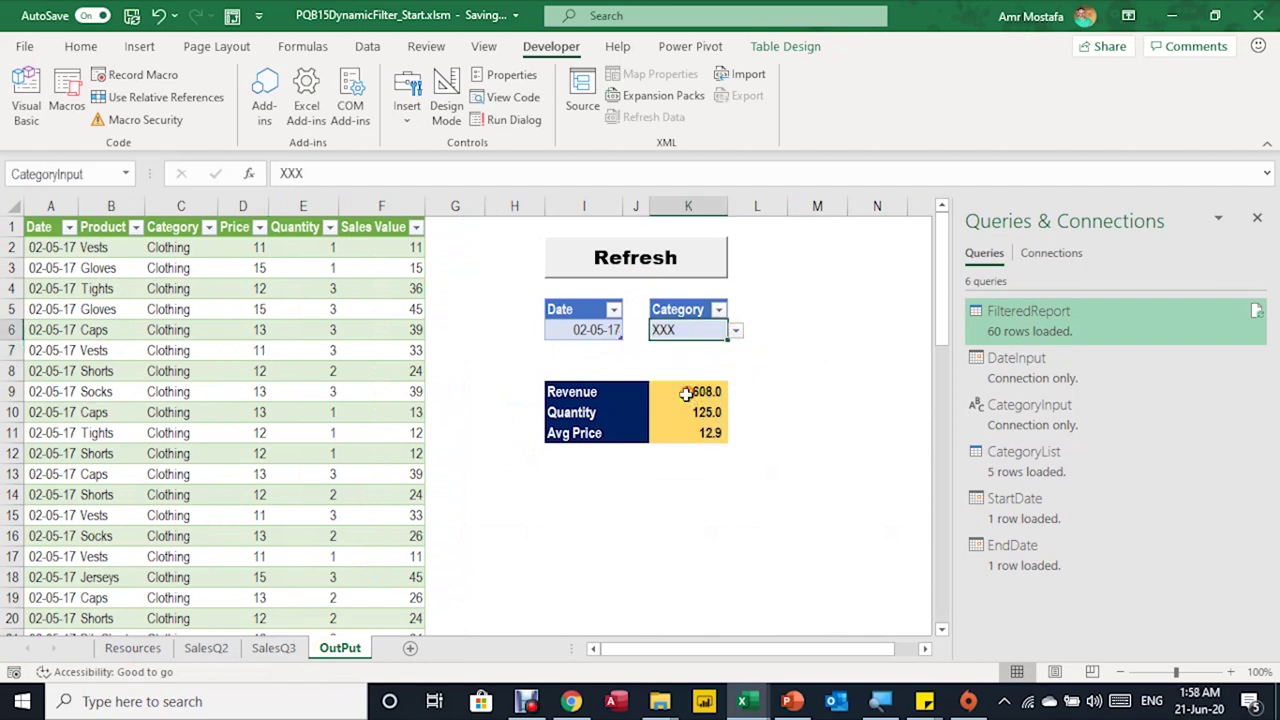
Start changing the report date in I6 by typing 30-9
{"action": "left_click", "coordinate": [597, 330]}
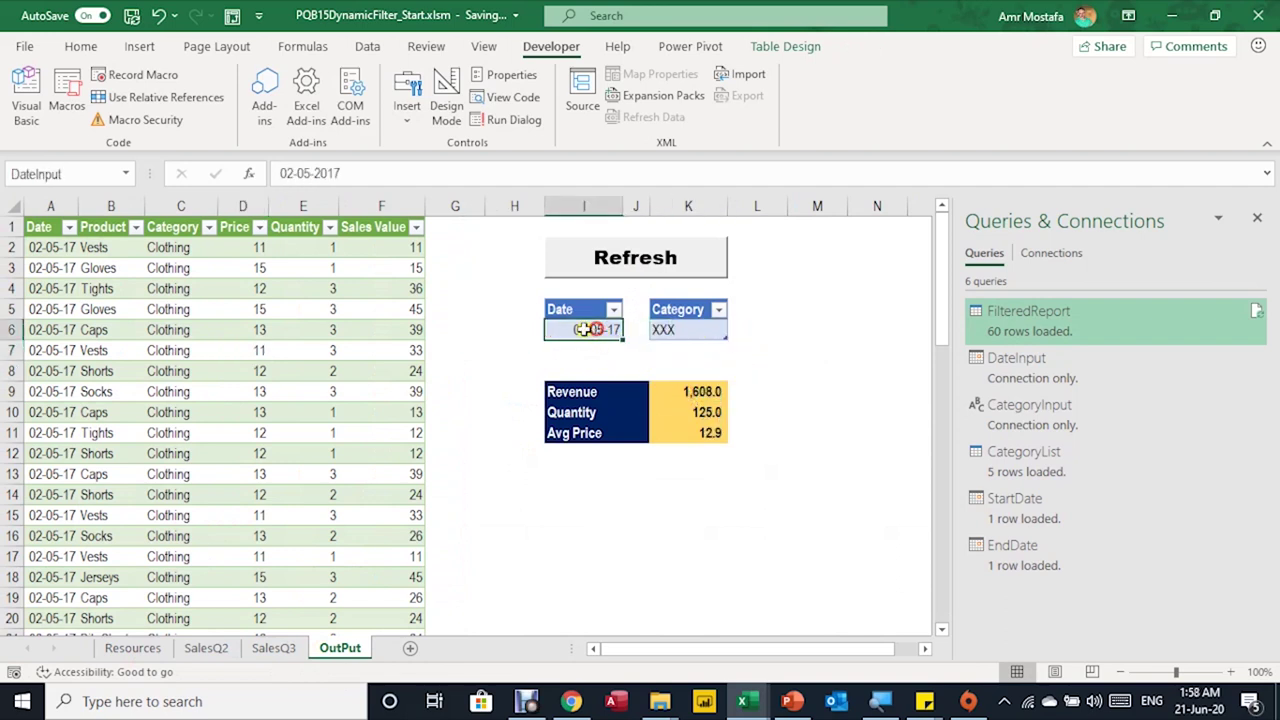
{"action": "double_click", "coordinate": [287, 173]}
{"action": "type", "text": "30-"}
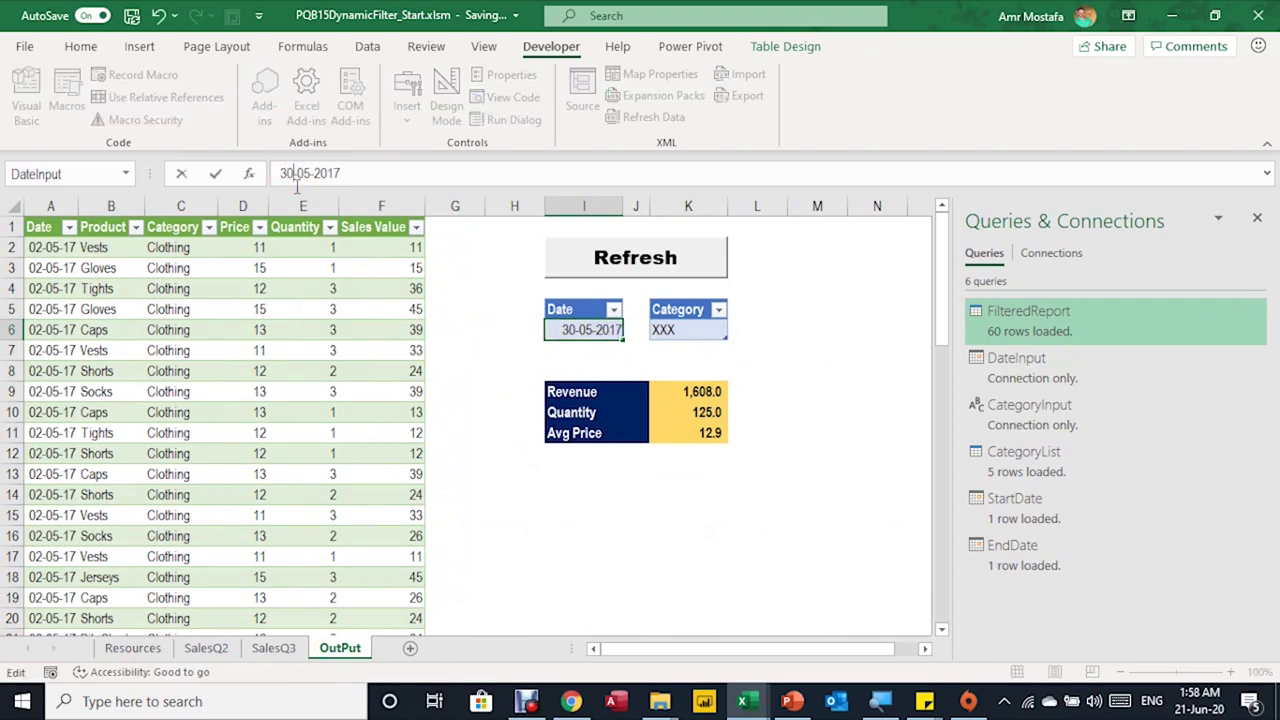
{"action": "type", "text": "9"}
Commit date 30-09-17 and refresh, leaving one YYY row: Revenue 1,000.0, Avg Price 10.0
{"action": "left_click", "coordinate": [215, 173]}
{"action": "left_click", "coordinate": [603, 257]}
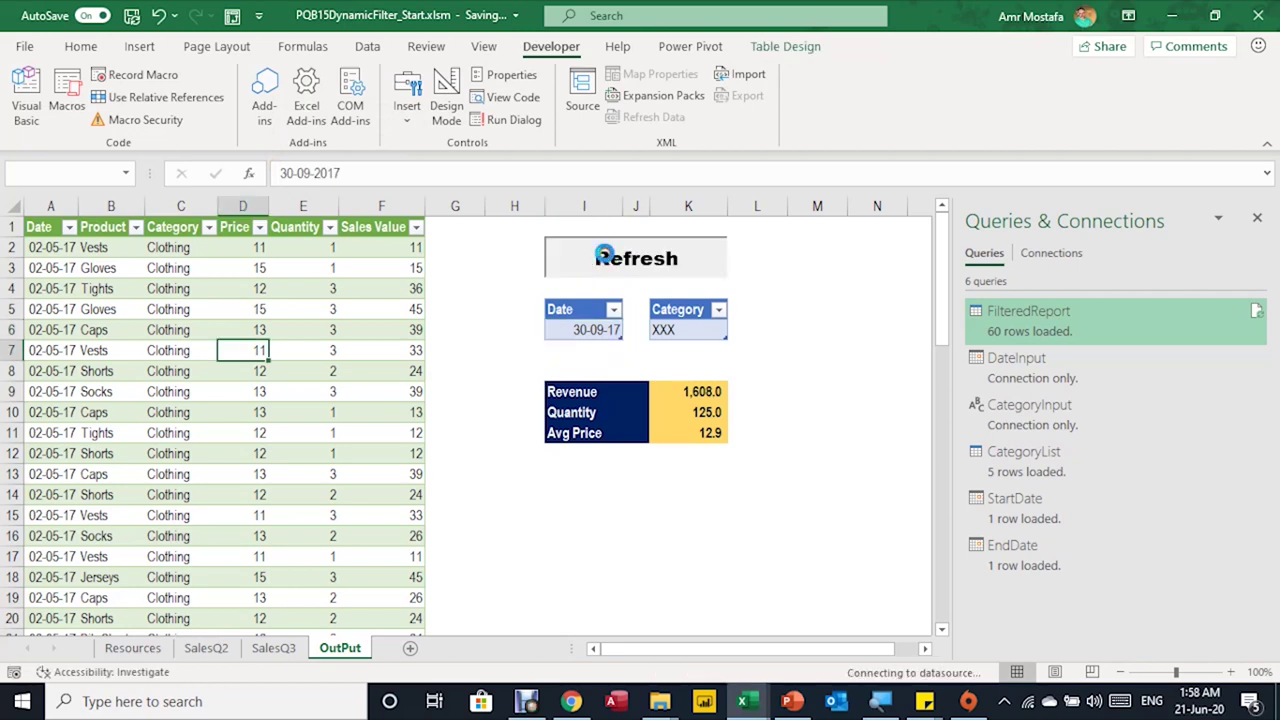
{"action": "left_click", "coordinate": [62, 247]}
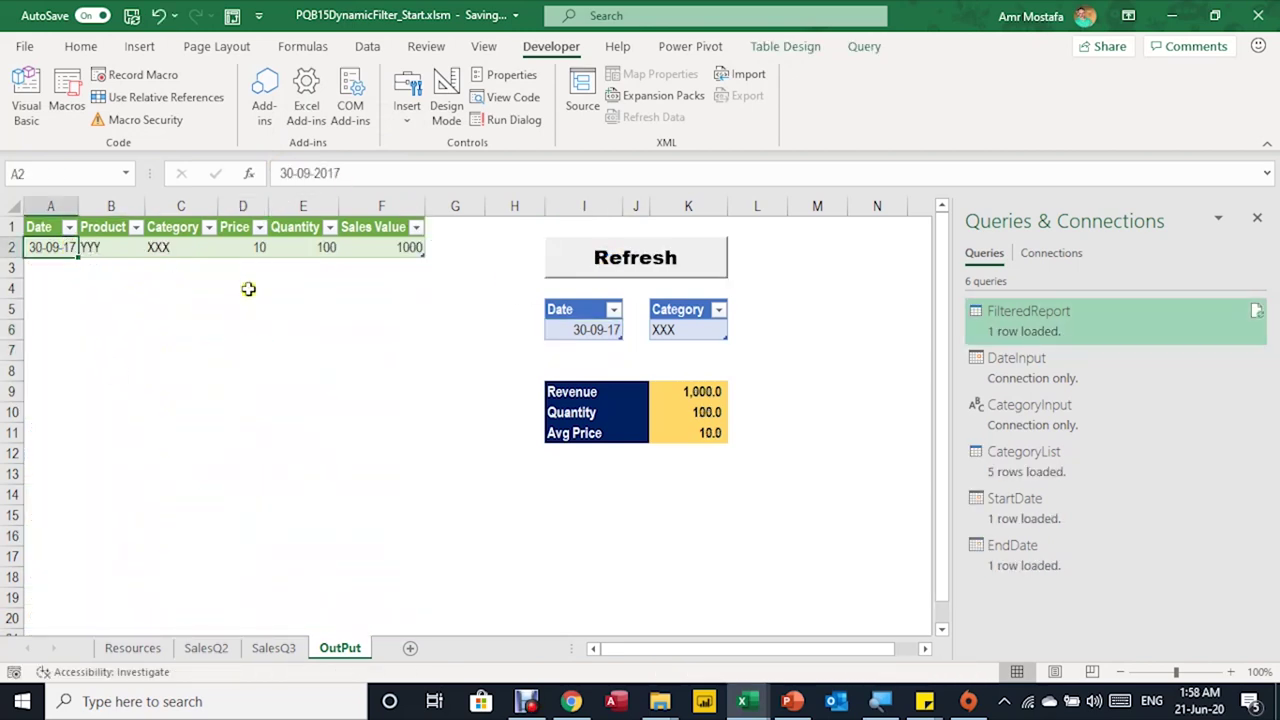